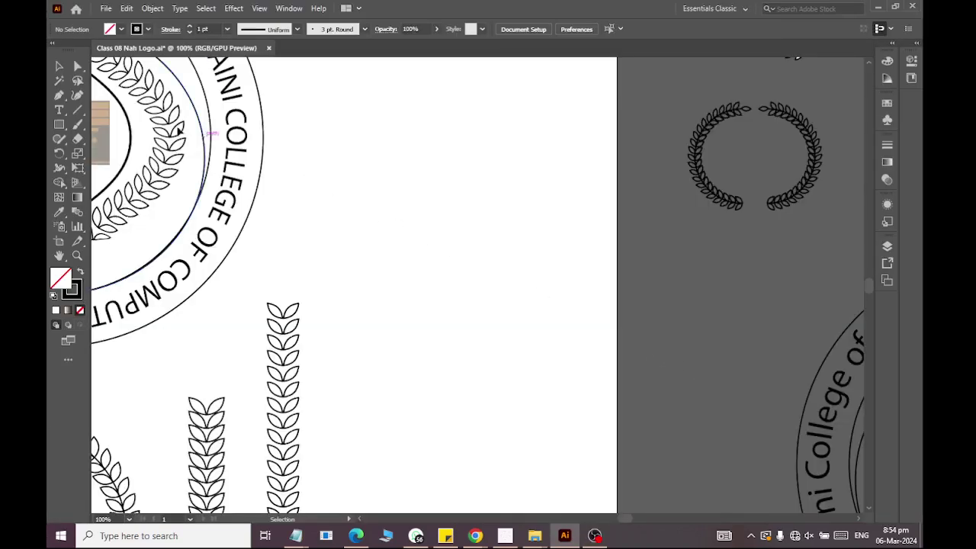
Draw a small rectangle on empty artboard space and fill it grey.
{"action": "scroll", "coordinate": [145, 156], "scroll_direction": "left", "scroll_amount": 1}
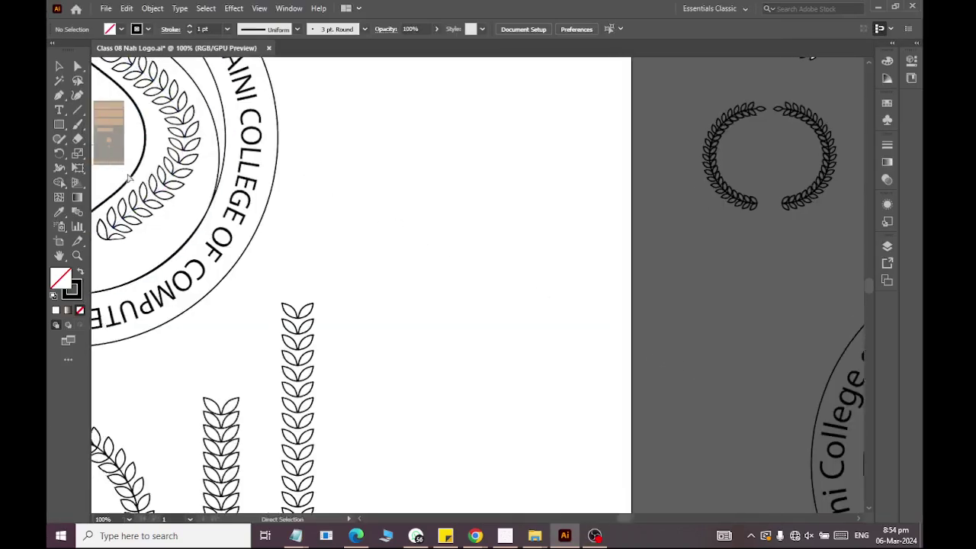
{"action": "scroll", "coordinate": [141, 153], "scroll_direction": "left", "scroll_amount": 4}
{"action": "scroll", "coordinate": [141, 152], "scroll_direction": "right", "scroll_amount": 2}
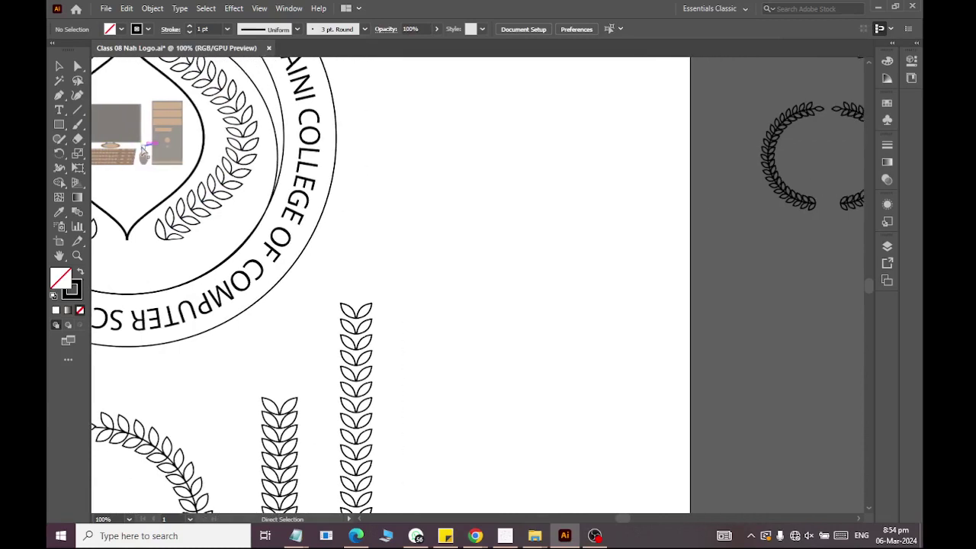
{"action": "scroll", "coordinate": [716, 193], "scroll_direction": "up", "scroll_amount": 1, "text": "alt"}
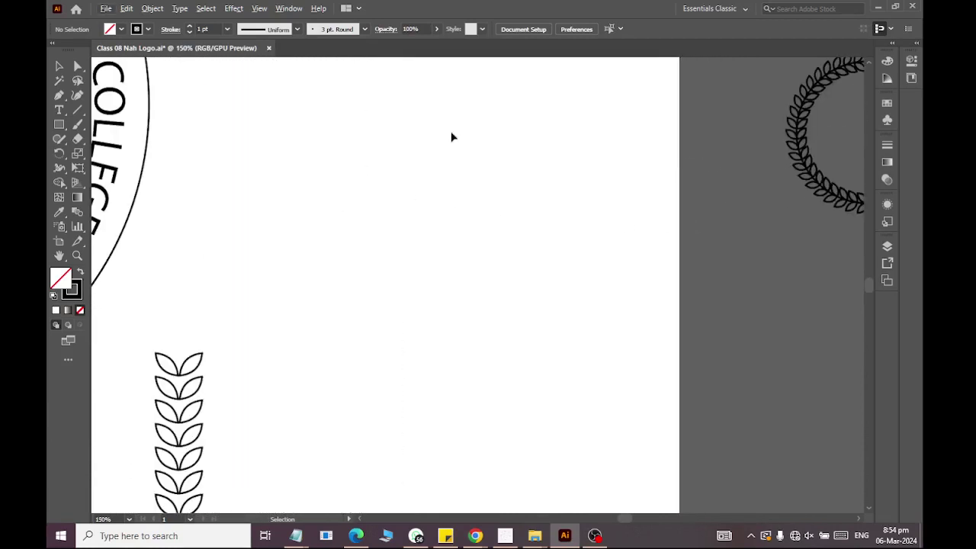
{"action": "left_click", "coordinate": [58, 125]}
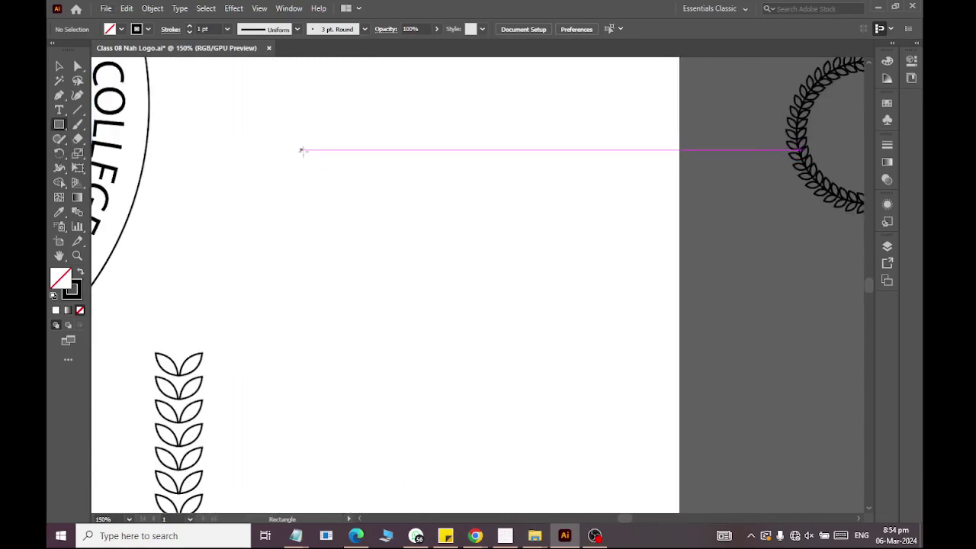
{"action": "left_click_drag", "start_coordinate": [306, 152], "coordinate": [420, 224]}
{"action": "left_click", "coordinate": [59, 67]}
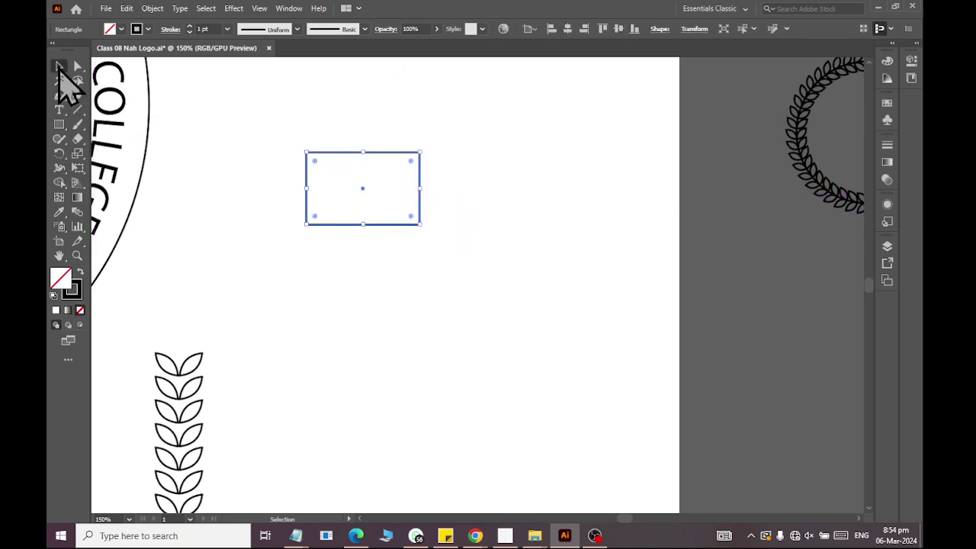
{"action": "left_click", "coordinate": [109, 30]}
{"action": "left_click", "coordinate": [122, 85]}
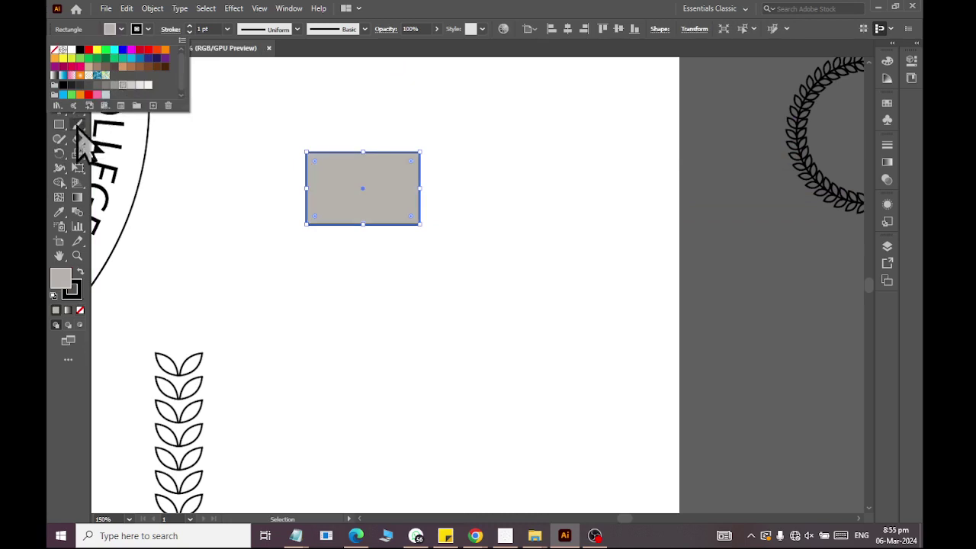
Set the grey rectangle's stroke to None.
{"action": "left_click", "coordinate": [259, 174]}
{"action": "left_click", "coordinate": [373, 185]}
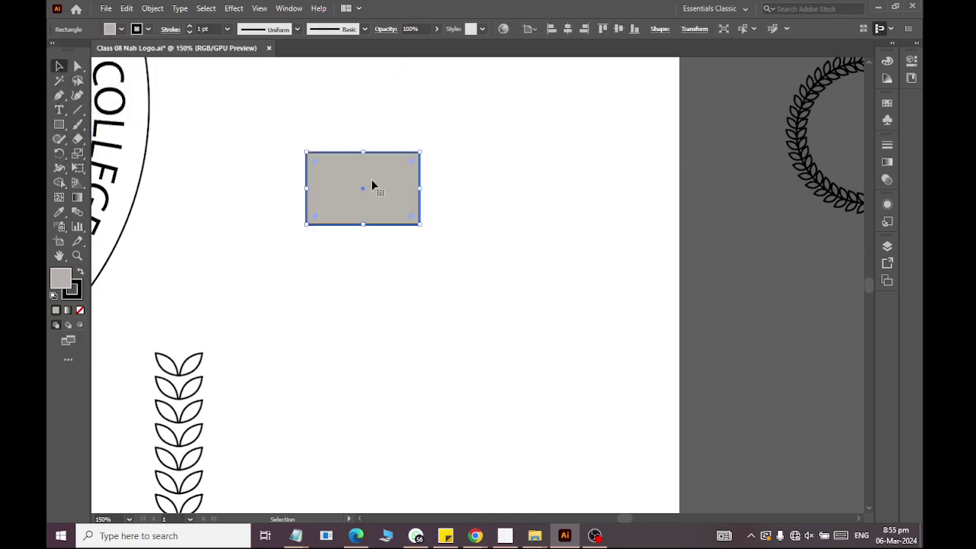
{"action": "left_click", "coordinate": [147, 29]}
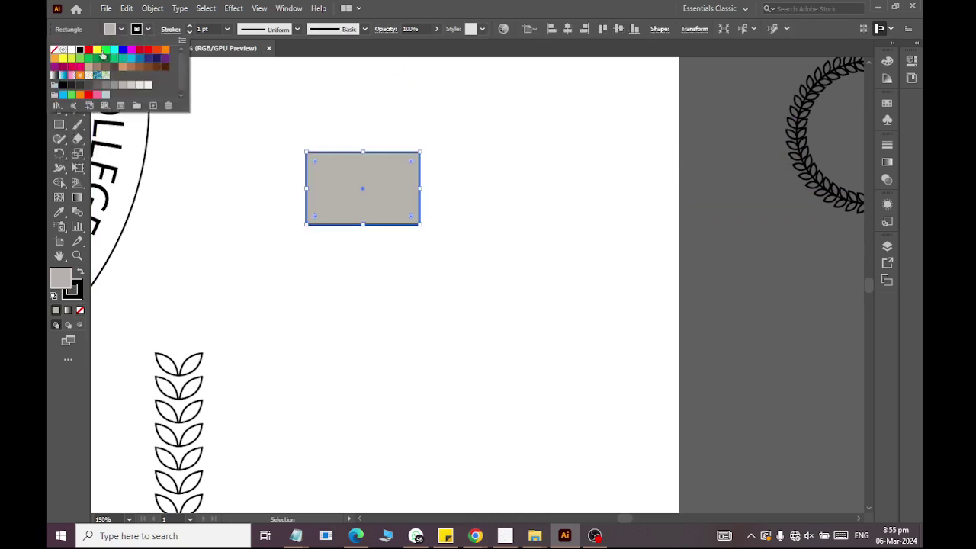
{"action": "left_click", "coordinate": [54, 49]}
{"action": "left_click", "coordinate": [222, 229]}
{"action": "left_click", "coordinate": [282, 240]}
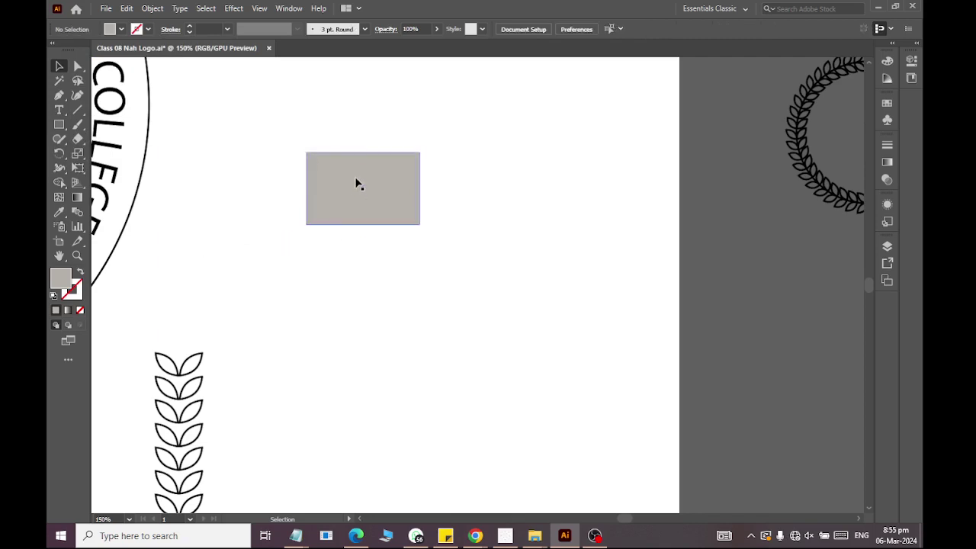
Alt-drag a copy beside the rectangle, rotate it 90° upright and narrow it.
{"action": "left_click_drag", "start_coordinate": [358, 184], "coordinate": [488, 183]}
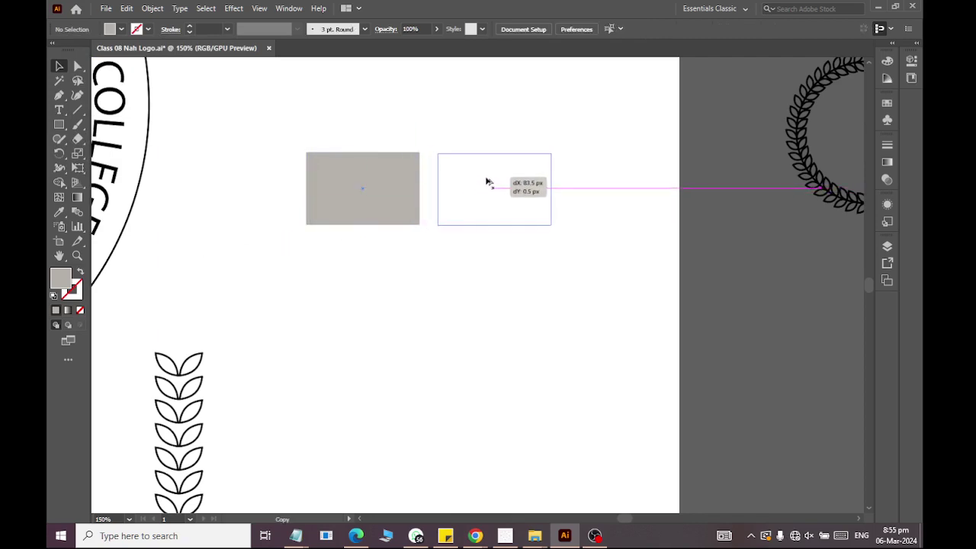
{"action": "left_click_drag", "start_coordinate": [488, 183], "coordinate": [485, 180]}
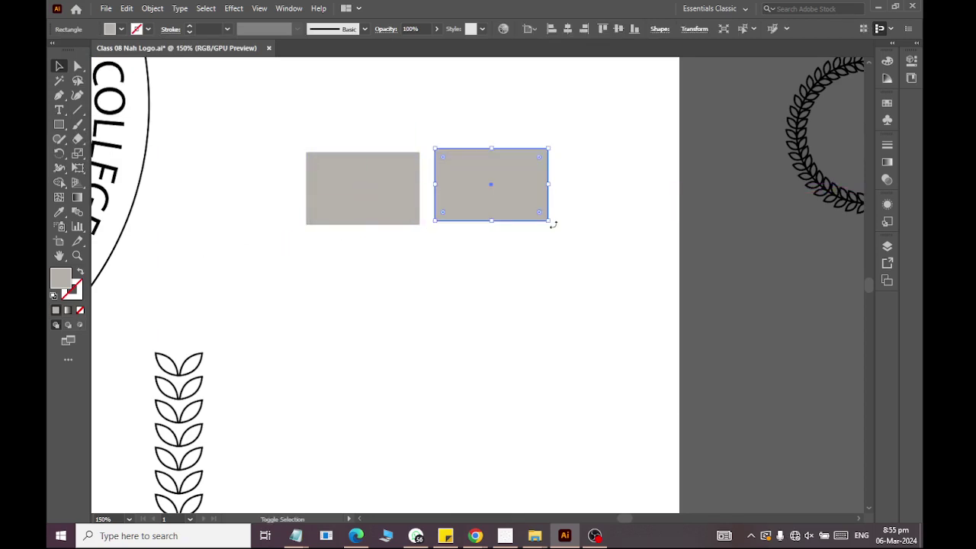
{"action": "left_click_drag", "start_coordinate": [554, 226], "coordinate": [444, 284]}
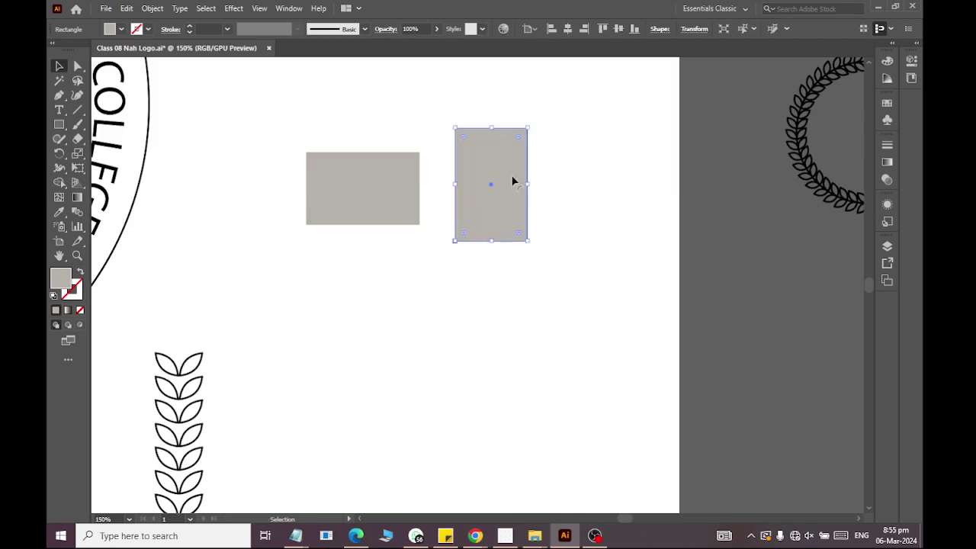
{"action": "mouse_move", "coordinate": [526, 183]}
{"action": "left_mouse_down"}
{"action": "mouse_move", "coordinate": [508, 183]}
{"action": "mouse_move", "coordinate": [469, 217]}
{"action": "left_mouse_up"}
Stretch the tall rectangle's bottom edge slightly lower.
{"action": "left_click", "coordinate": [543, 216]}
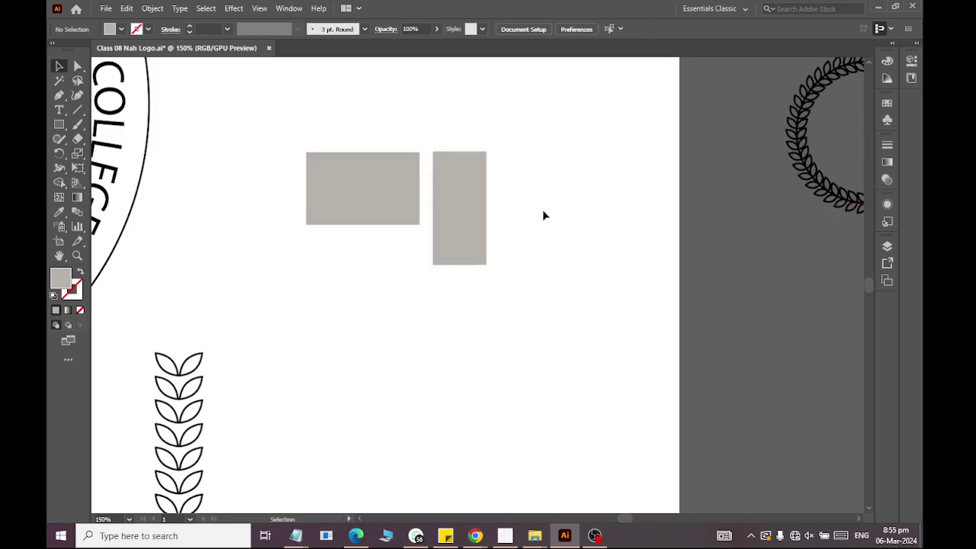
{"action": "left_click", "coordinate": [447, 259]}
{"action": "left_click_drag", "start_coordinate": [459, 265], "coordinate": [459, 268]}
{"action": "left_click", "coordinate": [597, 321]}
Duplicate the wide rectangle straight down and make the copy narrower.
{"action": "mouse_move", "coordinate": [375, 192]}
{"action": "left_mouse_down"}
{"action": "mouse_move", "coordinate": [368, 300]}
{"action": "mouse_move", "coordinate": [356, 299]}
{"action": "left_mouse_up"}
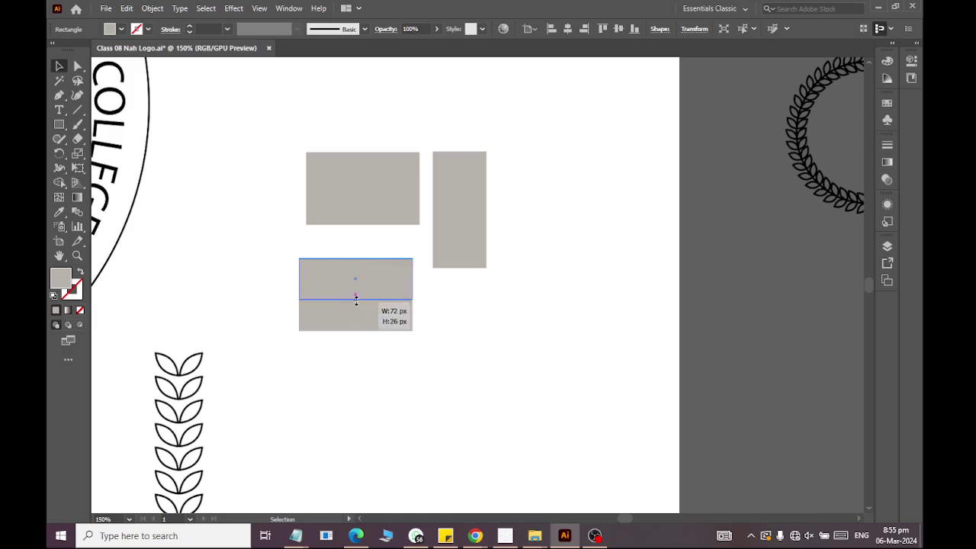
{"action": "mouse_move", "coordinate": [413, 281]}
{"action": "left_mouse_down"}
{"action": "mouse_move", "coordinate": [362, 282]}
{"action": "mouse_move", "coordinate": [362, 265]}
{"action": "mouse_move", "coordinate": [357, 274]}
{"action": "left_mouse_up"}
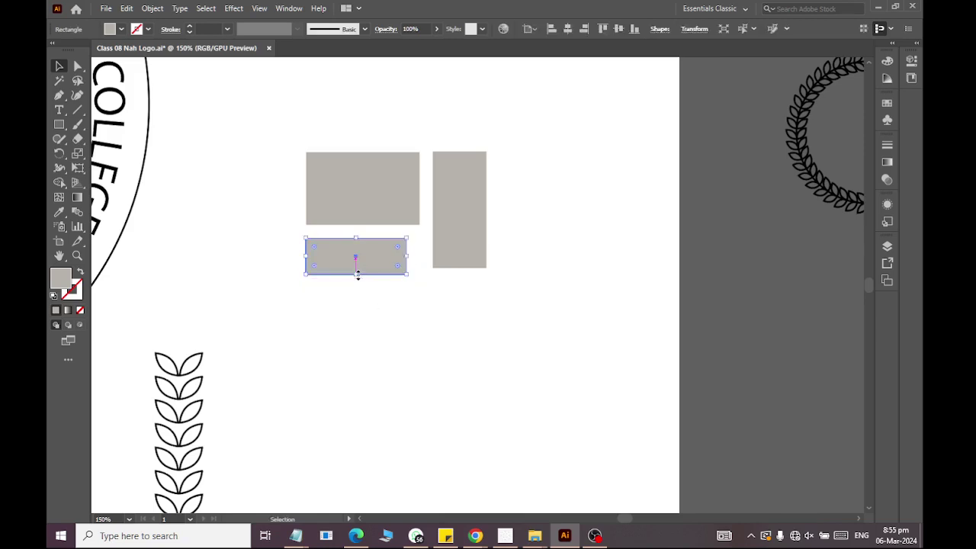
{"action": "scroll", "coordinate": [352, 254], "scroll_direction": "up", "scroll_amount": 2}
{"action": "left_click", "coordinate": [373, 304]}
{"action": "left_click", "coordinate": [427, 263]}
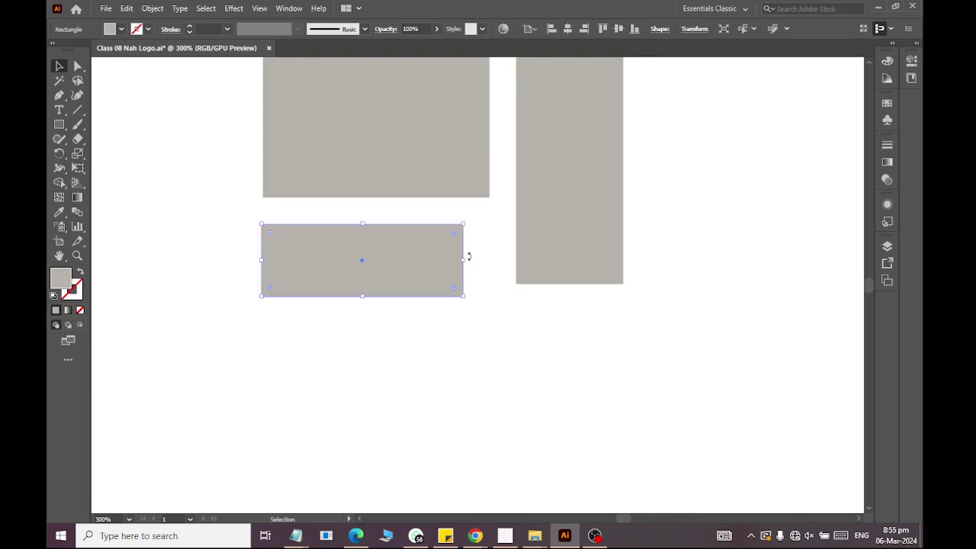
{"action": "left_click_drag", "start_coordinate": [464, 259], "coordinate": [450, 259]}
Shift the lower copy's bottom anchors right to slant it into a parallelogram.
{"action": "left_click", "coordinate": [402, 186]}
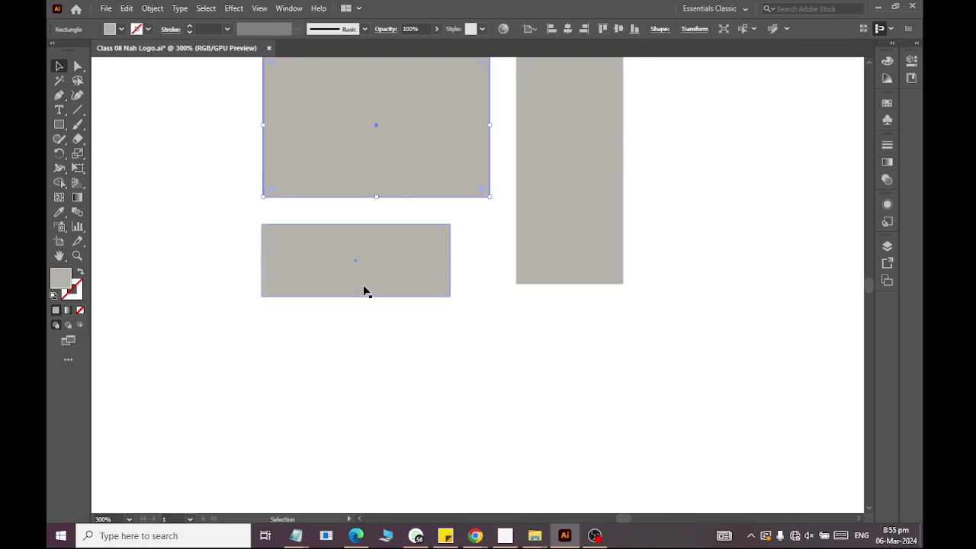
{"action": "left_click", "coordinate": [363, 332]}
{"action": "left_click", "coordinate": [78, 65]}
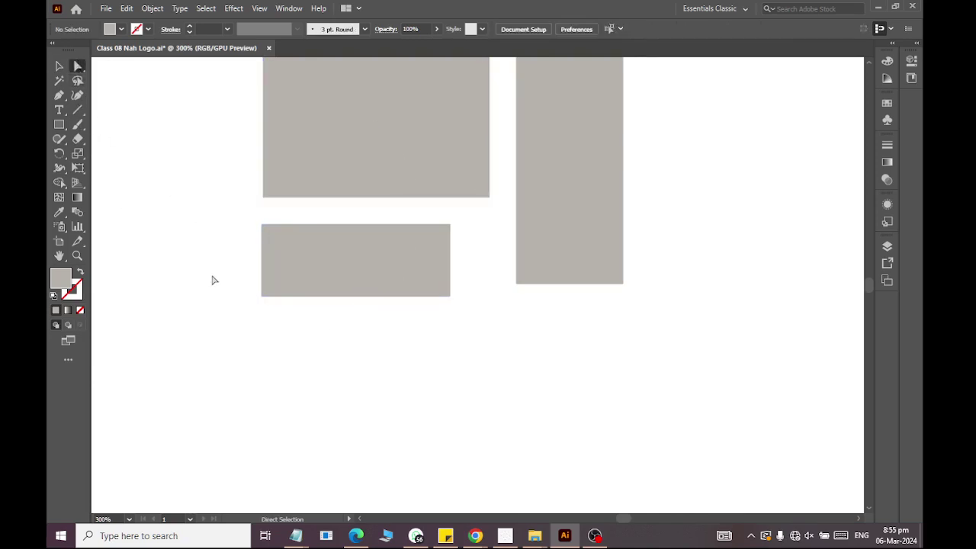
{"action": "mouse_move", "coordinate": [212, 275]}
{"action": "left_mouse_down"}
{"action": "mouse_move", "coordinate": [475, 333]}
{"action": "mouse_move", "coordinate": [461, 296]}
{"action": "left_mouse_up"}
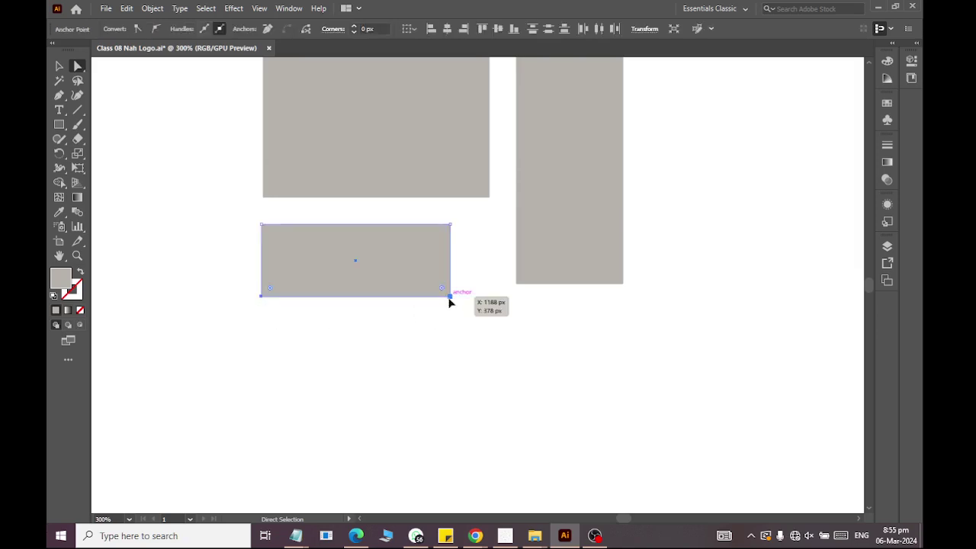
{"action": "left_click", "coordinate": [463, 316]}
Shorten the parallelogram by dragging its bottom handle up.
{"action": "scroll", "coordinate": [385, 292], "scroll_direction": "down", "scroll_amount": 2, "text": "alt"}
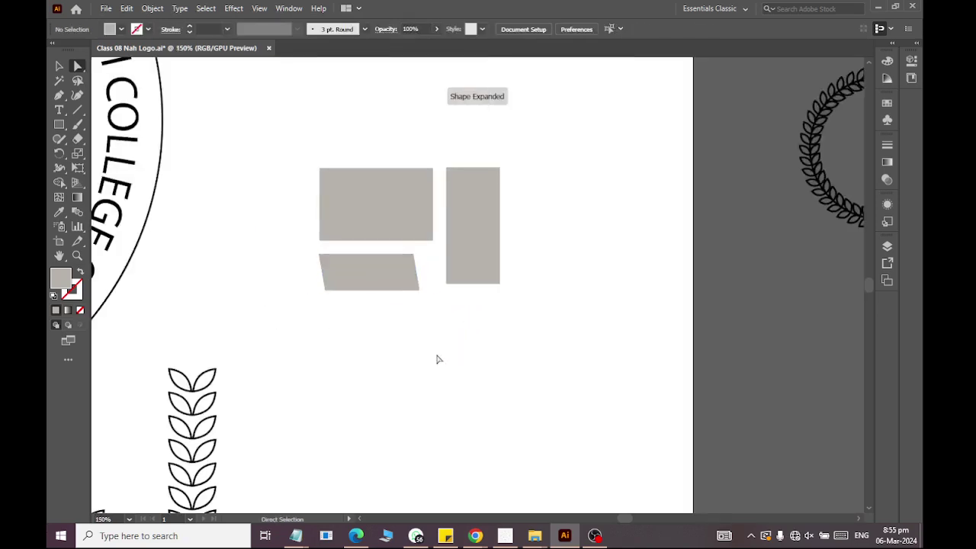
{"action": "scroll", "coordinate": [414, 274], "scroll_direction": "left", "scroll_amount": 1, "text": "ctrl"}
{"action": "scroll", "coordinate": [399, 320], "scroll_direction": "up", "scroll_amount": 3, "text": "alt"}
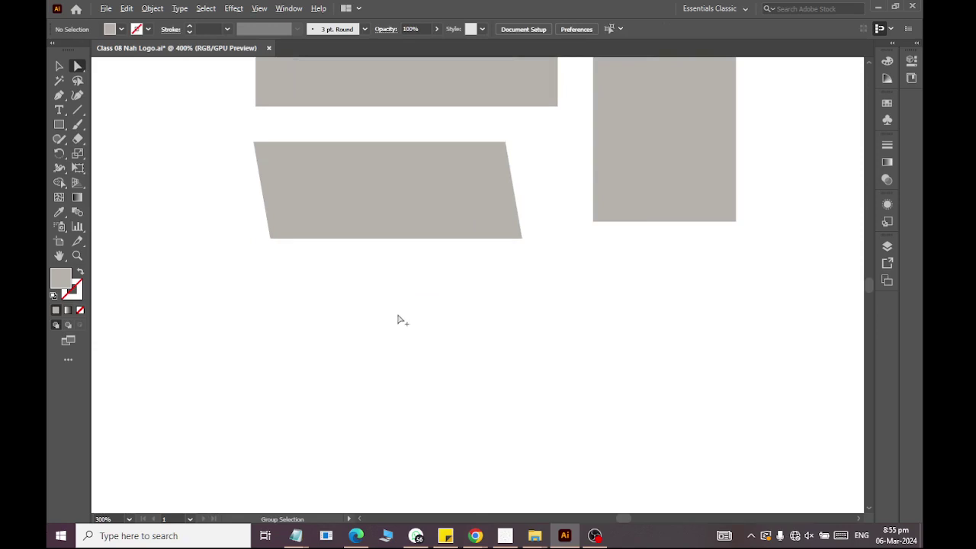
{"action": "left_click", "coordinate": [368, 227]}
{"action": "left_click", "coordinate": [59, 66]}
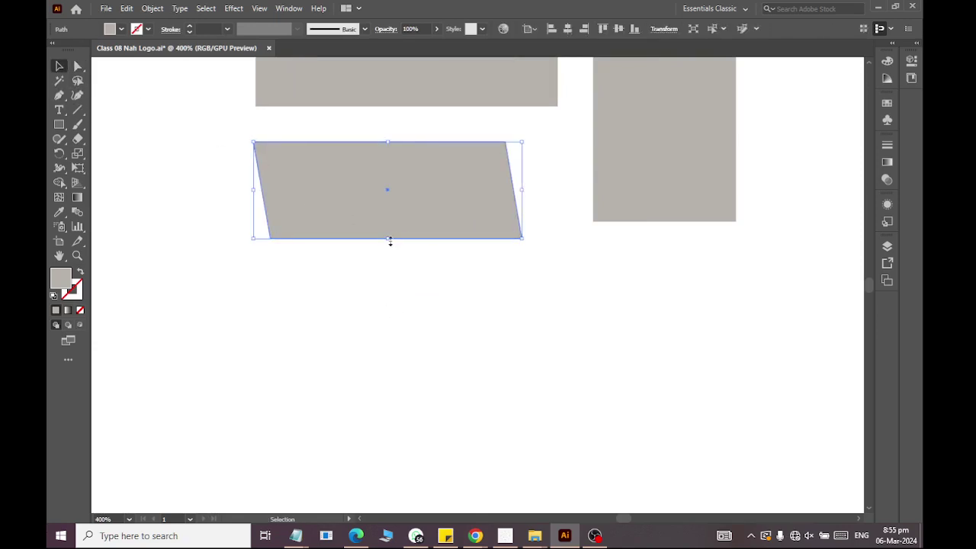
{"action": "left_click_drag", "start_coordinate": [390, 238], "coordinate": [383, 198]}
{"action": "left_click", "coordinate": [426, 320]}
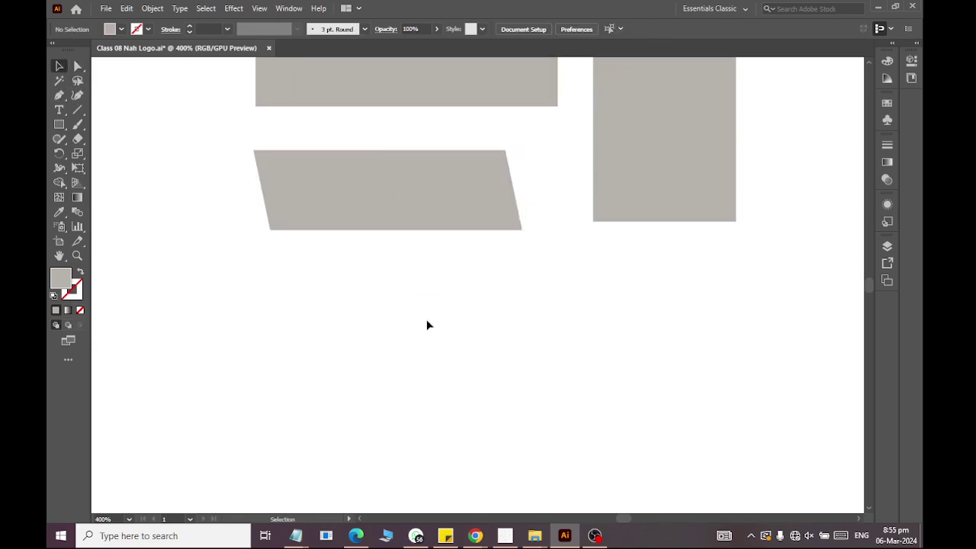
Extend the tall rectangle's bottom edge to line up with the parallelogram's base.
{"action": "left_click", "coordinate": [636, 191]}
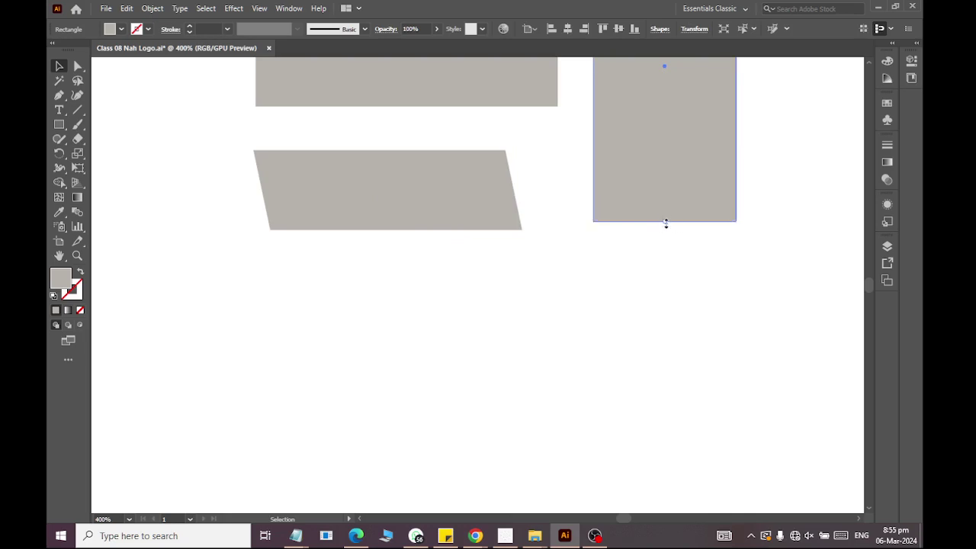
{"action": "left_click_drag", "start_coordinate": [665, 222], "coordinate": [666, 229]}
{"action": "left_click", "coordinate": [557, 229]}
{"action": "scroll", "coordinate": [457, 279], "scroll_direction": "up", "scroll_amount": 3}
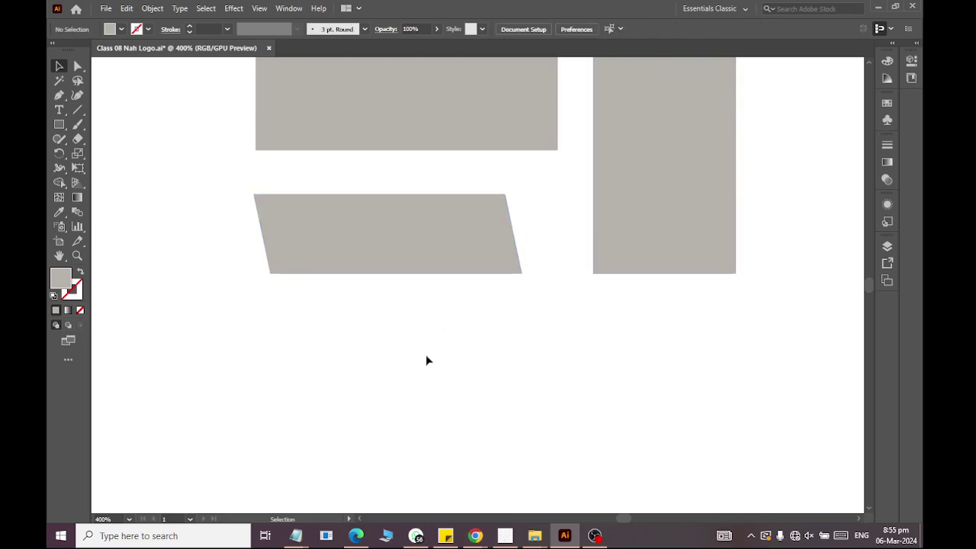
{"action": "scroll", "coordinate": [427, 359], "scroll_direction": "up", "scroll_amount": 3}
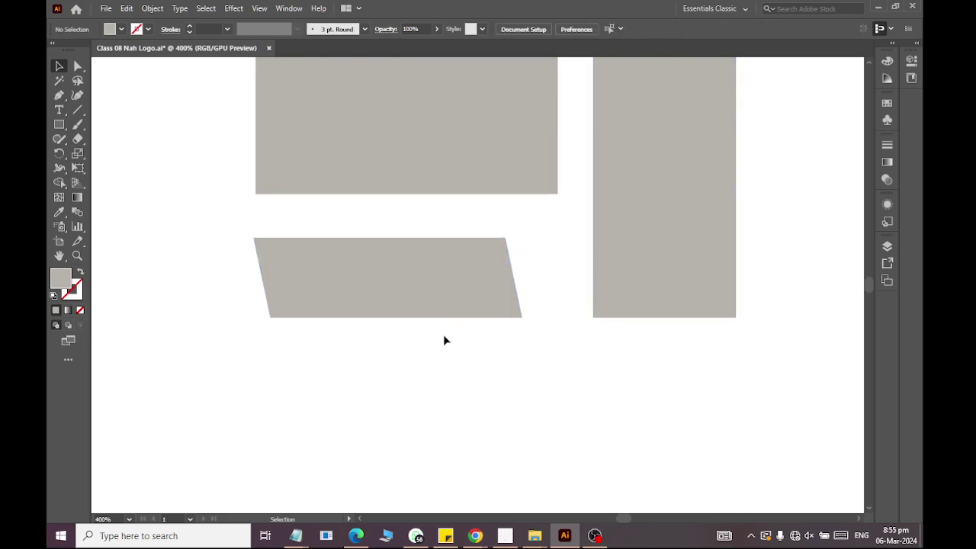
{"action": "scroll", "coordinate": [447, 328], "scroll_direction": "right", "scroll_amount": 3}
{"action": "left_click", "coordinate": [59, 125]}
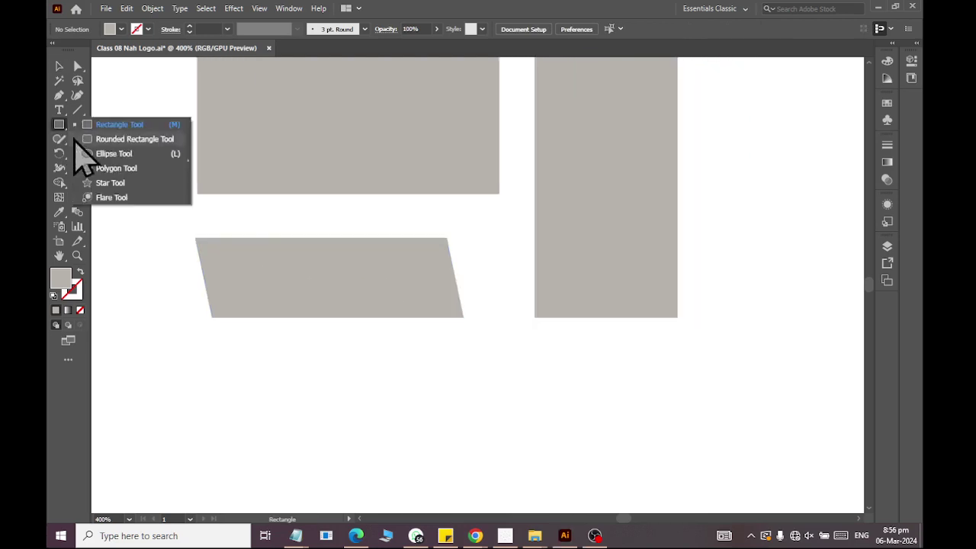
Draw an upright ellipse below the strips and duplicate it slightly downward.
{"action": "left_click", "coordinate": [100, 153]}
{"action": "scroll", "coordinate": [516, 314], "scroll_direction": "down", "scroll_amount": 5}
{"action": "left_click_drag", "start_coordinate": [455, 290], "coordinate": [501, 370]}
{"action": "scroll", "coordinate": [489, 340], "scroll_direction": "up", "scroll_amount": 1}
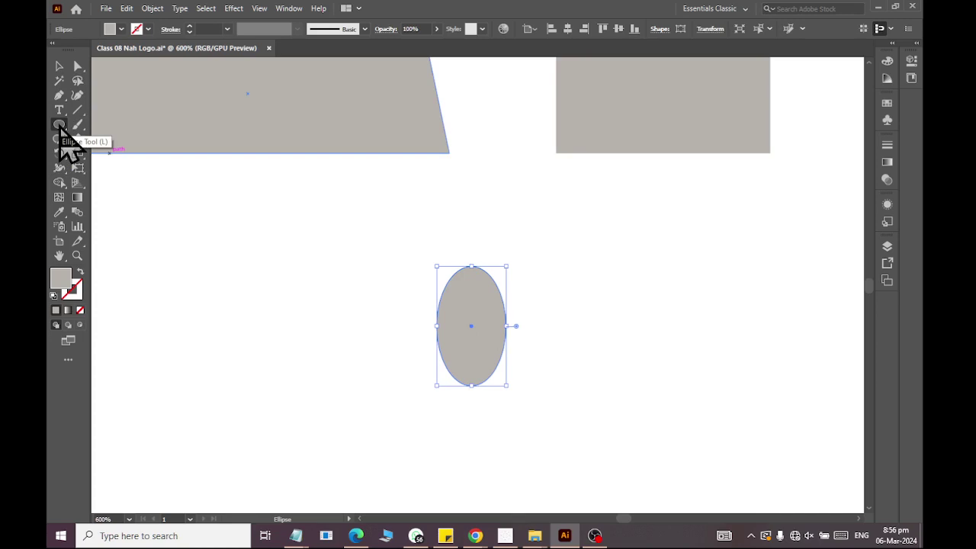
{"action": "left_click", "coordinate": [59, 66]}
{"action": "left_click", "coordinate": [343, 305]}
{"action": "left_click_drag", "start_coordinate": [470, 340], "coordinate": [467, 375]}
Fill the inner ellipse with a tan swatch.
{"action": "left_click", "coordinate": [554, 308]}
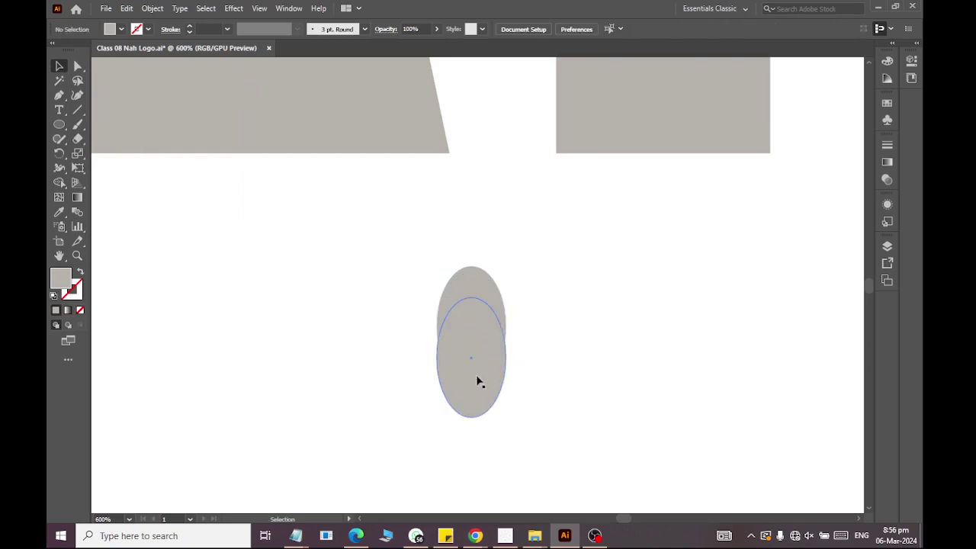
{"action": "left_click", "coordinate": [477, 379]}
{"action": "left_click", "coordinate": [119, 30]}
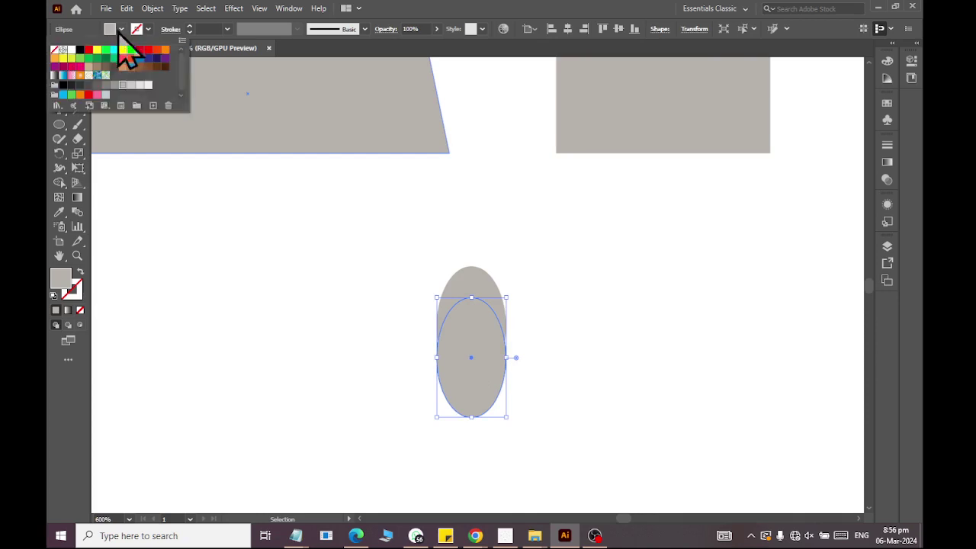
{"action": "left_click", "coordinate": [86, 70]}
{"action": "left_click", "coordinate": [367, 310]}
Select both ellipses and Shape Builder away the grey region below the tan ellipse.
{"action": "left_click_drag", "start_coordinate": [384, 281], "coordinate": [573, 418]}
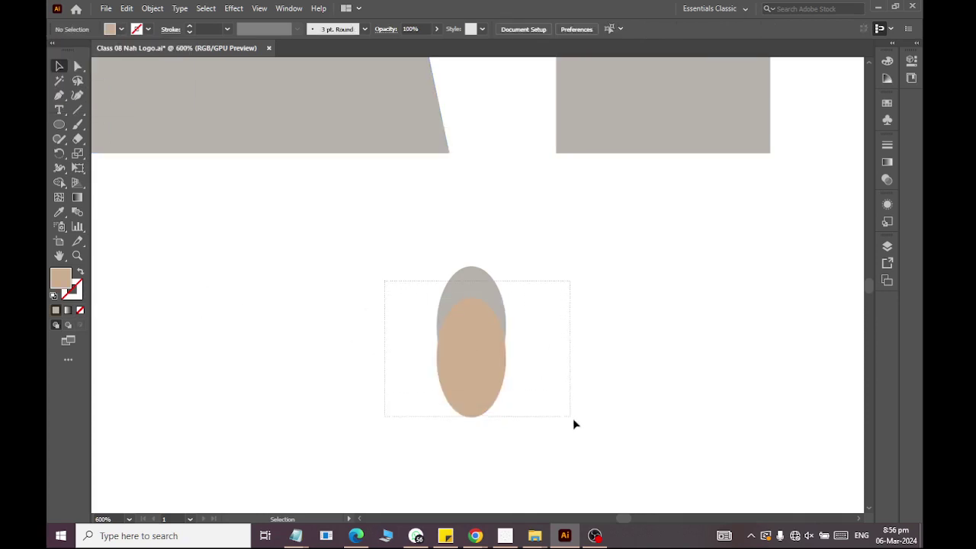
{"action": "left_click", "coordinate": [59, 183]}
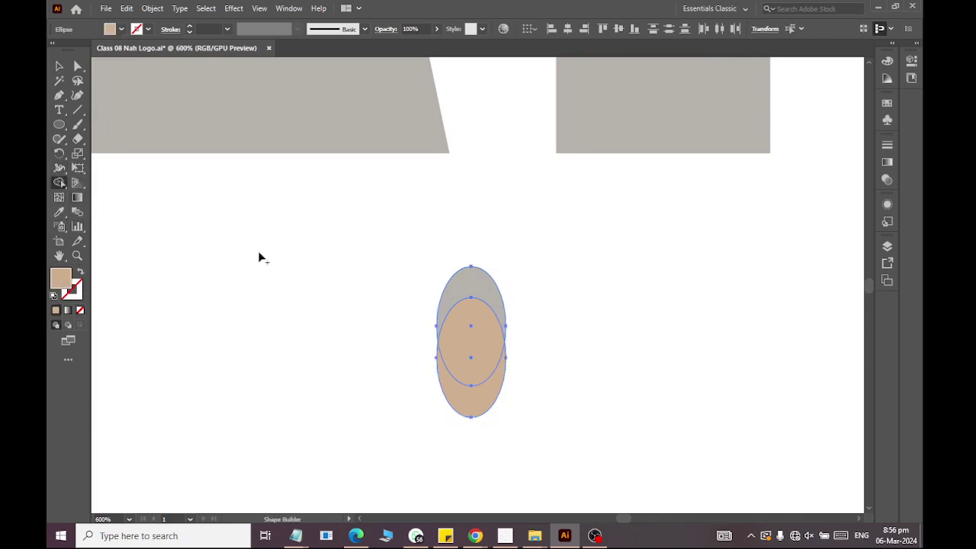
{"action": "left_click", "coordinate": [474, 412], "text": "alt"}
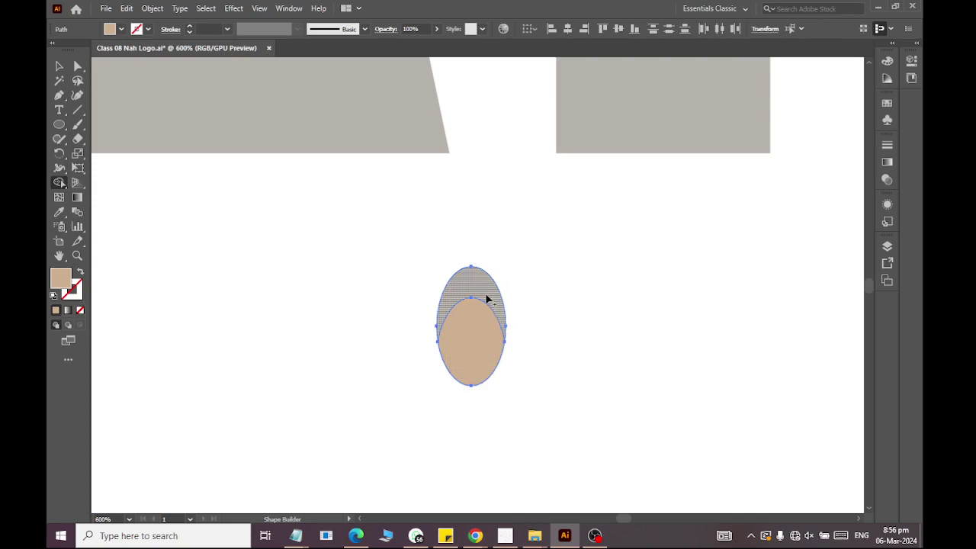
{"action": "left_click", "coordinate": [59, 66]}
Copy the tan ellipse up and to the right and fill the copy green.
{"action": "left_click", "coordinate": [408, 350]}
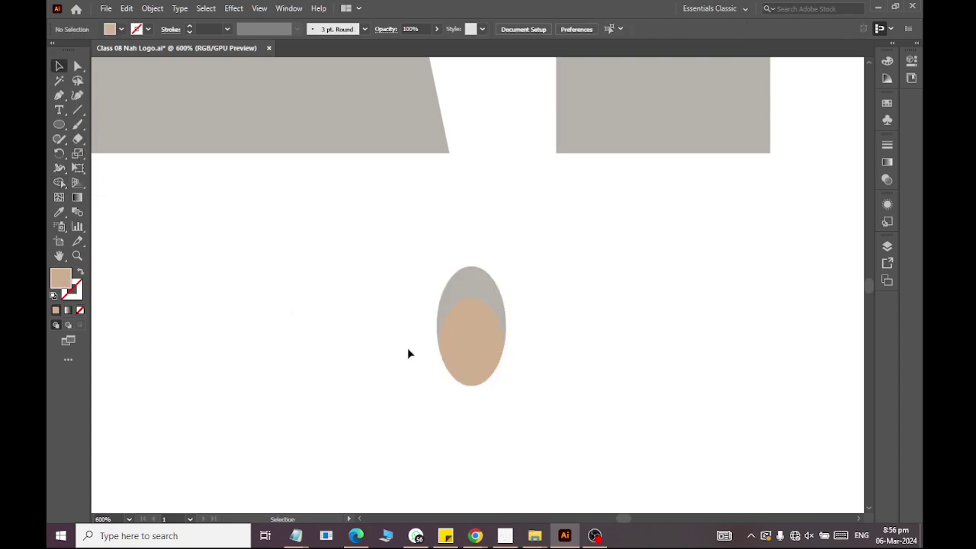
{"action": "scroll", "coordinate": [494, 309], "scroll_direction": "up", "scroll_amount": 3}
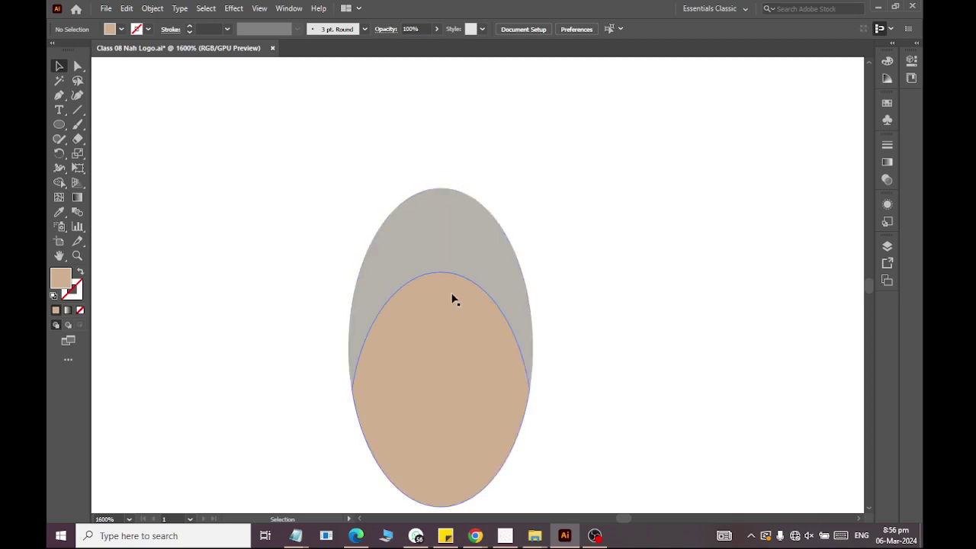
{"action": "mouse_move", "coordinate": [473, 383]}
{"action": "left_mouse_down"}
{"action": "mouse_move", "coordinate": [519, 260]}
{"action": "mouse_move", "coordinate": [531, 269]}
{"action": "left_mouse_up"}
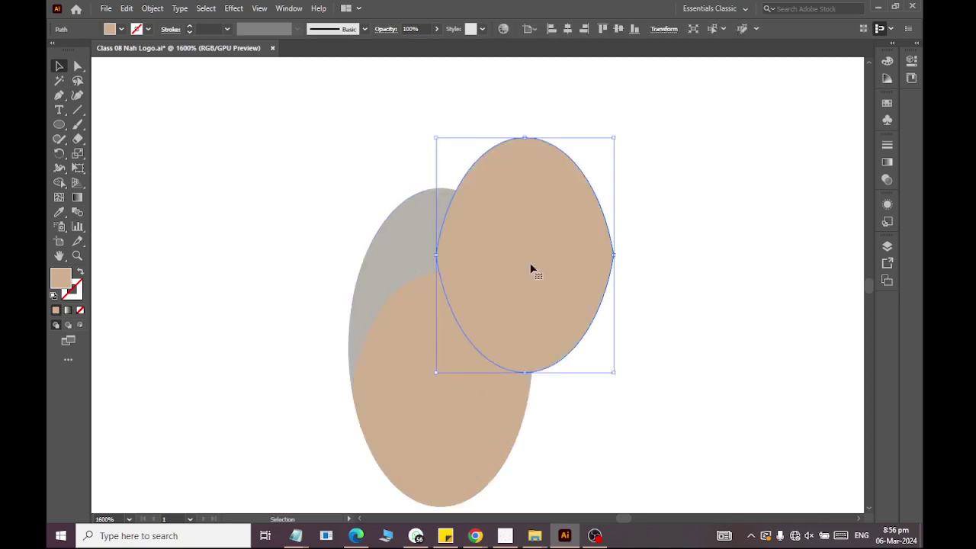
{"action": "left_click", "coordinate": [700, 394]}
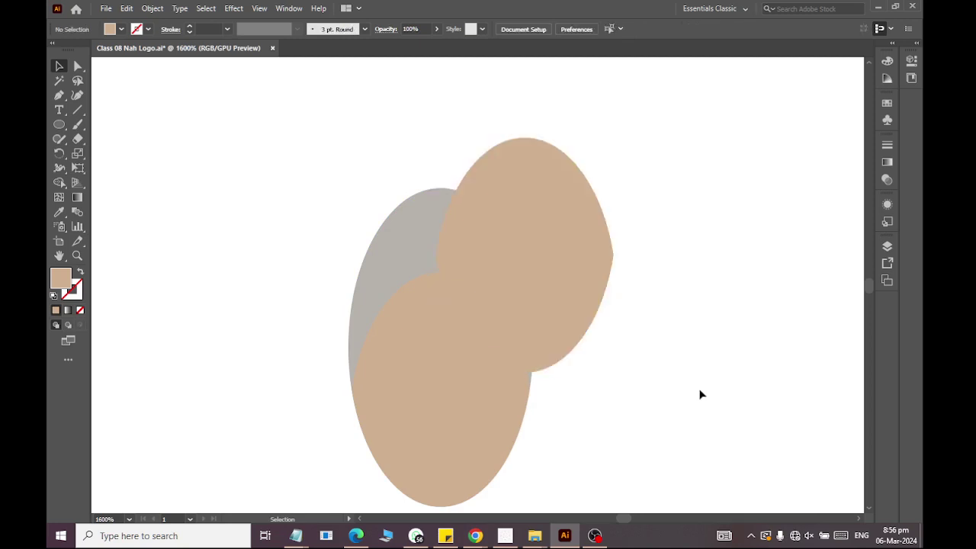
{"action": "left_click", "coordinate": [496, 161]}
{"action": "left_click", "coordinate": [120, 29]}
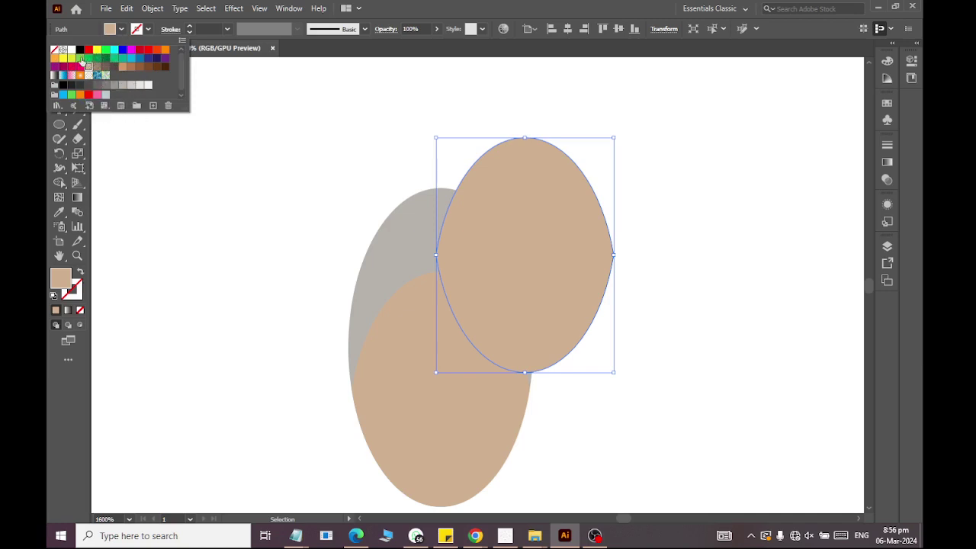
{"action": "left_click", "coordinate": [81, 59]}
{"action": "left_click", "coordinate": [337, 202]}
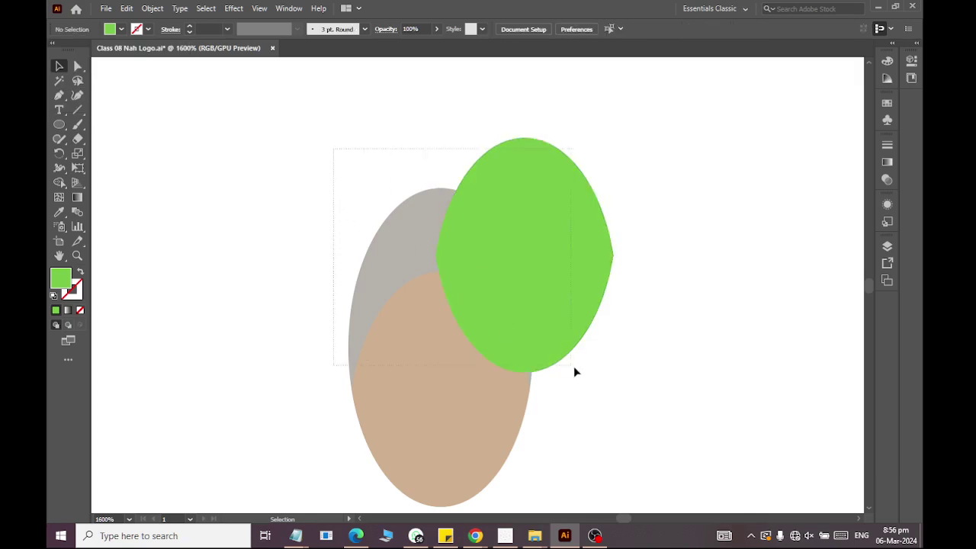
With Shape Builder, trim the green ellipse's outside part and overlap, leaving an upper-right green piece.
{"action": "key", "text": "ctrl+a"}
{"action": "scroll", "coordinate": [621, 298], "scroll_direction": "up", "scroll_amount": 3}
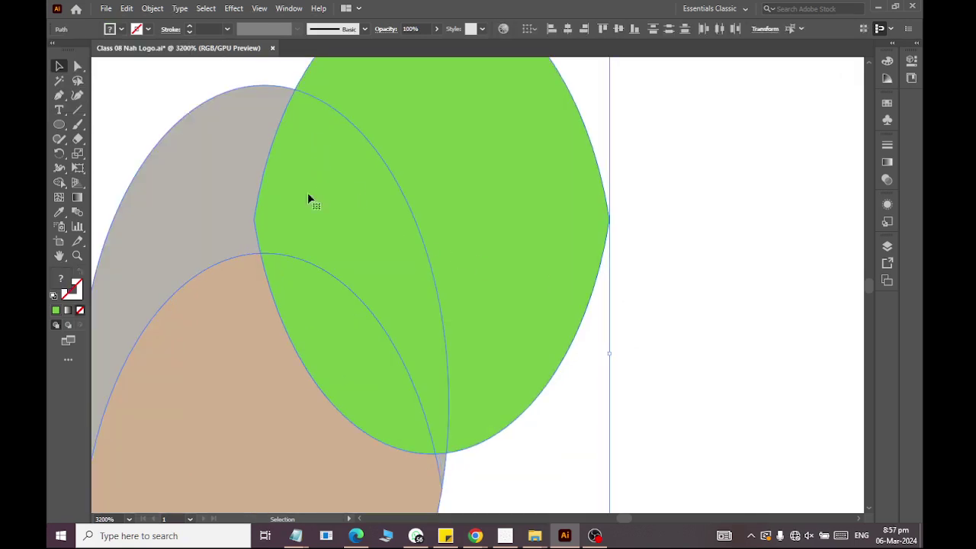
{"action": "left_click", "coordinate": [500, 232]}
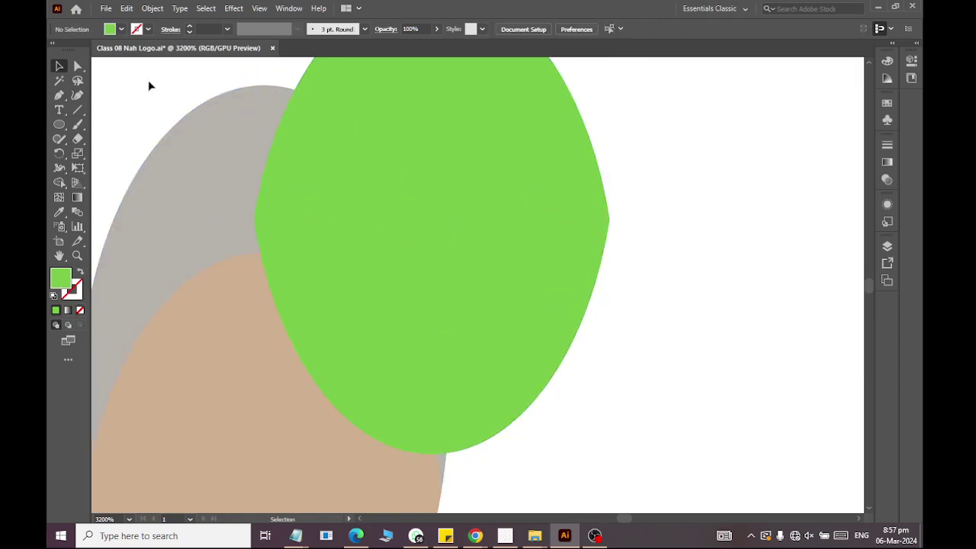
{"action": "left_click_drag", "start_coordinate": [148, 80], "coordinate": [413, 290]}
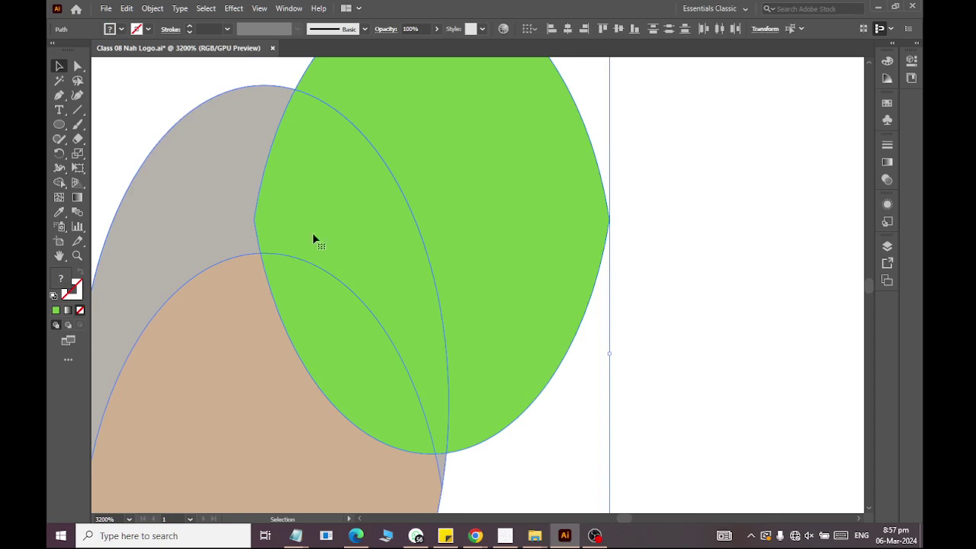
{"action": "scroll", "coordinate": [329, 223], "scroll_direction": "down", "scroll_amount": 3}
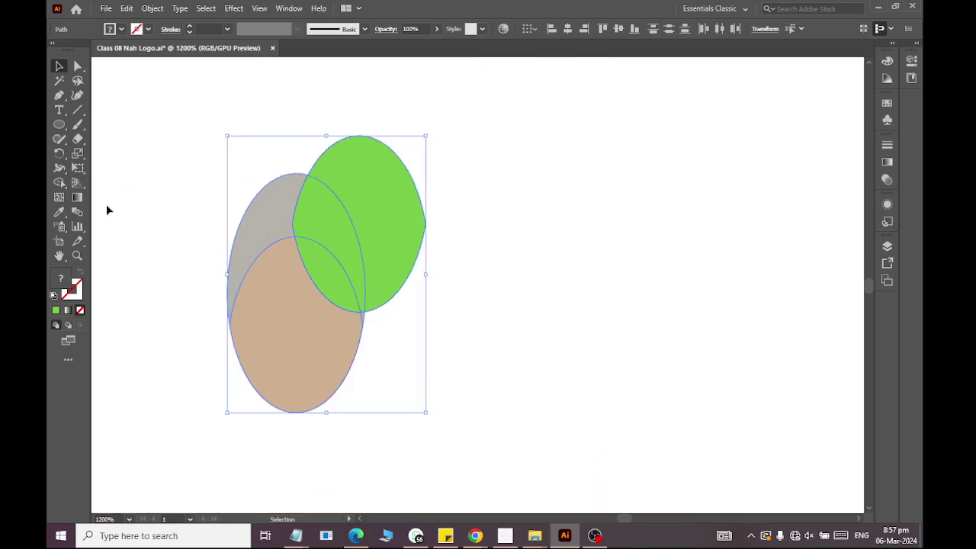
{"action": "left_click", "coordinate": [58, 182]}
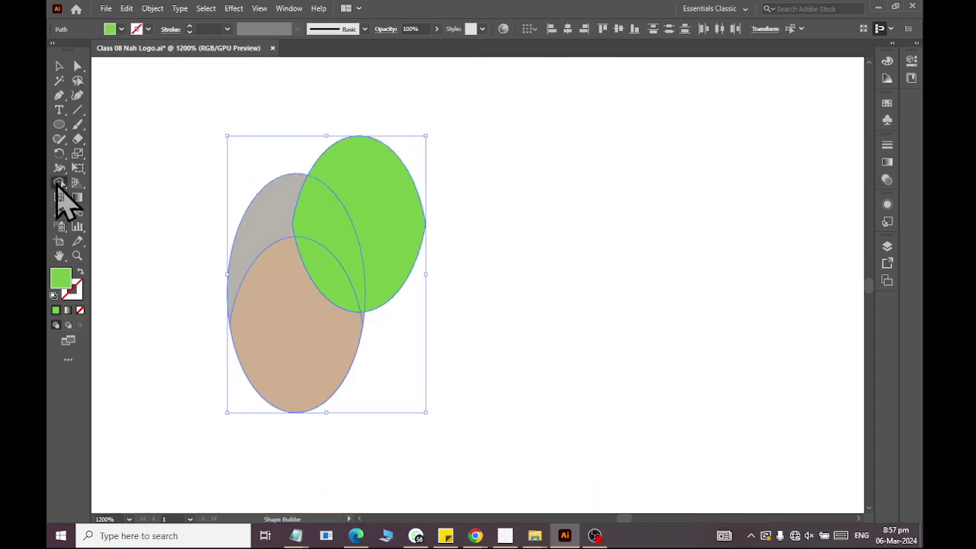
{"action": "left_click", "coordinate": [374, 197], "text": "alt"}
{"action": "left_click", "coordinate": [332, 291], "text": "alt"}
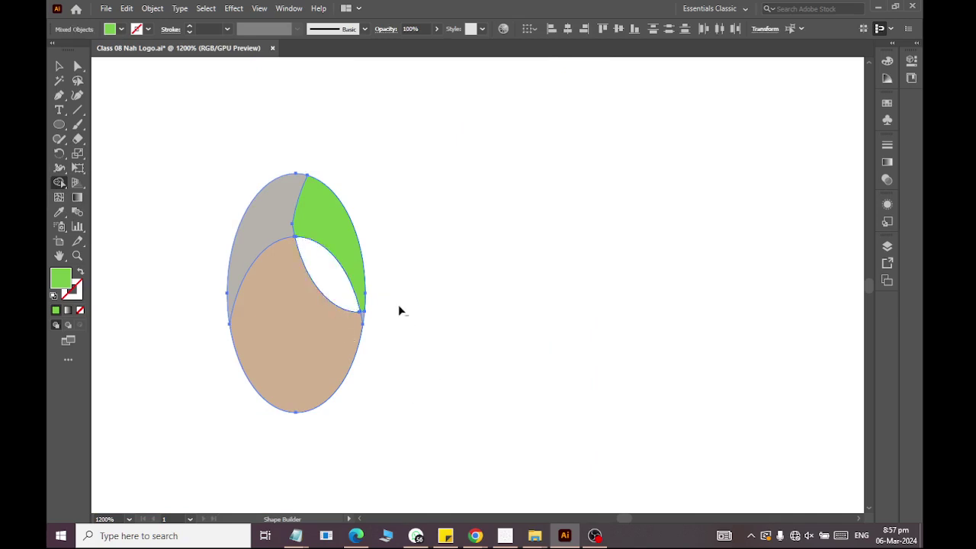
{"action": "left_click", "coordinate": [345, 286]}
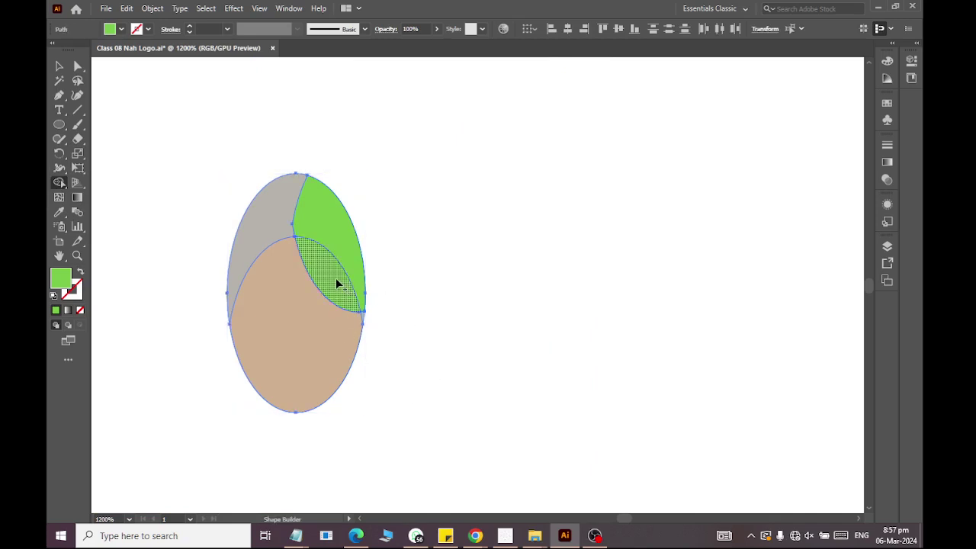
Merge the lower ellipse region and recolour it grey.
{"action": "left_click", "coordinate": [307, 326]}
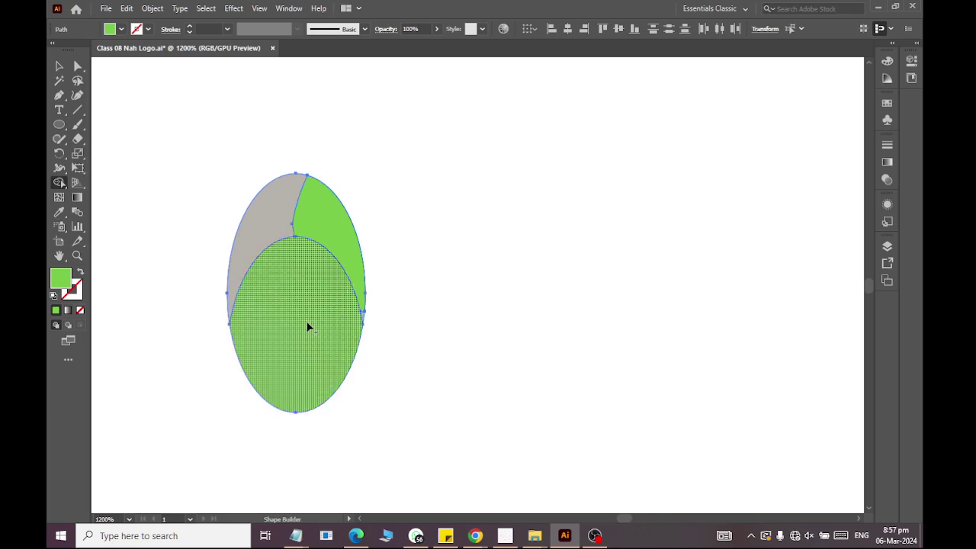
{"action": "left_click", "coordinate": [60, 67]}
{"action": "left_click", "coordinate": [316, 152]}
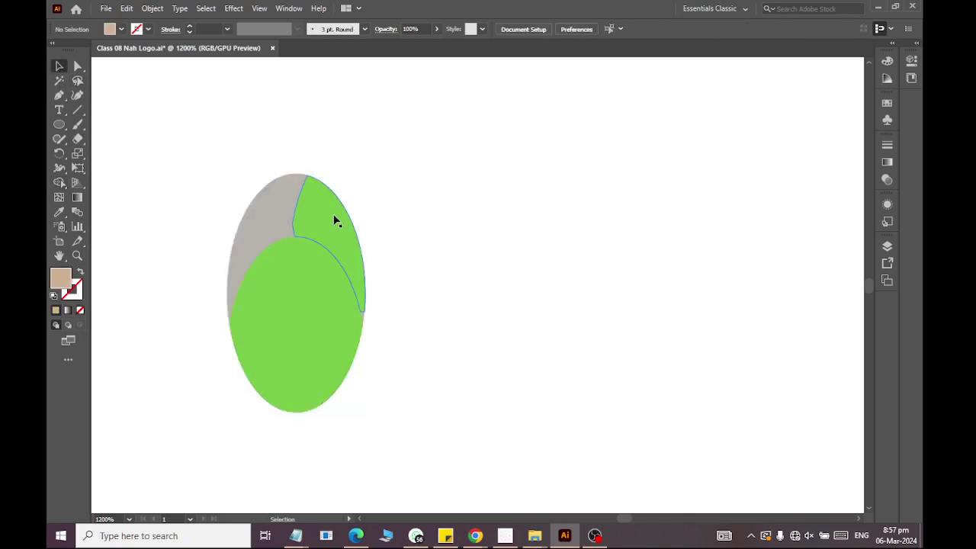
{"action": "left_click", "coordinate": [333, 218]}
{"action": "left_click", "coordinate": [289, 330]}
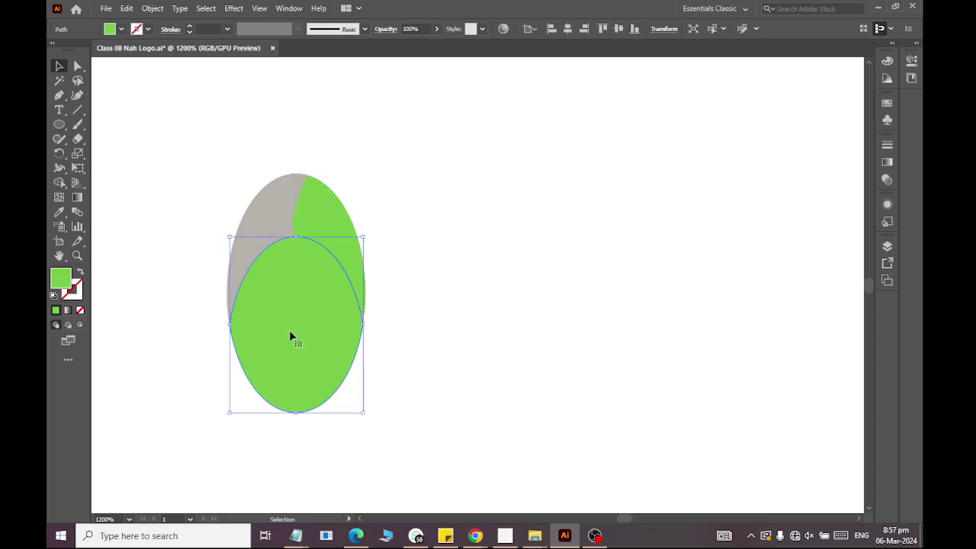
{"action": "left_click", "coordinate": [121, 29]}
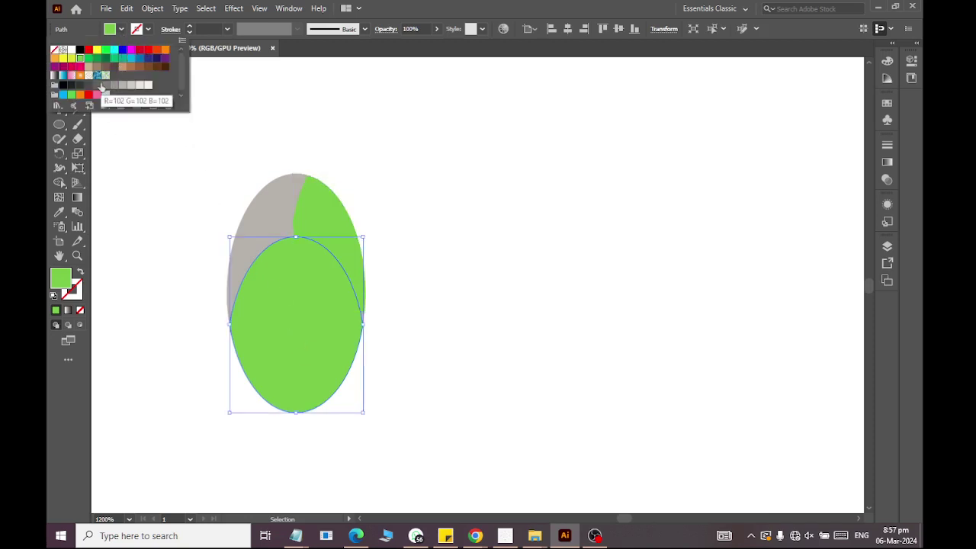
{"action": "left_click", "coordinate": [113, 85]}
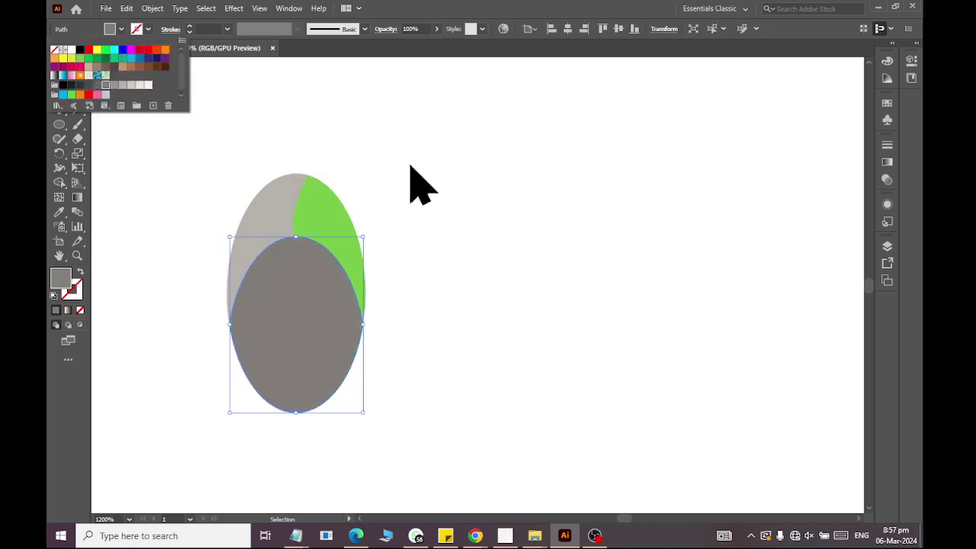
Give the upper-right piece a different grey fill.
{"action": "left_click", "coordinate": [333, 206]}
{"action": "left_click", "coordinate": [121, 29]}
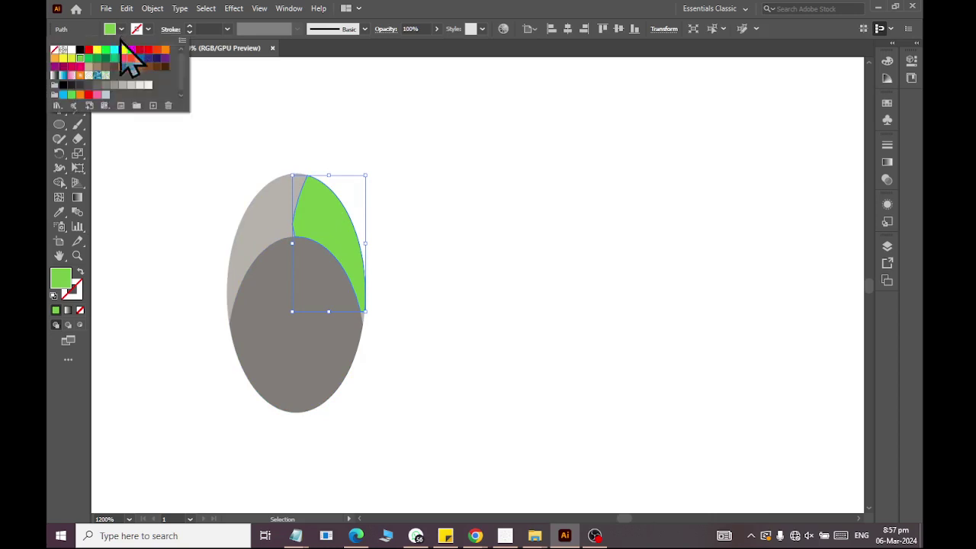
{"action": "left_click", "coordinate": [118, 86]}
{"action": "left_click", "coordinate": [468, 244]}
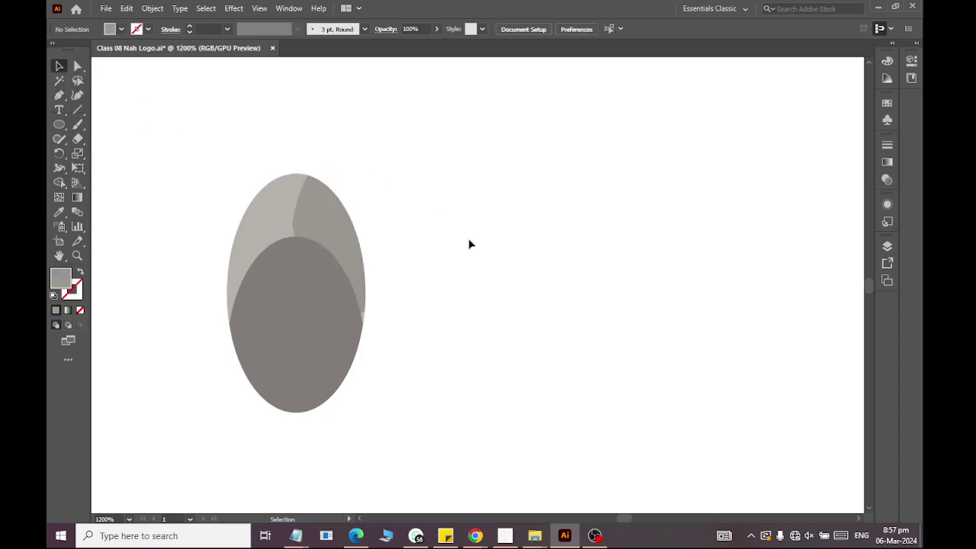
Duplicate the lower grey ellipse, shrink it onto the oval, and fill it tan.
{"action": "scroll", "coordinate": [355, 211], "scroll_direction": "down", "scroll_amount": 2}
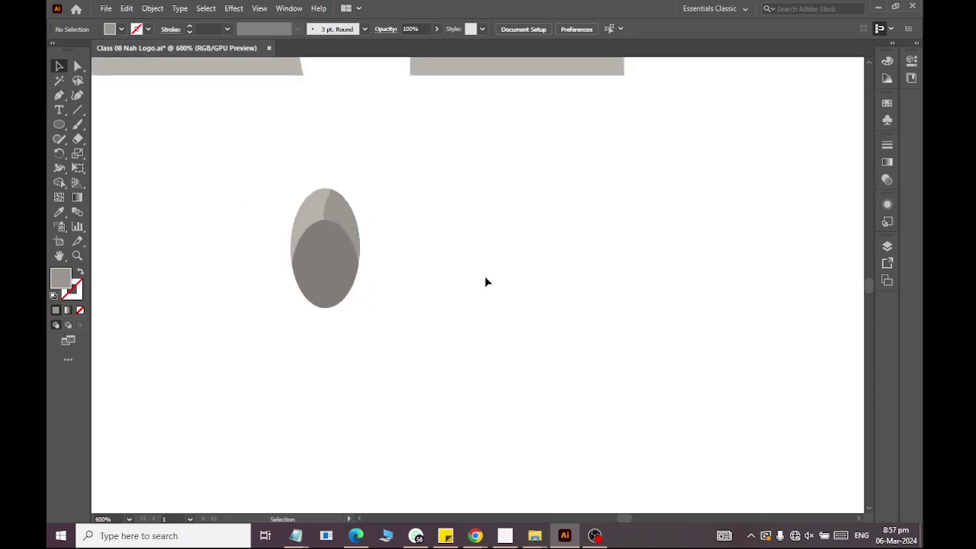
{"action": "scroll", "coordinate": [335, 182], "scroll_direction": "up", "scroll_amount": 1}
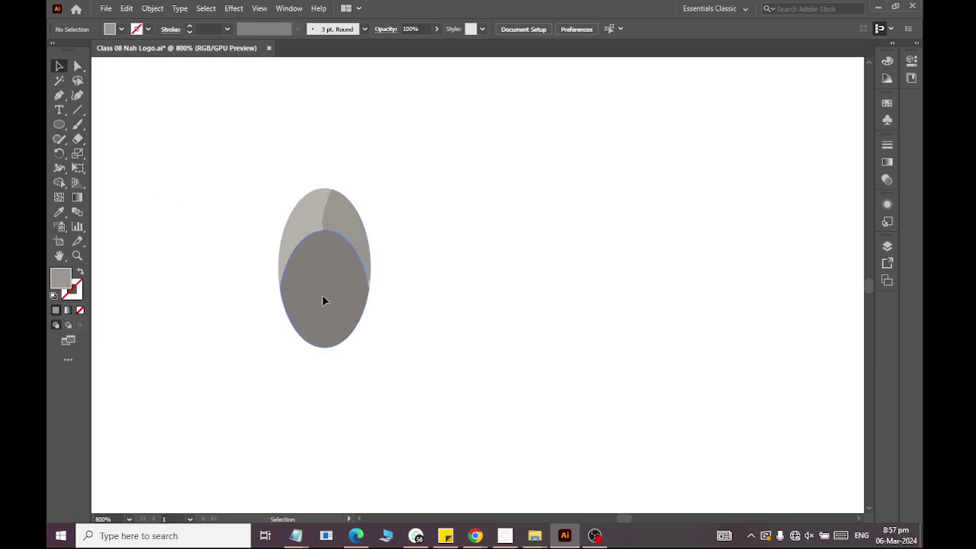
{"action": "left_click_drag", "start_coordinate": [323, 301], "coordinate": [490, 326]}
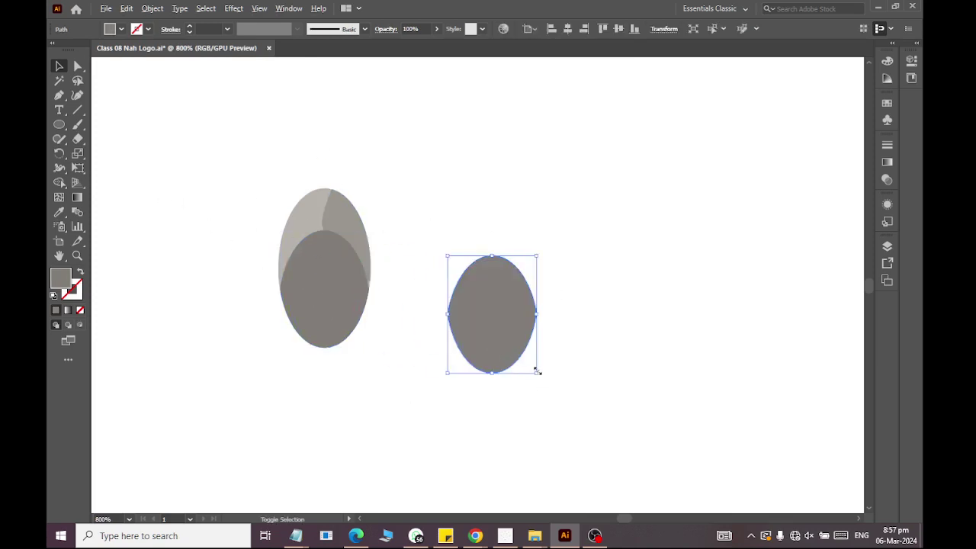
{"action": "mouse_move", "coordinate": [537, 372]}
{"action": "left_mouse_down"}
{"action": "mouse_move", "coordinate": [513, 342]}
{"action": "mouse_move", "coordinate": [368, 303]}
{"action": "mouse_move", "coordinate": [323, 313]}
{"action": "left_mouse_up"}
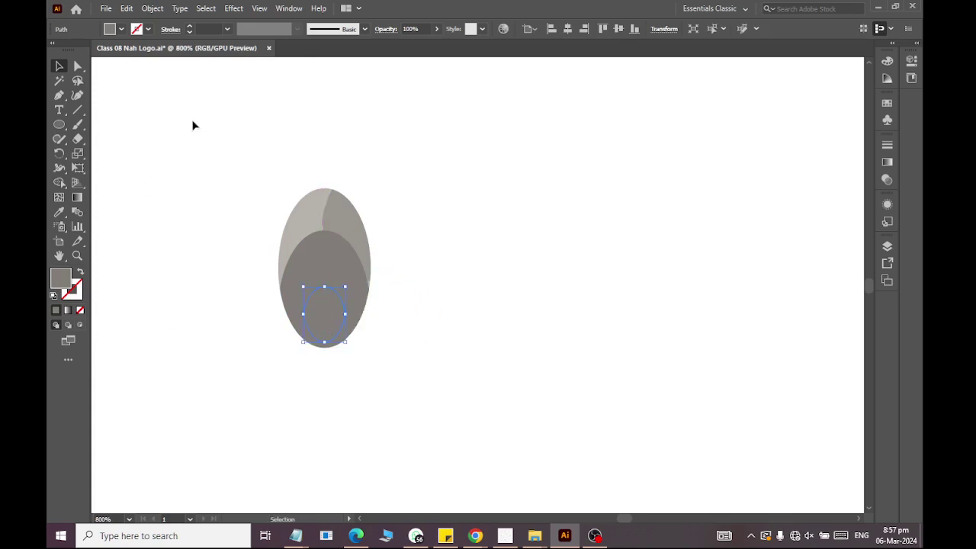
{"action": "left_click", "coordinate": [121, 29]}
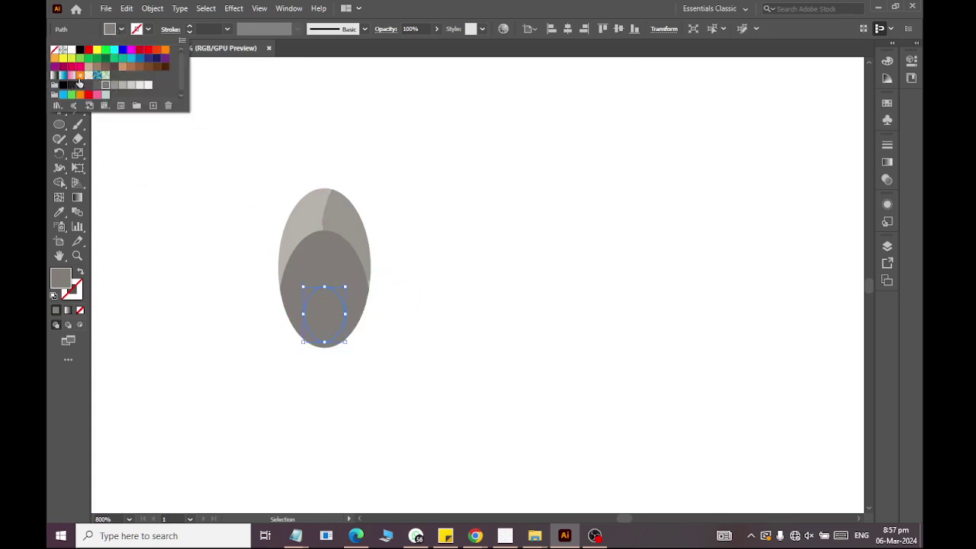
{"action": "left_click", "coordinate": [86, 74]}
{"action": "left_click", "coordinate": [588, 218]}
Nudge the small tan ellipse down with the arrow key.
{"action": "scroll", "coordinate": [343, 252], "scroll_direction": "up", "scroll_amount": 1}
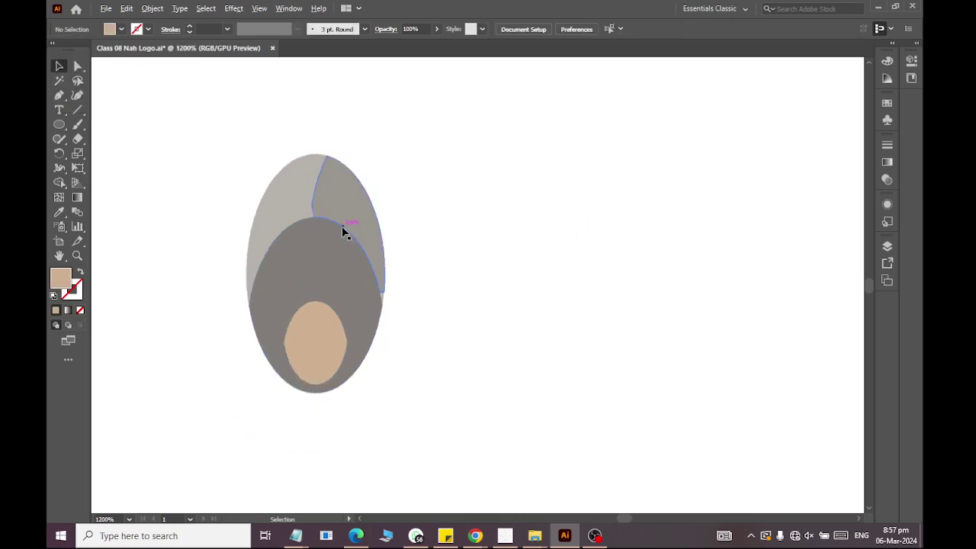
{"action": "scroll", "coordinate": [343, 228], "scroll_direction": "up", "scroll_amount": 2}
{"action": "scroll", "coordinate": [332, 321], "scroll_direction": "down", "scroll_amount": 3}
{"action": "left_click", "coordinate": [362, 391]}
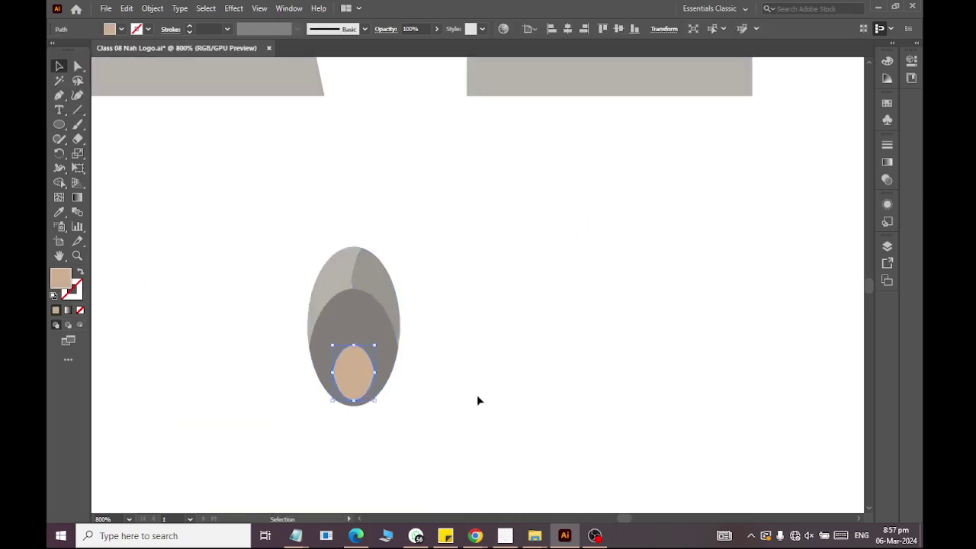
{"action": "key", "text": "Down"}
{"action": "key", "text": "Down"}
{"action": "left_click", "coordinate": [388, 443]}
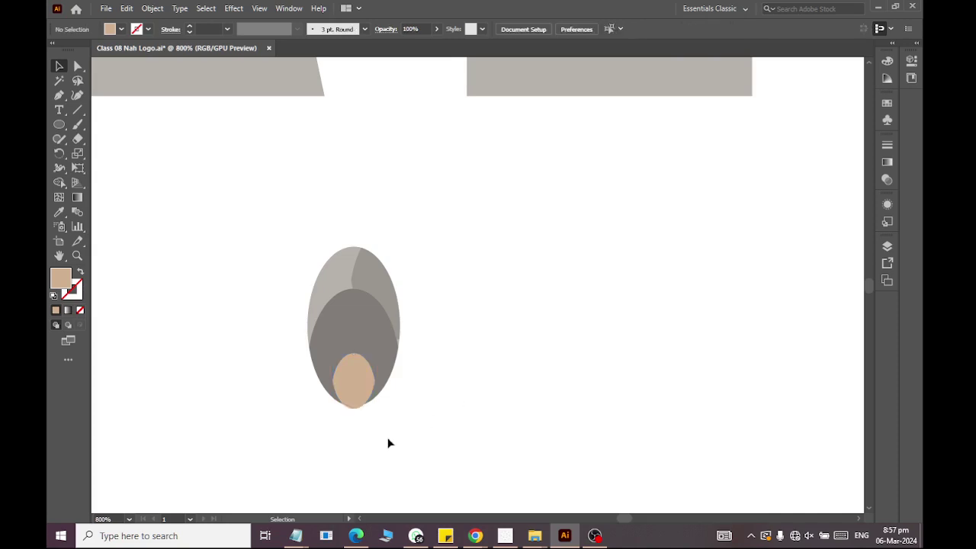
Align the tan ellipse's bottom with the grey ellipse using Vertical Align Bottom.
{"action": "scroll", "coordinate": [387, 443], "scroll_direction": "up", "scroll_amount": 2}
{"action": "scroll", "coordinate": [348, 458], "scroll_direction": "up", "scroll_amount": 2}
{"action": "left_click_drag", "start_coordinate": [506, 363], "coordinate": [184, 167]}
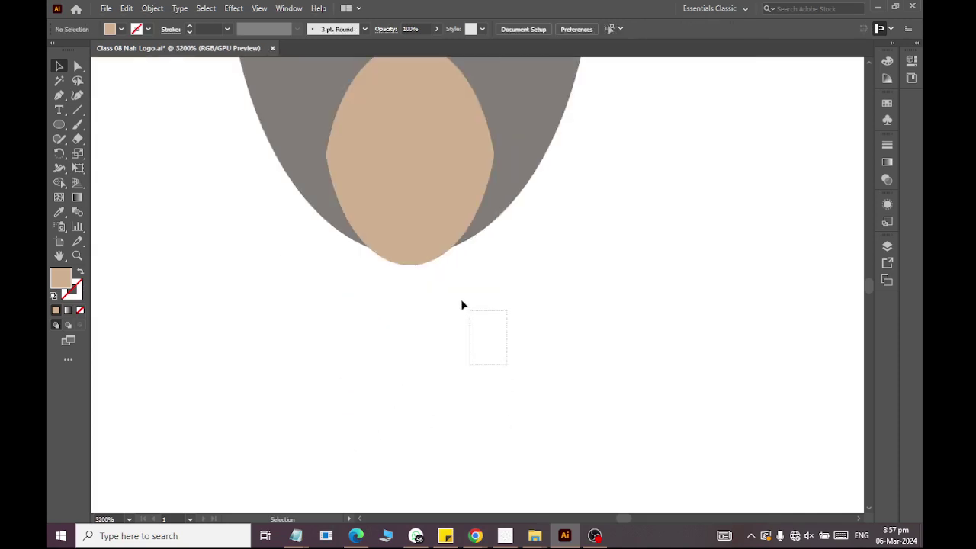
{"action": "left_click", "coordinate": [227, 274]}
{"action": "left_click", "coordinate": [421, 205]}
{"action": "left_click", "coordinate": [514, 191], "text": "shift"}
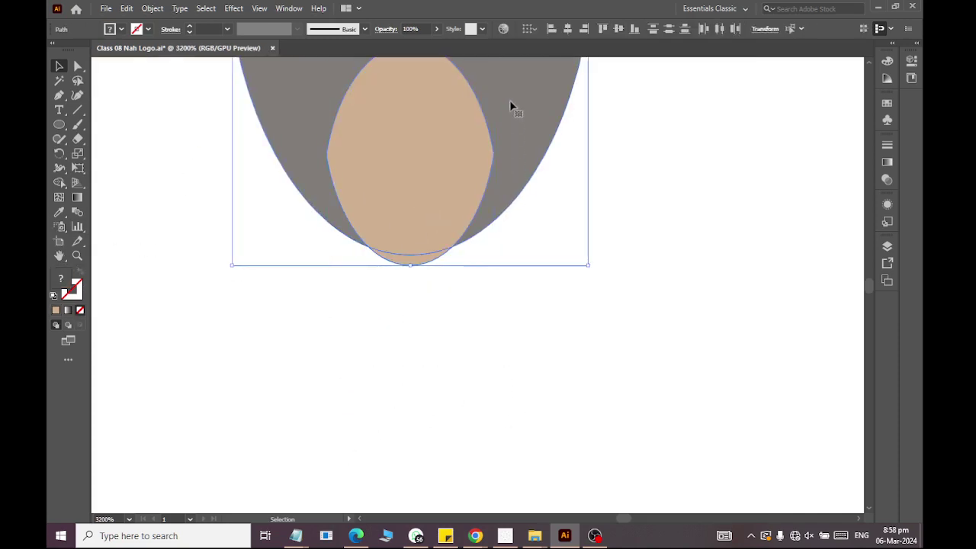
{"action": "left_click", "coordinate": [634, 29]}
{"action": "left_click", "coordinate": [591, 280]}
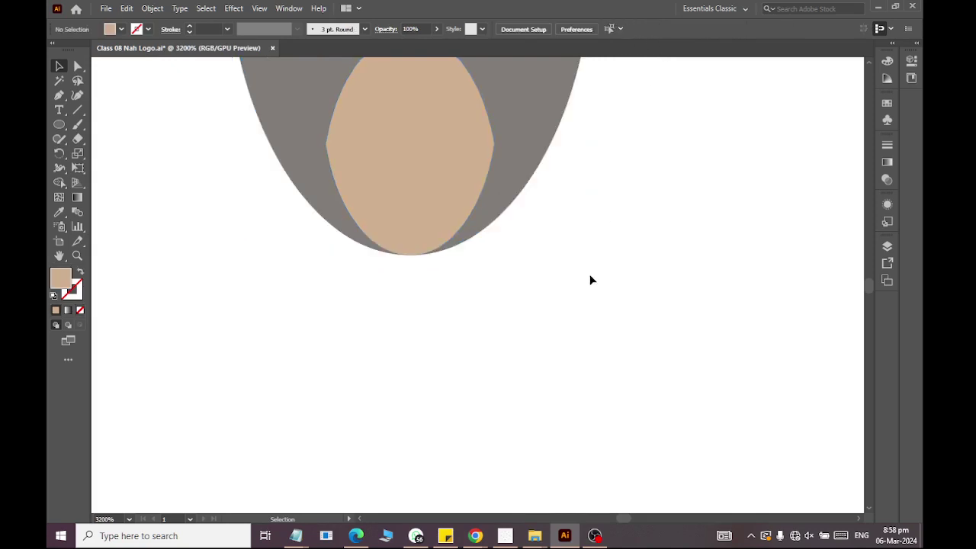
{"action": "scroll", "coordinate": [591, 280], "scroll_direction": "down", "scroll_amount": 3}
{"action": "scroll", "coordinate": [470, 331], "scroll_direction": "down", "scroll_amount": 2}
{"action": "scroll", "coordinate": [496, 263], "scroll_direction": "up", "scroll_amount": 1}
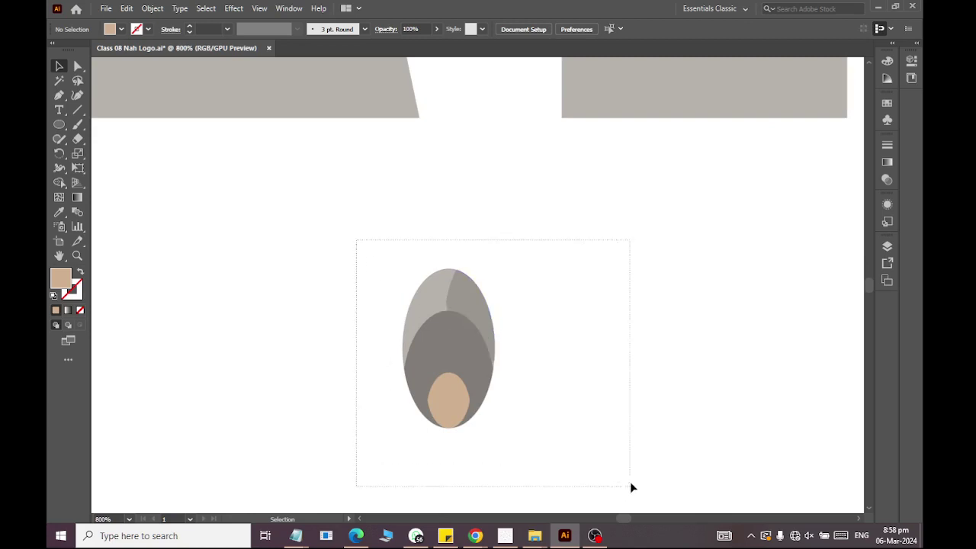
Group all the oval body shapes.
{"action": "left_click_drag", "start_coordinate": [630, 486], "coordinate": [497, 348]}
{"action": "right_click", "coordinate": [465, 343]}
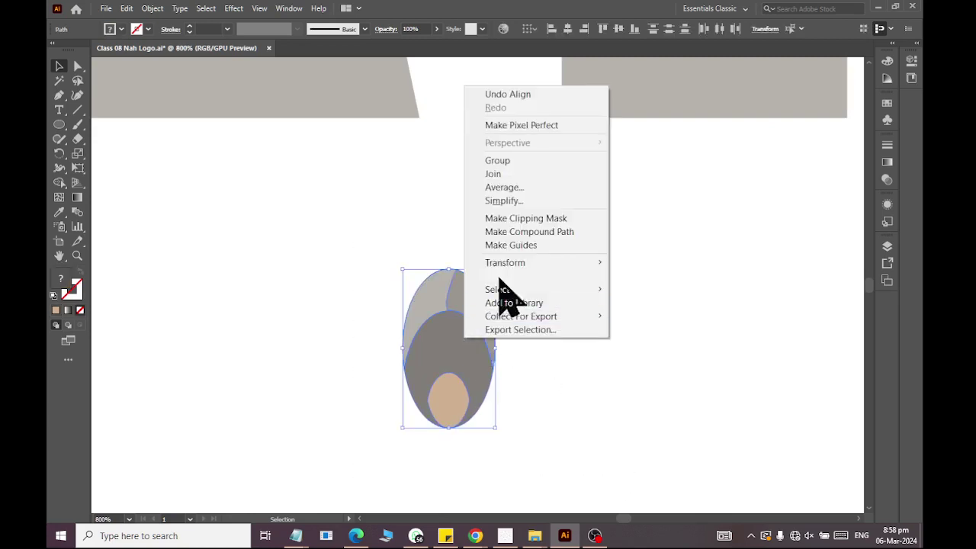
{"action": "left_click", "coordinate": [514, 160]}
{"action": "left_click", "coordinate": [713, 294]}
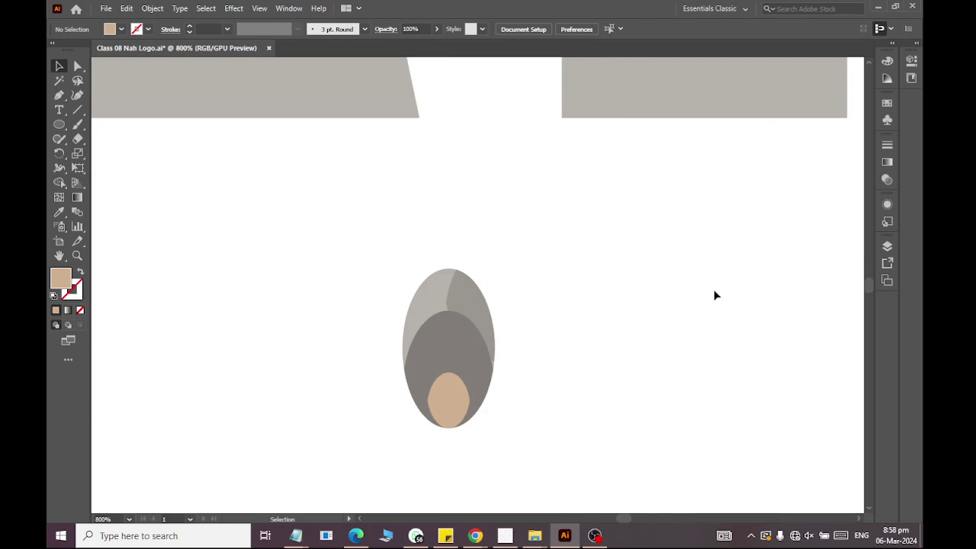
Switch to the Blob Brush tool and try out test strokes, undoing them.
{"action": "left_click", "coordinate": [79, 141]}
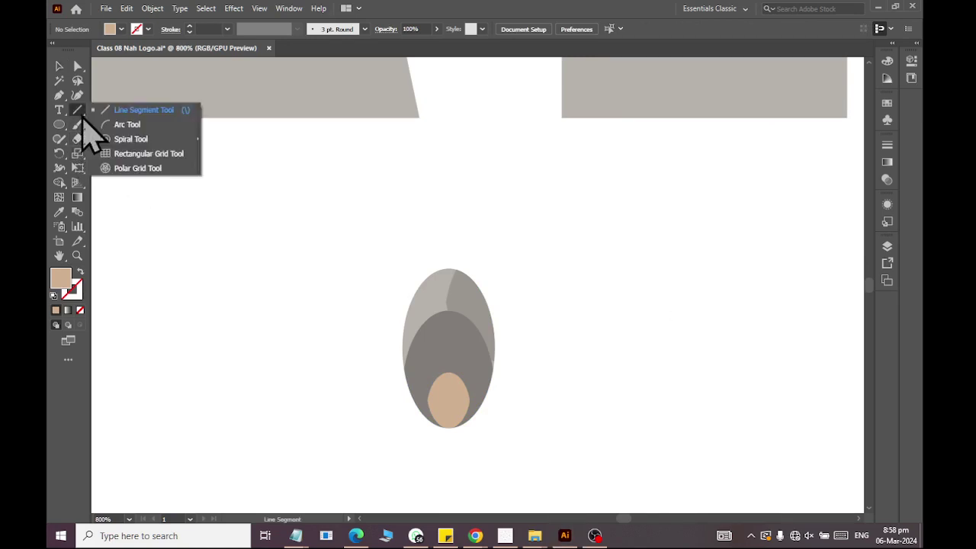
{"action": "left_click", "coordinate": [80, 126]}
{"action": "left_click_drag", "start_coordinate": [82, 126], "coordinate": [116, 130]}
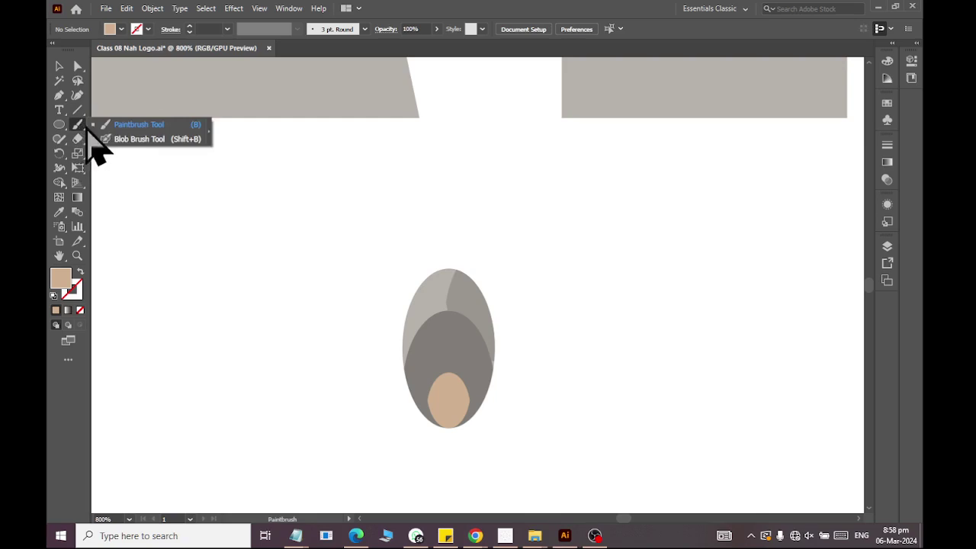
{"action": "left_click", "coordinate": [128, 142]}
{"action": "left_click_drag", "start_coordinate": [192, 293], "coordinate": [324, 202]}
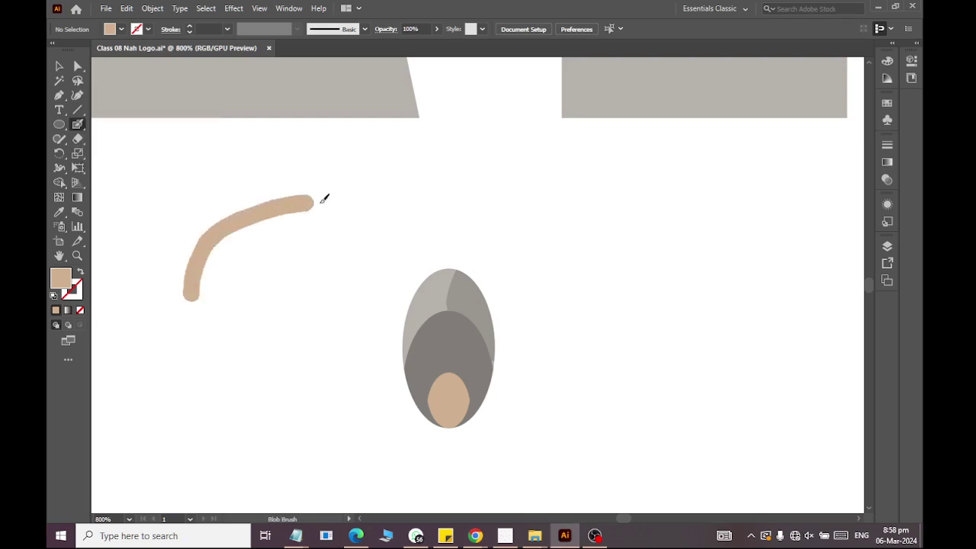
{"action": "key", "text": "ctrl+z"}
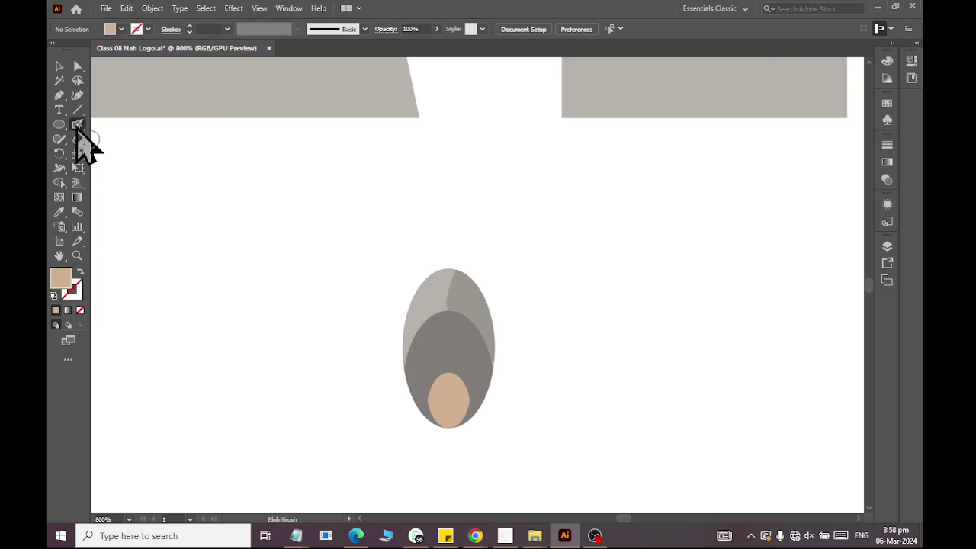
{"action": "double_click", "coordinate": [78, 125]}
{"action": "type", "text": "2"}
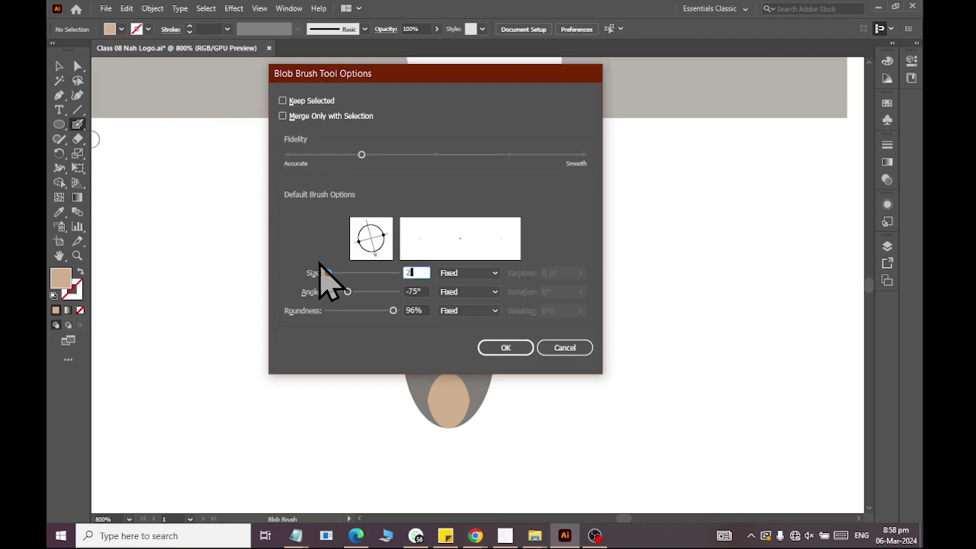
{"action": "key", "text": "Return"}
{"action": "left_click_drag", "start_coordinate": [235, 305], "coordinate": [305, 202]}
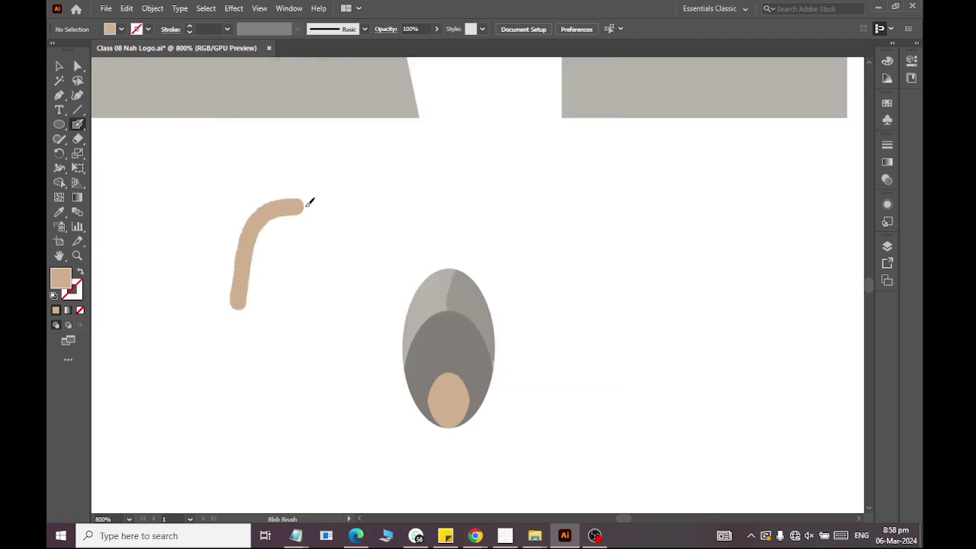
{"action": "key", "text": "ctrl+z"}
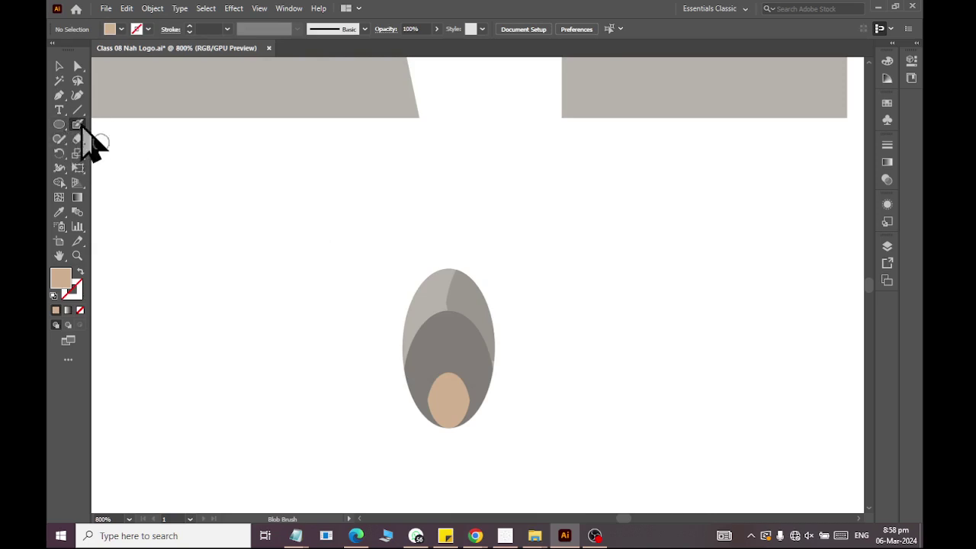
Set the Blob Brush size to 1 and test a thinner stroke.
{"action": "double_click", "coordinate": [77, 125]}
{"action": "type", "text": "1"}
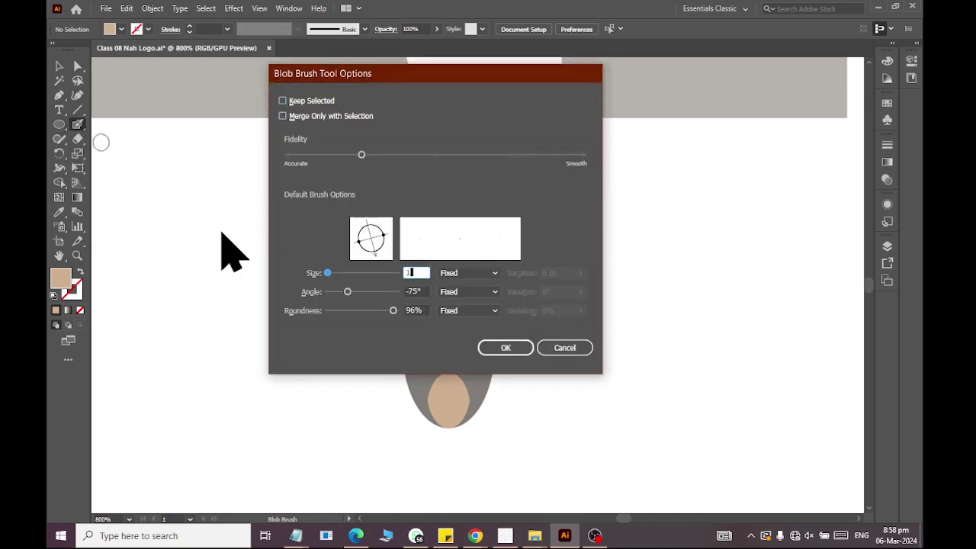
{"action": "key", "text": "Return"}
{"action": "left_click_drag", "start_coordinate": [207, 271], "coordinate": [269, 186]}
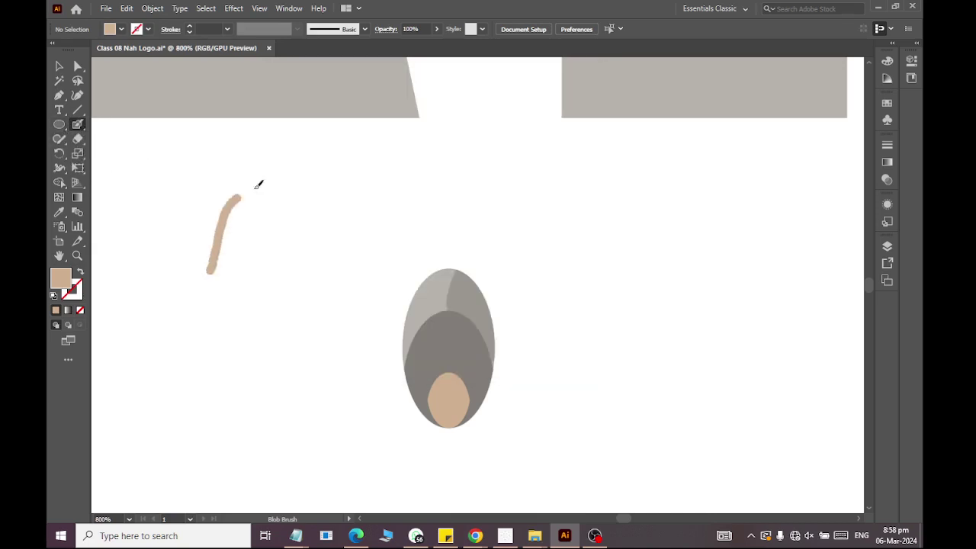
{"action": "key", "text": "ctrl+z"}
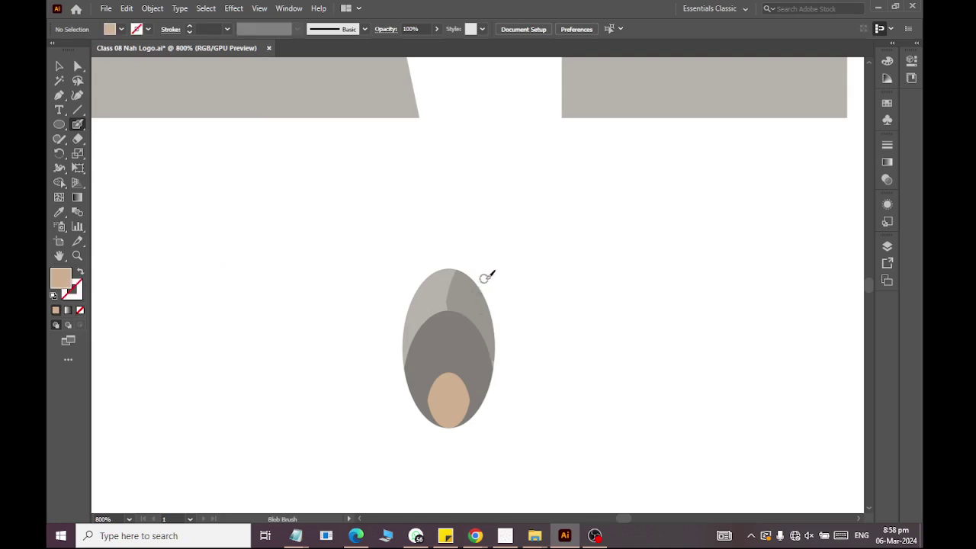
Paint a thin tan tail rising from the oval's top and curving right.
{"action": "scroll", "coordinate": [533, 268], "scroll_direction": "right", "scroll_amount": 1}
{"action": "scroll", "coordinate": [496, 263], "scroll_direction": "right", "scroll_amount": 2}
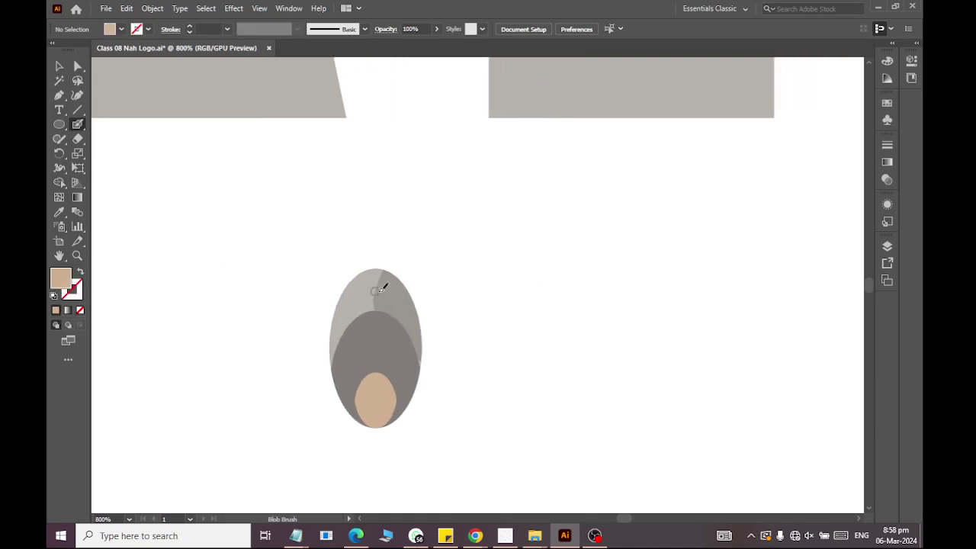
{"action": "left_click_drag", "start_coordinate": [389, 287], "coordinate": [493, 214]}
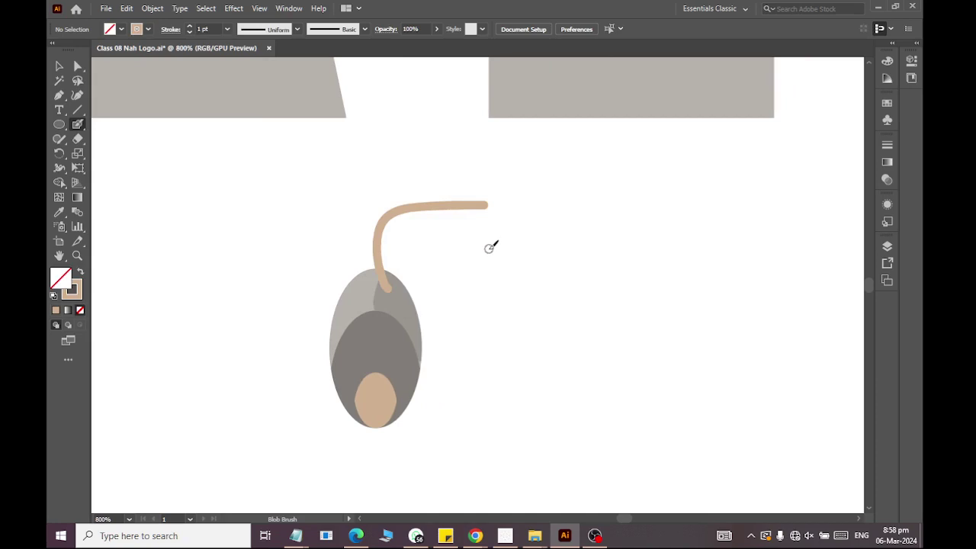
{"action": "left_click", "coordinate": [59, 66]}
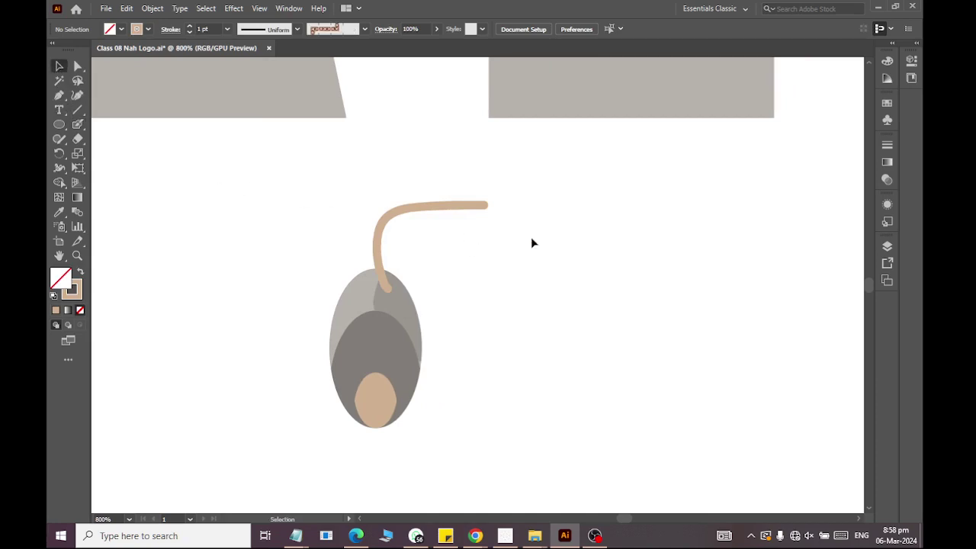
{"action": "left_click", "coordinate": [451, 215]}
Send the mouse tail behind the oval and give it the oval's dark grey colour.
{"action": "right_click", "coordinate": [450, 216]}
{"action": "mouse_move", "coordinate": [487, 432]}
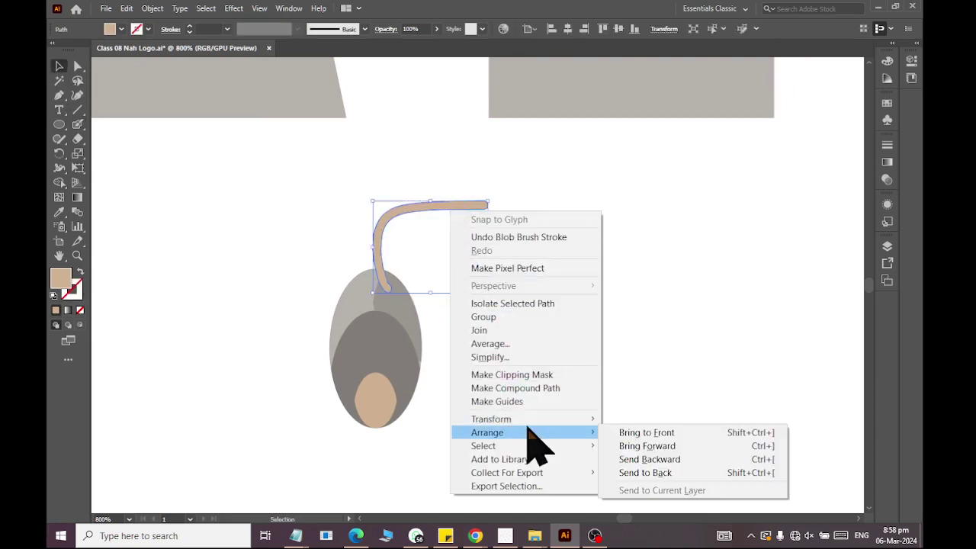
{"action": "left_click", "coordinate": [660, 474]}
{"action": "left_click", "coordinate": [636, 438]}
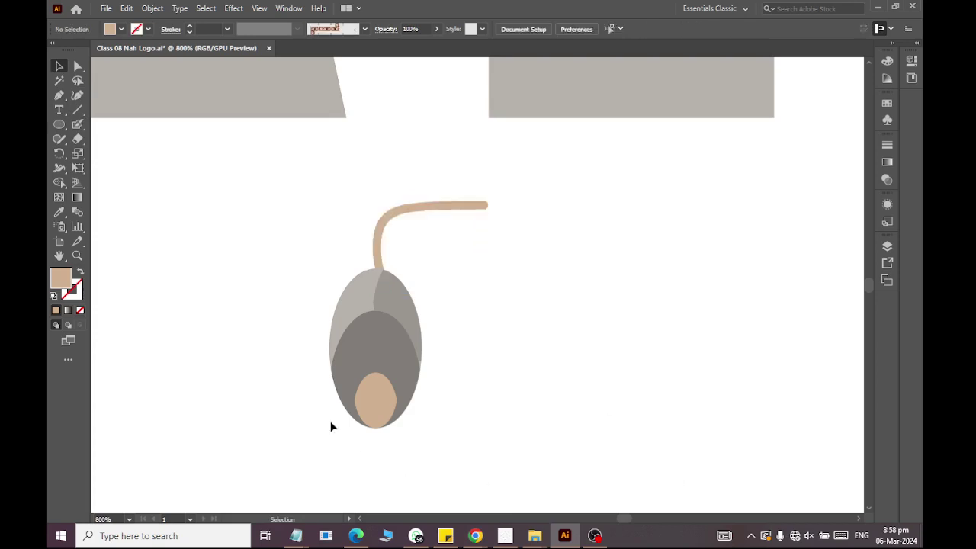
{"action": "left_click", "coordinate": [382, 208]}
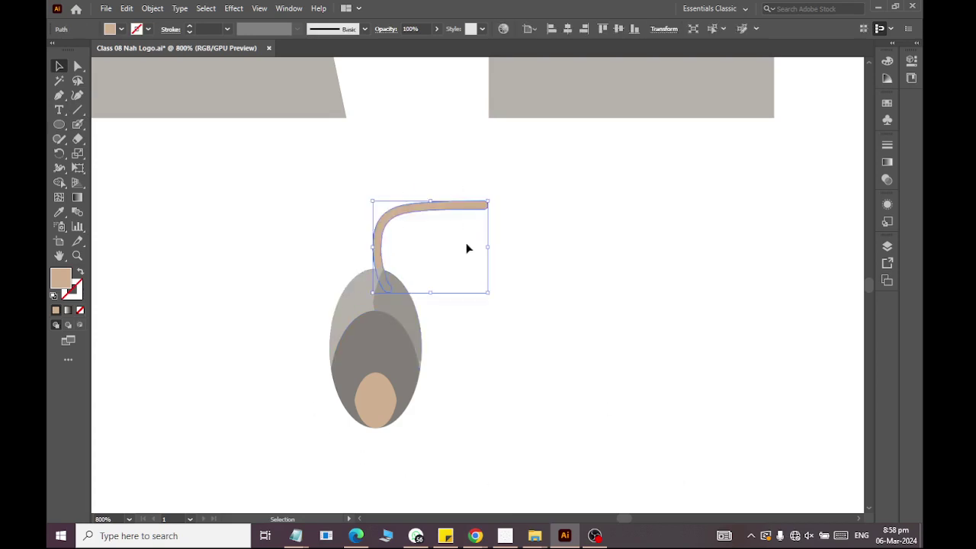
{"action": "left_click", "coordinate": [58, 212]}
{"action": "left_click", "coordinate": [363, 327]}
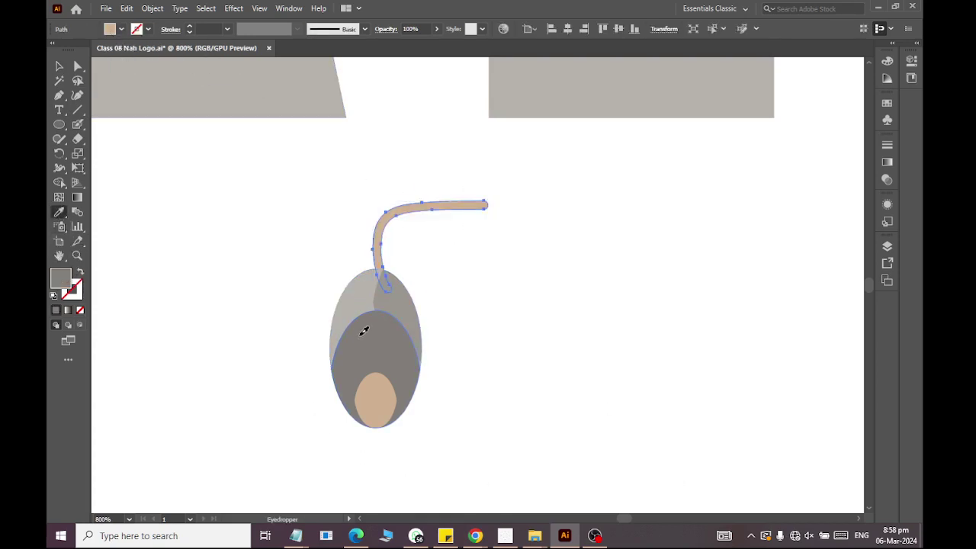
{"action": "left_click", "coordinate": [59, 66]}
Group all the mouse parts into one object.
{"action": "left_click", "coordinate": [275, 327]}
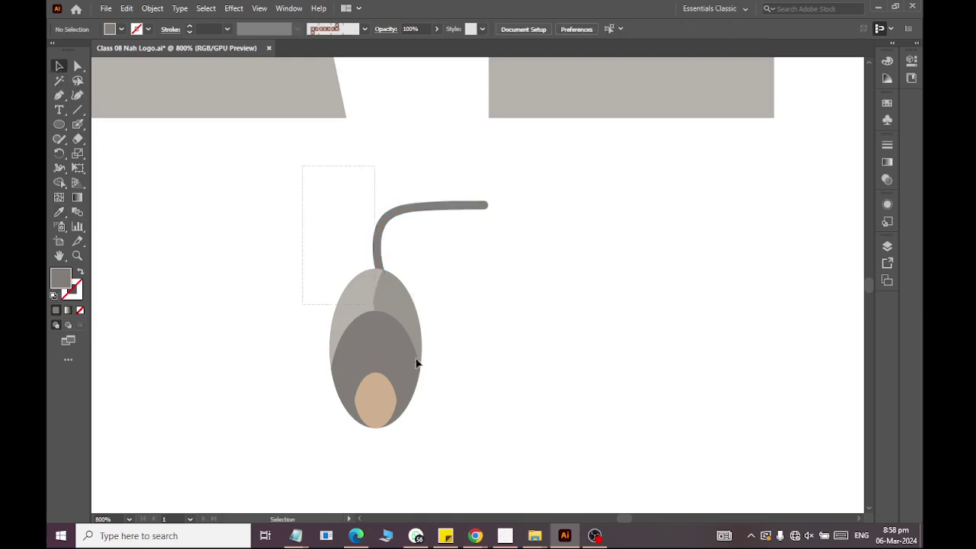
{"action": "left_click_drag", "start_coordinate": [416, 363], "coordinate": [444, 376]}
{"action": "right_click", "coordinate": [390, 358]}
{"action": "left_click", "coordinate": [442, 240]}
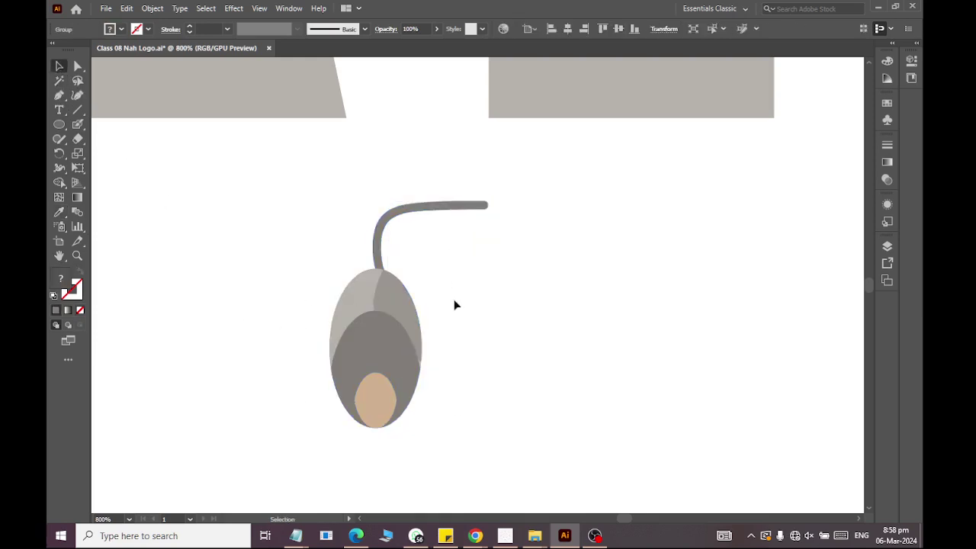
Move the mouse group into the gap beside the tower and send it to the back.
{"action": "left_click_drag", "start_coordinate": [377, 386], "coordinate": [389, 158]}
{"action": "scroll", "coordinate": [401, 233], "scroll_direction": "up", "scroll_amount": 3}
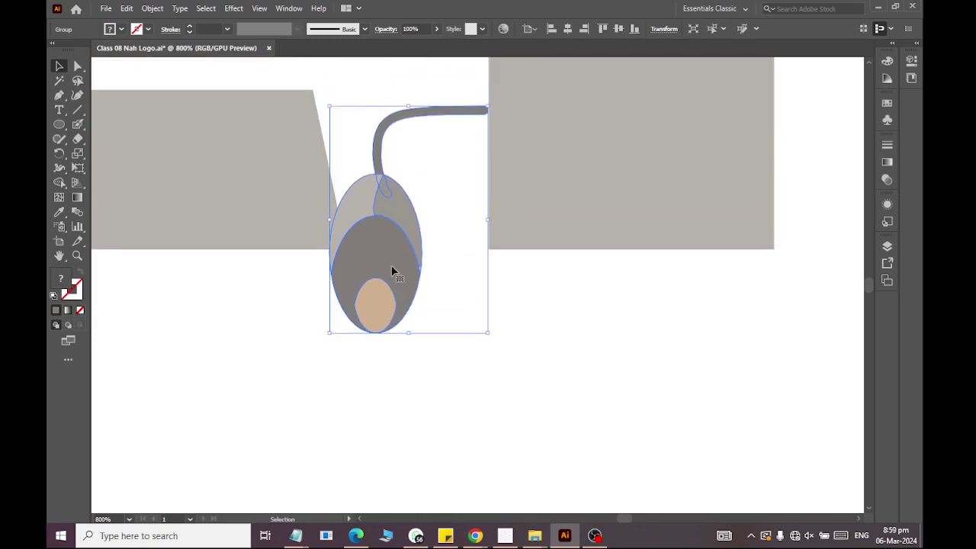
{"action": "left_click_drag", "start_coordinate": [393, 270], "coordinate": [440, 180]}
{"action": "scroll", "coordinate": [431, 234], "scroll_direction": "up", "scroll_amount": 3}
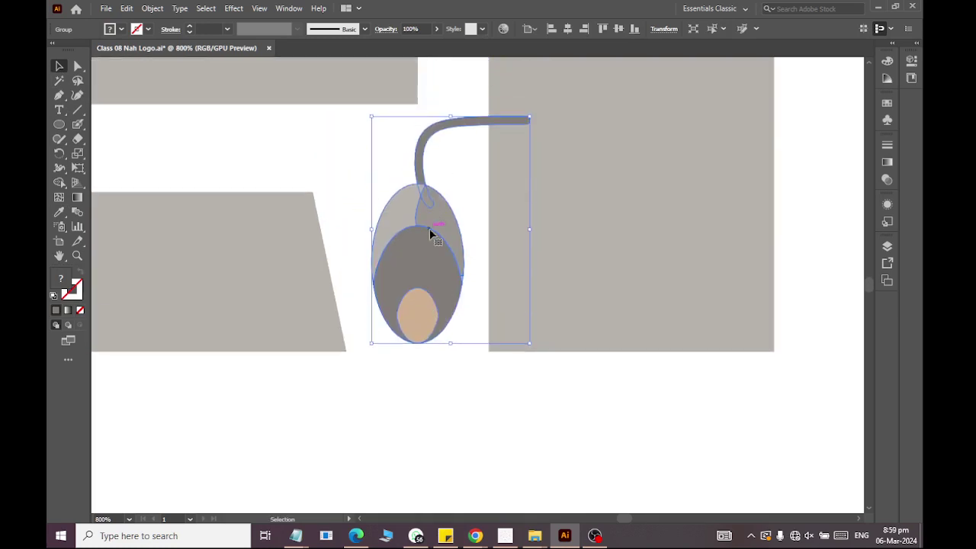
{"action": "left_click", "coordinate": [436, 135]}
{"action": "right_click", "coordinate": [440, 127]}
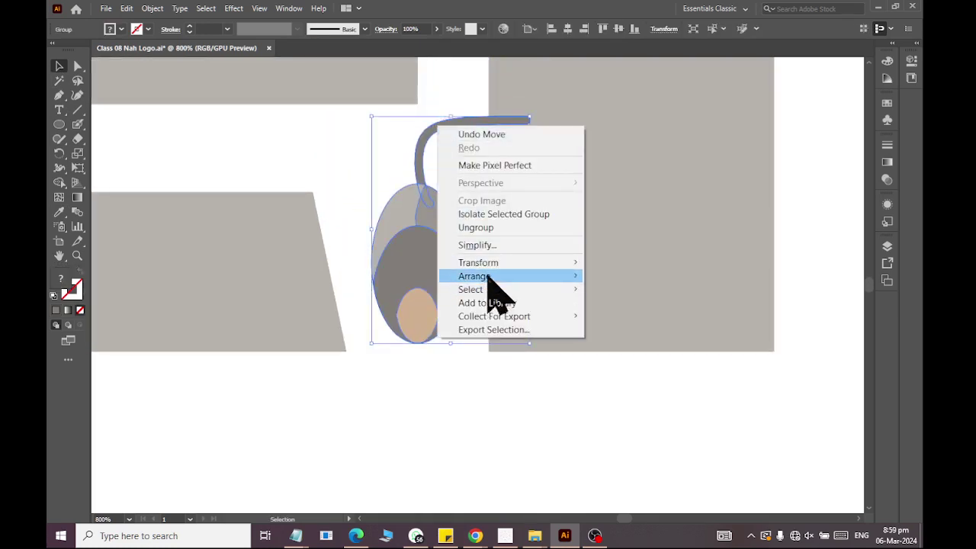
{"action": "left_click", "coordinate": [610, 327]}
{"action": "left_click", "coordinate": [576, 392]}
Rotate the mouse group slightly counter-clockwise so it tilts beside the tower.
{"action": "scroll", "coordinate": [577, 392], "scroll_direction": "down", "scroll_amount": 3}
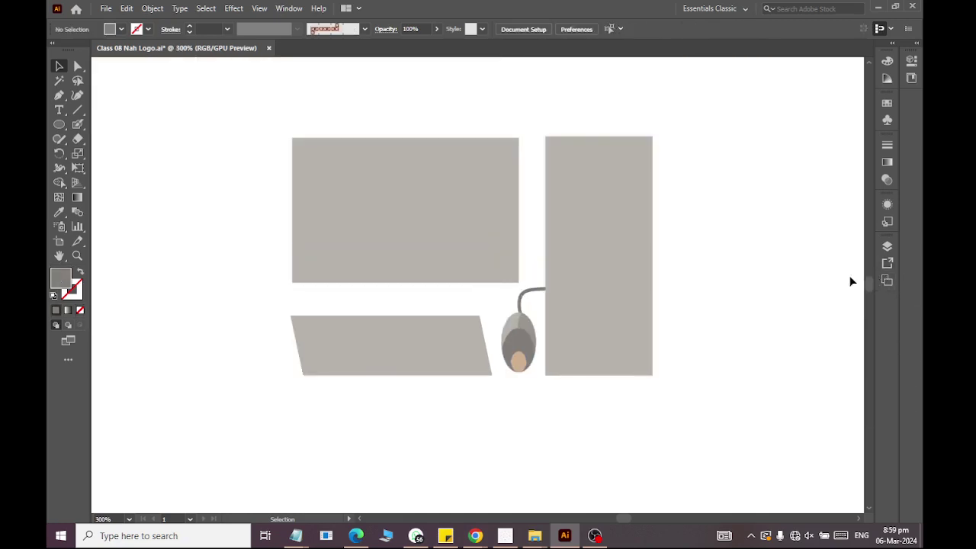
{"action": "left_click", "coordinate": [538, 332]}
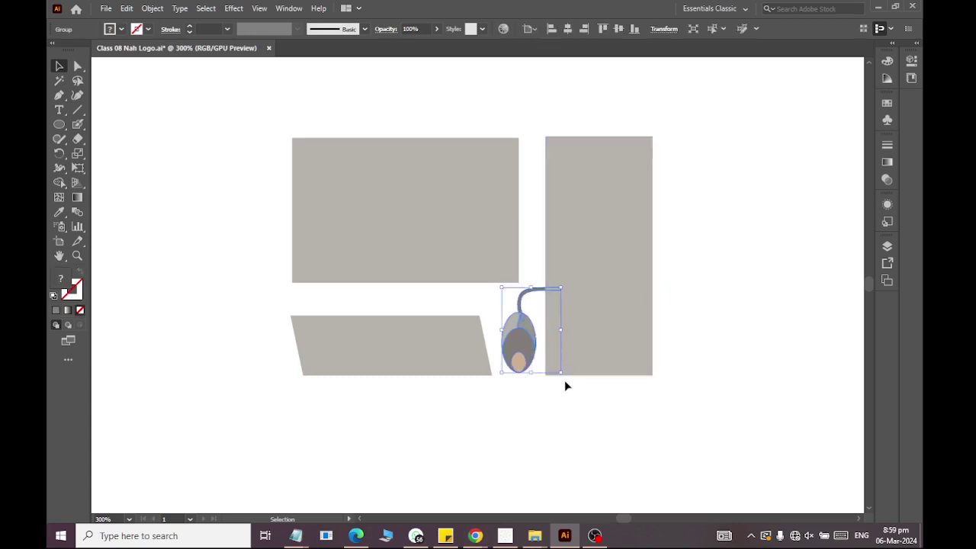
{"action": "left_click_drag", "start_coordinate": [565, 378], "coordinate": [581, 374]}
{"action": "left_click", "coordinate": [593, 434]}
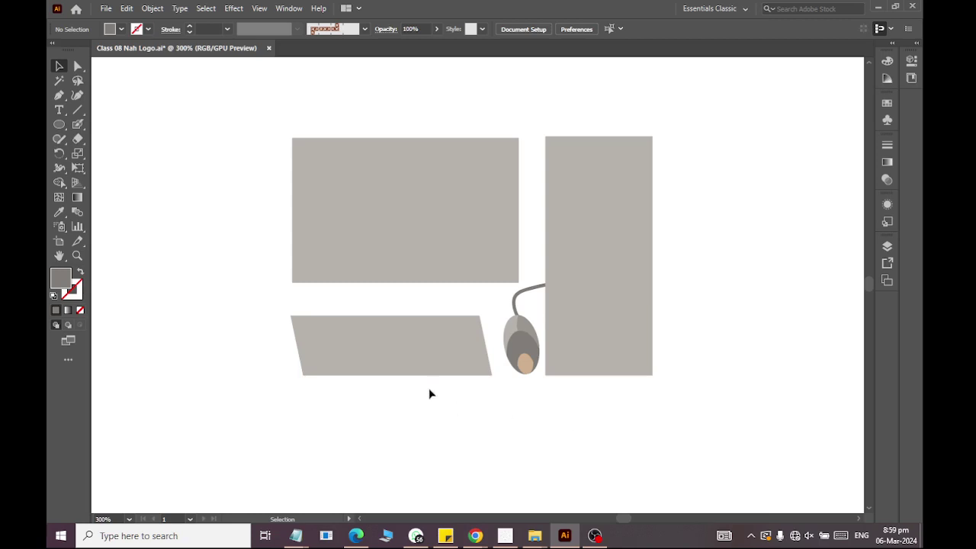
{"action": "left_click", "coordinate": [385, 189]}
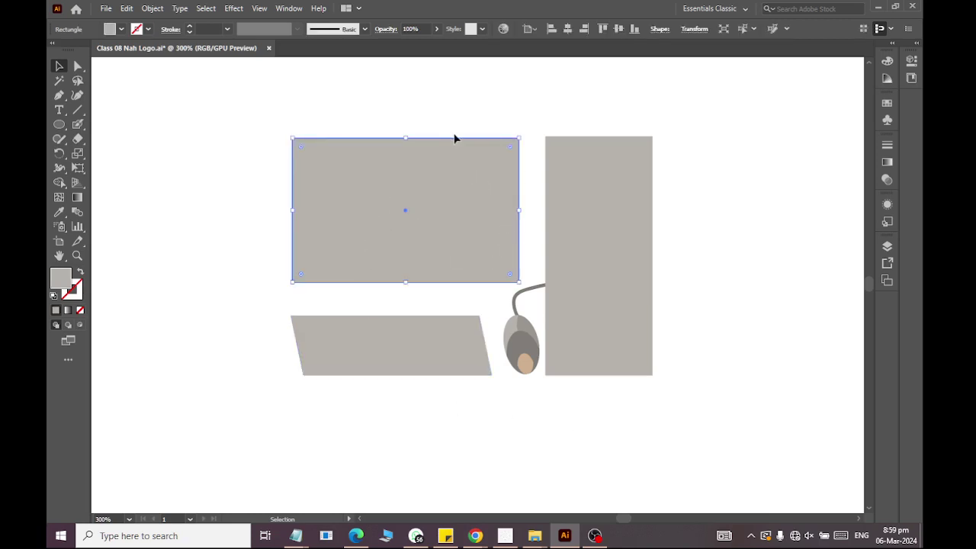
Fill the monitor rectangle with darker grey, shrink it inside the frame and round its corners.
{"action": "scroll", "coordinate": [455, 138], "scroll_direction": "up", "scroll_amount": 1}
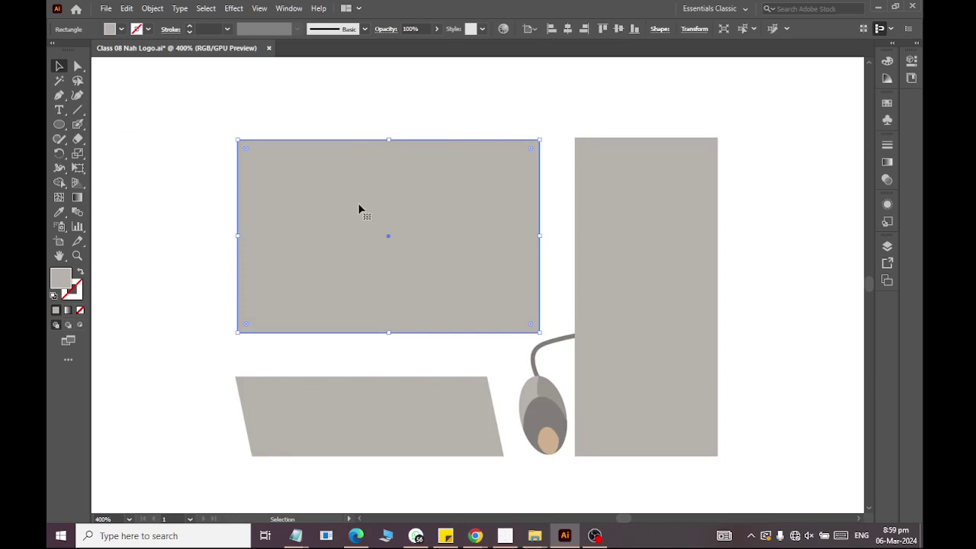
{"action": "key", "text": "a"}
{"action": "key", "text": "v"}
{"action": "left_click", "coordinate": [119, 29]}
{"action": "left_click", "coordinate": [112, 89]}
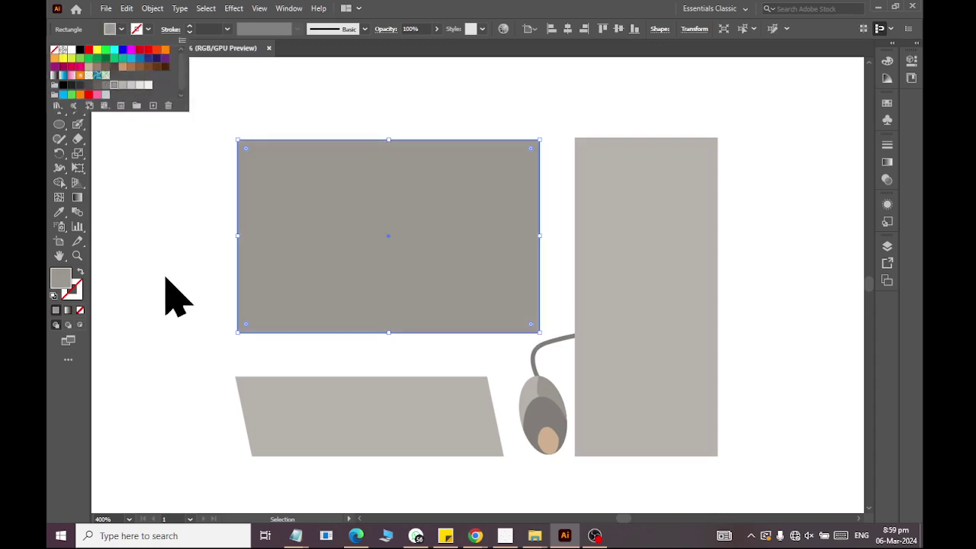
{"action": "left_click_drag", "start_coordinate": [540, 333], "coordinate": [529, 326]}
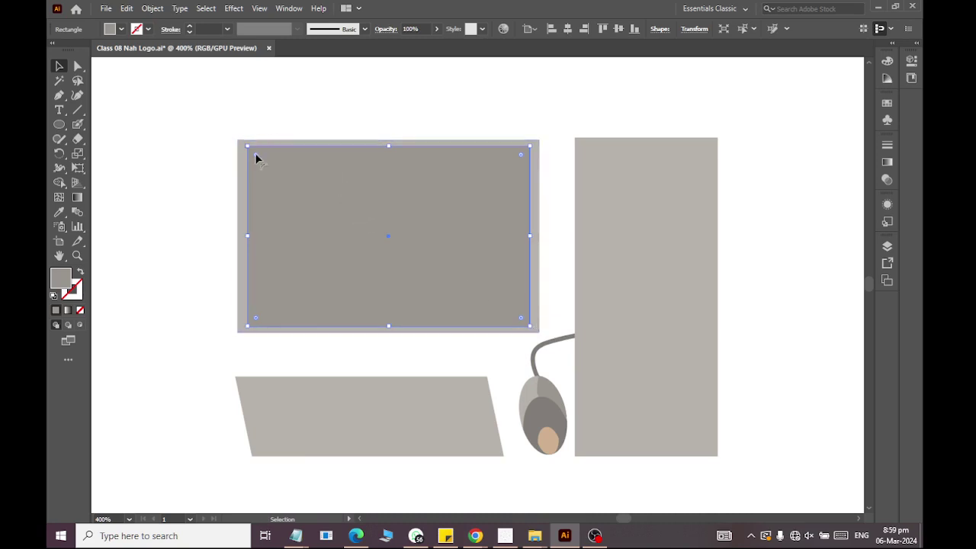
{"action": "left_click_drag", "start_coordinate": [257, 156], "coordinate": [264, 162]}
{"action": "left_click", "coordinate": [376, 115]}
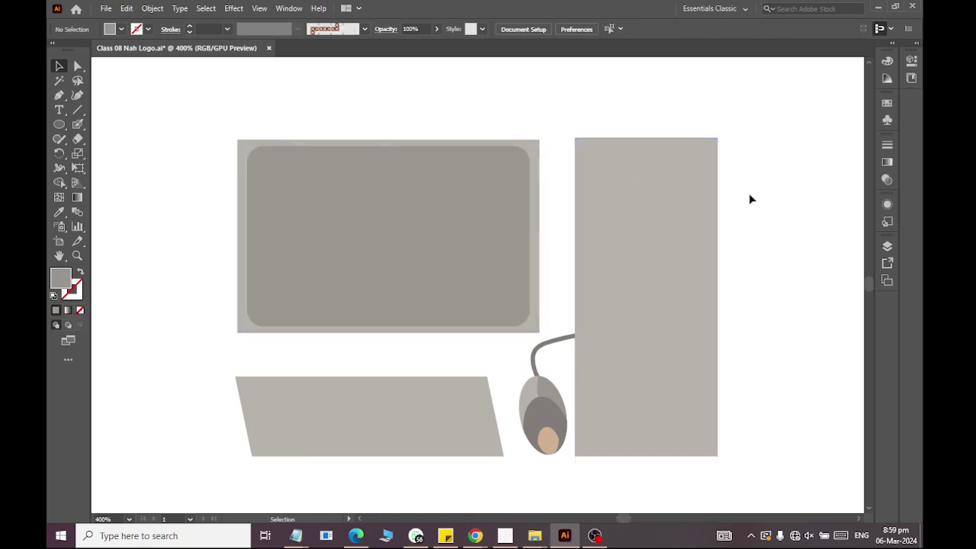
Widen the rounded screen rectangle slightly toward the right.
{"action": "scroll", "coordinate": [734, 301], "scroll_direction": "down", "scroll_amount": 1}
{"action": "scroll", "coordinate": [732, 298], "scroll_direction": "down", "scroll_amount": 2}
{"action": "scroll", "coordinate": [732, 301], "scroll_direction": "down", "scroll_amount": 2}
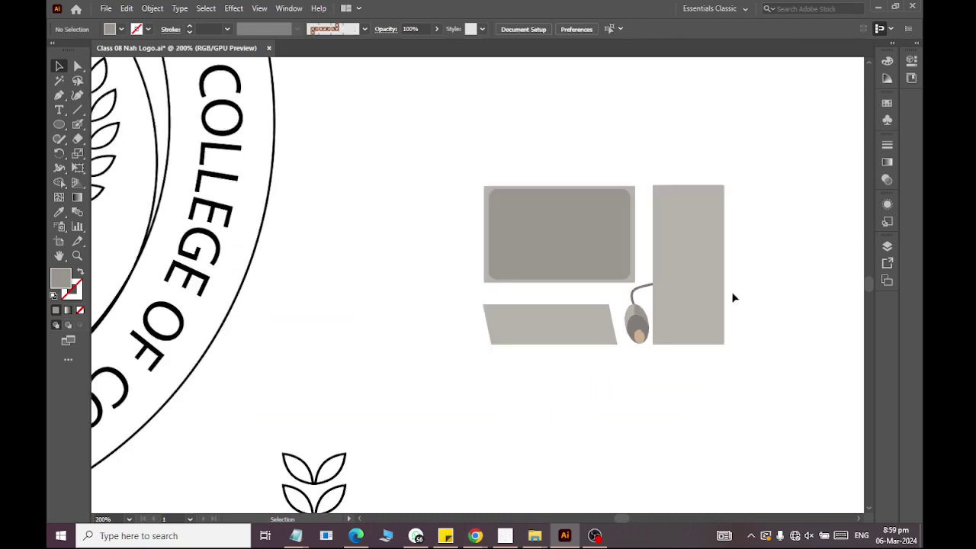
{"action": "scroll", "coordinate": [736, 322], "scroll_direction": "up", "scroll_amount": 2}
{"action": "scroll", "coordinate": [427, 259], "scroll_direction": "up", "scroll_amount": 3}
{"action": "scroll", "coordinate": [333, 226], "scroll_direction": "up", "scroll_amount": 1}
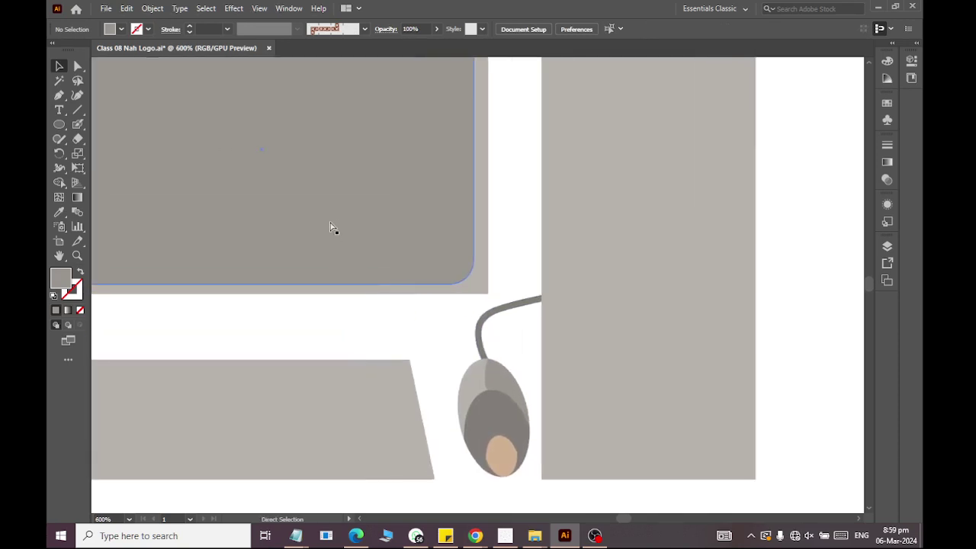
{"action": "scroll", "coordinate": [340, 221], "scroll_direction": "up", "scroll_amount": 1}
{"action": "scroll", "coordinate": [340, 218], "scroll_direction": "down", "scroll_amount": 3}
{"action": "scroll", "coordinate": [336, 212], "scroll_direction": "up", "scroll_amount": 2}
{"action": "scroll", "coordinate": [305, 206], "scroll_direction": "down", "scroll_amount": 2}
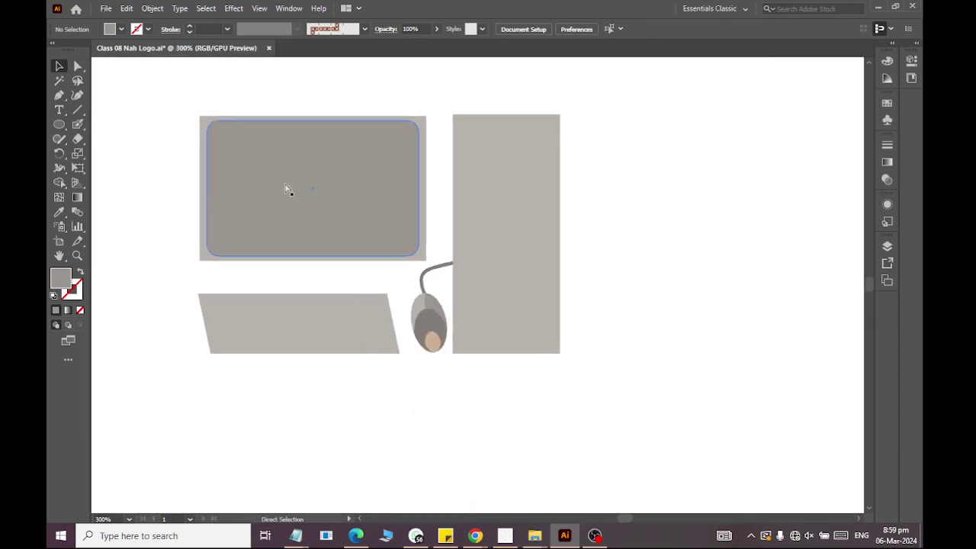
{"action": "left_click", "coordinate": [326, 183]}
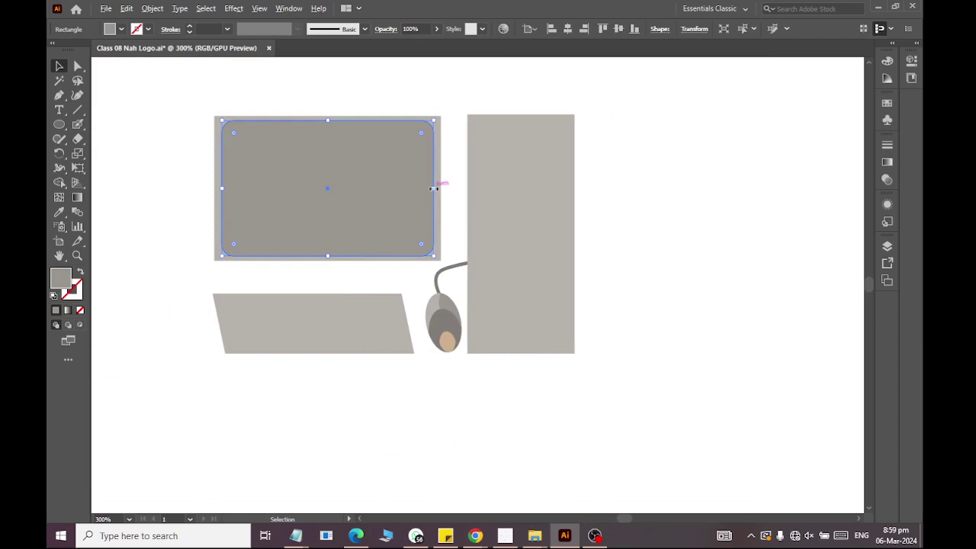
{"action": "left_click_drag", "start_coordinate": [434, 189], "coordinate": [446, 194]}
{"action": "scroll", "coordinate": [427, 186], "scroll_direction": "up", "scroll_amount": 2}
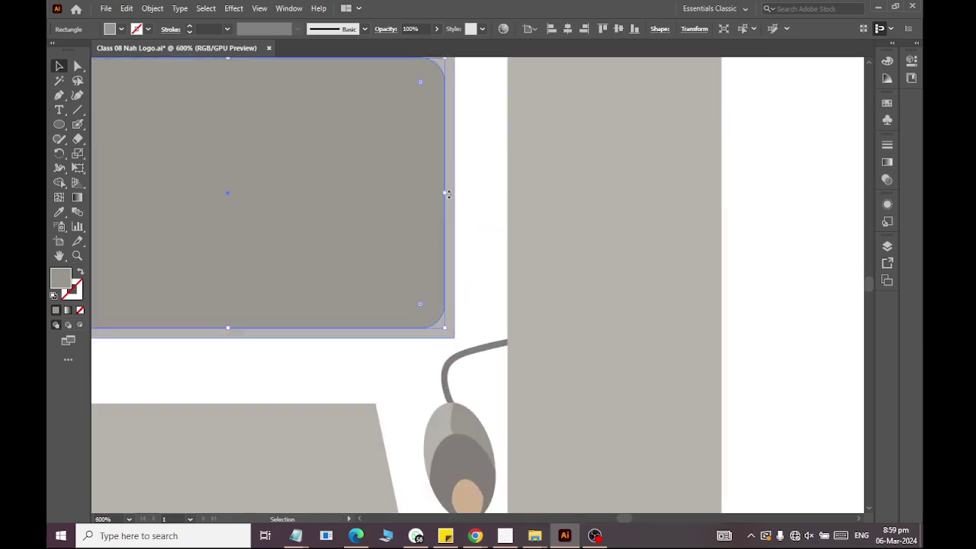
{"action": "scroll", "coordinate": [431, 202], "scroll_direction": "down", "scroll_amount": 3}
{"action": "left_click", "coordinate": [391, 127]}
{"action": "scroll", "coordinate": [377, 233], "scroll_direction": "up", "scroll_amount": 2}
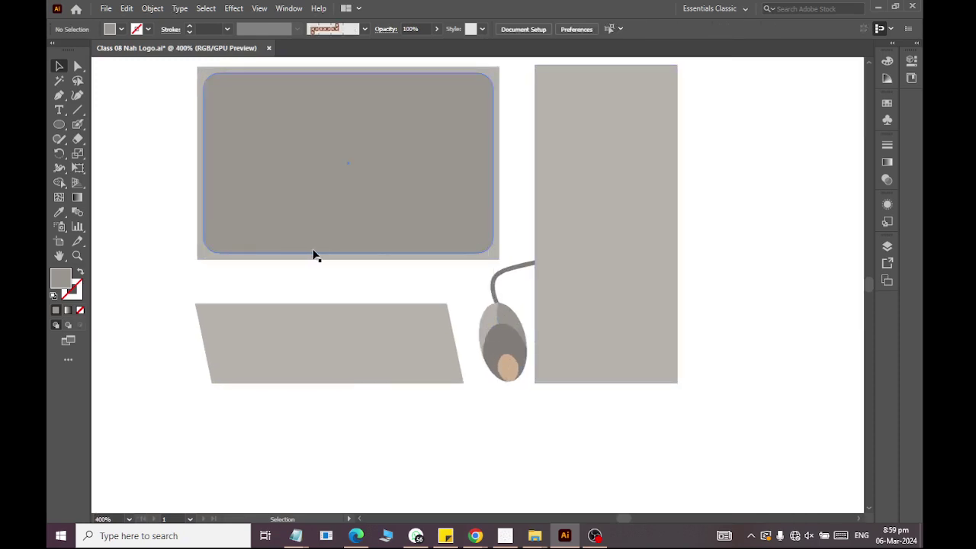
{"action": "scroll", "coordinate": [314, 257], "scroll_direction": "left", "scroll_amount": 2}
{"action": "scroll", "coordinate": [242, 269], "scroll_direction": "left", "scroll_amount": 4}
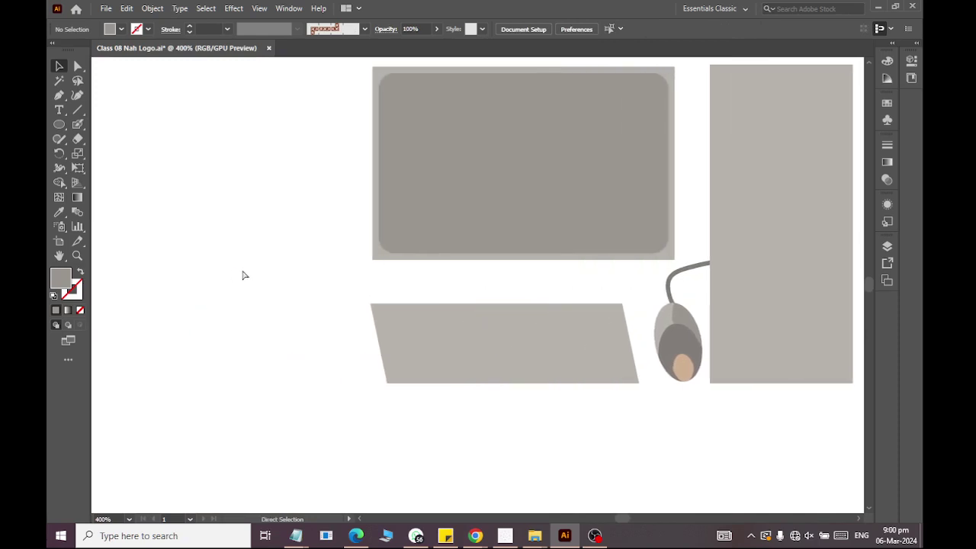
{"action": "scroll", "coordinate": [241, 269], "scroll_direction": "left", "scroll_amount": 2}
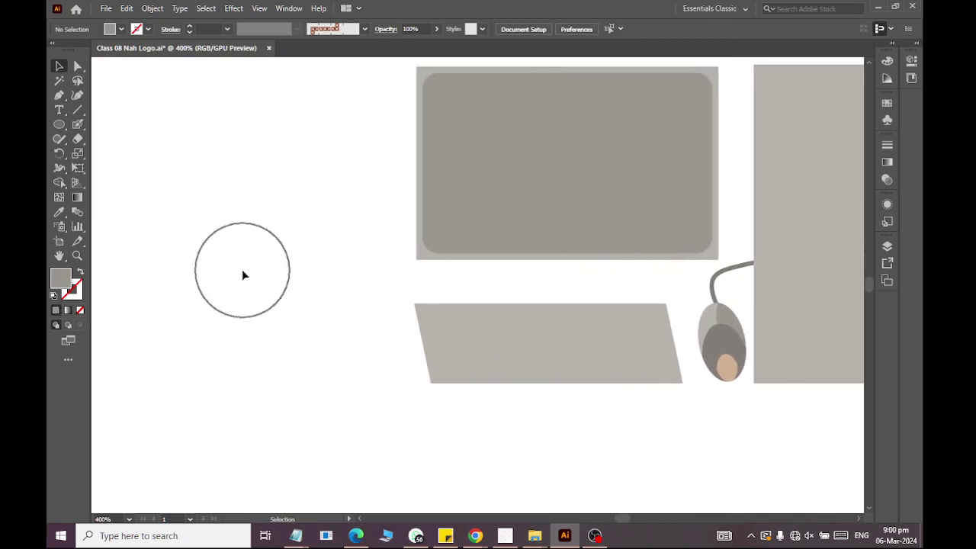
Draw a tall ellipse left of the monitor and place an overlapping copy just to its right.
{"action": "left_click", "coordinate": [59, 125]}
{"action": "left_click_drag", "start_coordinate": [151, 186], "coordinate": [208, 286]}
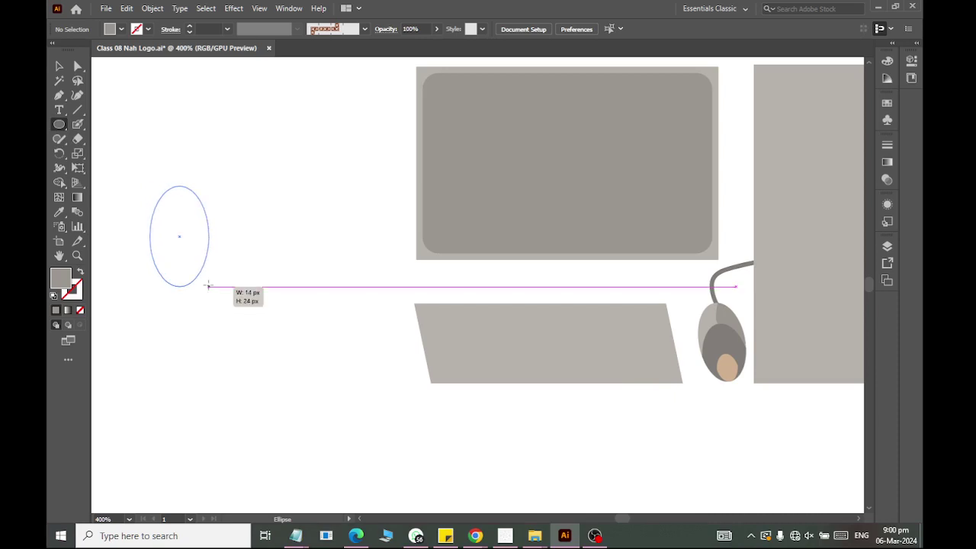
{"action": "left_click", "coordinate": [59, 66]}
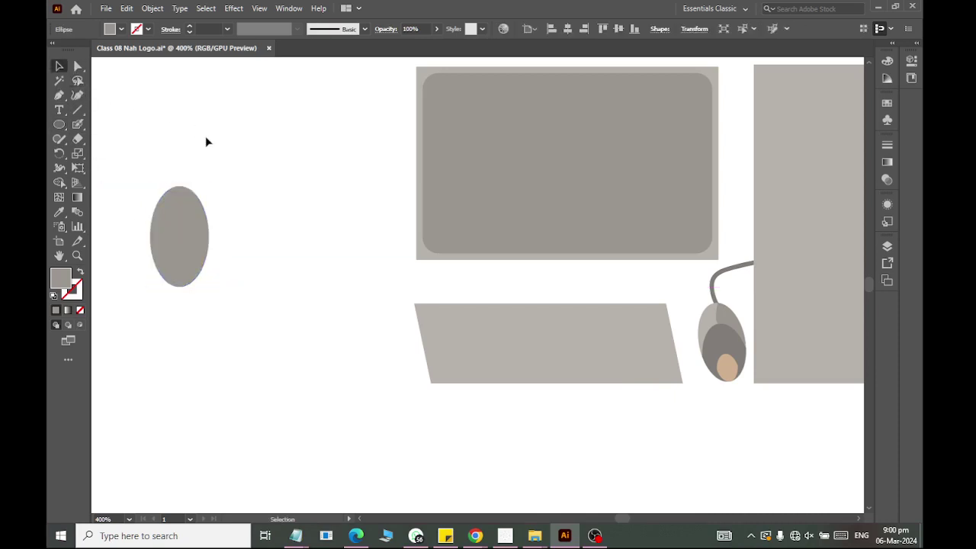
{"action": "left_click", "coordinate": [206, 142]}
{"action": "left_click_drag", "start_coordinate": [191, 242], "coordinate": [210, 236]}
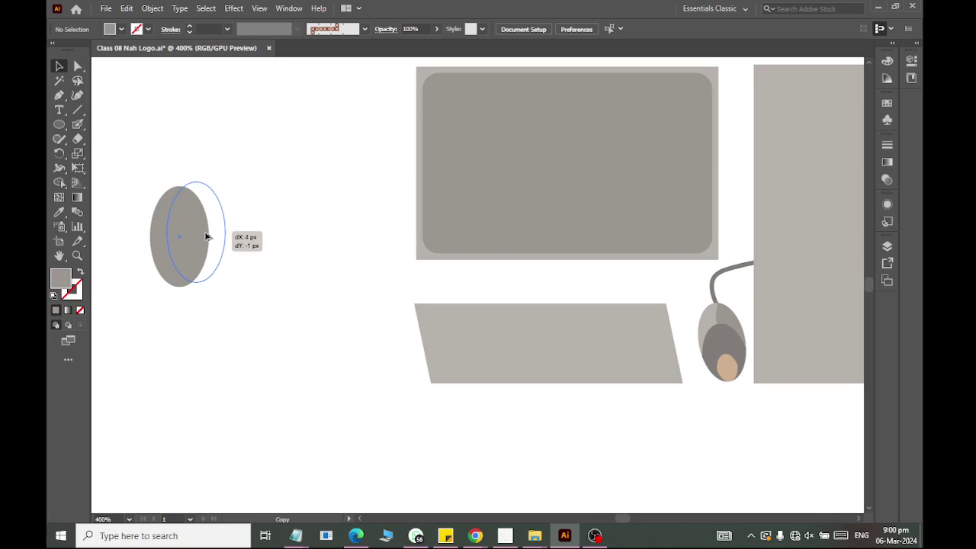
{"action": "left_click_drag", "start_coordinate": [205, 236], "coordinate": [207, 240]}
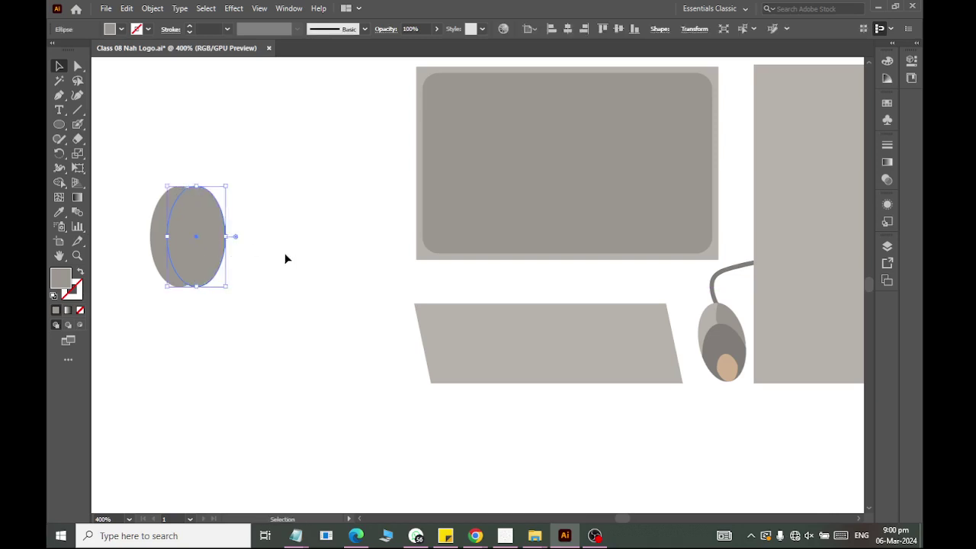
{"action": "key", "text": "Left"}
{"action": "key", "text": "Left"}
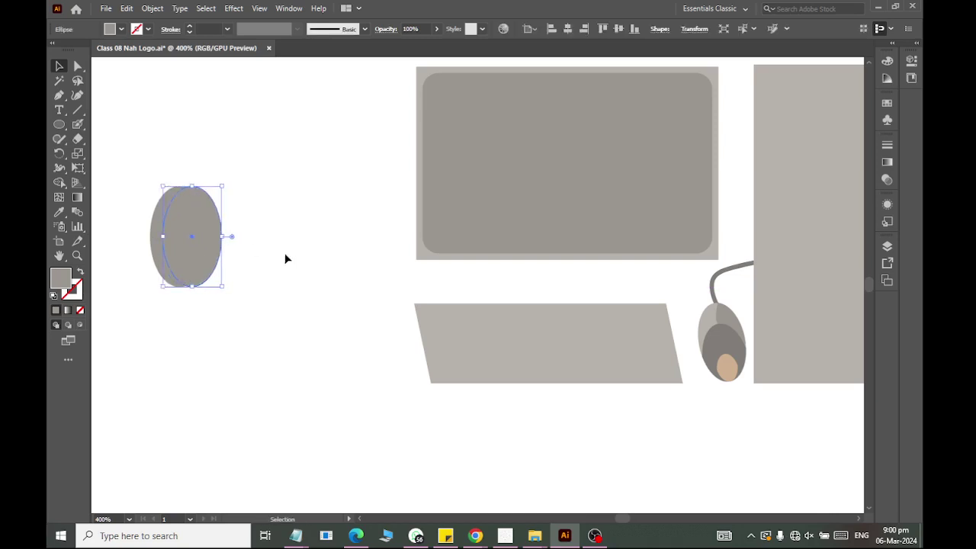
Trim the two overlapping ellipses with Shape Builder toward a left crescent.
{"action": "left_click_drag", "start_coordinate": [161, 159], "coordinate": [379, 299]}
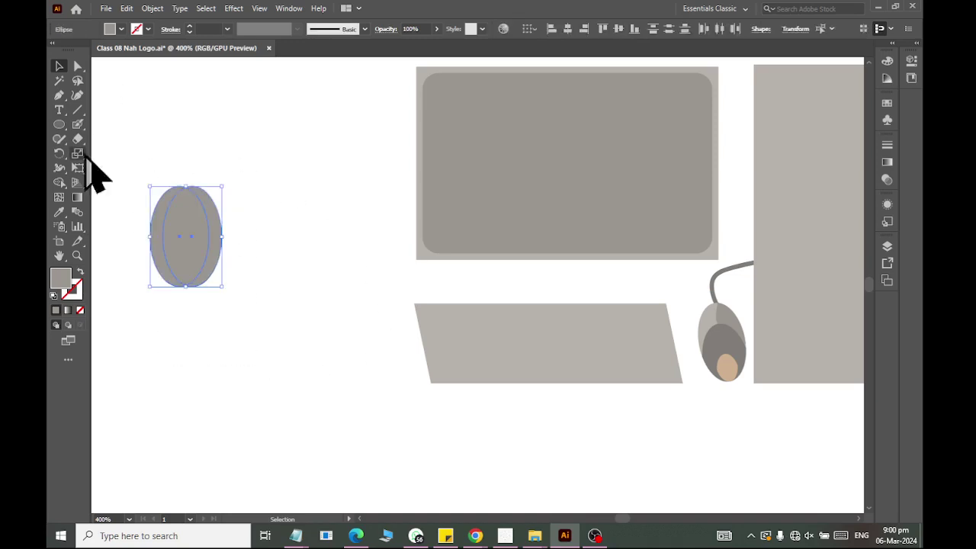
{"action": "left_click", "coordinate": [59, 182]}
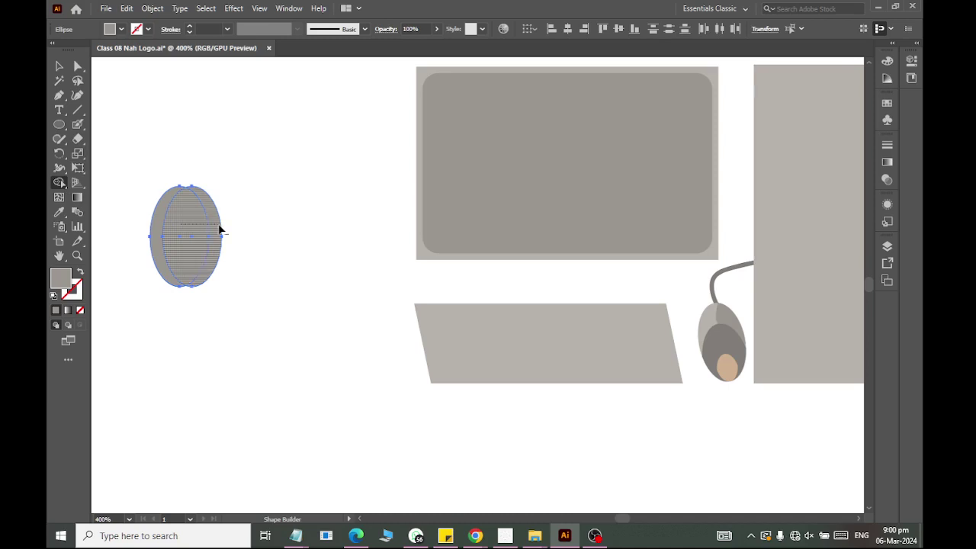
{"action": "left_click_drag", "start_coordinate": [220, 229], "coordinate": [196, 231]}
{"action": "left_click", "coordinate": [59, 66]}
{"action": "left_click", "coordinate": [196, 274]}
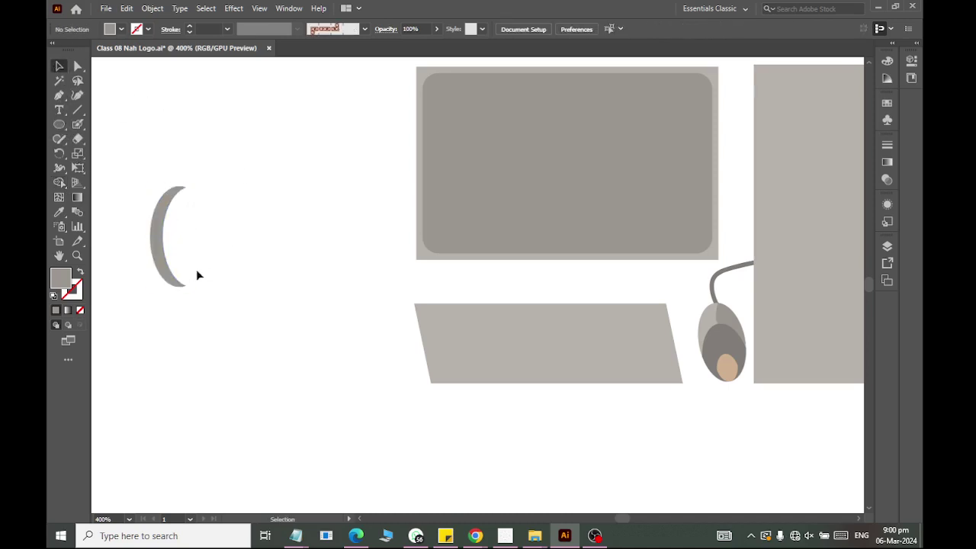
Duplicate and mirror the crescent copy, undoing an accidental move.
{"action": "left_click_drag", "start_coordinate": [163, 265], "coordinate": [221, 266]}
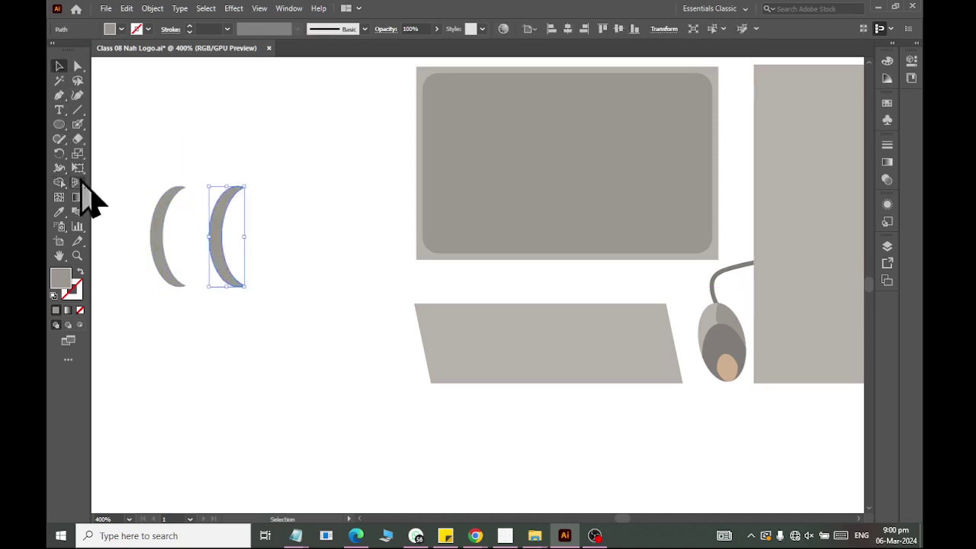
{"action": "mouse_move", "coordinate": [58, 154]}
{"action": "left_mouse_down"}
{"action": "mouse_move", "coordinate": [149, 156]}
{"action": "mouse_move", "coordinate": [152, 167]}
{"action": "left_mouse_up"}
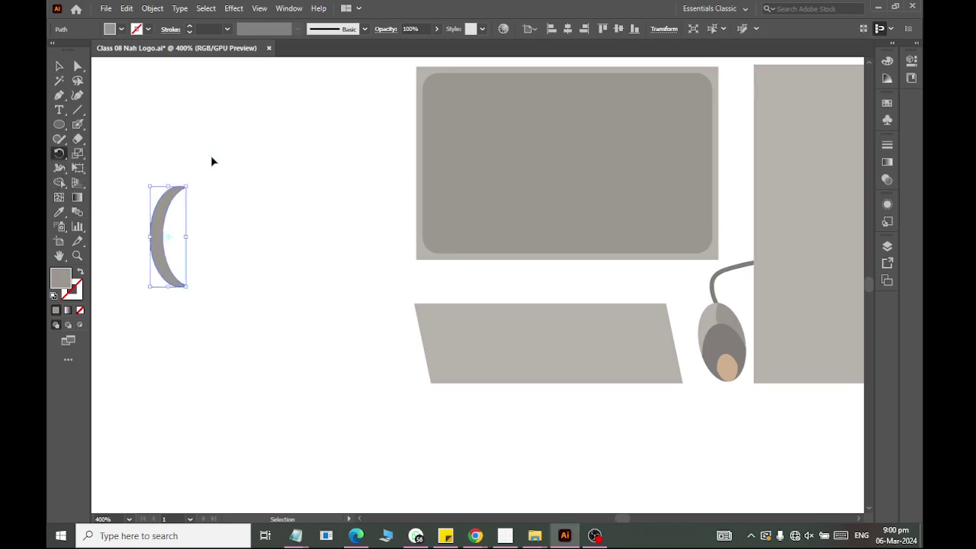
{"action": "left_click_drag", "start_coordinate": [211, 159], "coordinate": [199, 184]}
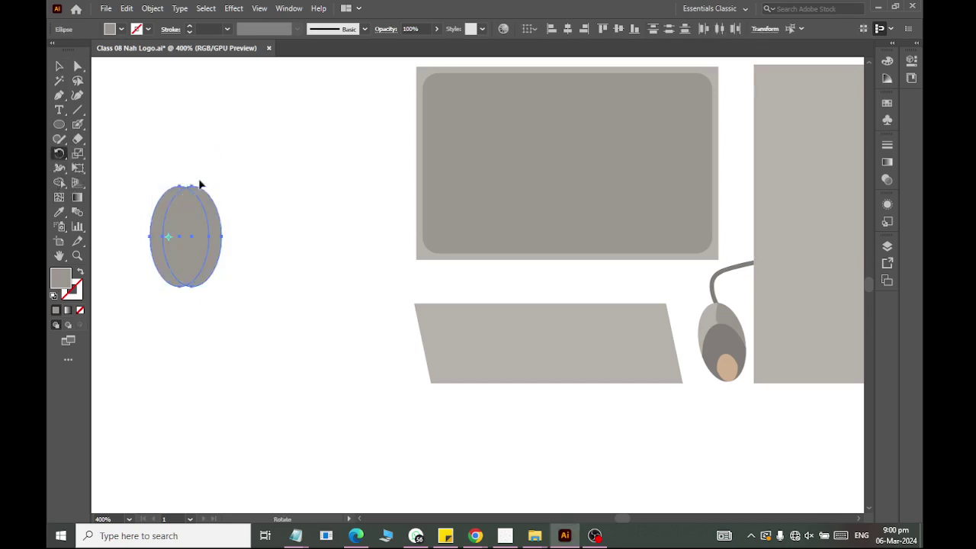
{"action": "left_click", "coordinate": [59, 67]}
{"action": "left_click", "coordinate": [148, 114]}
{"action": "left_click_drag", "start_coordinate": [196, 240], "coordinate": [240, 240]}
{"action": "key", "text": "ctrl+z"}
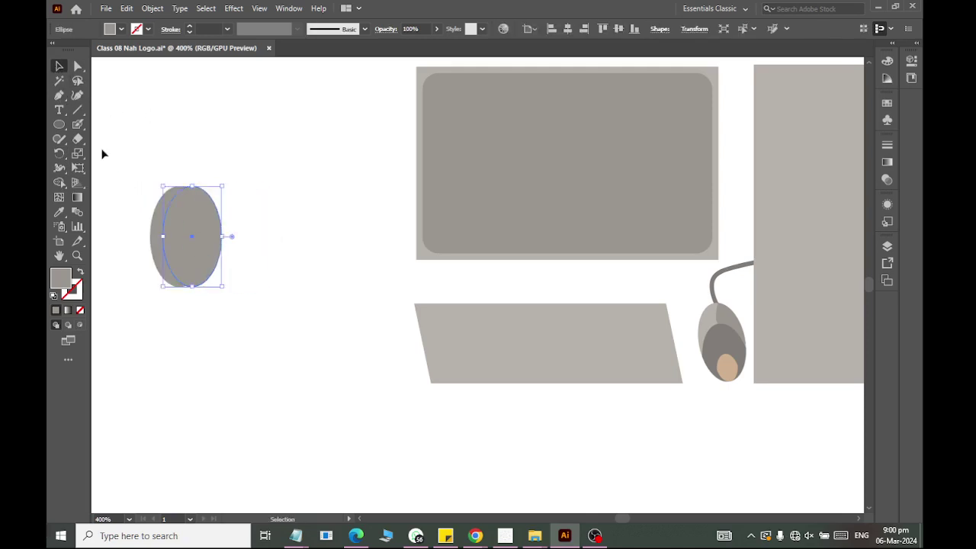
Delete the middle lens and right crescent pieces with Shape Builder, leaving one left crescent.
{"action": "left_click_drag", "start_coordinate": [102, 152], "coordinate": [258, 372]}
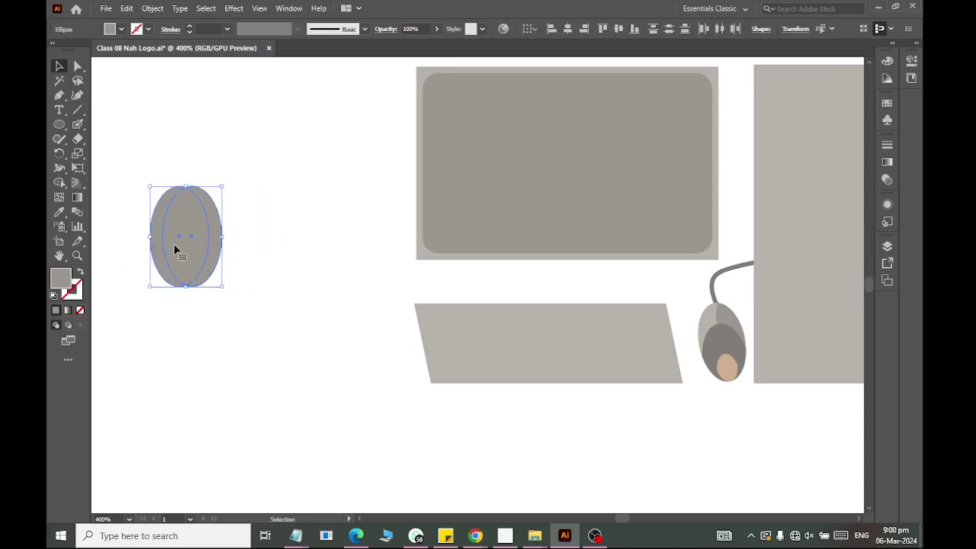
{"action": "left_click", "coordinate": [59, 182]}
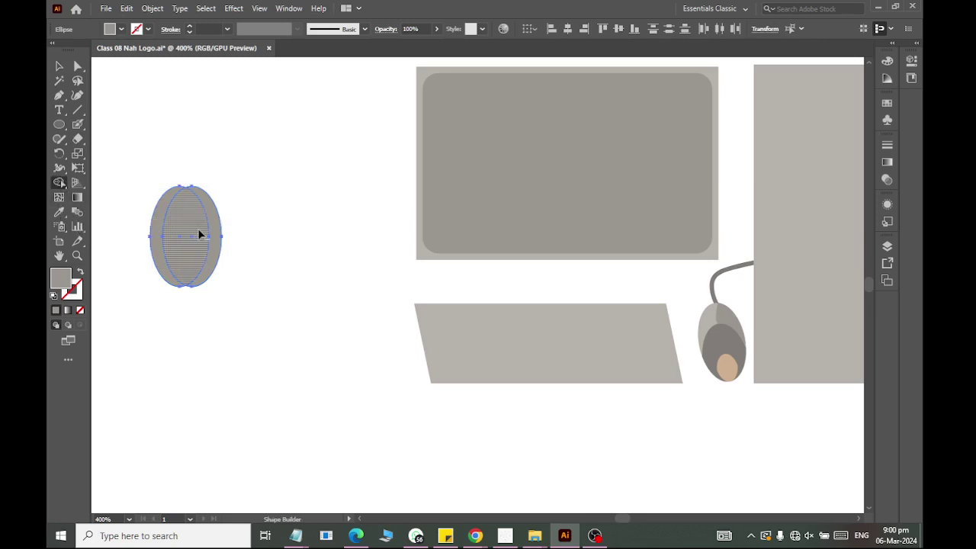
{"action": "left_click_drag", "start_coordinate": [199, 235], "coordinate": [221, 236], "text": "alt"}
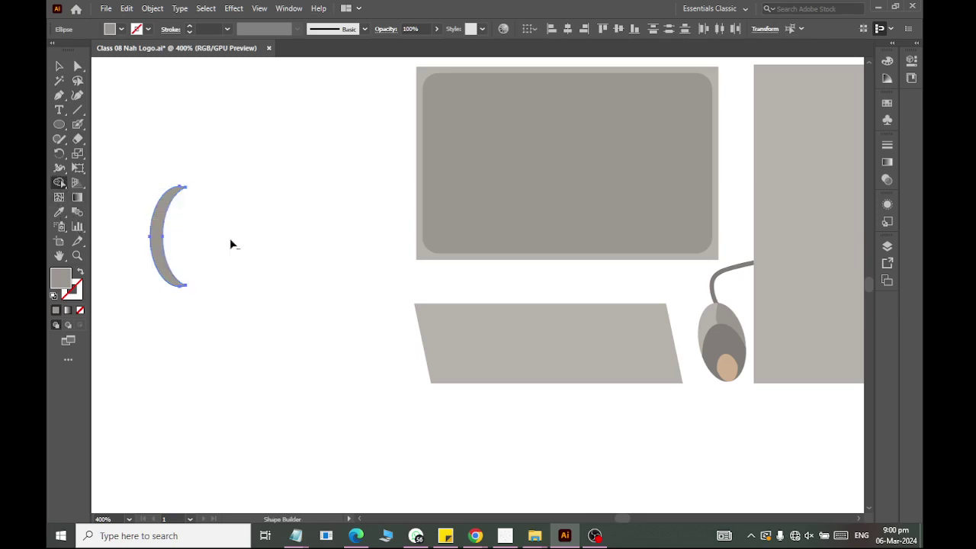
{"action": "left_click", "coordinate": [58, 66]}
{"action": "left_click", "coordinate": [171, 171]}
Make a vertically mirrored copy of the crescent with the Reflect tool.
{"action": "left_click", "coordinate": [160, 237]}
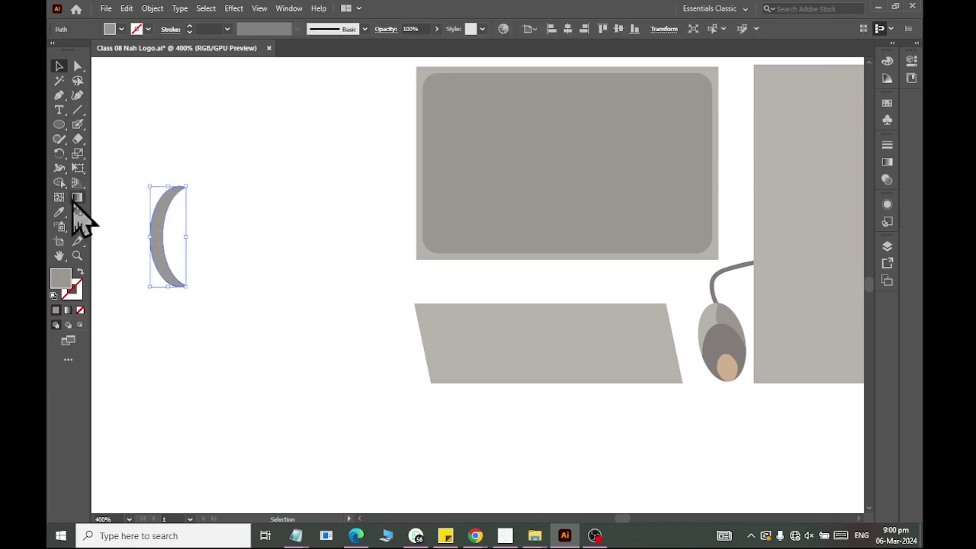
{"action": "left_click", "coordinate": [59, 182]}
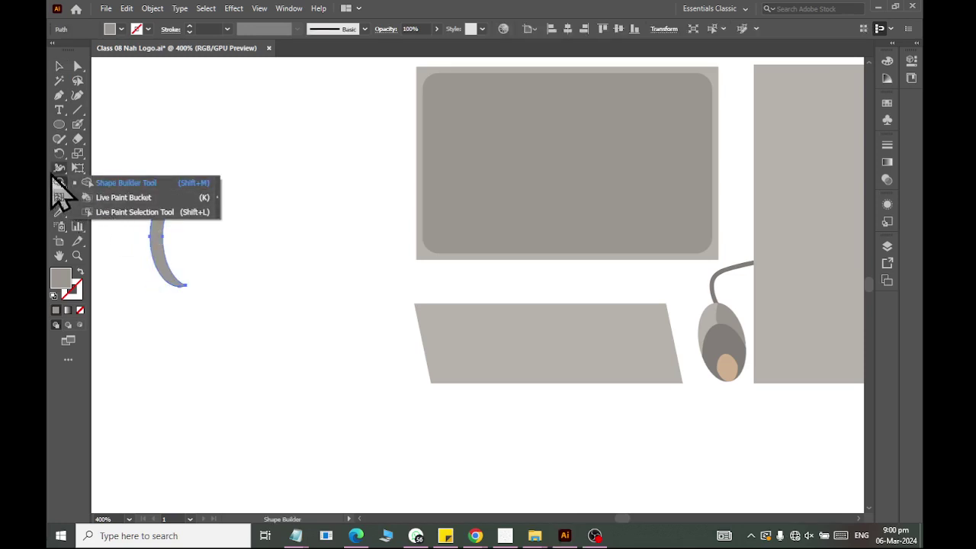
{"action": "left_click", "coordinate": [59, 152]}
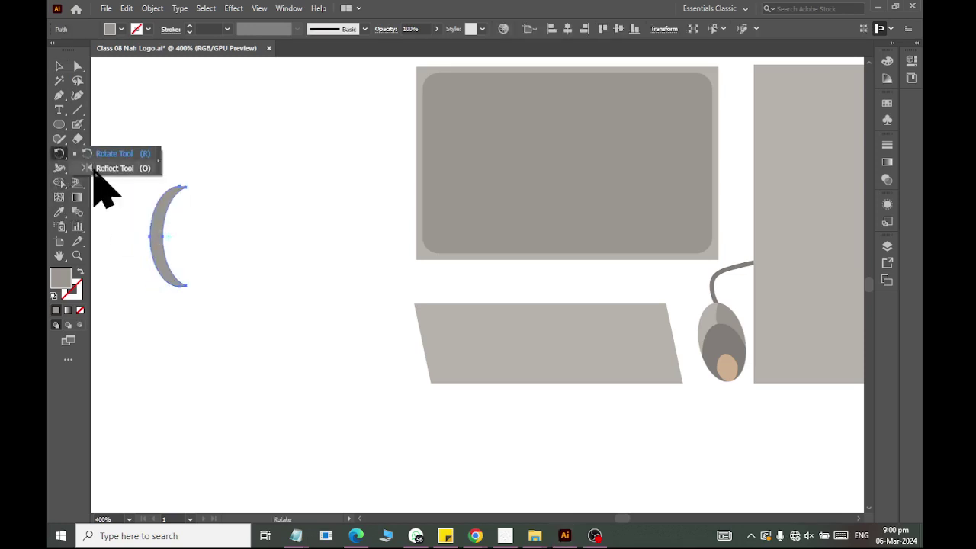
{"action": "left_click", "coordinate": [95, 168]}
{"action": "left_click", "coordinate": [187, 285], "text": "alt"}
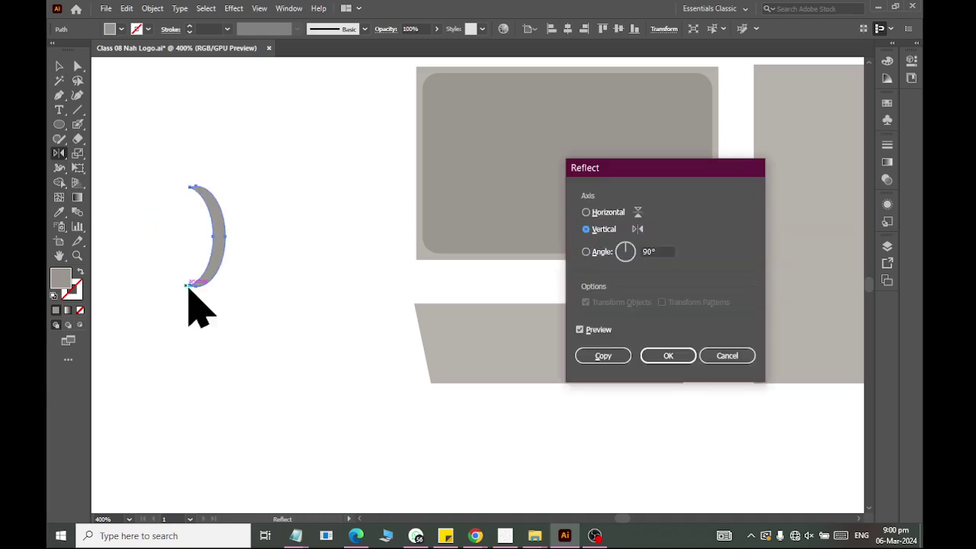
{"action": "left_click", "coordinate": [598, 214]}
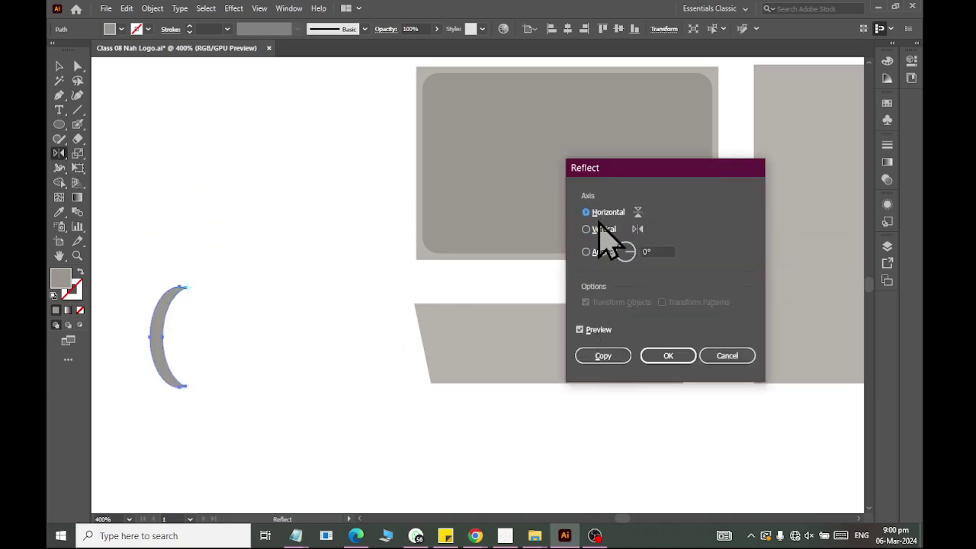
{"action": "left_click", "coordinate": [600, 229]}
{"action": "left_click", "coordinate": [606, 356]}
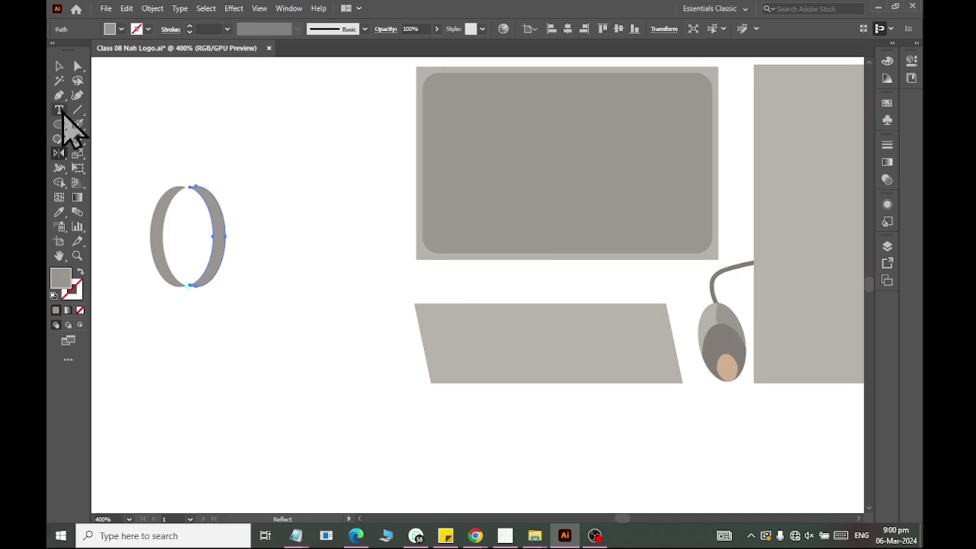
Move the crescent level beside its mirrored twin so the two face each other.
{"action": "left_click", "coordinate": [60, 66]}
{"action": "left_click", "coordinate": [126, 87]}
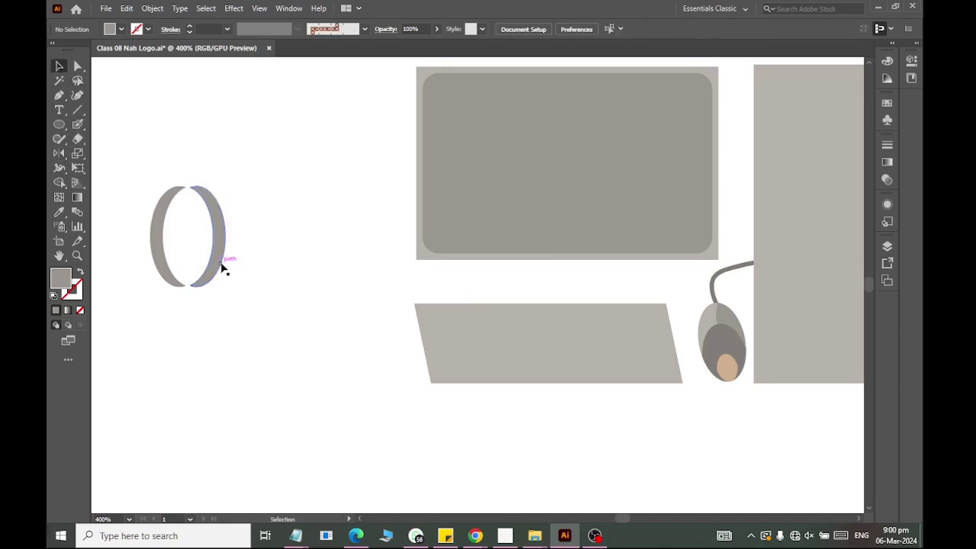
{"action": "left_click_drag", "start_coordinate": [155, 254], "coordinate": [245, 241]}
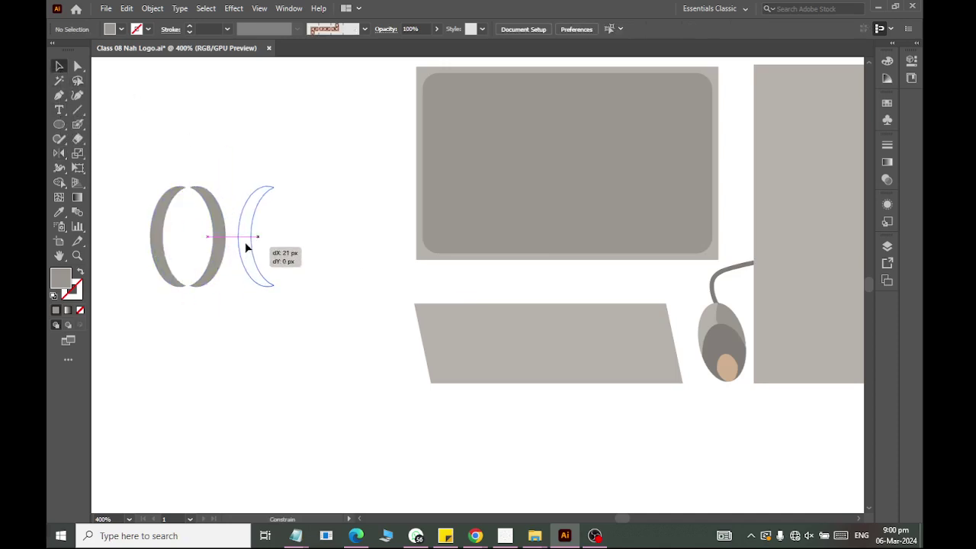
{"action": "left_click_drag", "start_coordinate": [245, 242], "coordinate": [253, 241]}
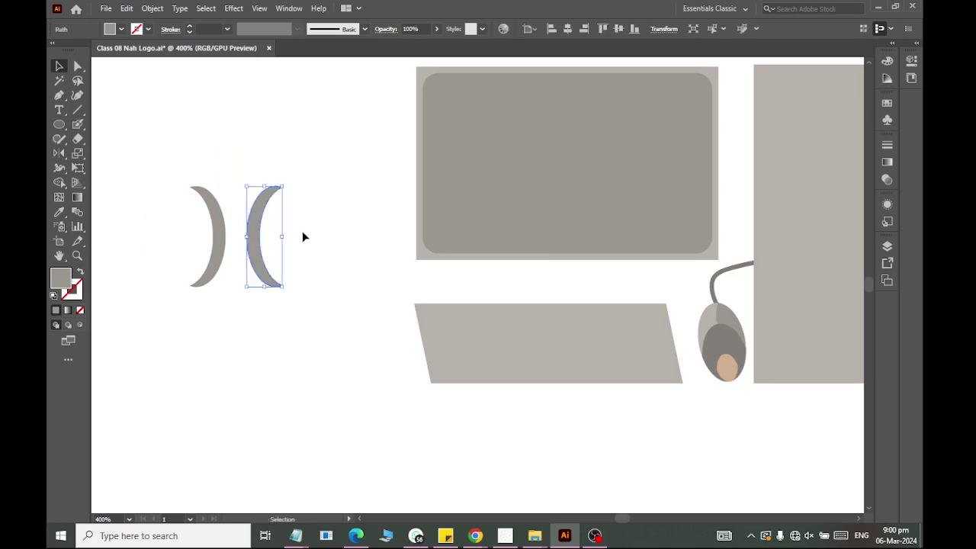
{"action": "left_click", "coordinate": [302, 236]}
Draw a flat oval beneath the crescents and nudge it into place as the base.
{"action": "left_click", "coordinate": [58, 124]}
{"action": "mouse_move", "coordinate": [138, 330]}
{"action": "left_mouse_down"}
{"action": "mouse_move", "coordinate": [177, 330]}
{"action": "mouse_move", "coordinate": [257, 369]}
{"action": "mouse_move", "coordinate": [262, 338]}
{"action": "mouse_move", "coordinate": [236, 298]}
{"action": "left_mouse_up"}
{"action": "left_click", "coordinate": [58, 65]}
{"action": "left_click", "coordinate": [234, 432]}
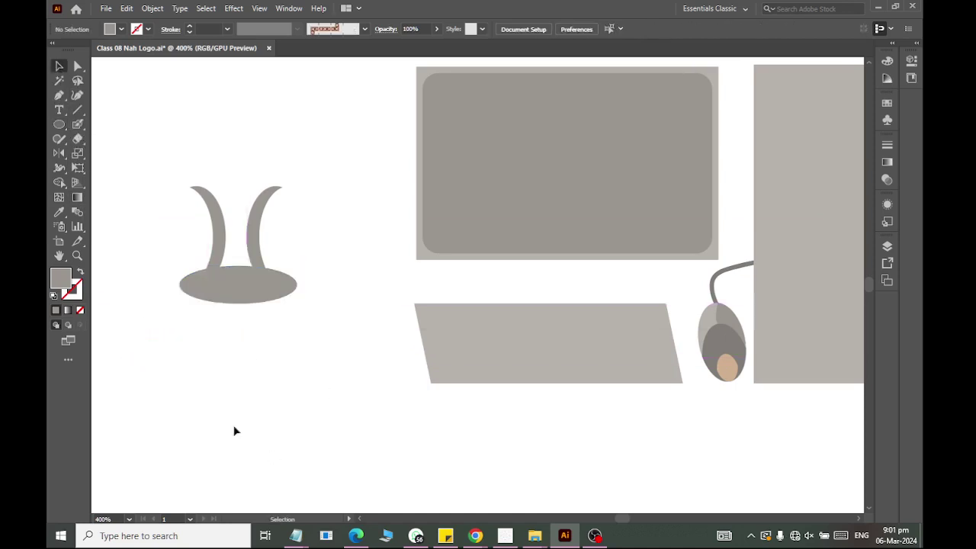
{"action": "left_click", "coordinate": [225, 284]}
{"action": "key", "text": "Left"}
{"action": "key", "text": "Left"}
Nudge the base oval back right and group the two crescents together.
{"action": "key", "text": "Right"}
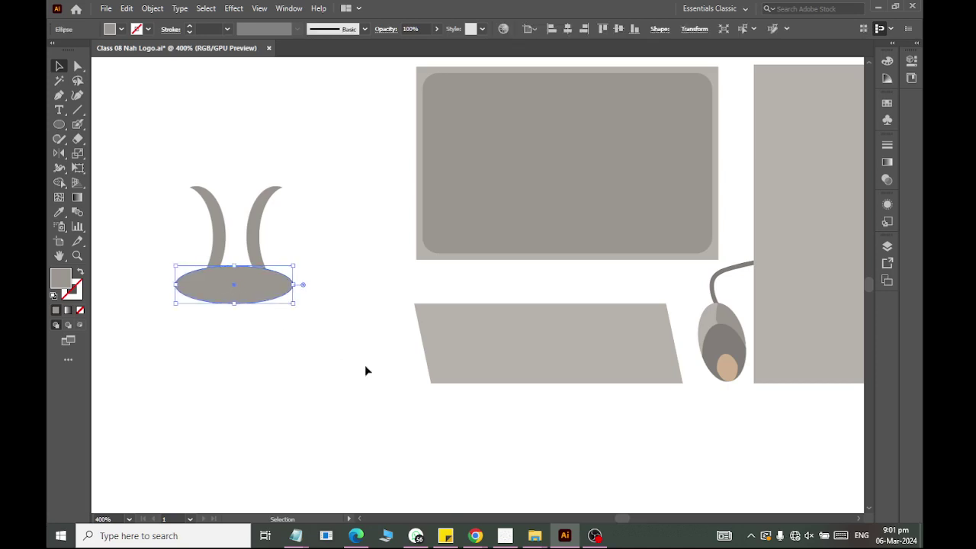
{"action": "left_click_drag", "start_coordinate": [131, 197], "coordinate": [315, 222]}
{"action": "right_click", "coordinate": [260, 216]}
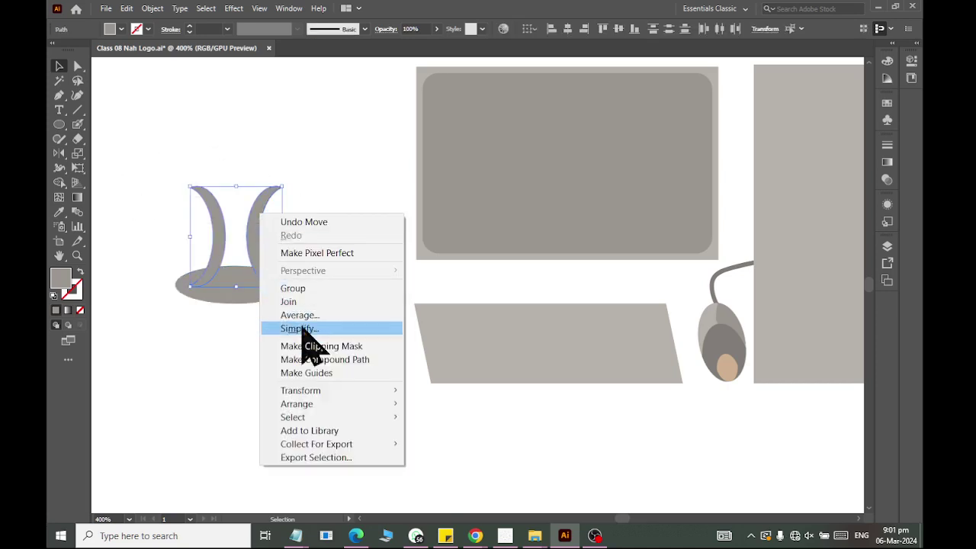
{"action": "left_click", "coordinate": [293, 288]}
{"action": "left_click", "coordinate": [296, 323]}
{"action": "left_click", "coordinate": [263, 219]}
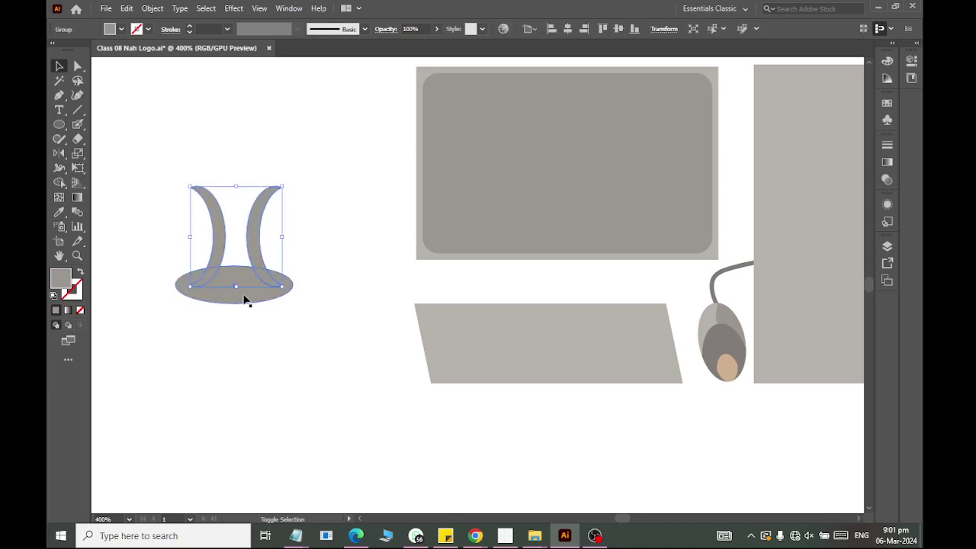
{"action": "left_click", "coordinate": [245, 295], "text": "shift"}
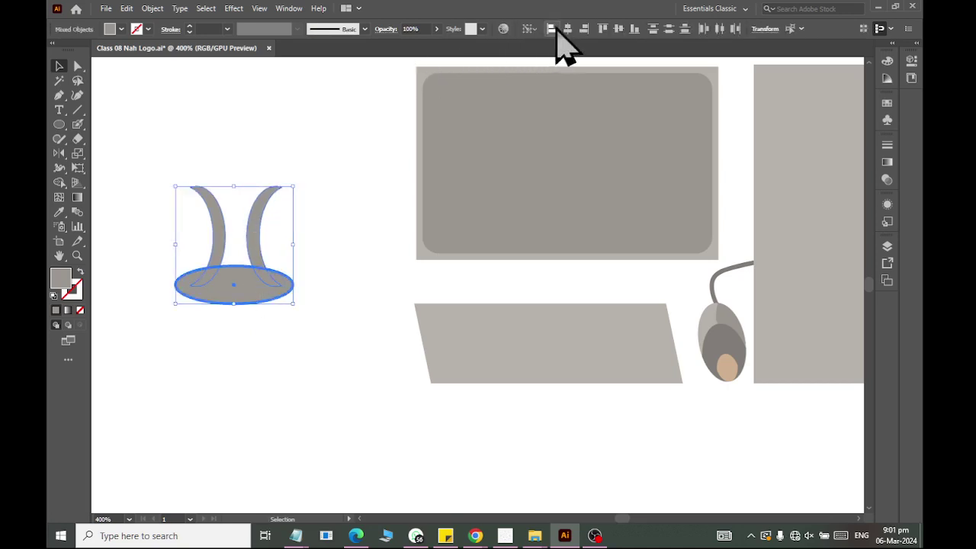
{"action": "left_click", "coordinate": [262, 403]}
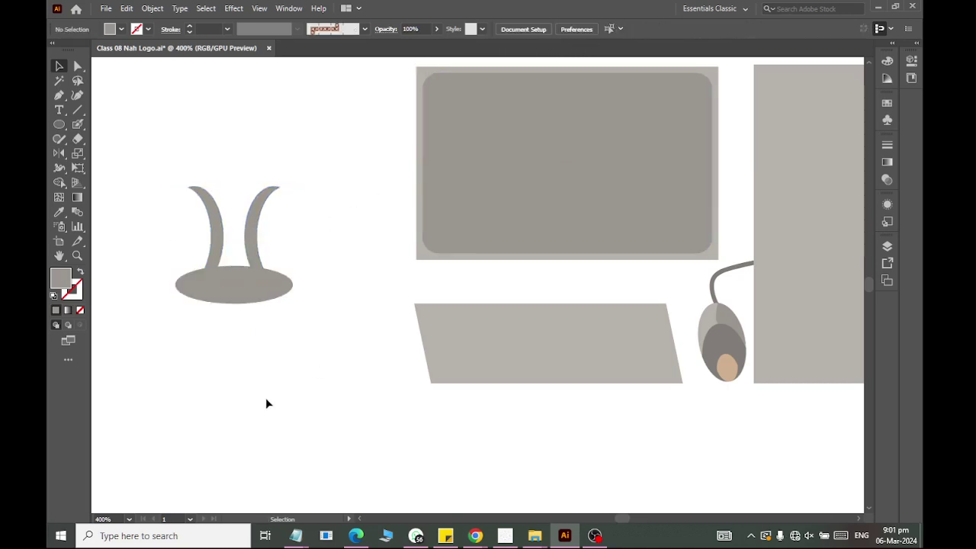
Add a smaller light grey oval centred inside the base oval.
{"action": "key", "text": "a"}
{"action": "left_click", "coordinate": [250, 299]}
{"action": "key", "text": "ctrl"}
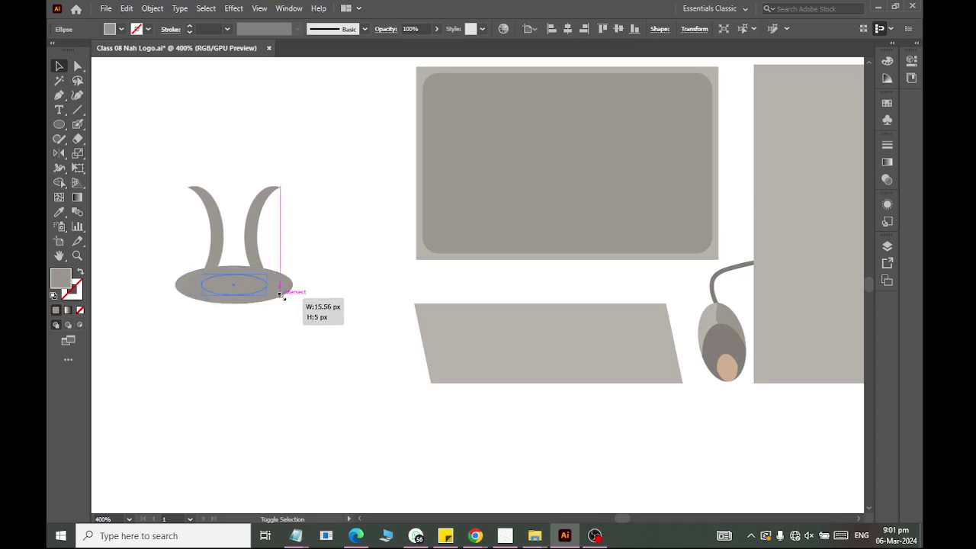
{"action": "left_click_drag", "start_coordinate": [295, 303], "coordinate": [268, 295]}
{"action": "left_click", "coordinate": [121, 29]}
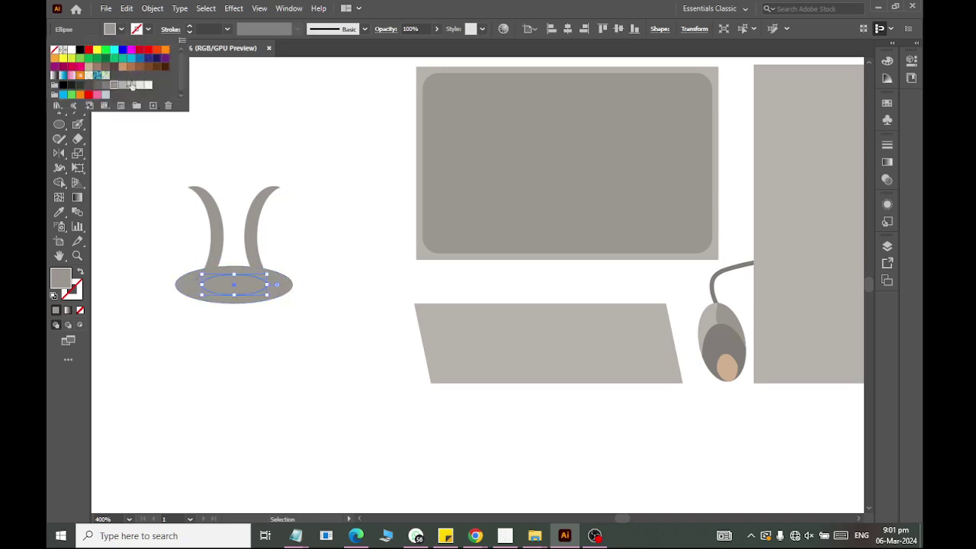
{"action": "left_click", "coordinate": [122, 86]}
{"action": "left_click", "coordinate": [307, 407]}
Move the whole stand onto the bottom of the monitor.
{"action": "scroll", "coordinate": [311, 255], "scroll_direction": "down", "scroll_amount": 1, "text": "alt"}
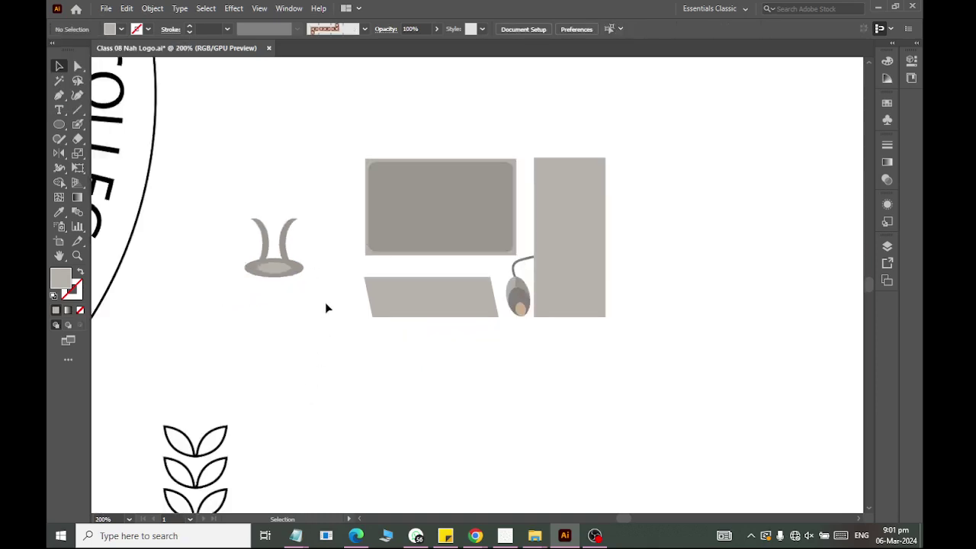
{"action": "scroll", "coordinate": [324, 301], "scroll_direction": "down", "scroll_amount": 1, "text": "alt"}
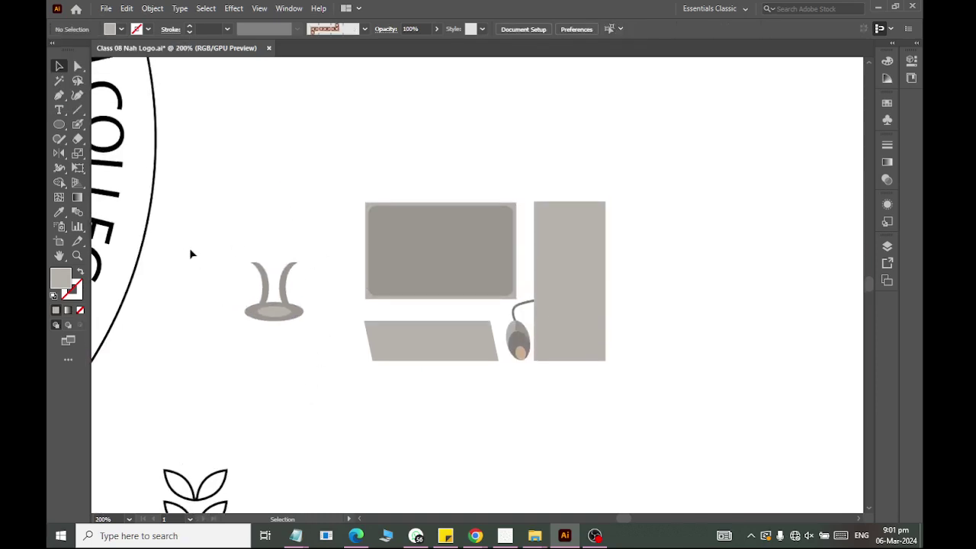
{"action": "left_click_drag", "start_coordinate": [206, 248], "coordinate": [291, 312]}
{"action": "right_click", "coordinate": [288, 303]}
{"action": "left_click", "coordinate": [318, 392]}
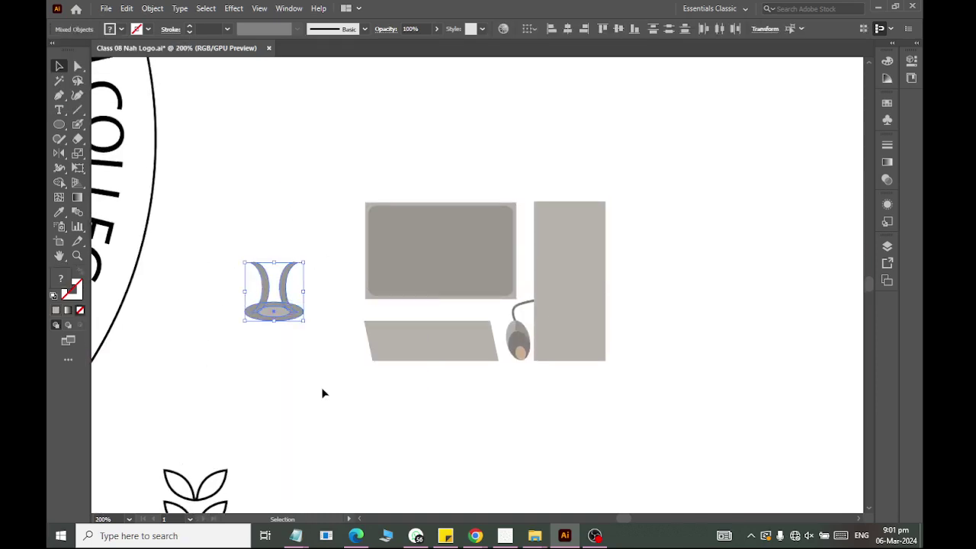
{"action": "left_click_drag", "start_coordinate": [261, 279], "coordinate": [426, 277]}
Shorten the stand vertically and send it behind the monitor.
{"action": "scroll", "coordinate": [480, 320], "scroll_direction": "up", "scroll_amount": 3, "text": "alt"}
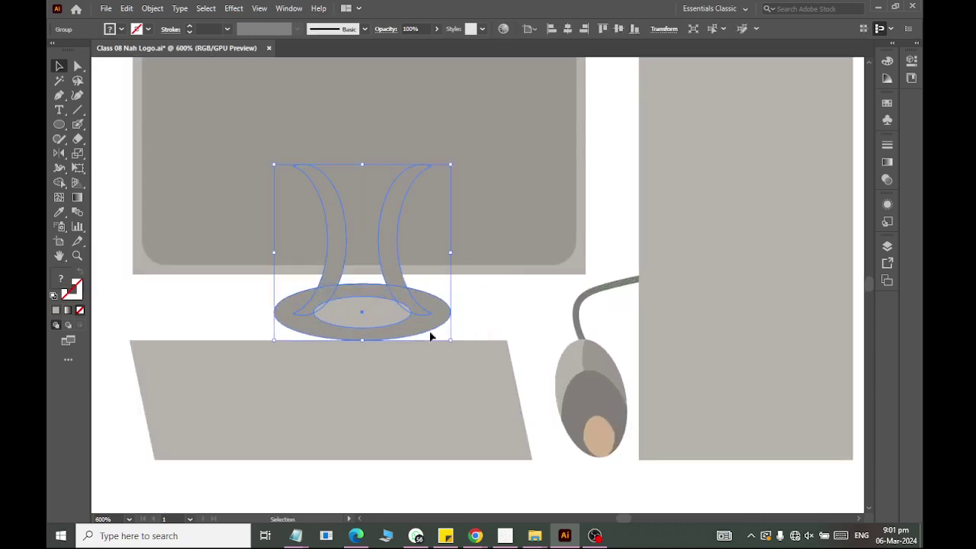
{"action": "left_click", "coordinate": [361, 341]}
{"action": "left_click_drag", "start_coordinate": [361, 339], "coordinate": [374, 307]}
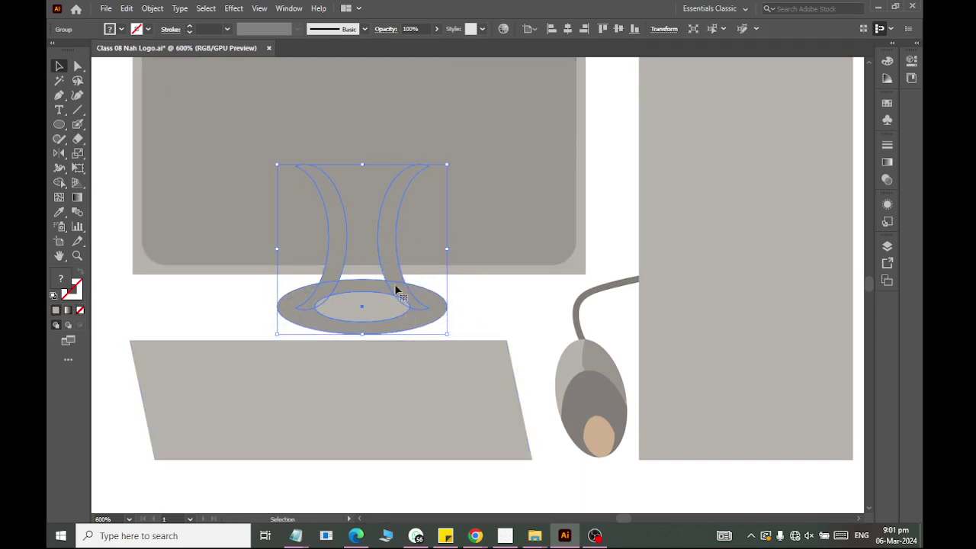
{"action": "right_click", "coordinate": [416, 319]}
{"action": "mouse_move", "coordinate": [453, 254]}
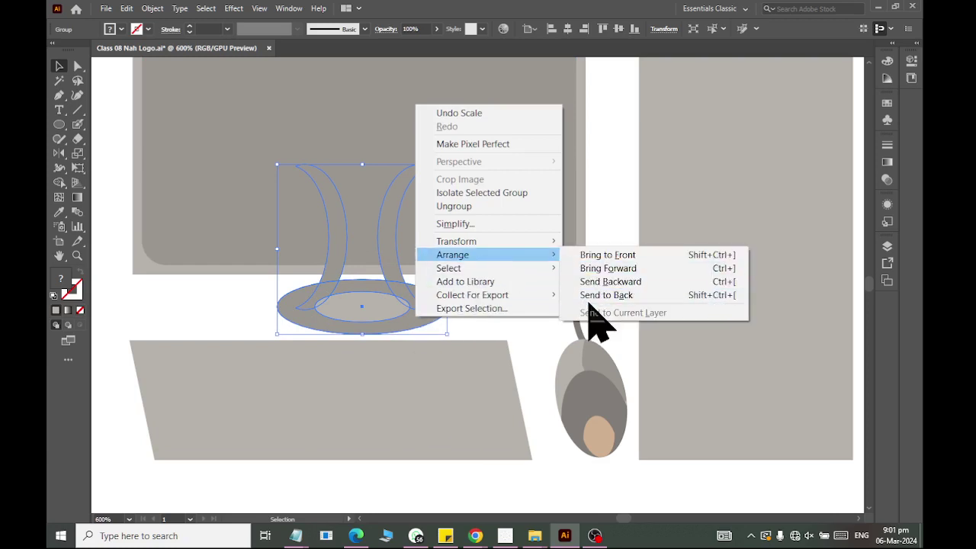
{"action": "left_click", "coordinate": [592, 296]}
{"action": "left_click", "coordinate": [526, 350]}
Zoom from 200% to 600% on the keyboard parallelogram and centre it in view.
{"action": "key", "text": "ctrl+minus"}
{"action": "left_click", "coordinate": [496, 328]}
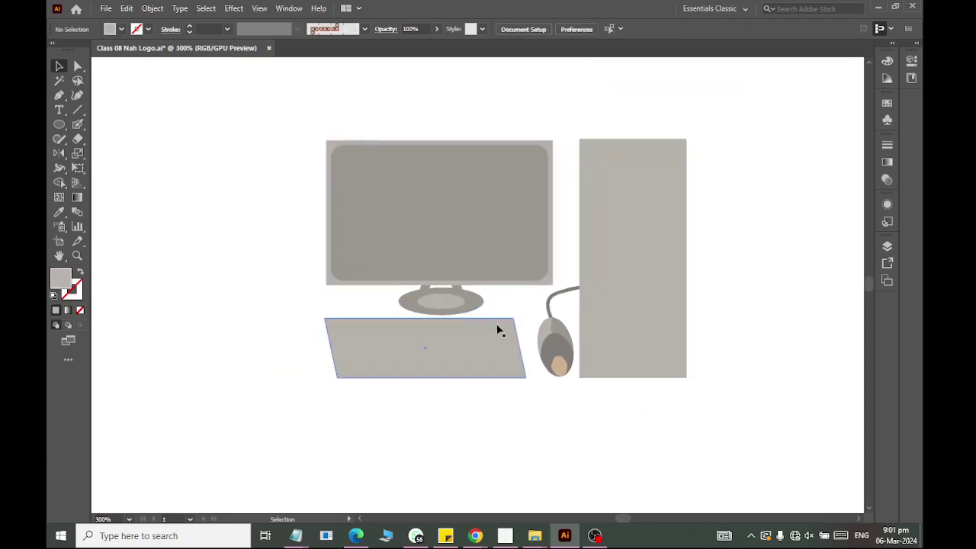
{"action": "scroll", "coordinate": [523, 331], "scroll_direction": "down", "scroll_amount": 1}
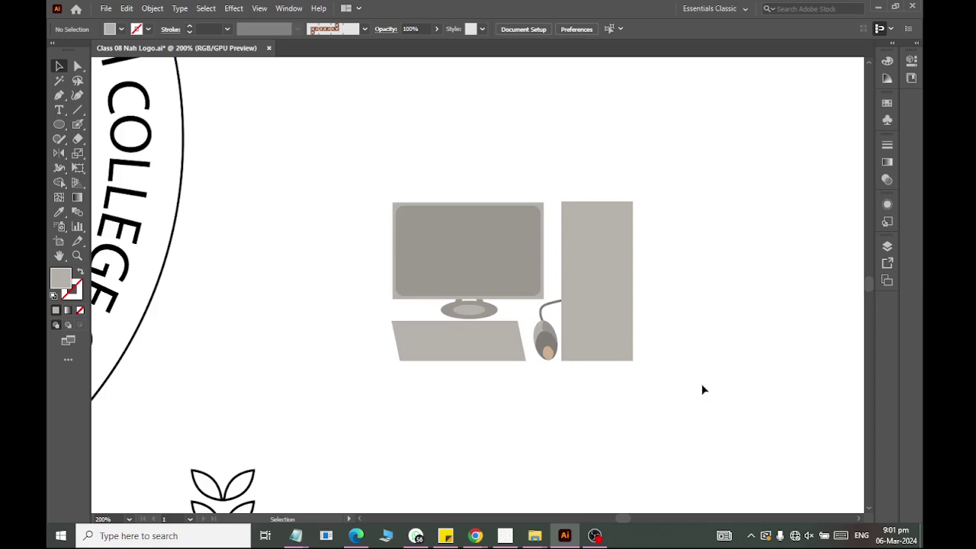
{"action": "scroll", "coordinate": [498, 307], "scroll_direction": "up", "scroll_amount": 1}
{"action": "scroll", "coordinate": [499, 307], "scroll_direction": "up", "scroll_amount": 1}
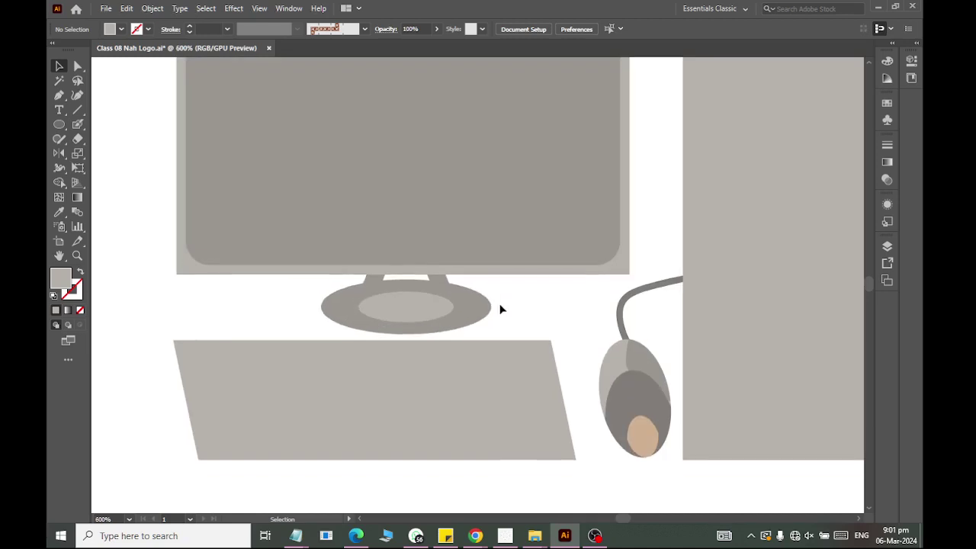
{"action": "scroll", "coordinate": [498, 307], "scroll_direction": "down", "scroll_amount": 2}
{"action": "scroll", "coordinate": [500, 305], "scroll_direction": "down", "scroll_amount": 1}
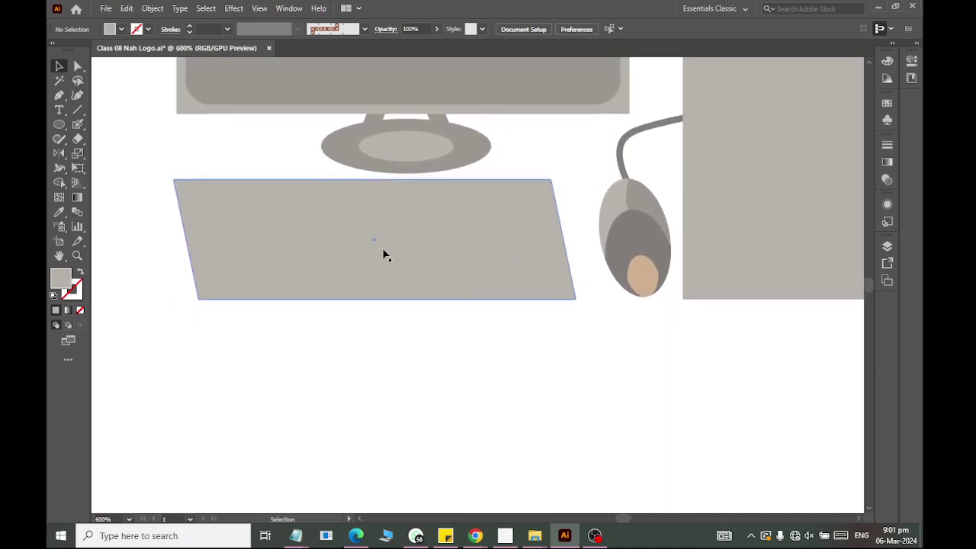
{"action": "scroll", "coordinate": [381, 250], "scroll_direction": "down", "scroll_amount": 1}
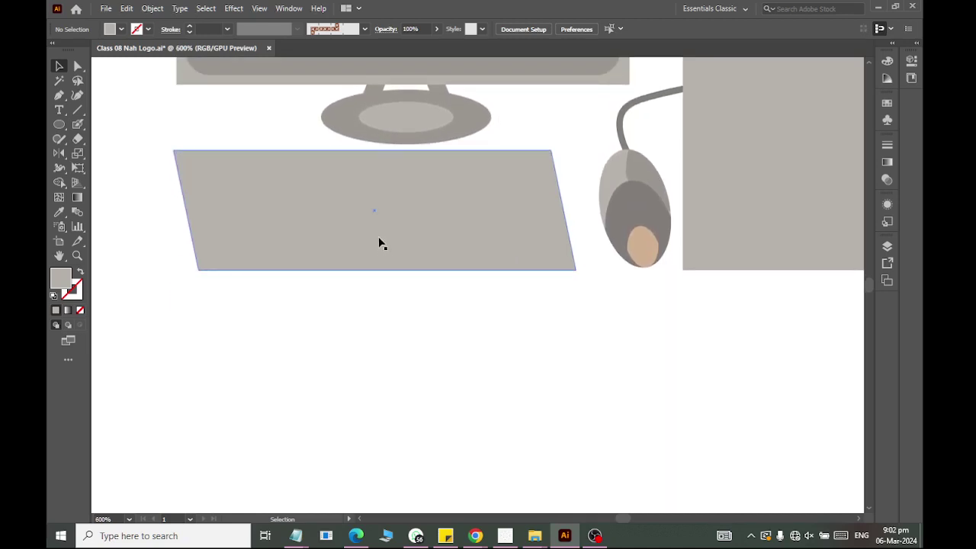
{"action": "scroll", "coordinate": [380, 243], "scroll_direction": "down", "scroll_amount": 2}
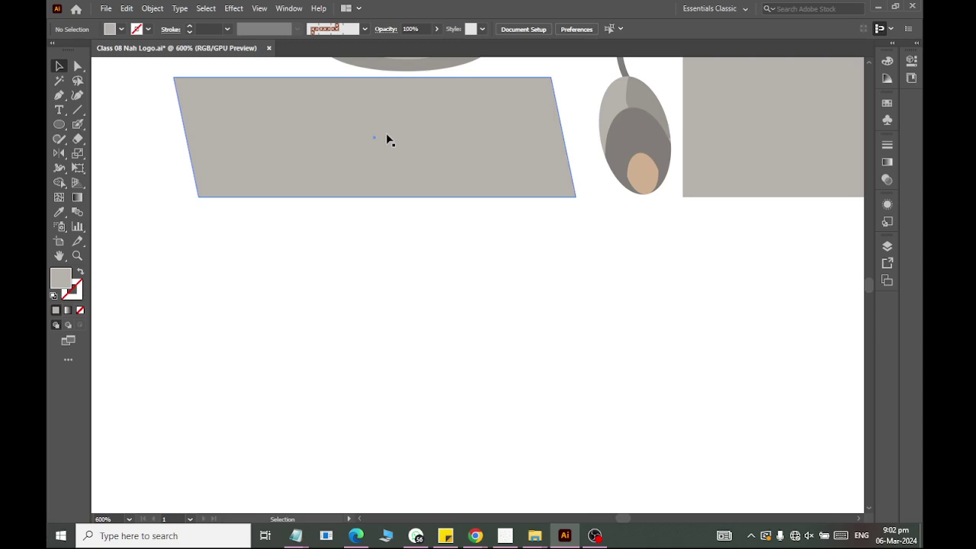
{"action": "scroll", "coordinate": [266, 170], "scroll_direction": "up", "scroll_amount": 2}
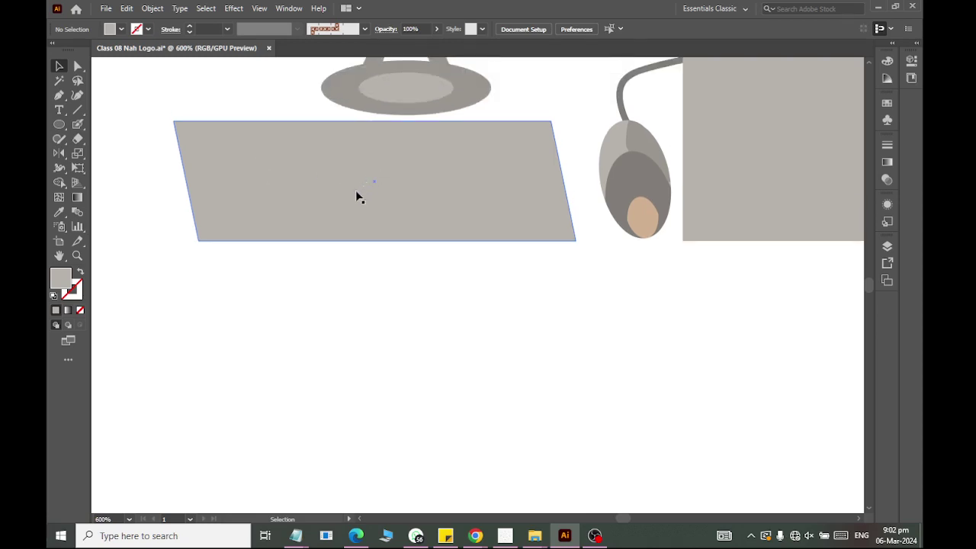
Duplicate the keyboard shape to a spot below the original.
{"action": "left_click_drag", "start_coordinate": [351, 187], "coordinate": [333, 415]}
{"action": "scroll", "coordinate": [328, 424], "scroll_direction": "down", "scroll_amount": 5}
{"action": "left_click", "coordinate": [326, 424]}
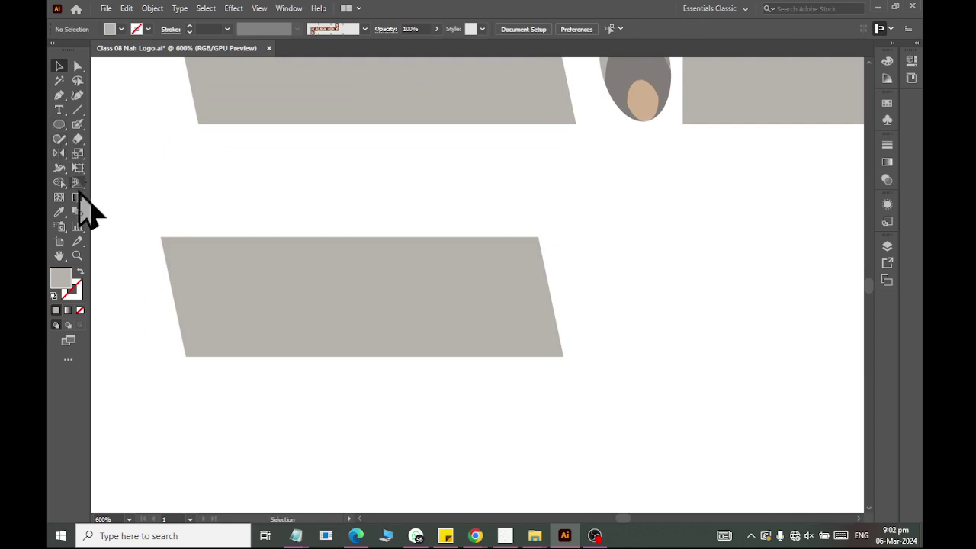
Draw a long thin rectangle above the keyboard copy and fill it tan orange.
{"action": "mouse_move", "coordinate": [61, 125]}
{"action": "left_mouse_down"}
{"action": "mouse_move", "coordinate": [109, 141]}
{"action": "mouse_move", "coordinate": [114, 124]}
{"action": "left_mouse_up"}
{"action": "left_click_drag", "start_coordinate": [205, 180], "coordinate": [671, 193]}
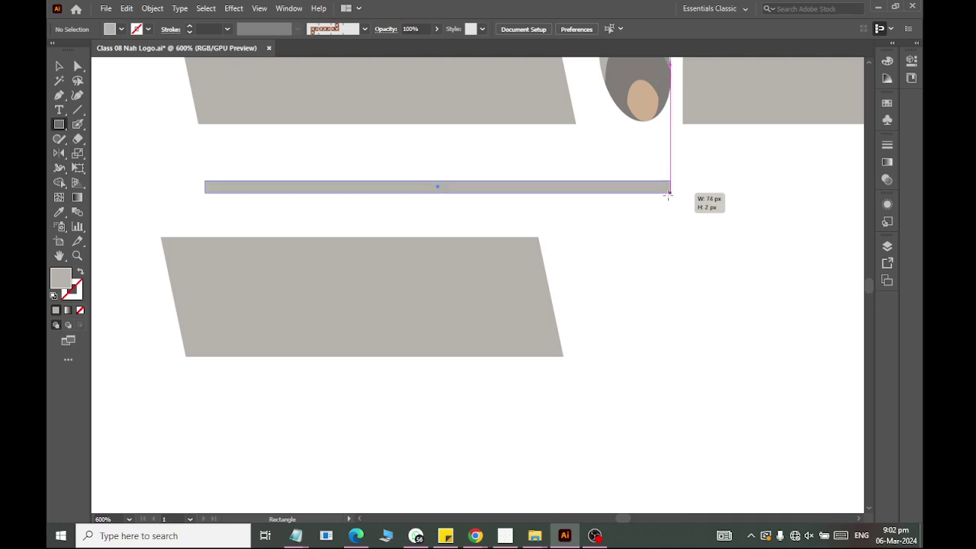
{"action": "left_click", "coordinate": [60, 67]}
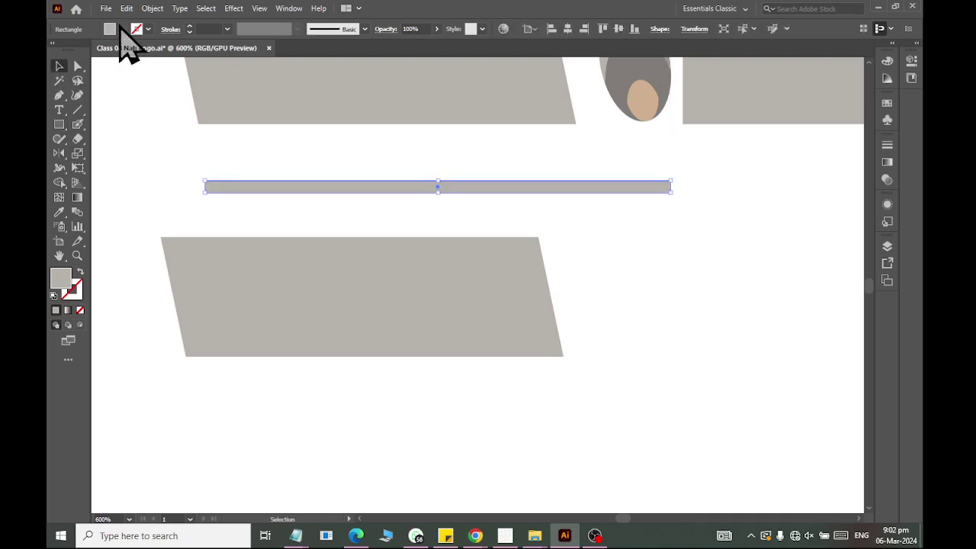
{"action": "left_click", "coordinate": [120, 29]}
{"action": "left_click", "coordinate": [120, 69]}
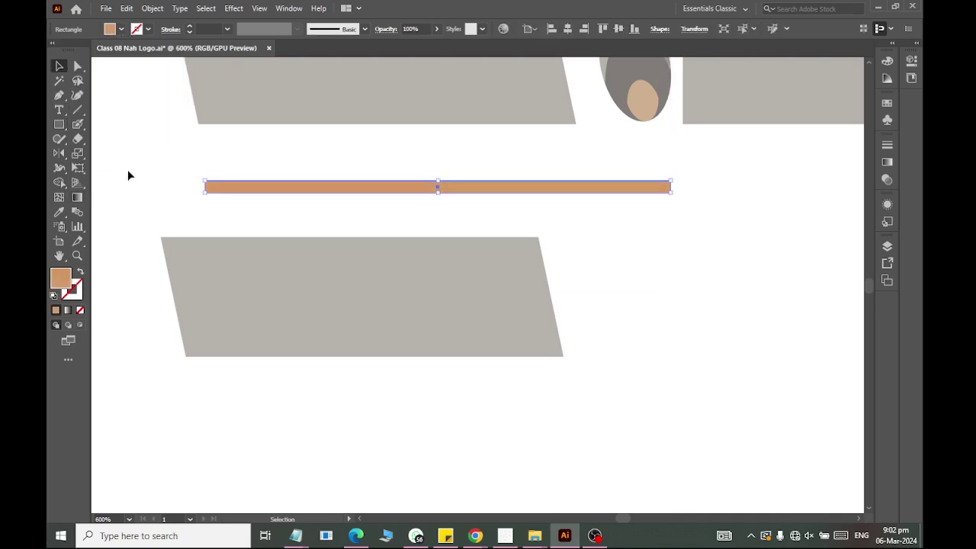
Move the orange strip onto the keyboard copy and add three copies beneath it.
{"action": "left_click_drag", "start_coordinate": [272, 191], "coordinate": [204, 260]}
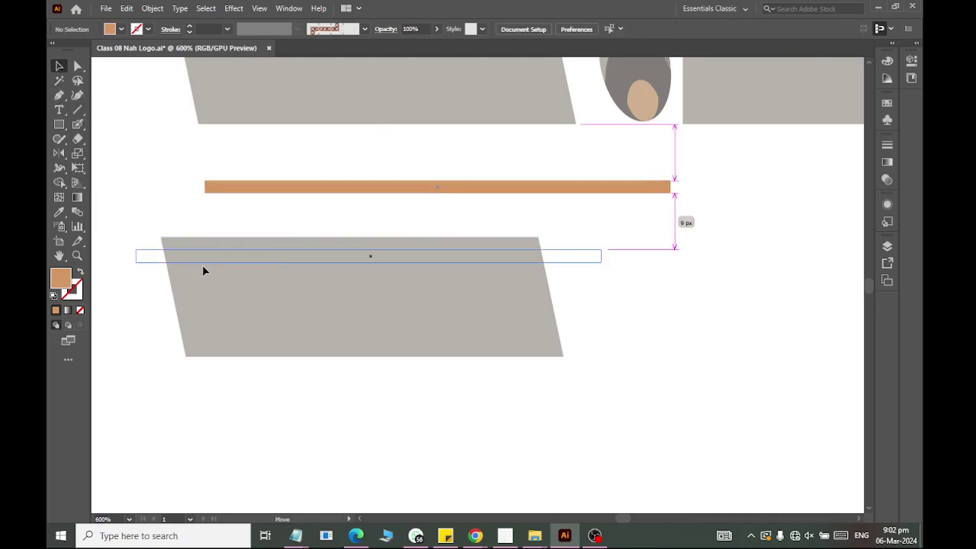
{"action": "left_click", "coordinate": [603, 318]}
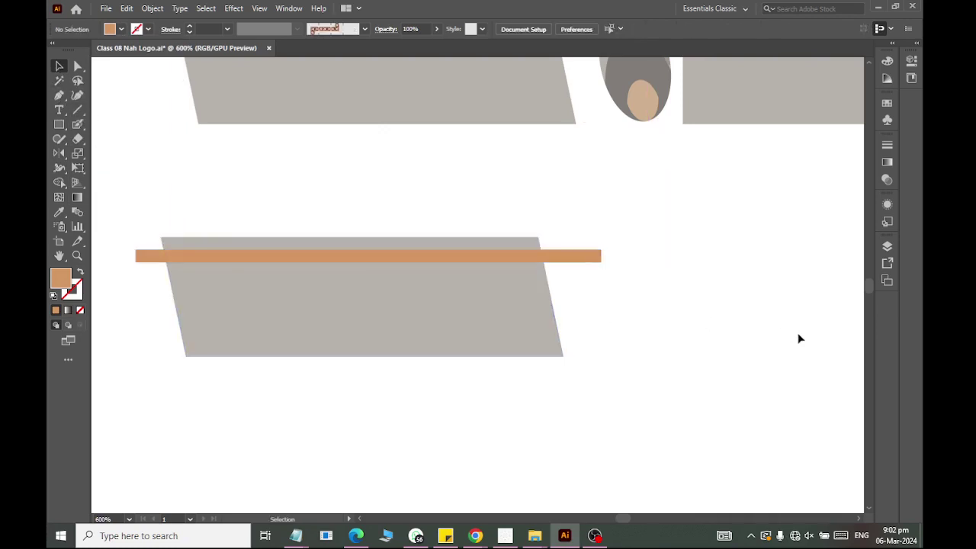
{"action": "left_click_drag", "start_coordinate": [279, 259], "coordinate": [280, 287]}
{"action": "key", "text": "ctrl+d"}
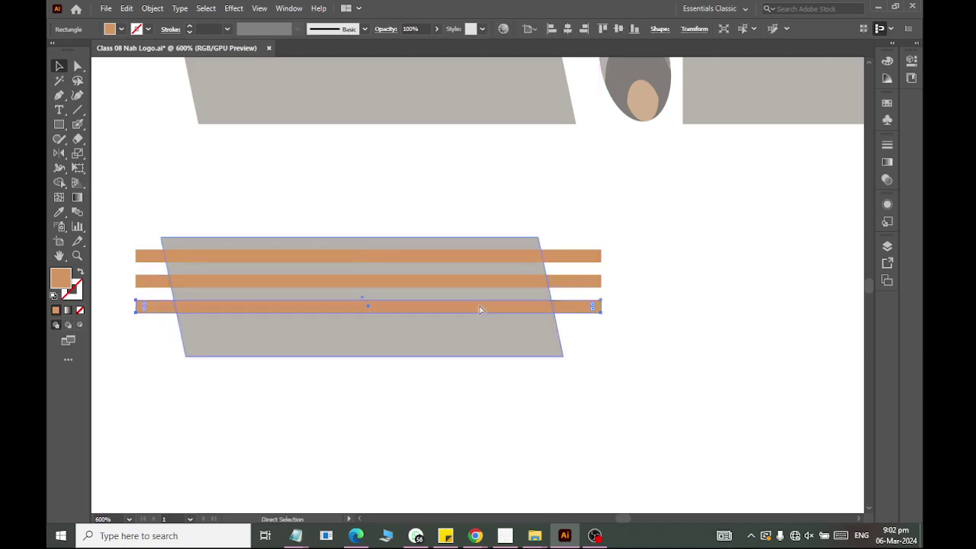
{"action": "key", "text": "ctrl+d"}
{"action": "key", "text": "v"}
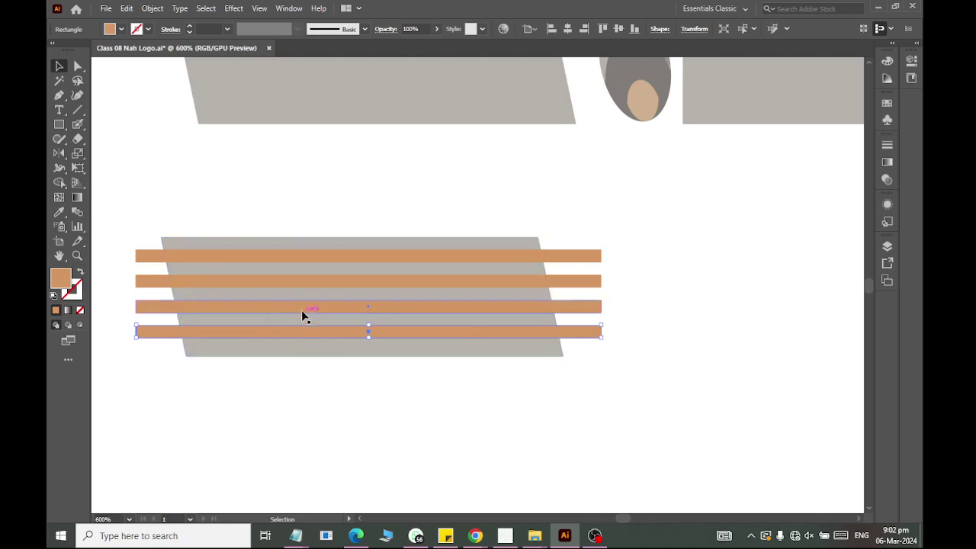
Nudge each of the four orange strips upward to tighten their spacing.
{"action": "scroll", "coordinate": [298, 306], "scroll_direction": "up", "scroll_amount": 1}
{"action": "scroll", "coordinate": [298, 307], "scroll_direction": "left", "scroll_amount": 2}
{"action": "scroll", "coordinate": [293, 315], "scroll_direction": "left", "scroll_amount": 1}
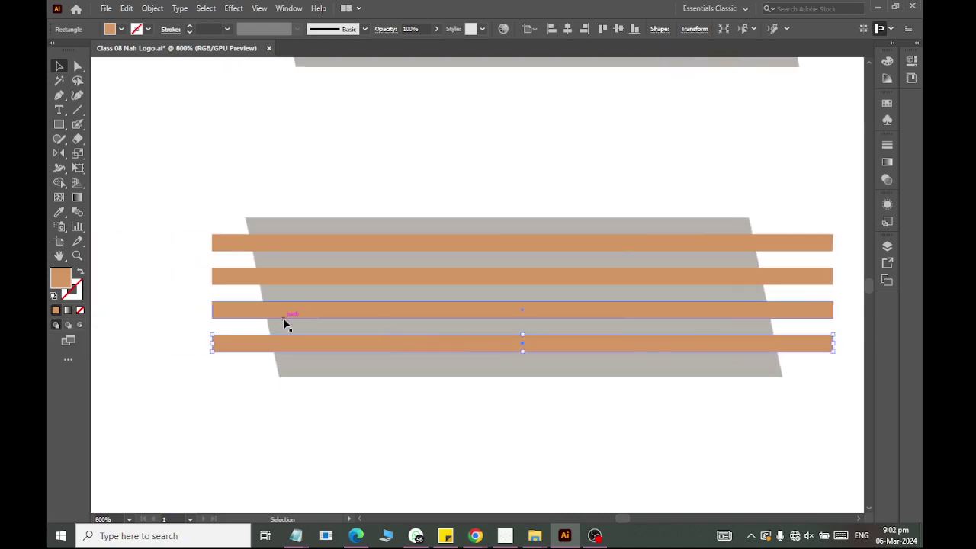
{"action": "left_click", "coordinate": [233, 247]}
{"action": "key", "text": "Up"}
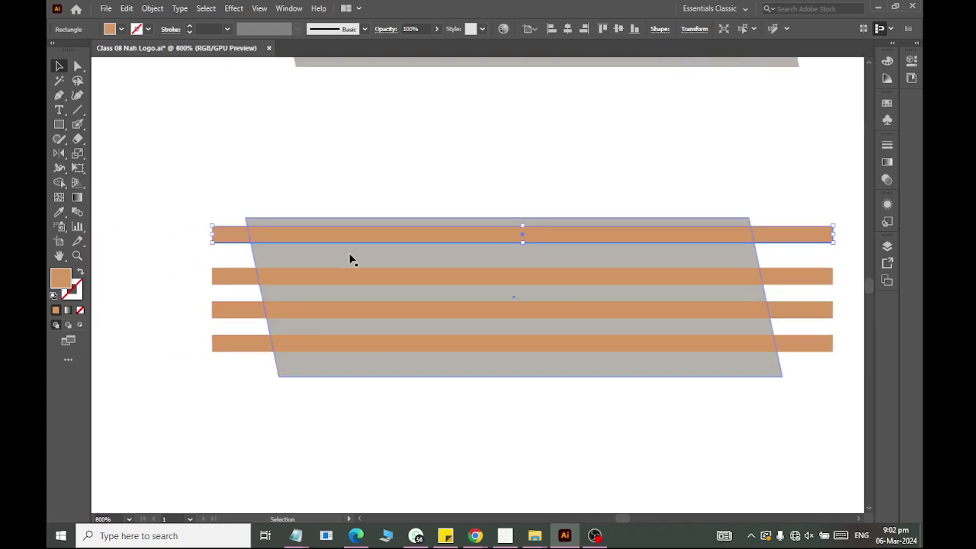
{"action": "left_click", "coordinate": [320, 283]}
{"action": "key", "text": "Up"}
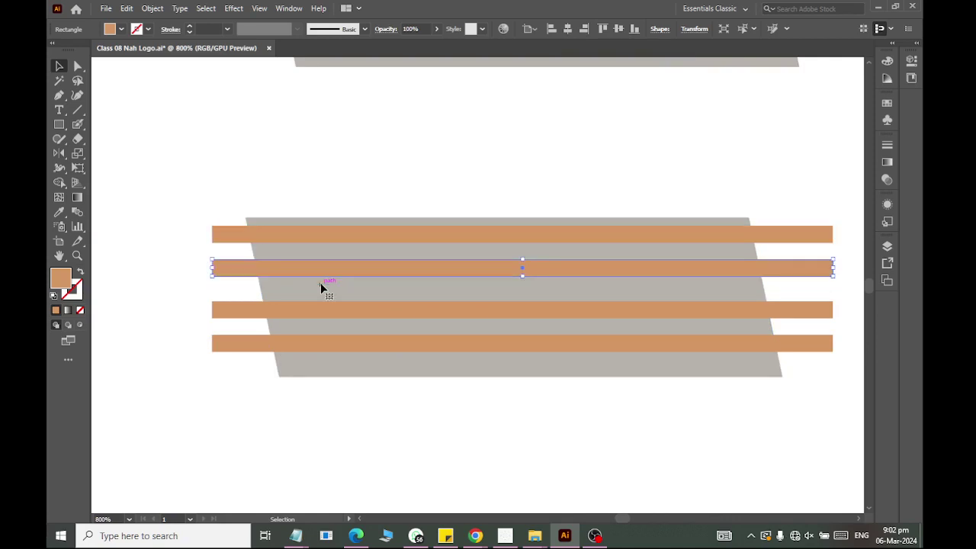
{"action": "key", "text": "Up"}
{"action": "key", "text": "Down"}
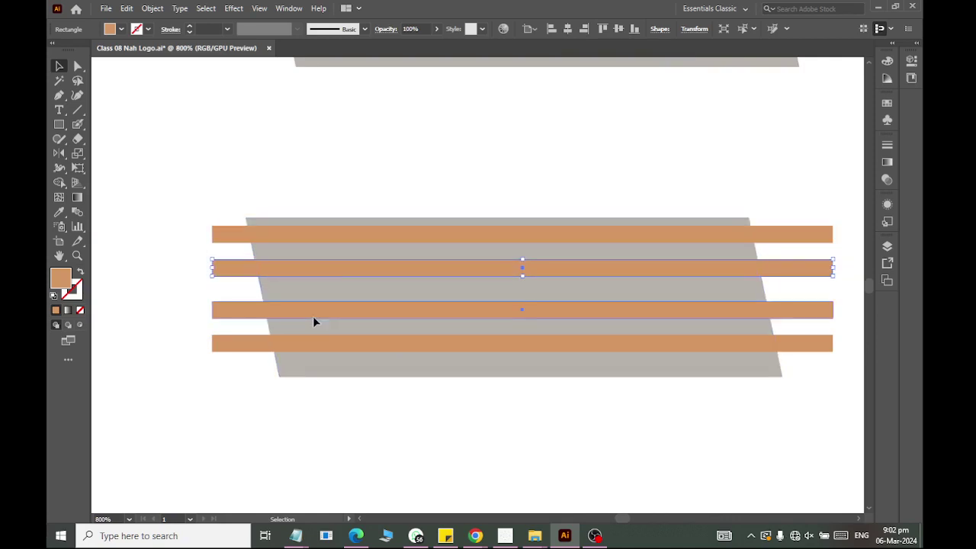
{"action": "left_click", "coordinate": [313, 317]}
{"action": "key", "text": "Up"}
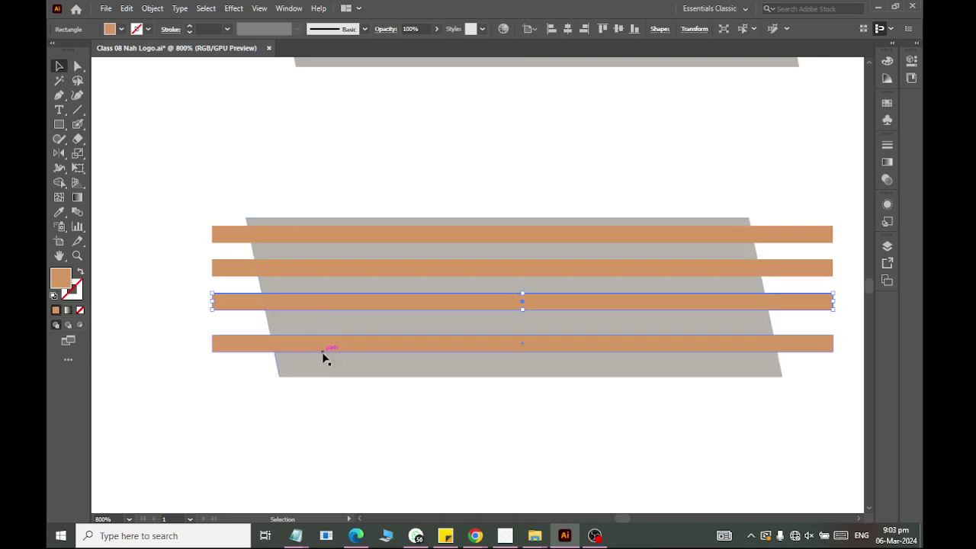
{"action": "left_click", "coordinate": [329, 344]}
{"action": "key", "text": "Up"}
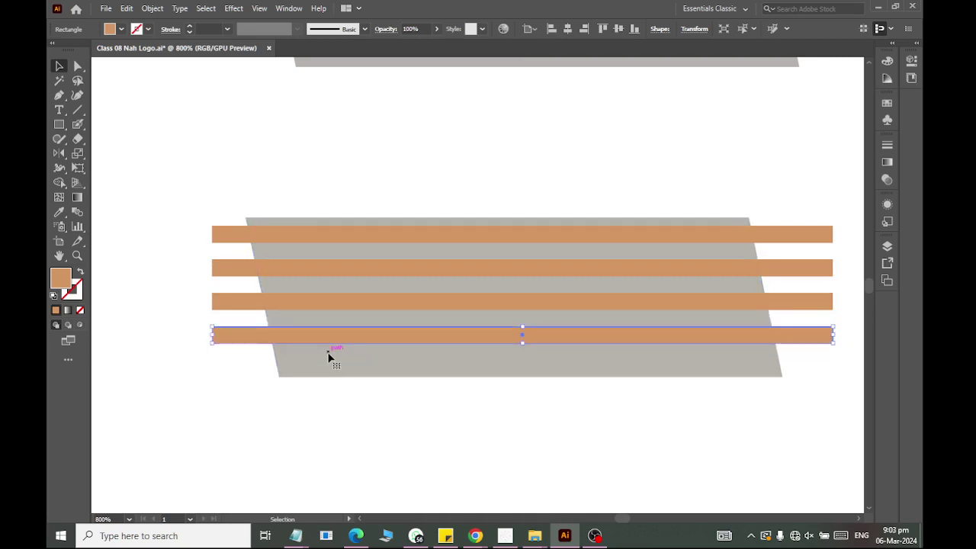
{"action": "key", "text": "Up"}
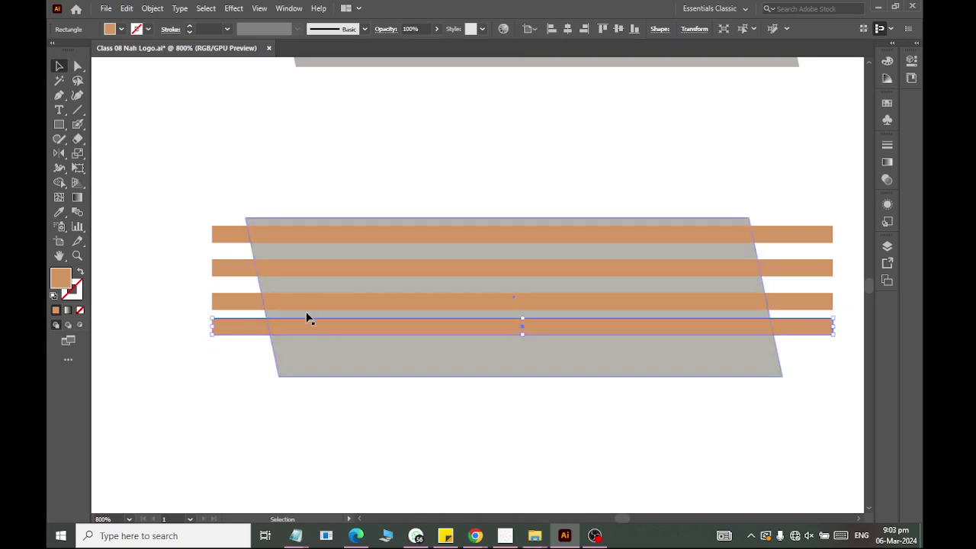
Fine-tune the lower three strips with further upward nudges.
{"action": "left_click", "coordinate": [306, 304]}
{"action": "key", "text": "Up"}
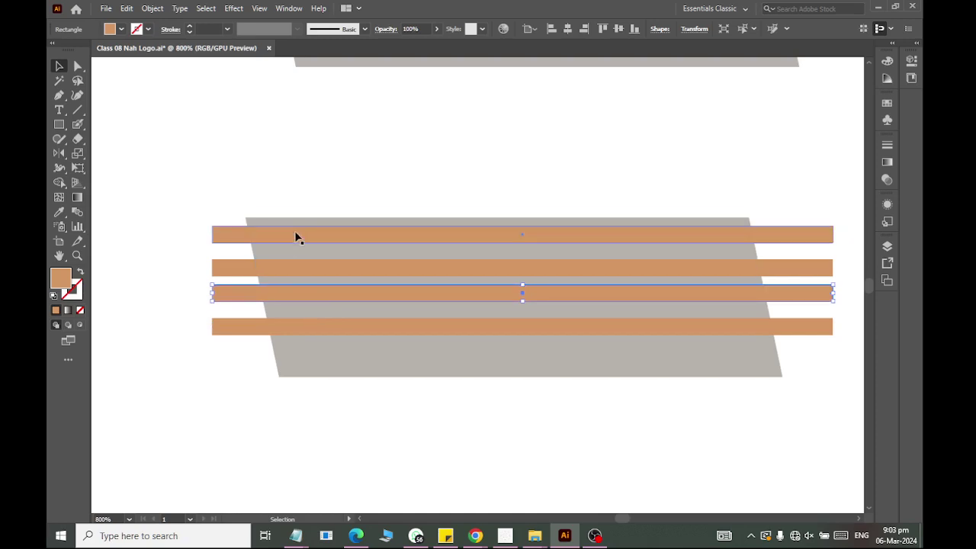
{"action": "left_click", "coordinate": [294, 271]}
{"action": "key", "text": "Up"}
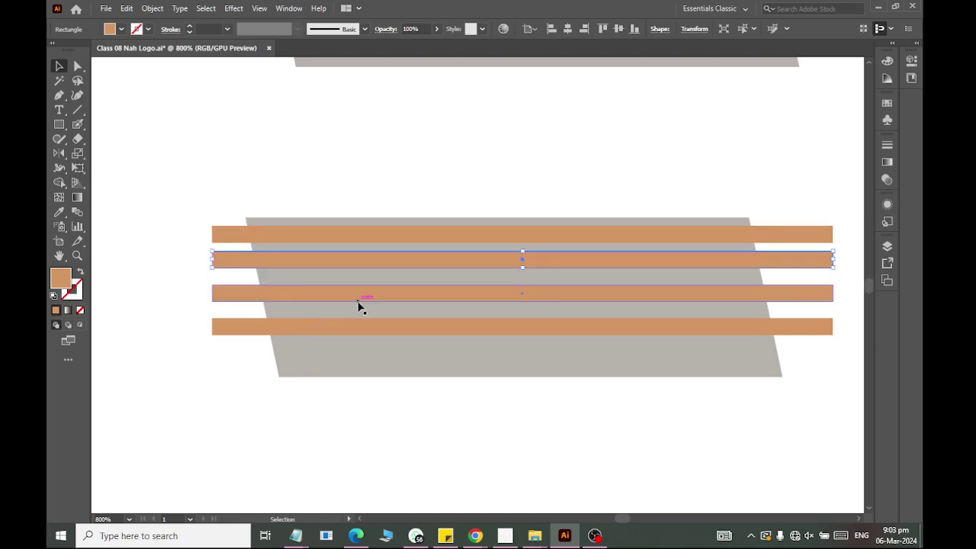
{"action": "left_click", "coordinate": [360, 305]}
{"action": "key", "text": "Up"}
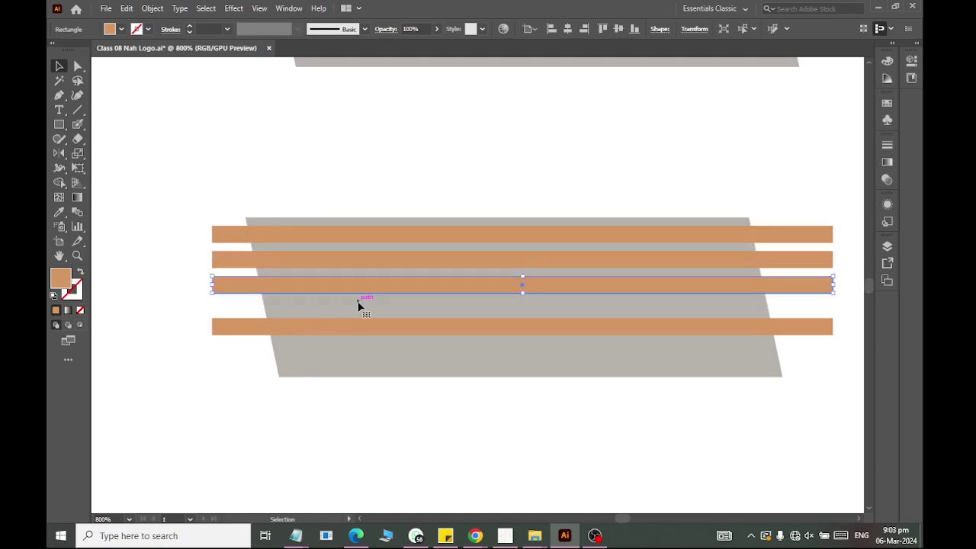
{"action": "left_click", "coordinate": [352, 326]}
{"action": "key", "text": "Up"}
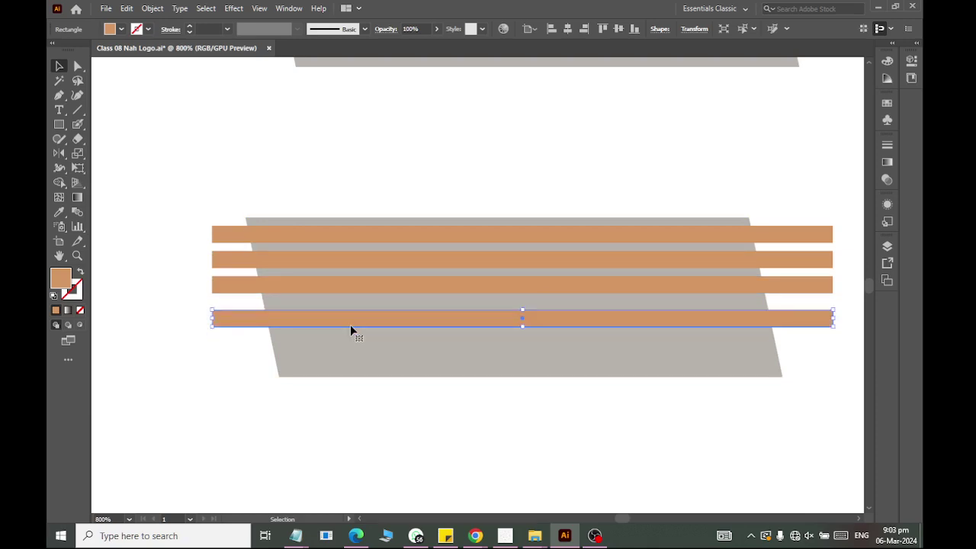
Delete the lower three strips, keeping only the top orange strip.
{"action": "key", "text": "Delete"}
{"action": "left_click", "coordinate": [244, 285]}
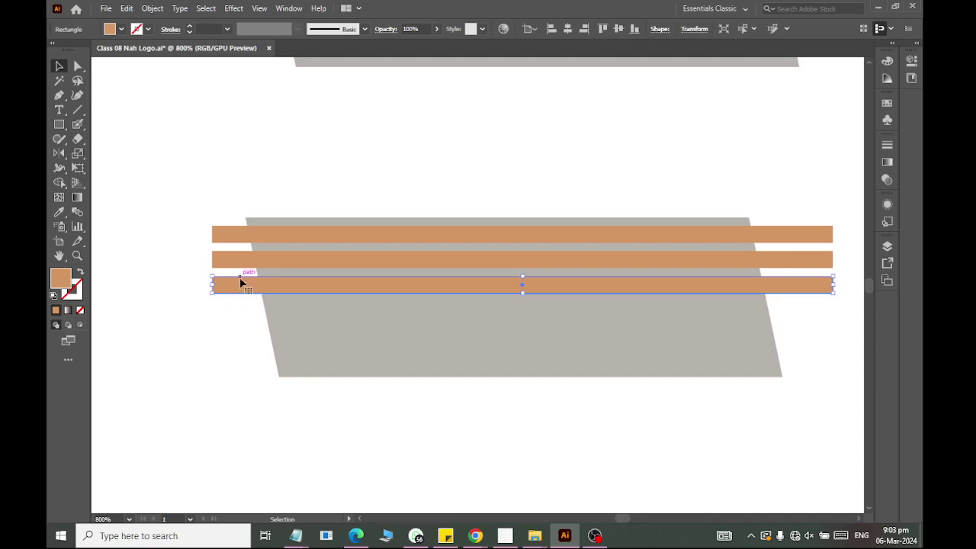
{"action": "key", "text": "Delete"}
{"action": "left_click", "coordinate": [231, 263]}
{"action": "key", "text": "Delete"}
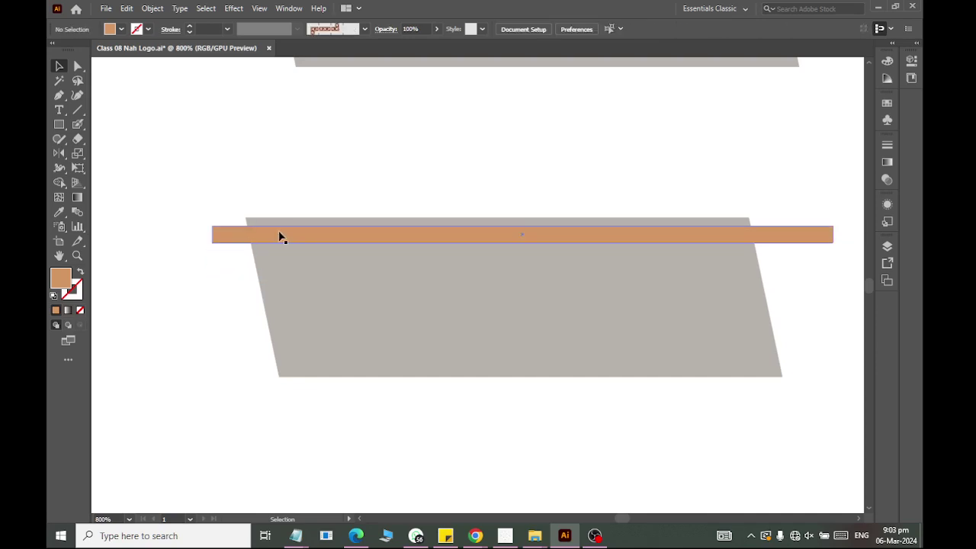
Make the remaining orange strip thinner.
{"action": "scroll", "coordinate": [279, 235], "scroll_direction": "up", "scroll_amount": 2}
{"action": "left_click", "coordinate": [289, 241]}
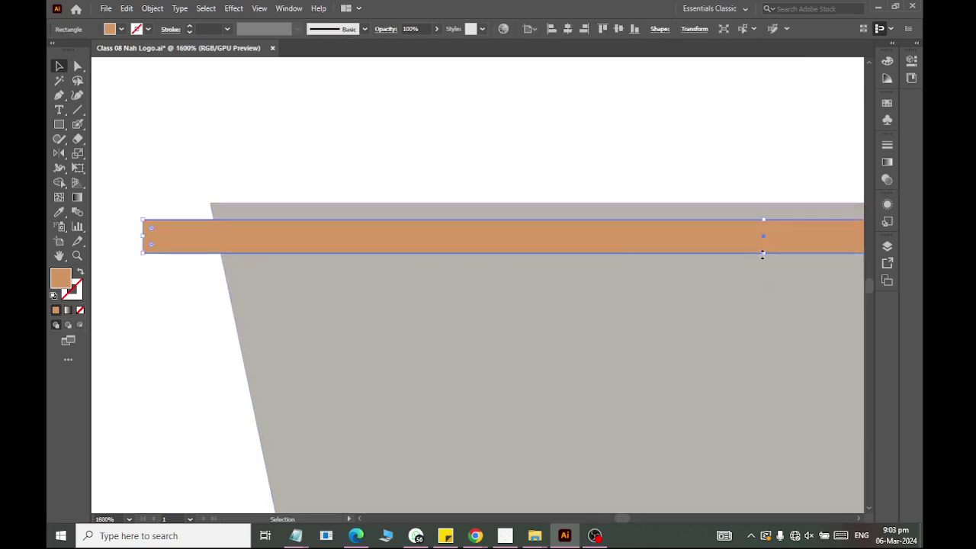
{"action": "left_click_drag", "start_coordinate": [762, 253], "coordinate": [762, 232]}
Copy the strip just below itself and repeat the copy for more evenly spaced strips.
{"action": "scroll", "coordinate": [595, 254], "scroll_direction": "down", "scroll_amount": 1}
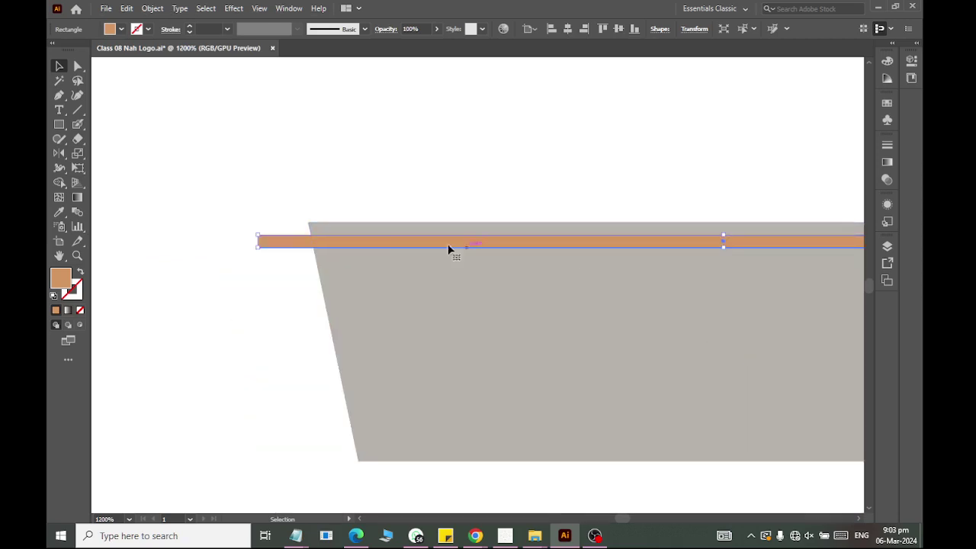
{"action": "left_click_drag", "start_coordinate": [380, 247], "coordinate": [381, 266]}
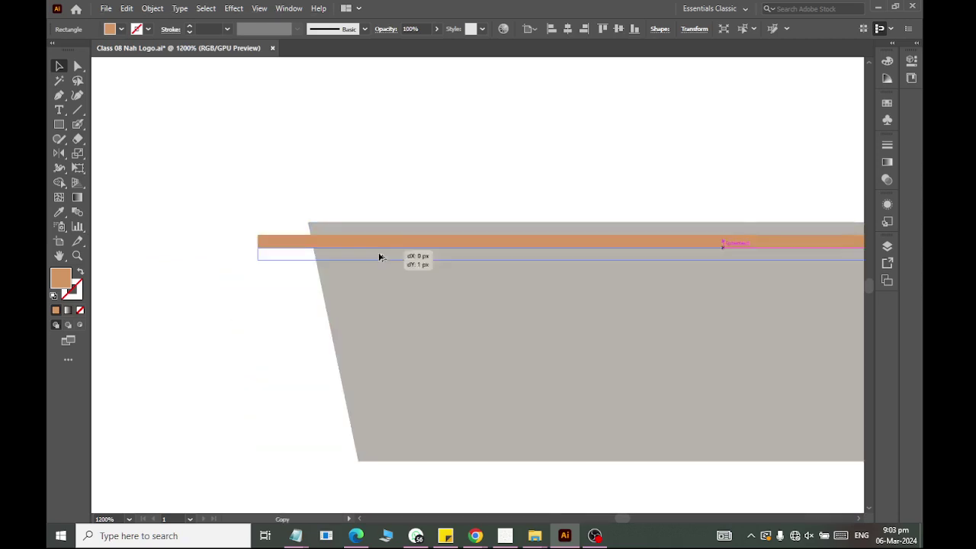
{"action": "key", "text": "ctrl+d"}
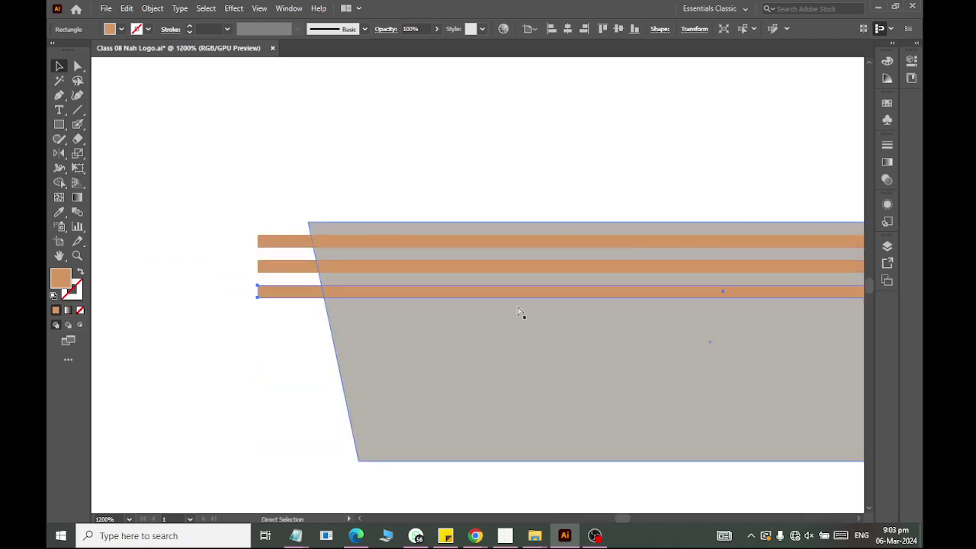
{"action": "key", "text": "ctrl+d"}
{"action": "key", "text": "ctrl+d"}
{"action": "key", "text": "ctrl+d"}
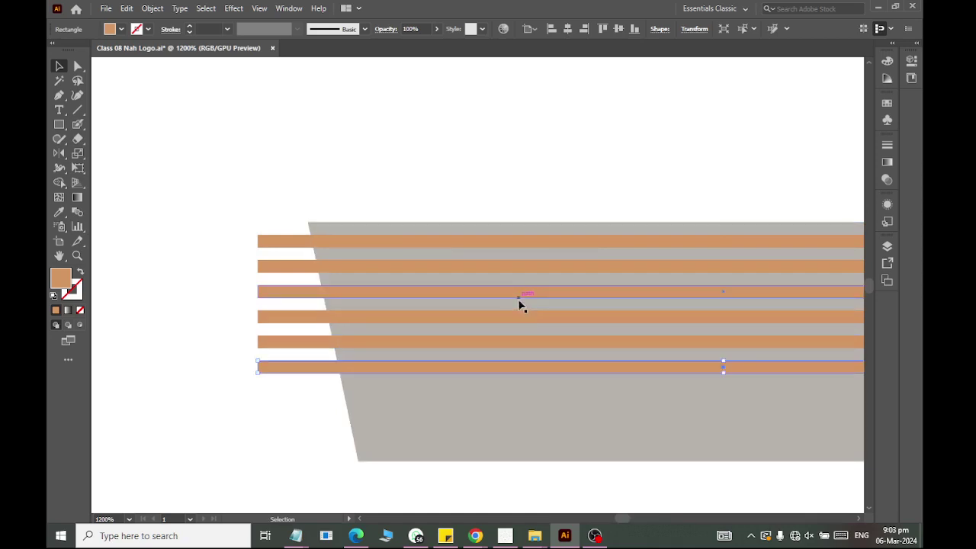
Centre the grey keyboard horizontally among the orange strips with Align.
{"action": "scroll", "coordinate": [519, 305], "scroll_direction": "down", "scroll_amount": 3}
{"action": "scroll", "coordinate": [517, 304], "scroll_direction": "up", "scroll_amount": 2}
{"action": "scroll", "coordinate": [487, 289], "scroll_direction": "down", "scroll_amount": 3}
{"action": "scroll", "coordinate": [472, 283], "scroll_direction": "right", "scroll_amount": 3}
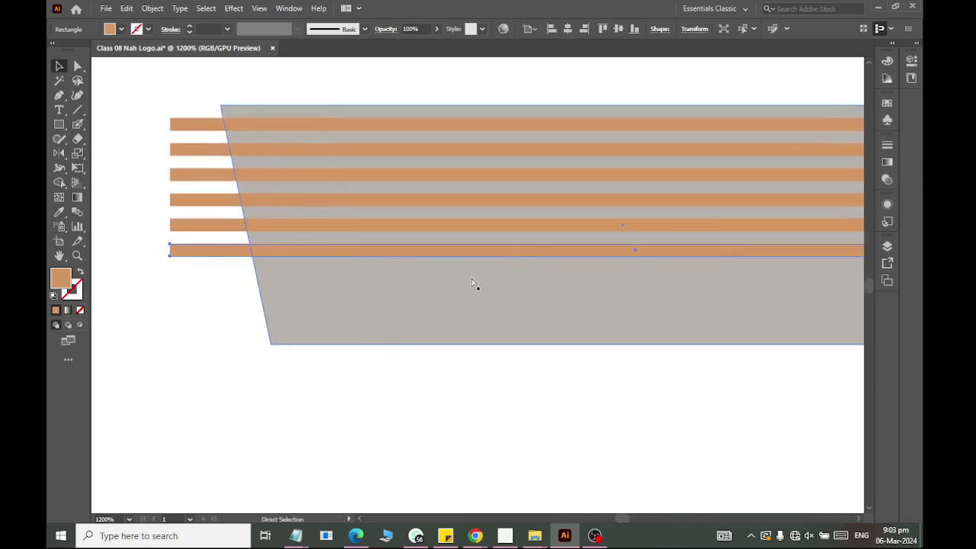
{"action": "scroll", "coordinate": [473, 284], "scroll_direction": "down", "scroll_amount": 2}
{"action": "scroll", "coordinate": [499, 298], "scroll_direction": "right", "scroll_amount": 1}
{"action": "scroll", "coordinate": [631, 401], "scroll_direction": "right", "scroll_amount": 2}
{"action": "left_click", "coordinate": [706, 192]}
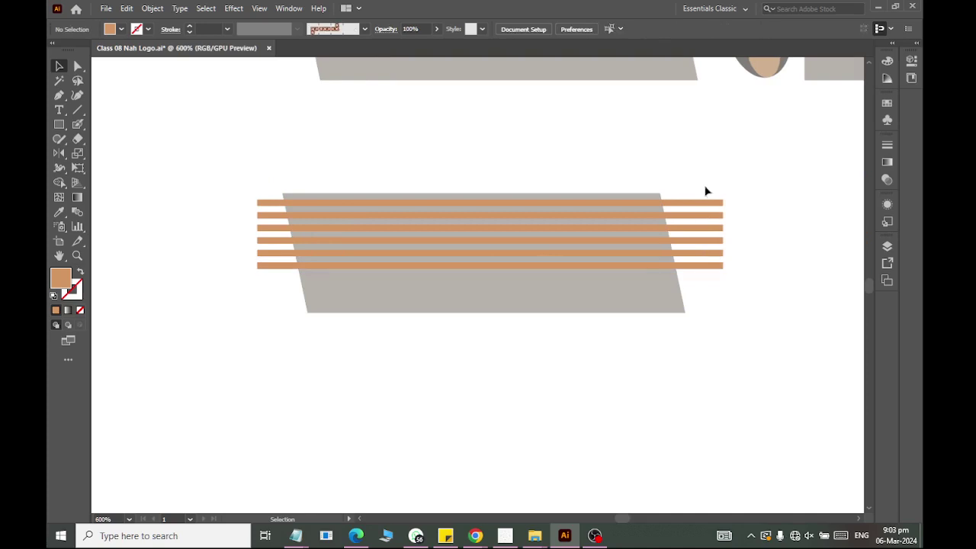
{"action": "left_click", "coordinate": [654, 295]}
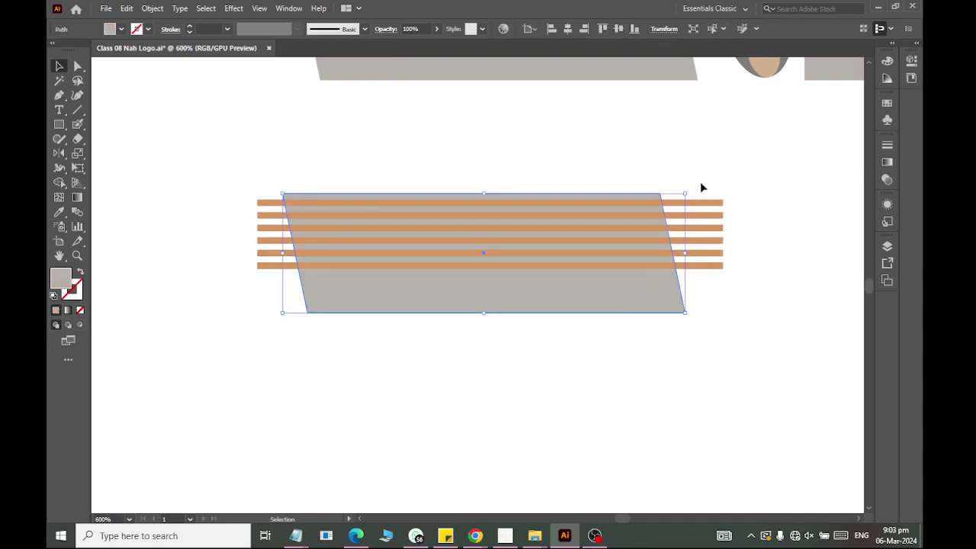
{"action": "left_click_drag", "start_coordinate": [719, 181], "coordinate": [582, 373]}
{"action": "scroll", "coordinate": [475, 103], "scroll_direction": "up", "scroll_amount": 2}
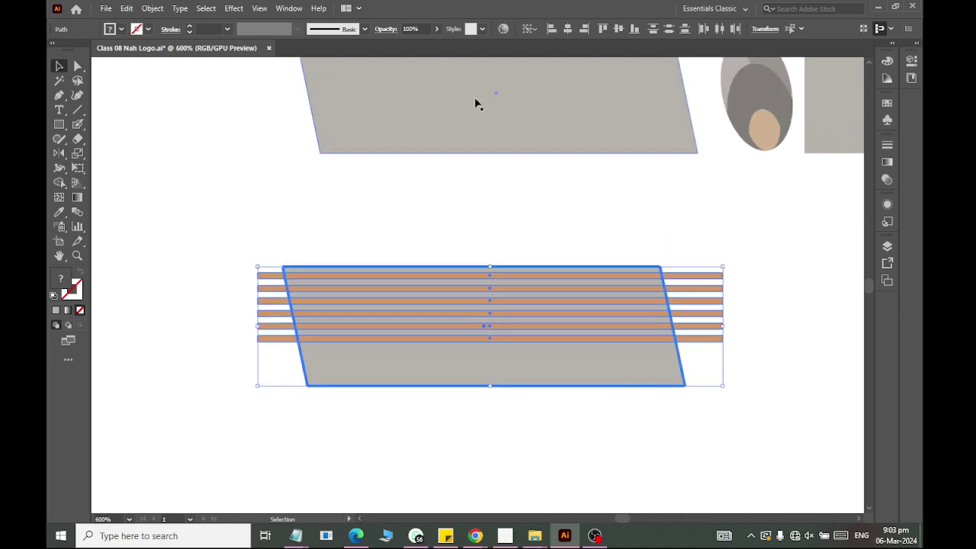
{"action": "left_click", "coordinate": [668, 30]}
{"action": "key", "text": "ctrl+z"}
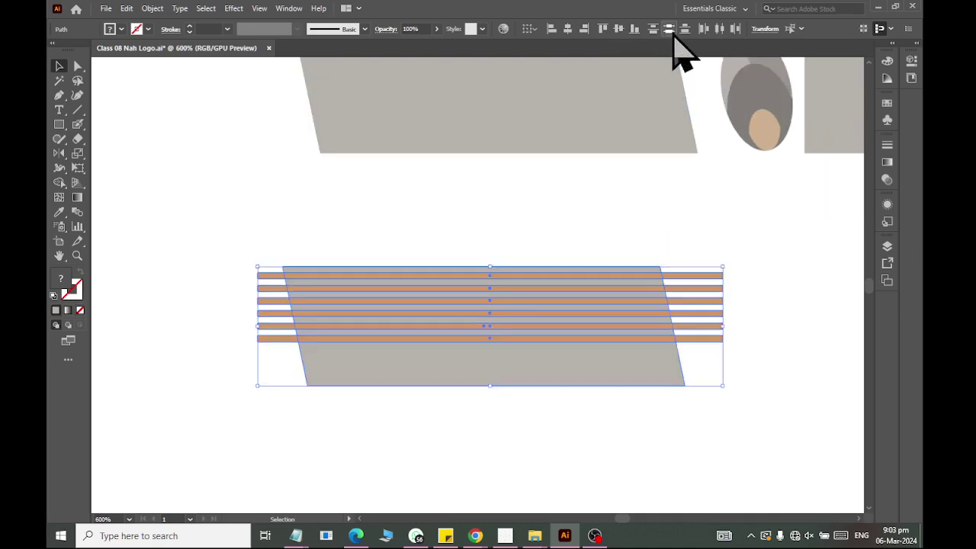
{"action": "left_click", "coordinate": [719, 30]}
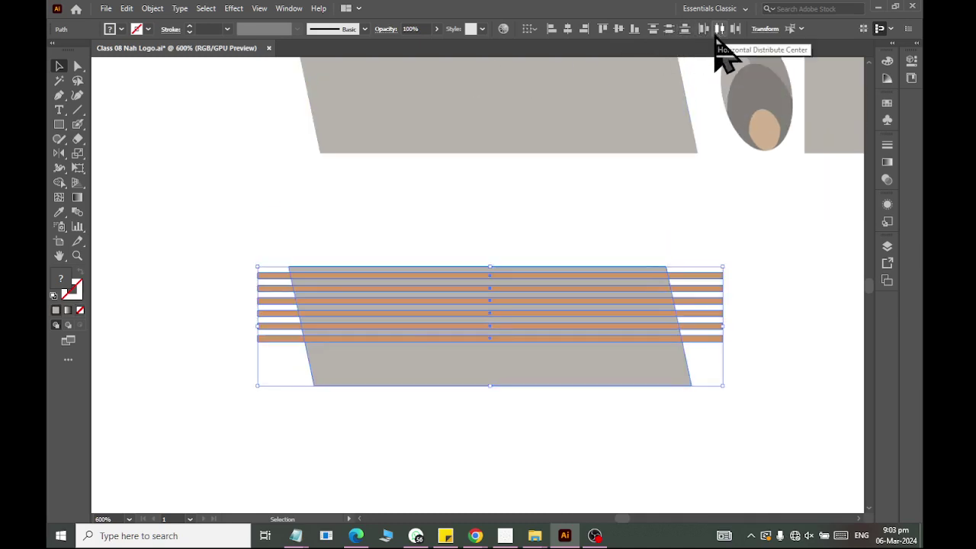
{"action": "left_click", "coordinate": [735, 30]}
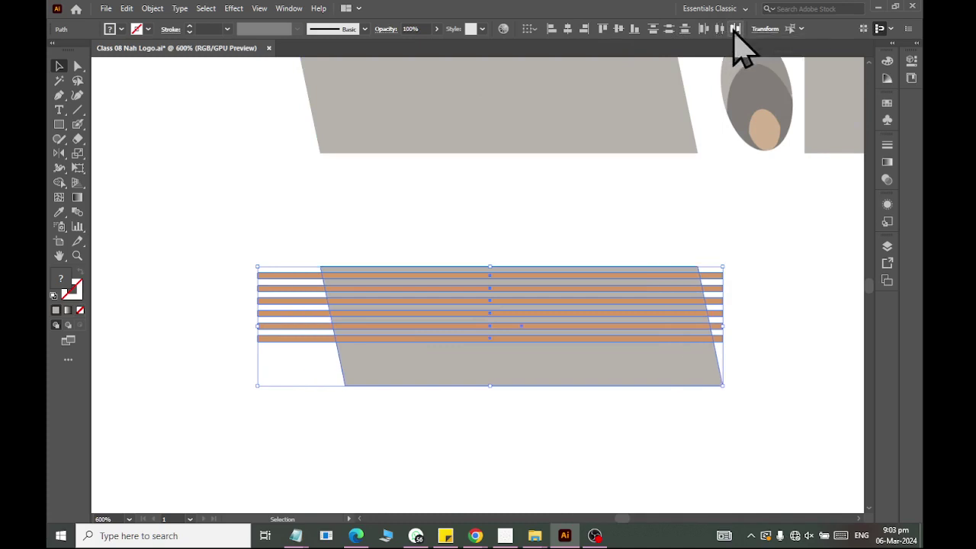
{"action": "key", "text": "ctrl+z"}
Nudge the bottom and fifth strips down toward the keyboard base.
{"action": "left_click", "coordinate": [794, 334]}
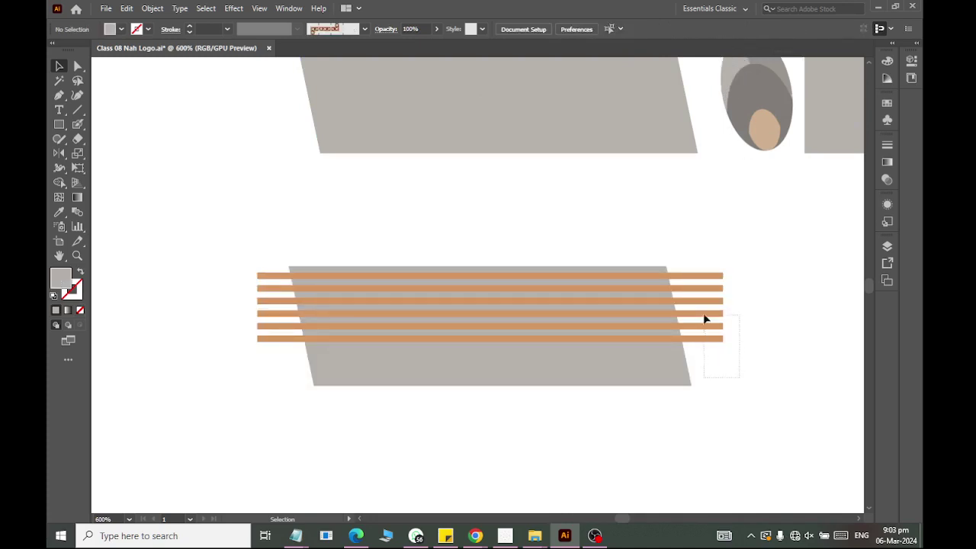
{"action": "left_click", "coordinate": [698, 339]}
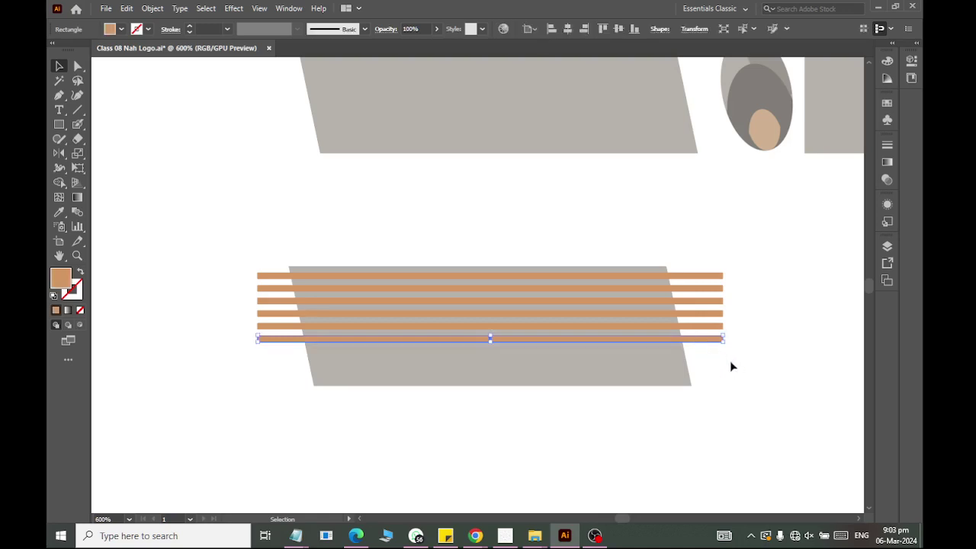
{"action": "key", "text": "Down"}
{"action": "key", "text": "Down"}
{"action": "key", "text": "Down"}
{"action": "key", "text": "Down"}
{"action": "key", "text": "Down"}
{"action": "key", "text": "Down"}
{"action": "key", "text": "Down"}
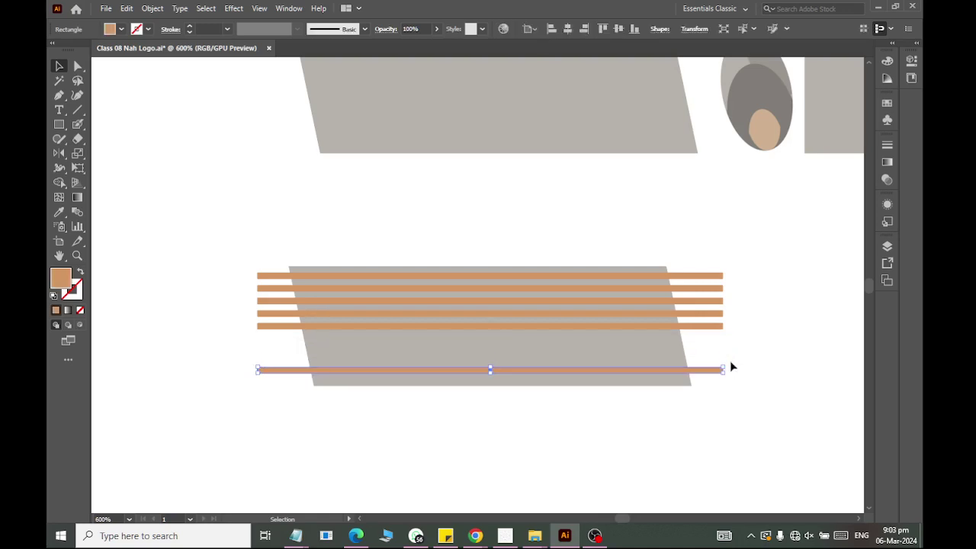
{"action": "left_click", "coordinate": [720, 327]}
{"action": "key", "text": "Down"}
{"action": "key", "text": "Down"}
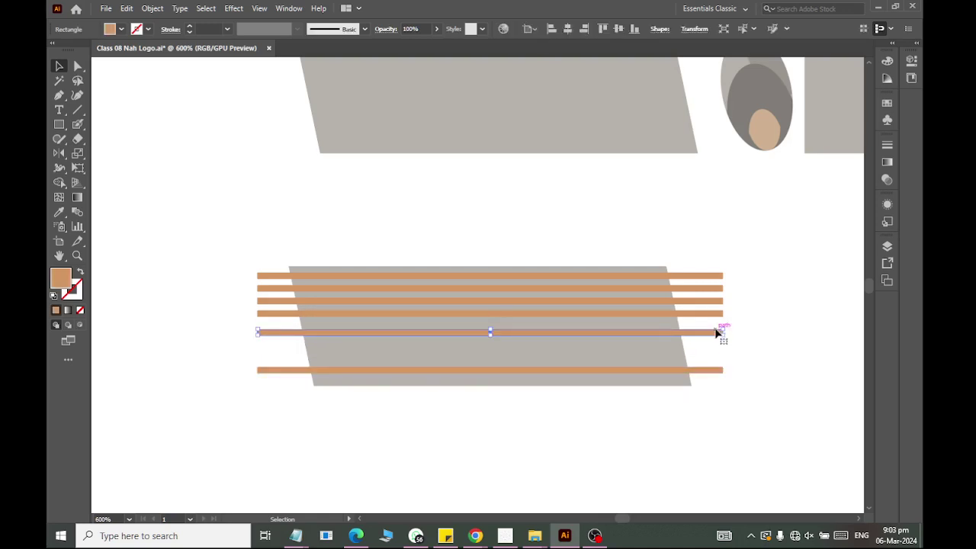
{"action": "key", "text": "Down"}
{"action": "key", "text": "Down"}
{"action": "key", "text": "Down"}
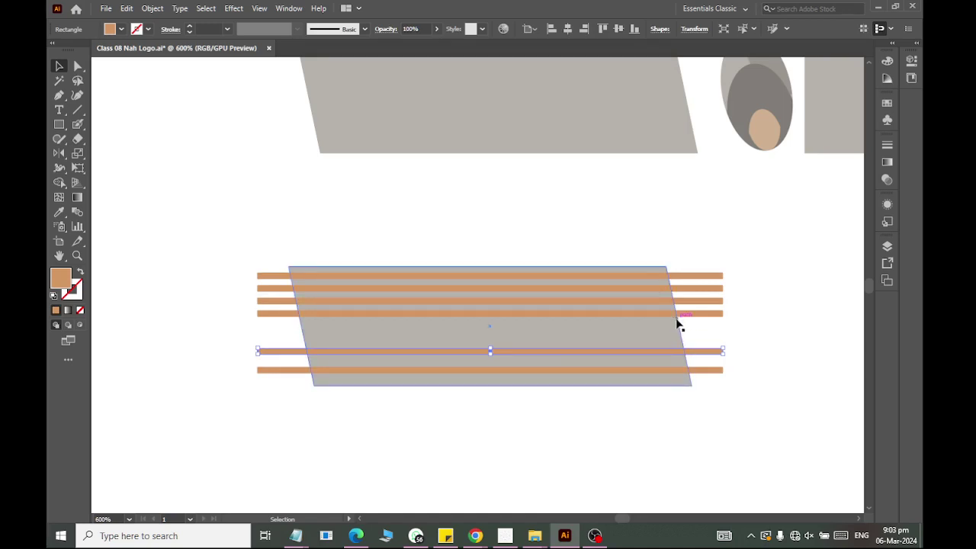
{"action": "left_click", "coordinate": [677, 324]}
Nudge the fourth and third strips down so all six strips are evenly spaced.
{"action": "left_click", "coordinate": [754, 327]}
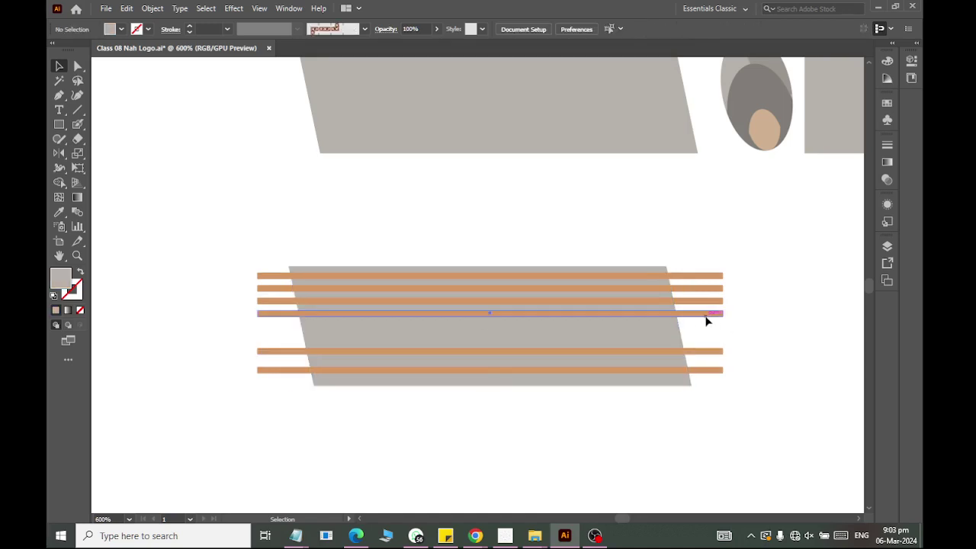
{"action": "left_click", "coordinate": [706, 314]}
{"action": "key", "text": "Down"}
{"action": "key", "text": "Down"}
{"action": "key", "text": "Down"}
{"action": "key", "text": "Down"}
{"action": "key", "text": "Down"}
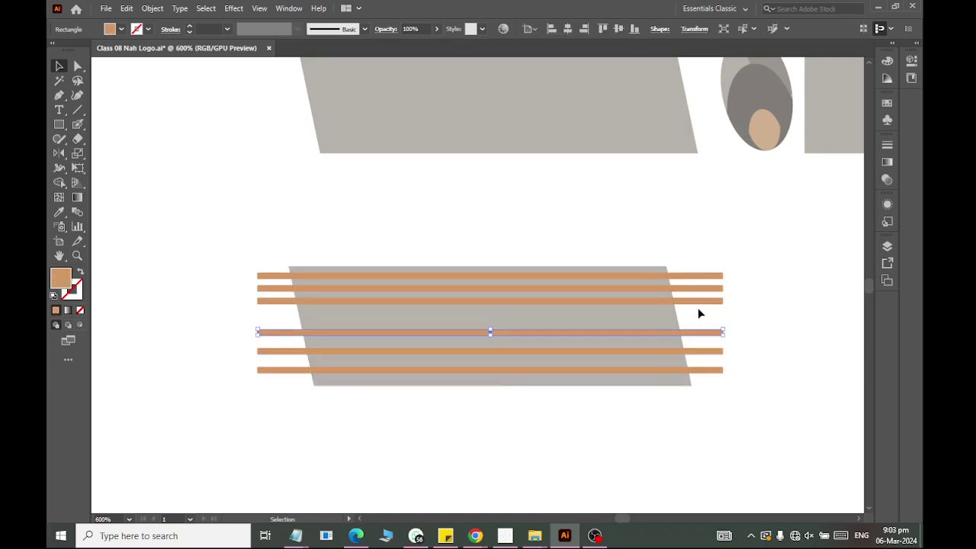
{"action": "left_click", "coordinate": [698, 305]}
{"action": "key", "text": "Down"}
{"action": "key", "text": "Down"}
{"action": "key", "text": "Down"}
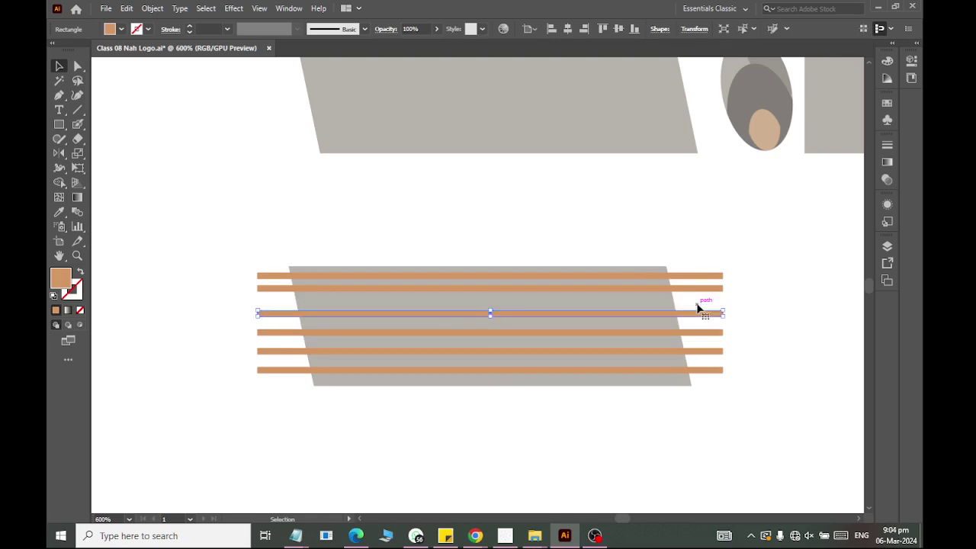
{"action": "left_click", "coordinate": [696, 289]}
{"action": "key", "text": "Down"}
{"action": "key", "text": "Down"}
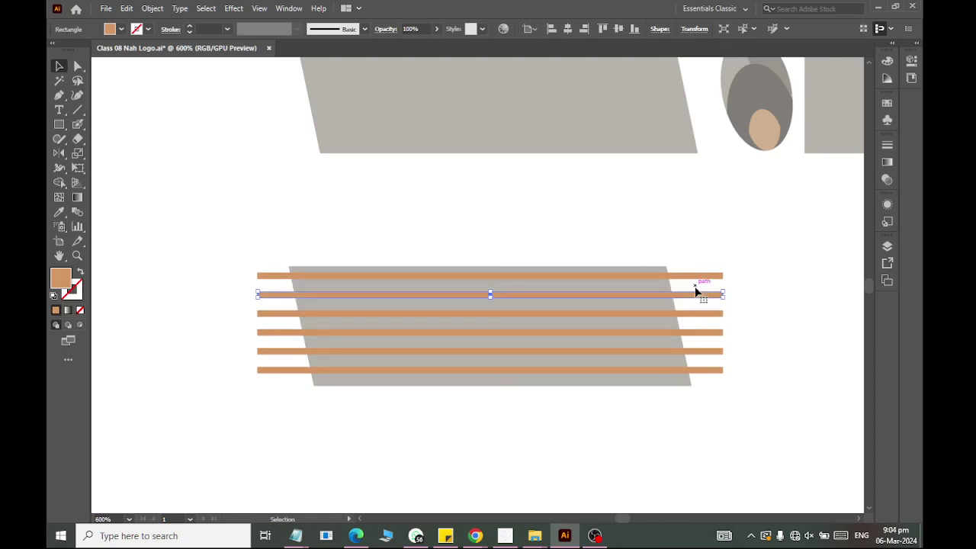
{"action": "left_click", "coordinate": [560, 473]}
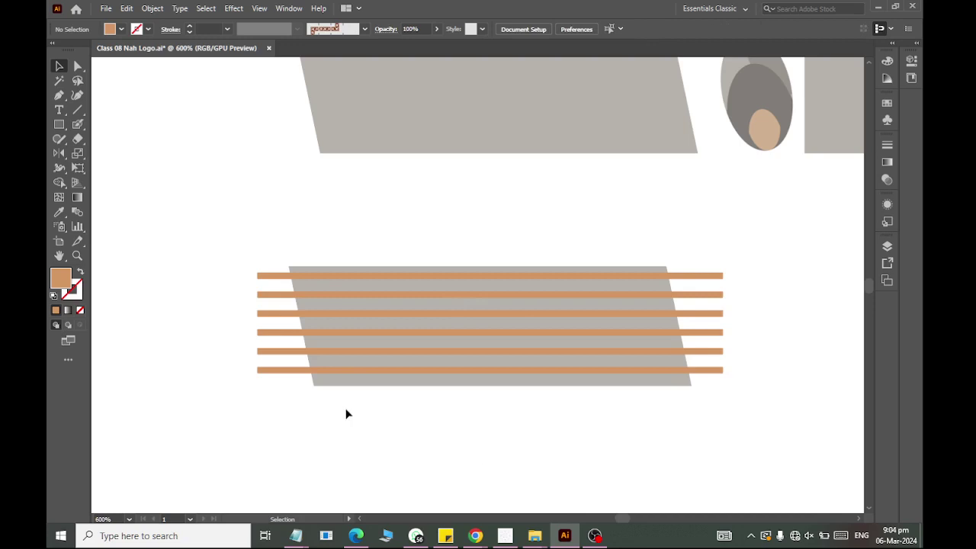
{"action": "scroll", "coordinate": [367, 282], "scroll_direction": "up", "scroll_amount": 2}
{"action": "scroll", "coordinate": [344, 327], "scroll_direction": "down", "scroll_amount": 1}
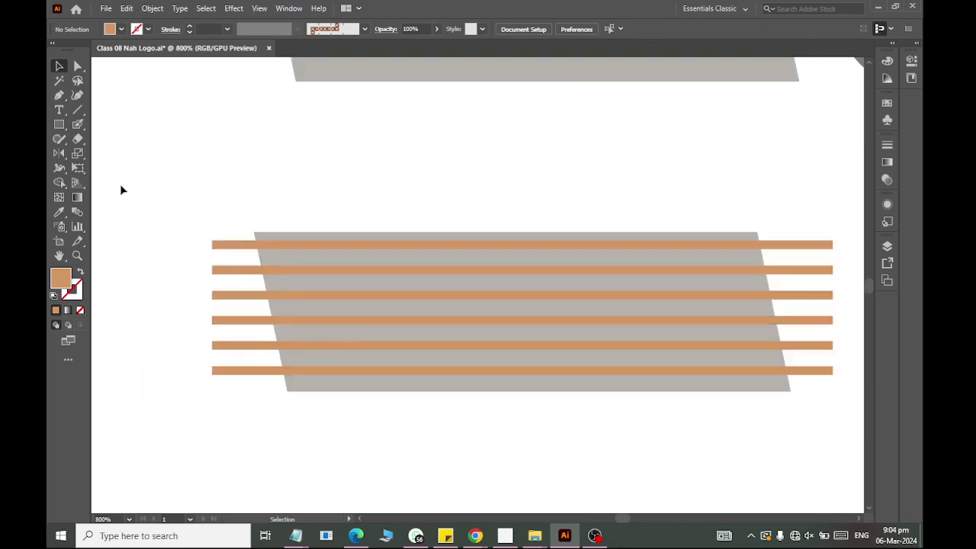
Draw a tall thin vertical bar left of the keyboard and adjust its width.
{"action": "left_click", "coordinate": [58, 124]}
{"action": "left_click_drag", "start_coordinate": [128, 122], "coordinate": [138, 257]}
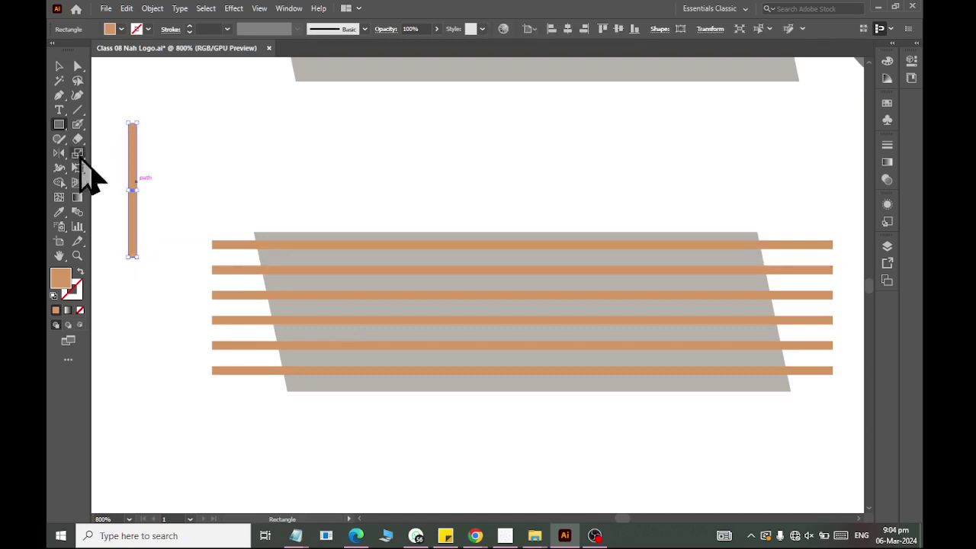
{"action": "left_click", "coordinate": [59, 66]}
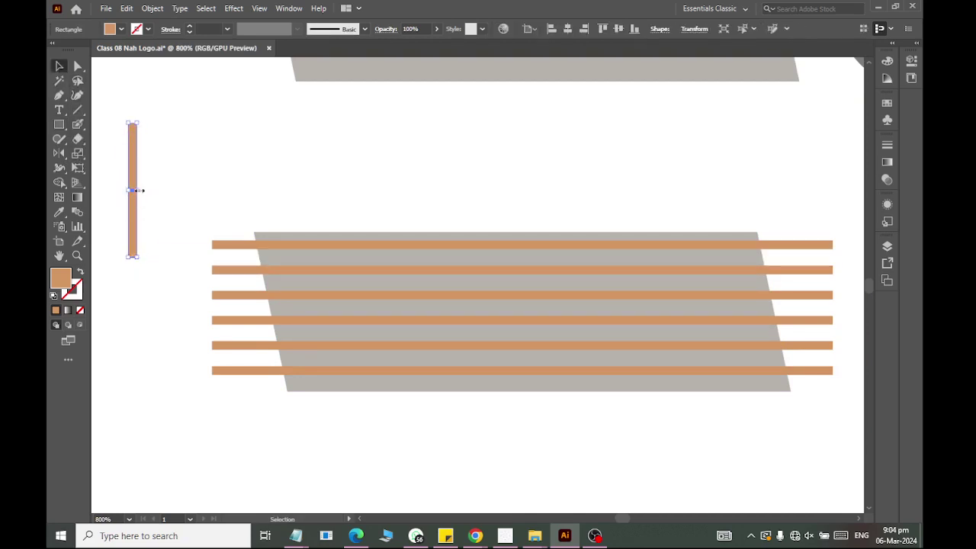
{"action": "left_click_drag", "start_coordinate": [138, 190], "coordinate": [145, 191]}
{"action": "scroll", "coordinate": [147, 192], "scroll_direction": "up", "scroll_amount": 2}
{"action": "scroll", "coordinate": [148, 192], "scroll_direction": "down", "scroll_amount": 3}
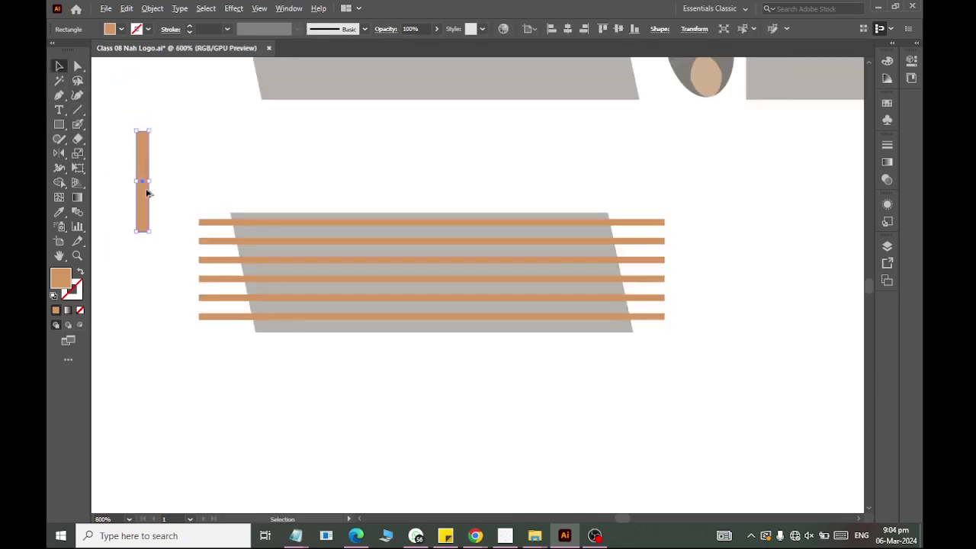
{"action": "scroll", "coordinate": [124, 166], "scroll_direction": "up", "scroll_amount": 2}
{"action": "scroll", "coordinate": [115, 183], "scroll_direction": "left", "scroll_amount": 2}
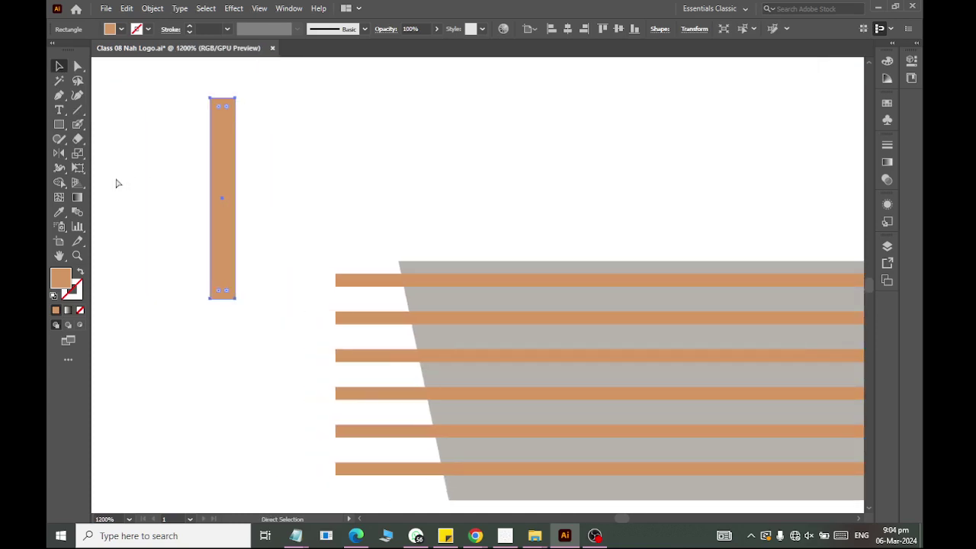
{"action": "left_click", "coordinate": [253, 207]}
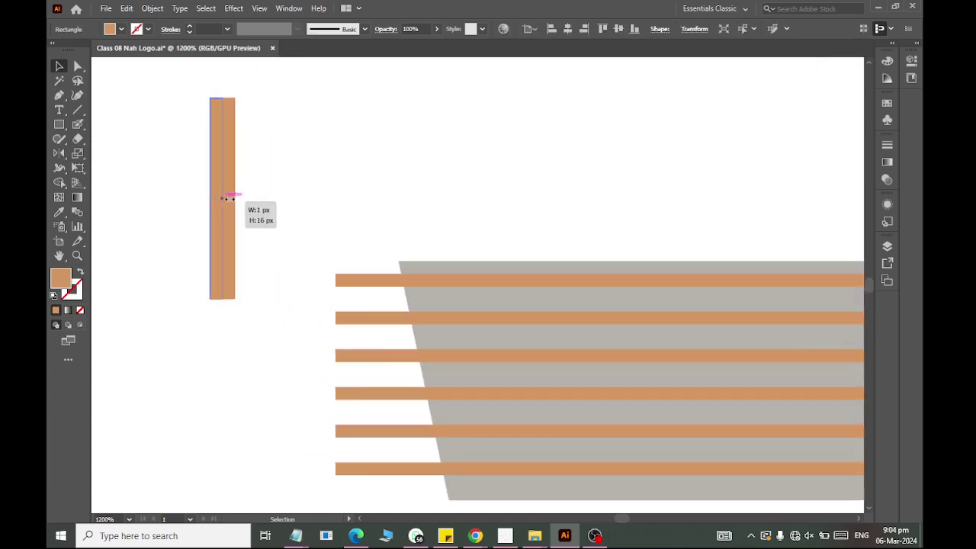
{"action": "left_click_drag", "start_coordinate": [236, 198], "coordinate": [222, 199]}
{"action": "left_click", "coordinate": [196, 266]}
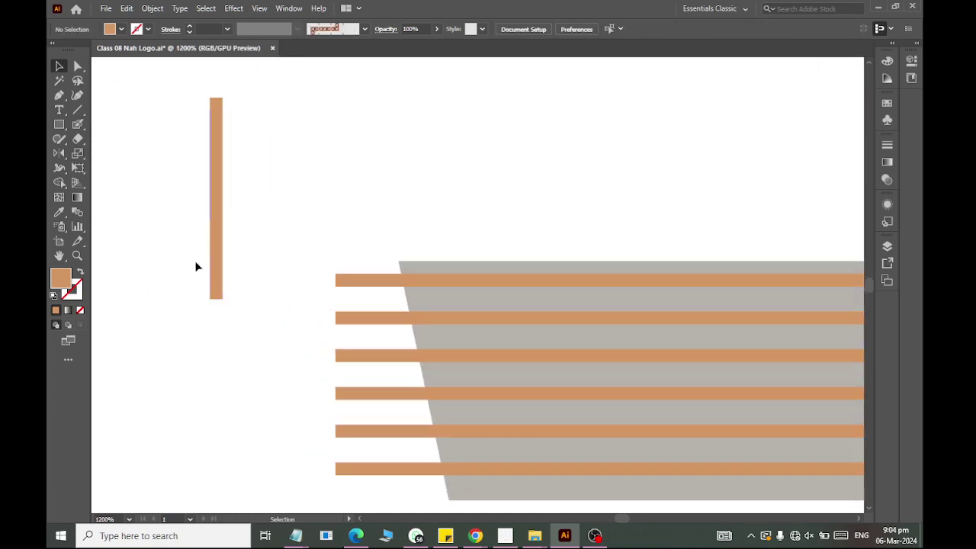
Slant the bar by offsetting its bottom anchor points and move it toward the top strip.
{"action": "left_click", "coordinate": [77, 67]}
{"action": "mouse_move", "coordinate": [164, 287]}
{"action": "left_mouse_down"}
{"action": "mouse_move", "coordinate": [246, 311]}
{"action": "mouse_move", "coordinate": [257, 302]}
{"action": "mouse_move", "coordinate": [234, 367]}
{"action": "left_mouse_up"}
{"action": "left_click", "coordinate": [60, 67]}
{"action": "scroll", "coordinate": [218, 348], "scroll_direction": "up", "scroll_amount": 2}
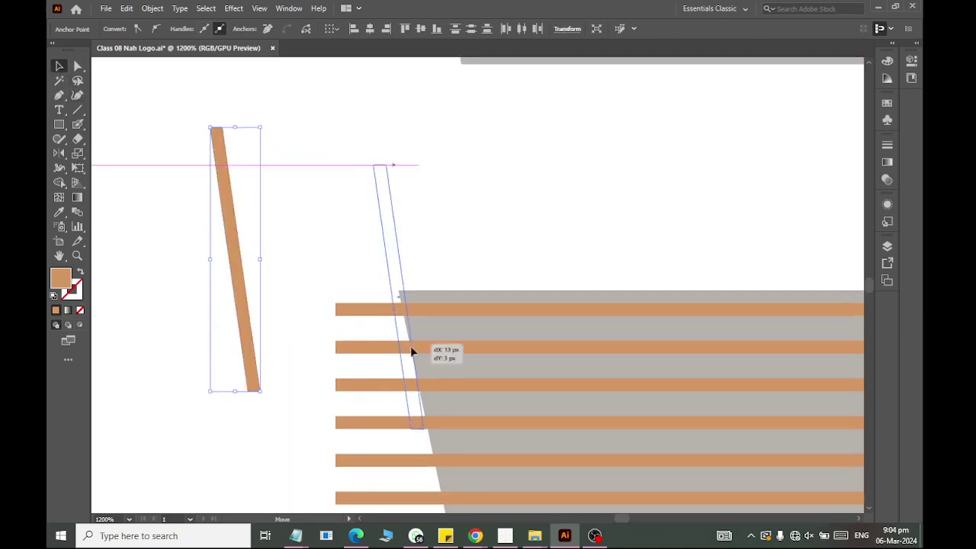
{"action": "left_click_drag", "start_coordinate": [239, 305], "coordinate": [364, 241]}
Fill the bar darker brown and lengthen it across the keyboard's left end.
{"action": "left_click", "coordinate": [136, 31]}
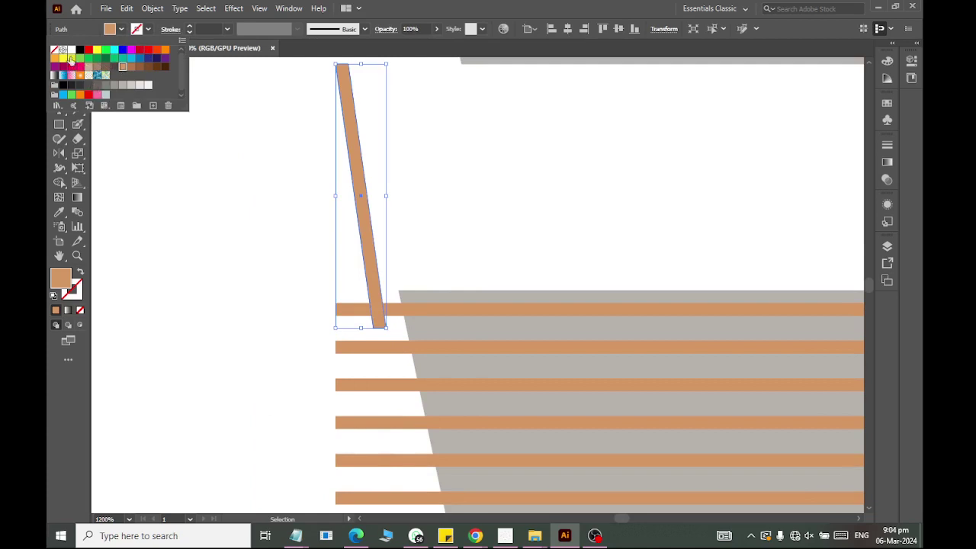
{"action": "left_click", "coordinate": [131, 67]}
{"action": "scroll", "coordinate": [252, 248], "scroll_direction": "down", "scroll_amount": 3}
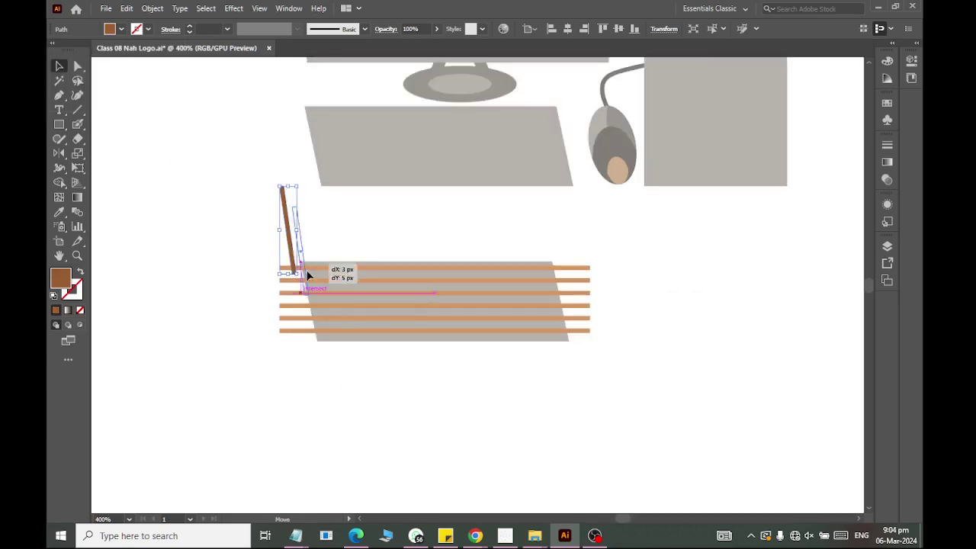
{"action": "left_click_drag", "start_coordinate": [284, 248], "coordinate": [332, 306]}
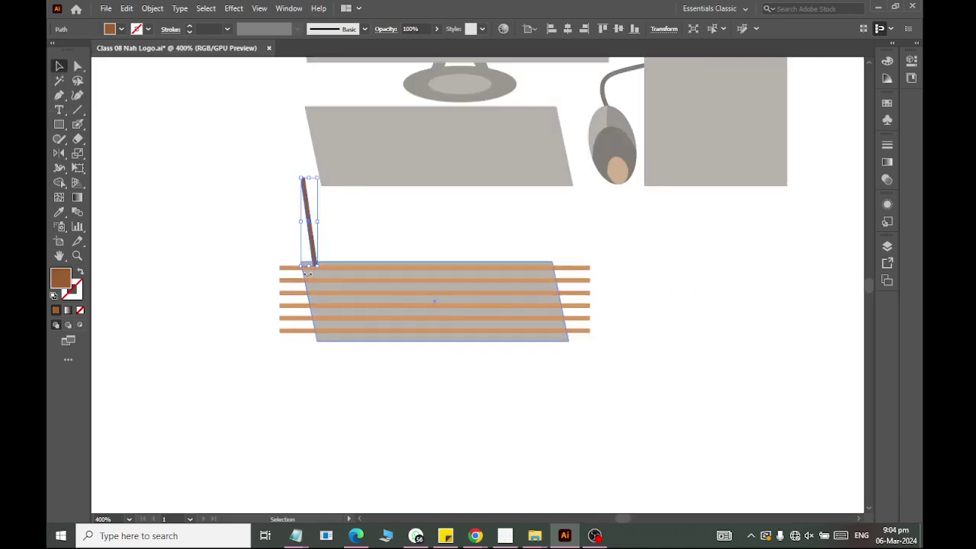
{"action": "left_click_drag", "start_coordinate": [309, 265], "coordinate": [308, 299]}
{"action": "left_click_drag", "start_coordinate": [310, 255], "coordinate": [327, 310]}
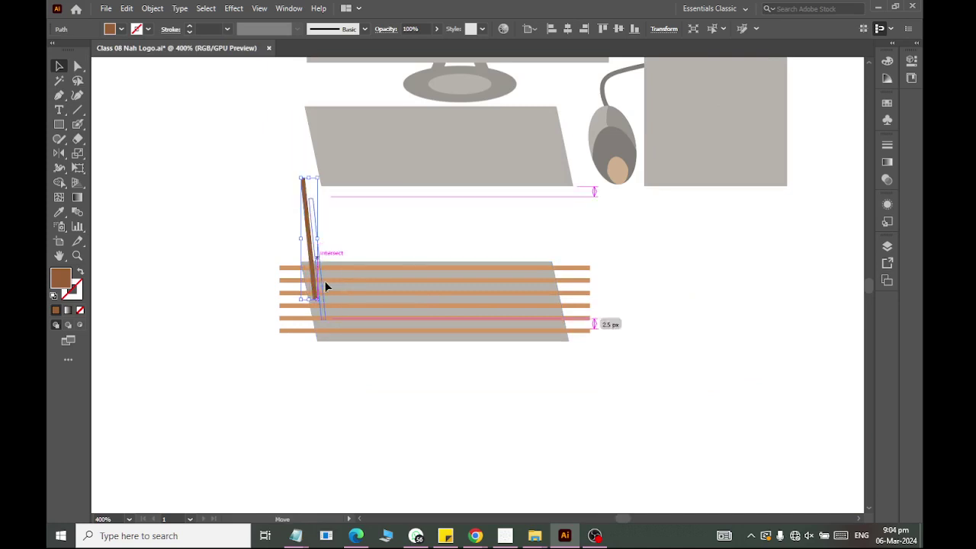
{"action": "key", "text": "v"}
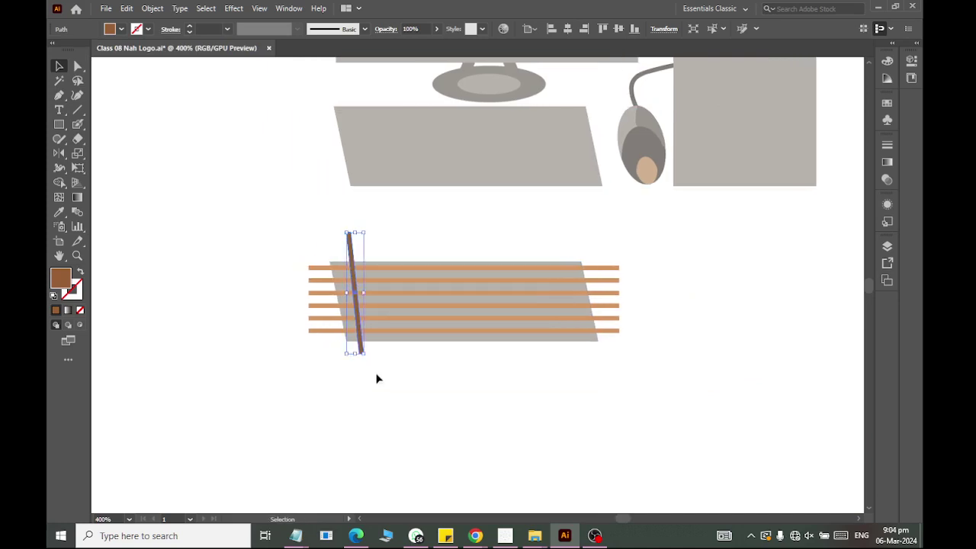
{"action": "scroll", "coordinate": [368, 349], "scroll_direction": "up", "scroll_amount": 2}
Drag the brown strip's top anchors left so it matches the keyboard's slant.
{"action": "left_click", "coordinate": [78, 67]}
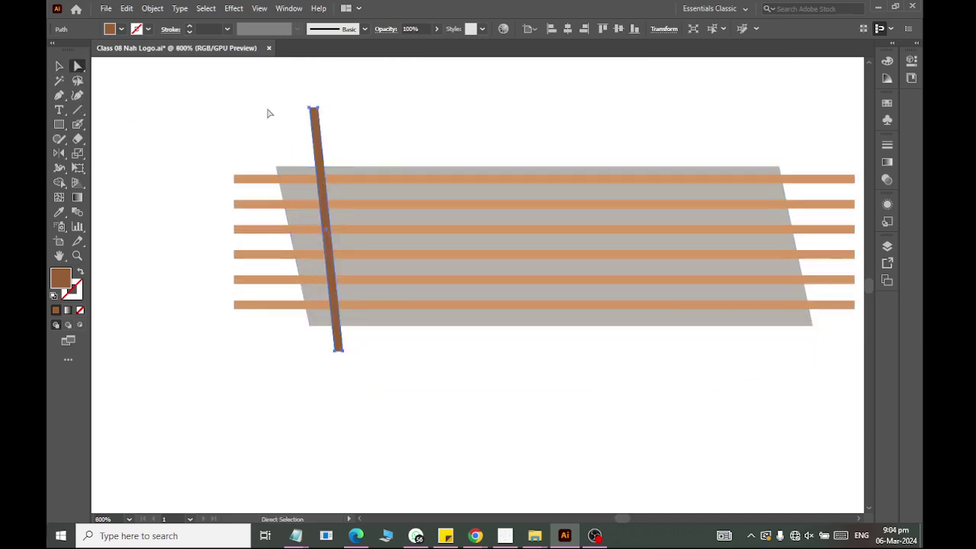
{"action": "left_click_drag", "start_coordinate": [353, 132], "coordinate": [296, 120]}
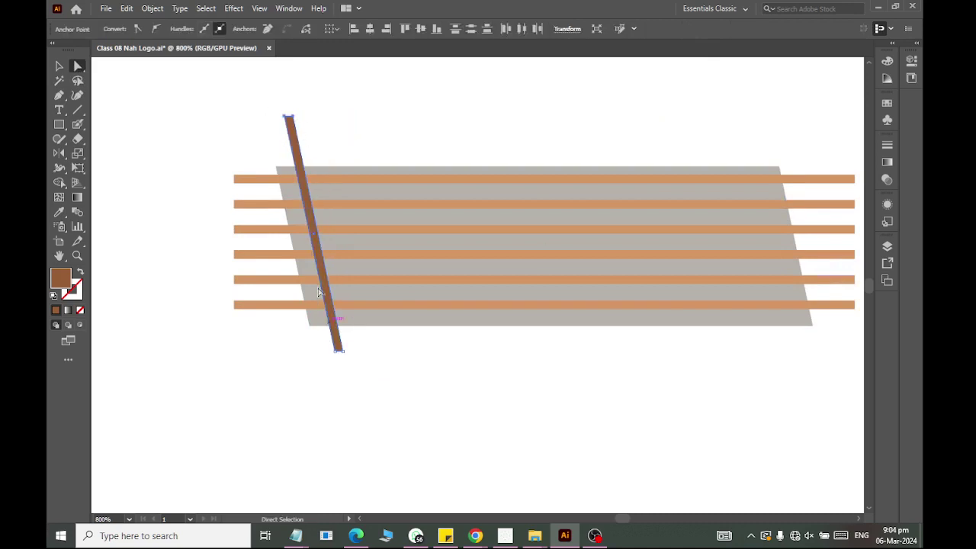
{"action": "left_click", "coordinate": [337, 409]}
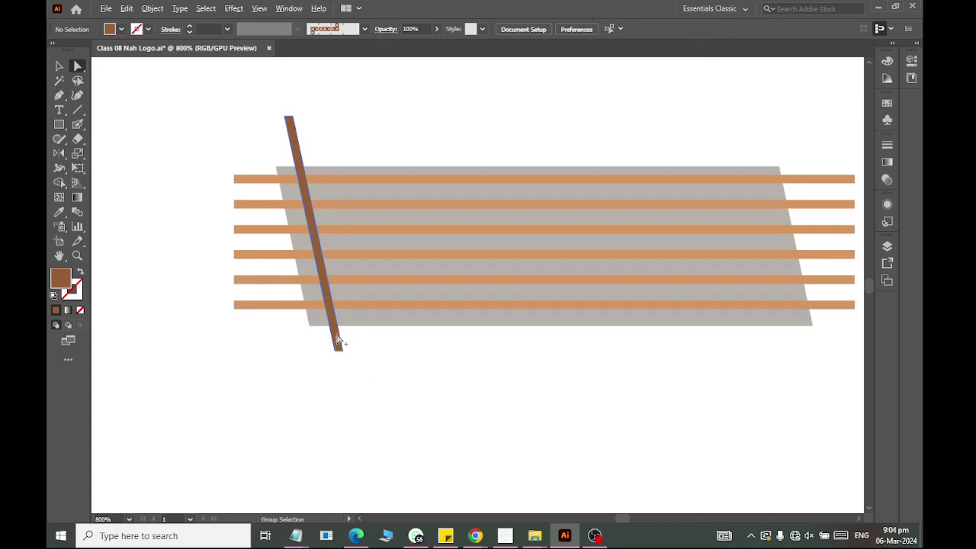
{"action": "left_click", "coordinate": [59, 65]}
Copy the brown strip to the right and repeat the copy at equal spacing.
{"action": "left_click_drag", "start_coordinate": [338, 346], "coordinate": [381, 343]}
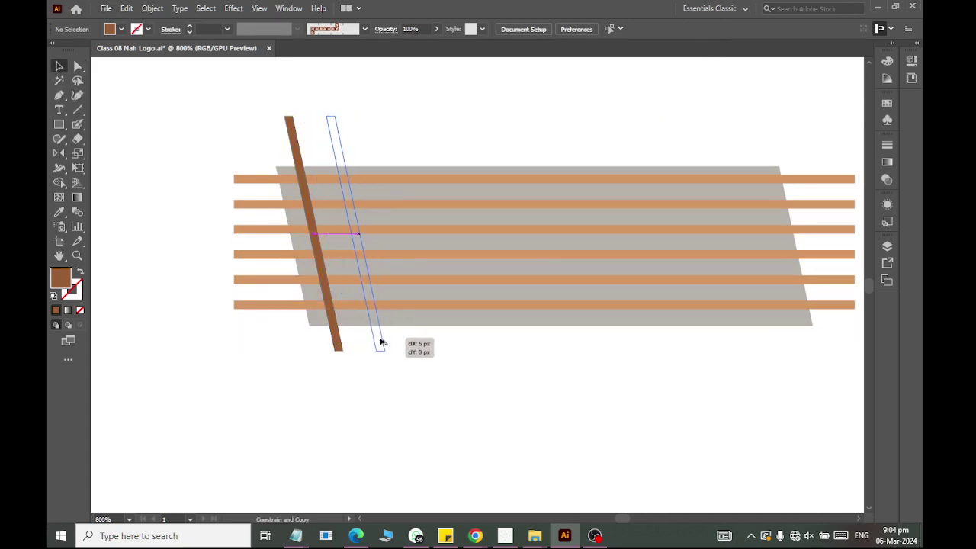
{"action": "left_click_drag", "start_coordinate": [372, 343], "coordinate": [364, 343]}
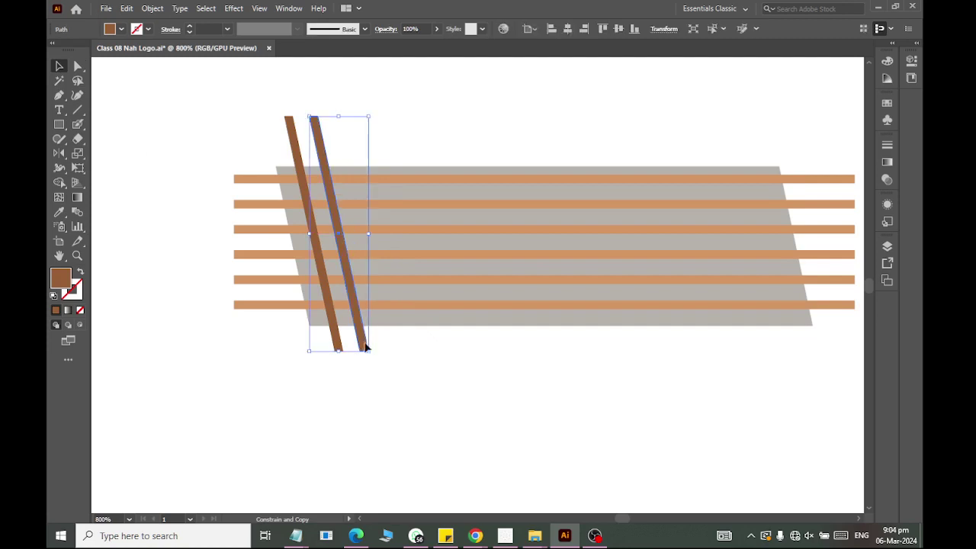
{"action": "key", "text": "a"}
{"action": "key", "text": "ctrl+d"}
{"action": "key", "text": "ctrl+d"}
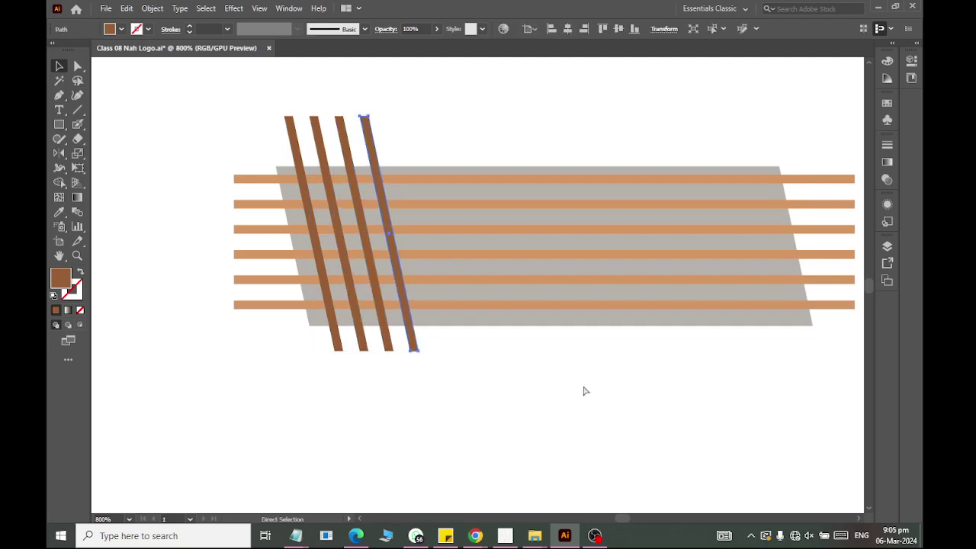
{"action": "key", "text": "ctrl+d"}
{"action": "key", "text": "ctrl+d"}
{"action": "key", "text": "ctrl+d"}
{"action": "key", "text": "ctrl+d"}
{"action": "key", "text": "ctrl+d"}
{"action": "key", "text": "ctrl+d"}
{"action": "key", "text": "ctrl+d"}
{"action": "key", "text": "ctrl+d"}
{"action": "key", "text": "ctrl+d"}
{"action": "key", "text": "ctrl+d"}
{"action": "key", "text": "ctrl+d"}
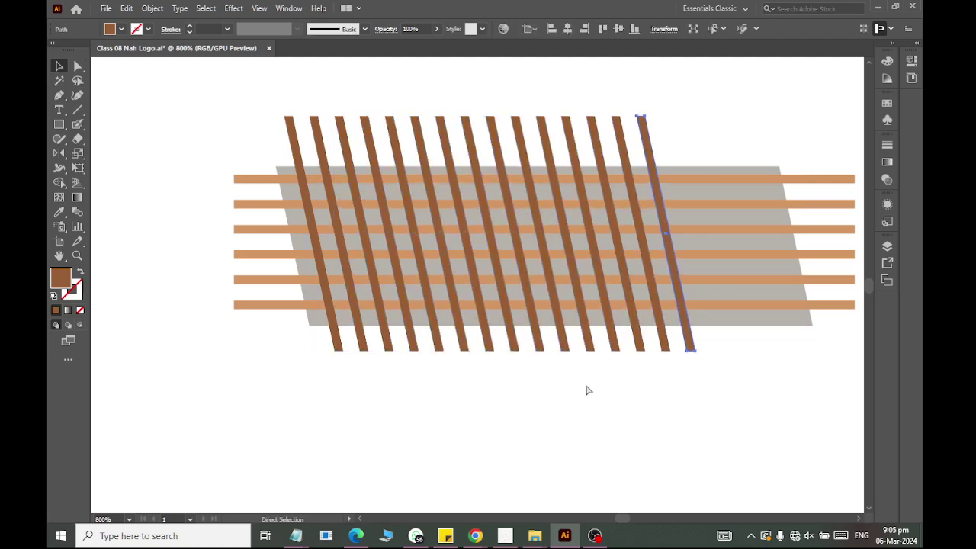
{"action": "key", "text": "ctrl+d"}
{"action": "key", "text": "ctrl+d"}
{"action": "key", "text": "ctrl+d"}
{"action": "key", "text": "ctrl+d"}
{"action": "key", "text": "ctrl+d"}
{"action": "key", "text": "v"}
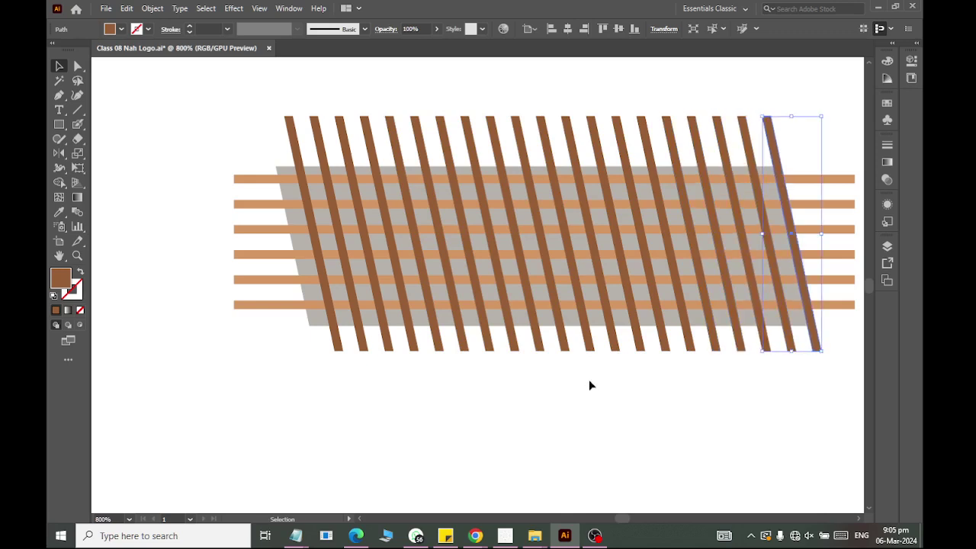
Marquee-select the keyboard together with all the orange and brown strips.
{"action": "left_click", "coordinate": [812, 357]}
{"action": "left_click", "coordinate": [833, 359]}
{"action": "scroll", "coordinate": [560, 305], "scroll_direction": "down", "scroll_amount": 1}
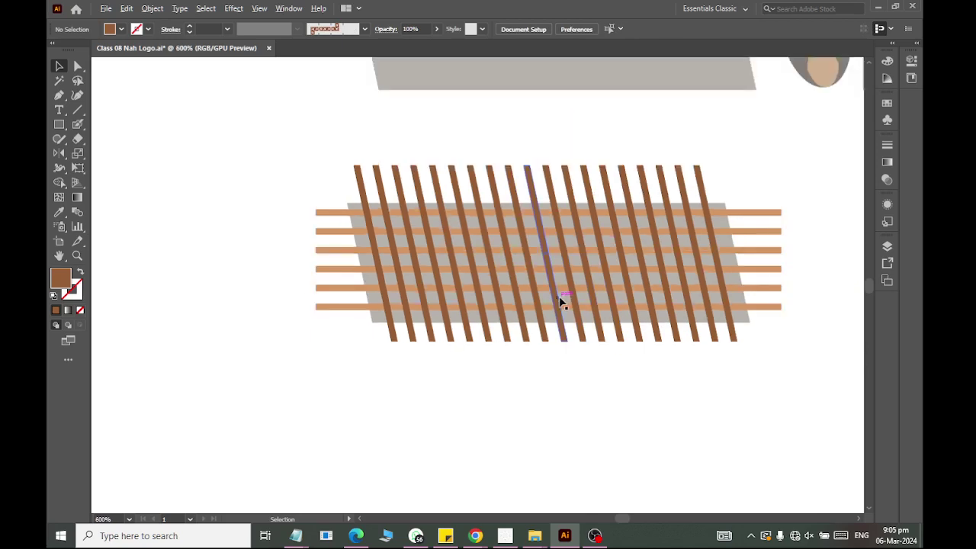
{"action": "key", "text": "a"}
{"action": "scroll", "coordinate": [495, 321], "scroll_direction": "right", "scroll_amount": 1}
{"action": "scroll", "coordinate": [465, 335], "scroll_direction": "right", "scroll_amount": 1}
{"action": "key", "text": "v"}
{"action": "scroll", "coordinate": [425, 330], "scroll_direction": "up", "scroll_amount": 1}
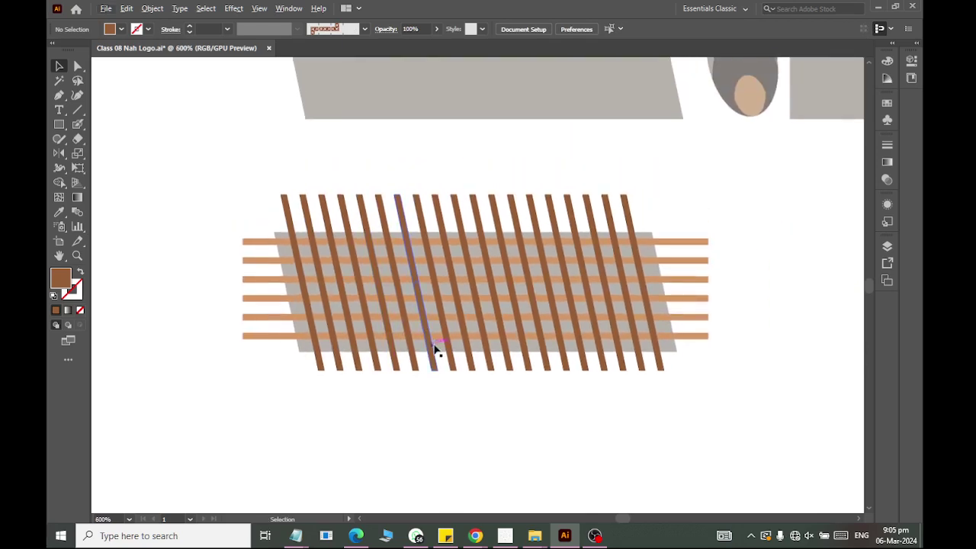
{"action": "left_click_drag", "start_coordinate": [255, 280], "coordinate": [742, 412]}
{"action": "scroll", "coordinate": [665, 417], "scroll_direction": "up", "scroll_amount": 1}
{"action": "scroll", "coordinate": [481, 347], "scroll_direction": "left", "scroll_amount": 1}
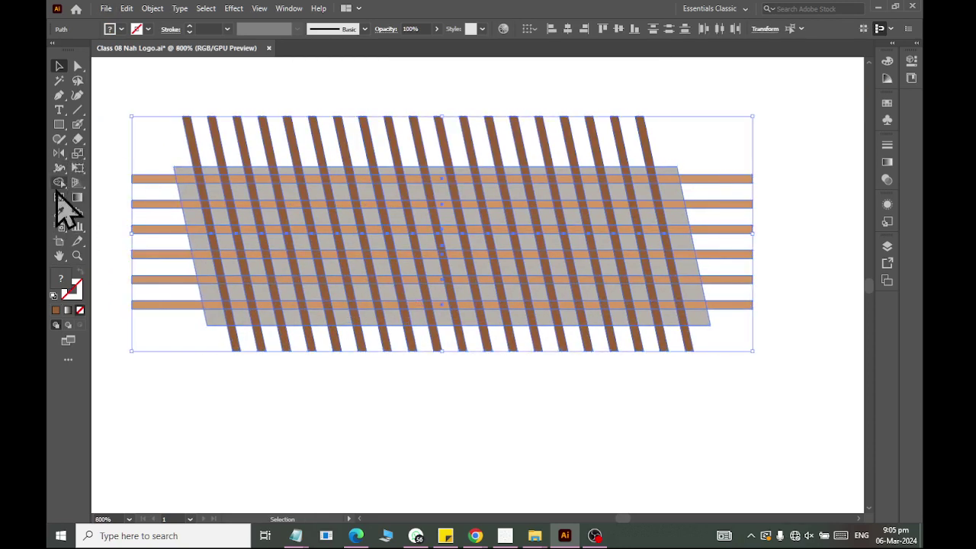
With Shape Builder, delete the strip ends overhanging the keyboard's top, right, bottom and left edges.
{"action": "left_click", "coordinate": [59, 183]}
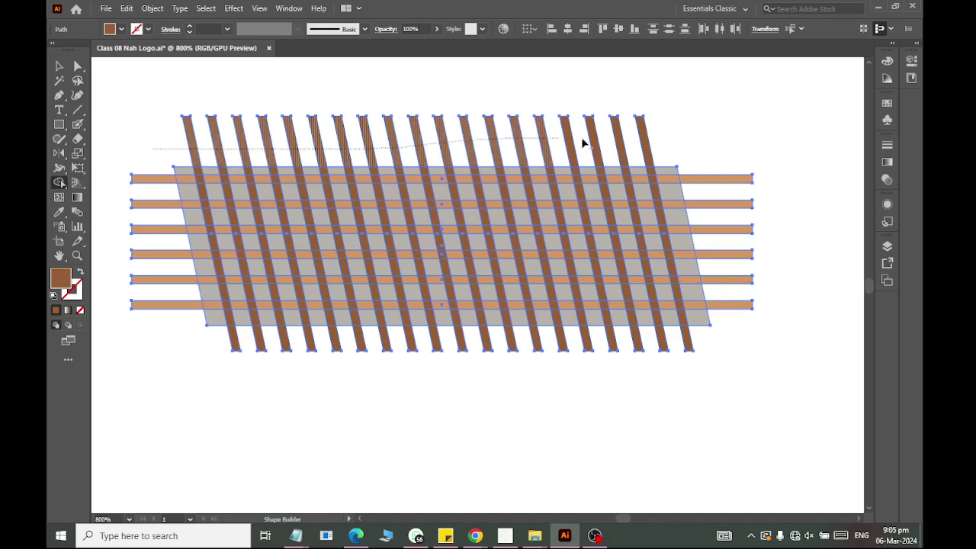
{"action": "left_click_drag", "start_coordinate": [183, 138], "coordinate": [682, 148]}
{"action": "left_click_drag", "start_coordinate": [724, 171], "coordinate": [751, 312]}
{"action": "left_click_drag", "start_coordinate": [728, 351], "coordinate": [312, 334]}
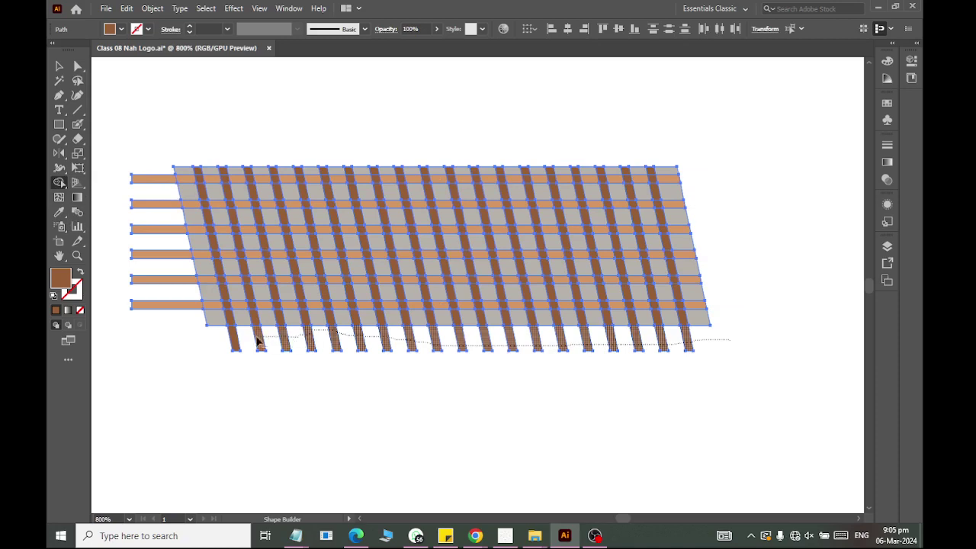
{"action": "left_click_drag", "start_coordinate": [312, 333], "coordinate": [204, 349]}
{"action": "left_click_drag", "start_coordinate": [148, 163], "coordinate": [139, 445]}
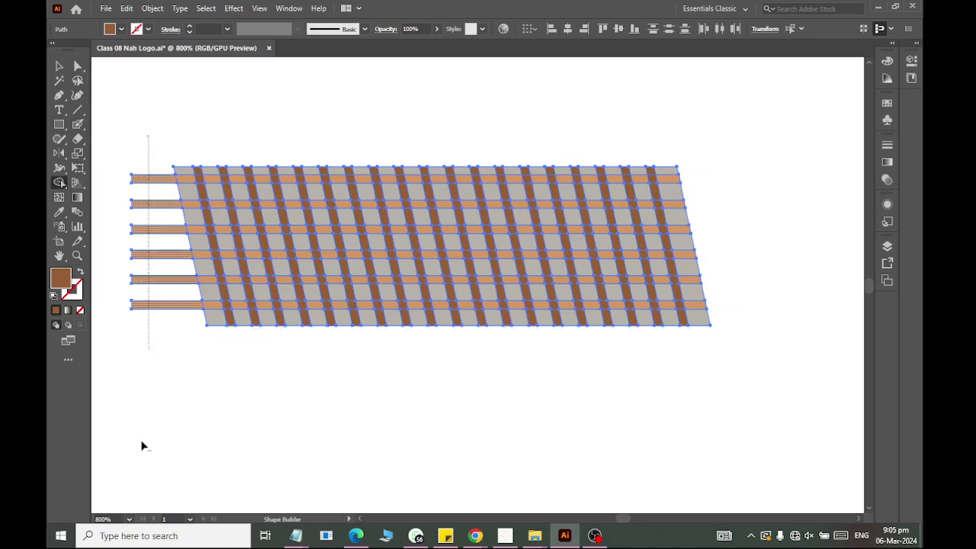
Merge several adjacent cells in the bottom orange row into a single brown bar.
{"action": "scroll", "coordinate": [305, 233], "scroll_direction": "down", "scroll_amount": 1}
{"action": "scroll", "coordinate": [302, 223], "scroll_direction": "up", "scroll_amount": 2}
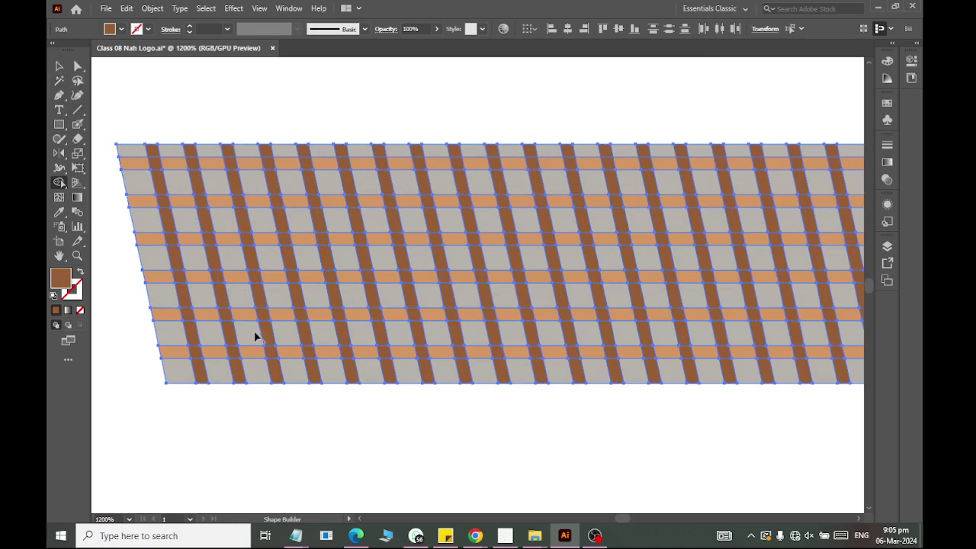
{"action": "scroll", "coordinate": [255, 335], "scroll_direction": "down", "scroll_amount": 1}
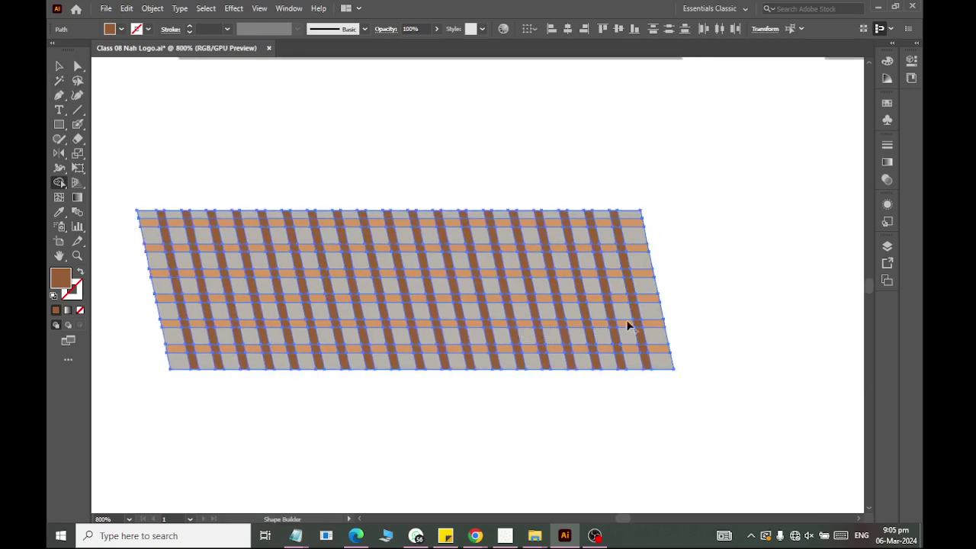
{"action": "scroll", "coordinate": [374, 345], "scroll_direction": "up", "scroll_amount": 1}
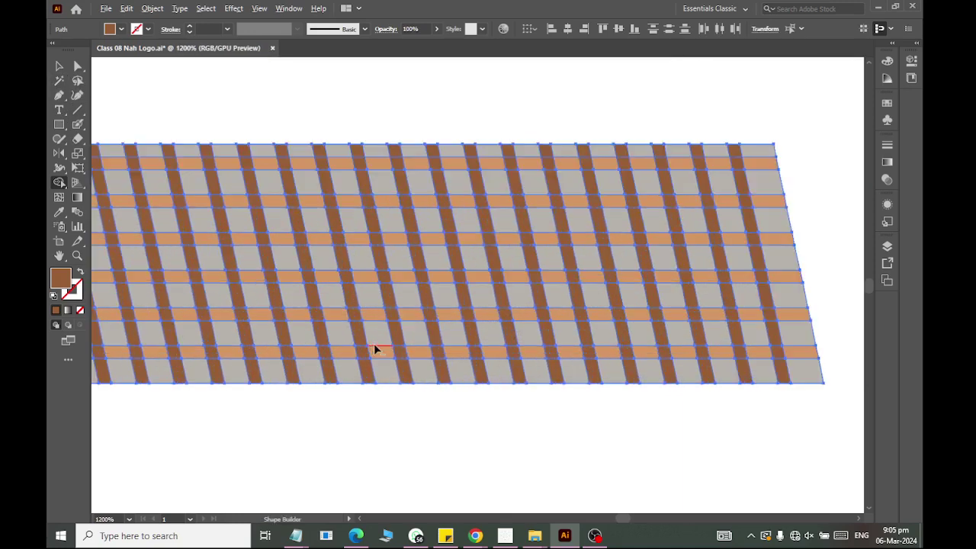
{"action": "scroll", "coordinate": [362, 366], "scroll_direction": "up", "scroll_amount": 1}
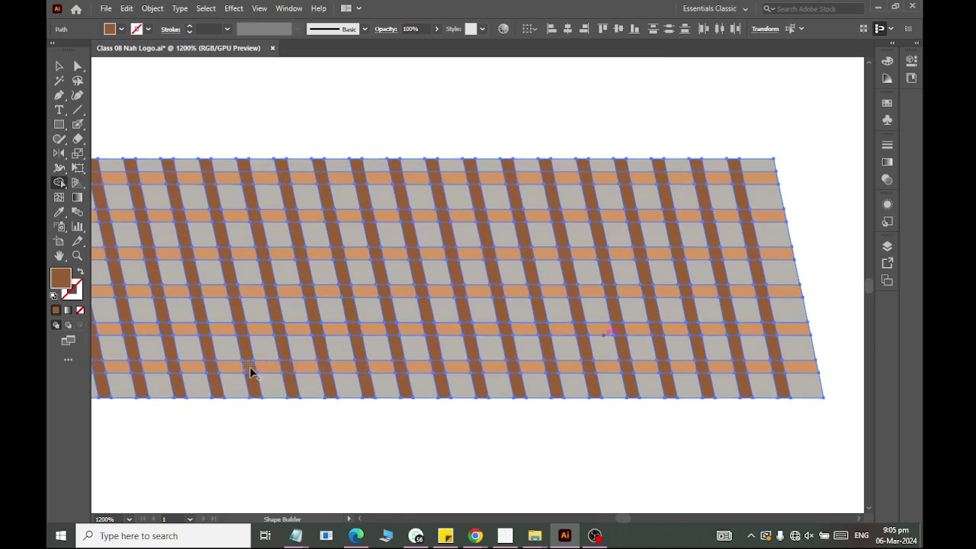
{"action": "scroll", "coordinate": [175, 374], "scroll_direction": "left", "scroll_amount": 2}
{"action": "scroll", "coordinate": [164, 374], "scroll_direction": "left", "scroll_amount": 1}
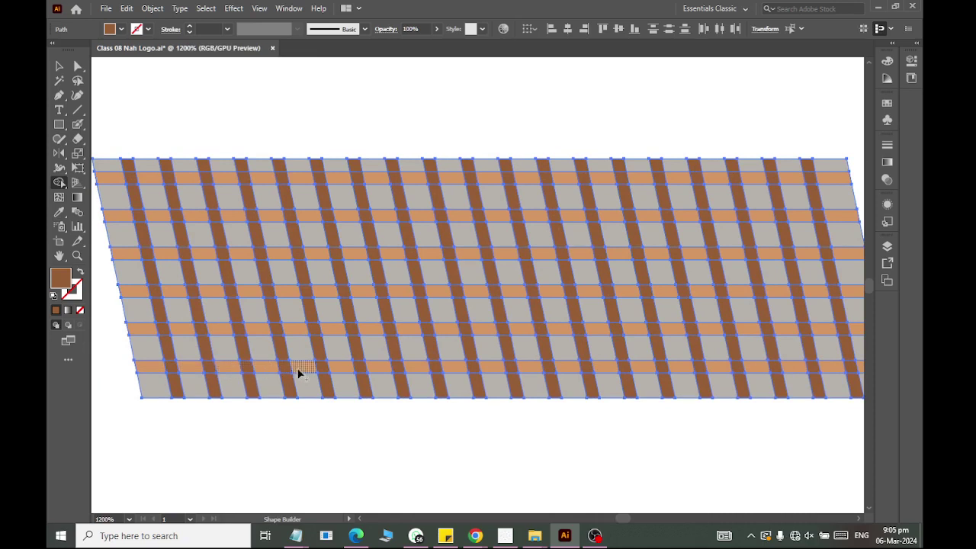
{"action": "left_click_drag", "start_coordinate": [285, 369], "coordinate": [327, 372]}
{"action": "left_click_drag", "start_coordinate": [396, 368], "coordinate": [397, 367]}
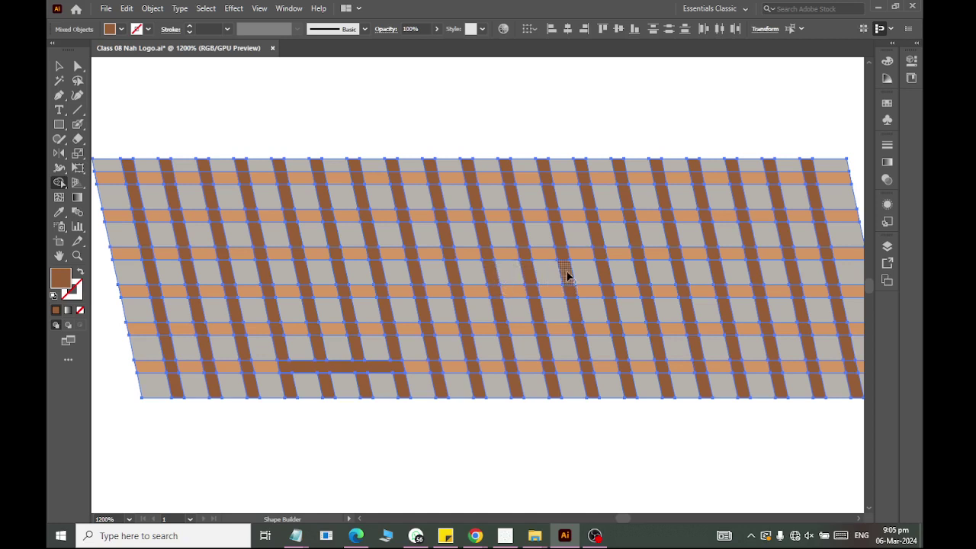
Merge adjacent plaid cells along a brown stripe into a single shape.
{"action": "left_click_drag", "start_coordinate": [566, 270], "coordinate": [548, 291]}
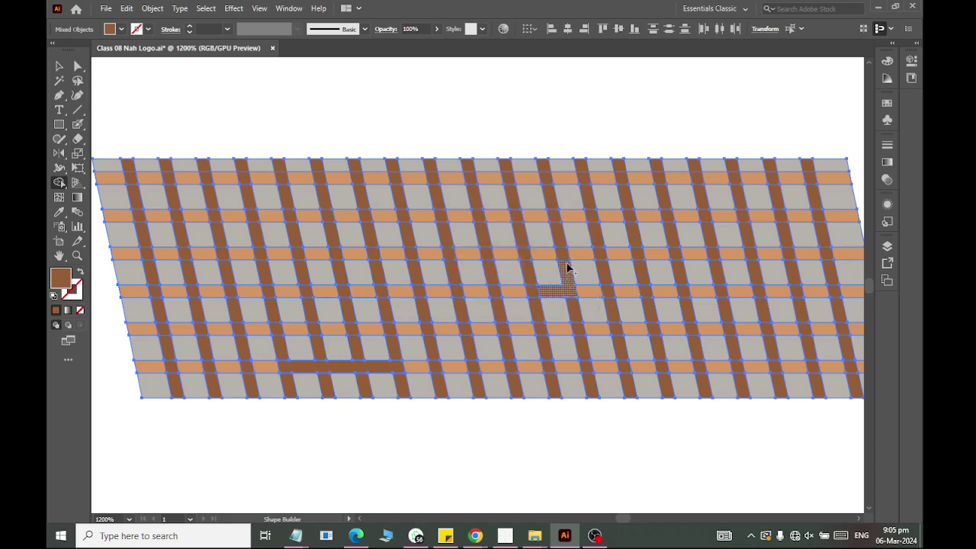
{"action": "key", "text": "ctrl"}
{"action": "scroll", "coordinate": [516, 310], "scroll_direction": "right", "scroll_amount": 3}
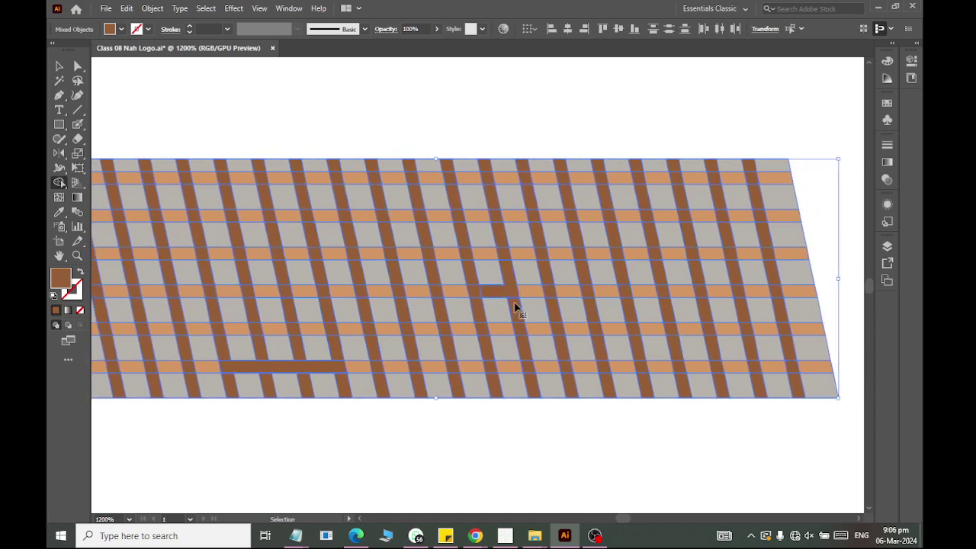
{"action": "scroll", "coordinate": [732, 370], "scroll_direction": "right", "scroll_amount": 2}
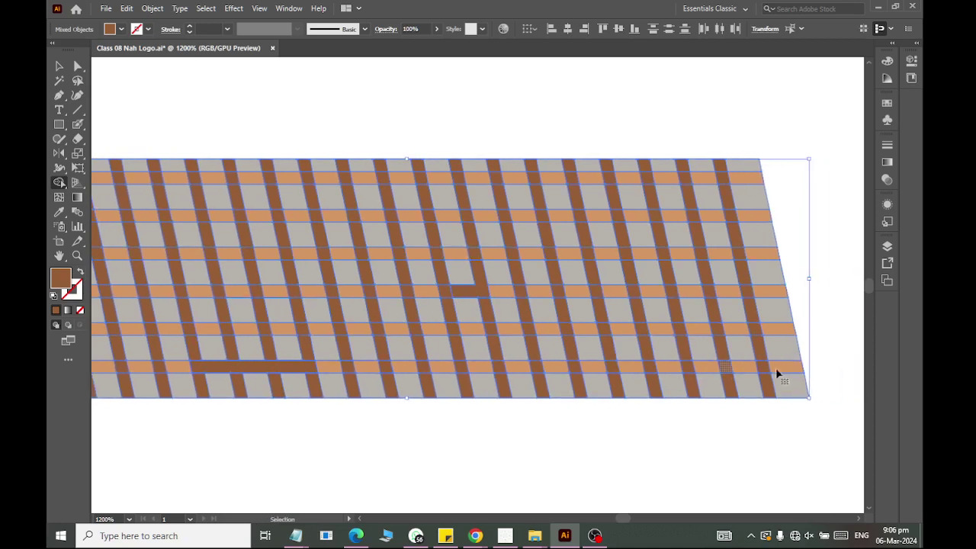
Merge the cells of the right-edge brown stripe into one continuous piece.
{"action": "mouse_move", "coordinate": [754, 331]}
{"action": "left_mouse_down"}
{"action": "mouse_move", "coordinate": [766, 363]}
{"action": "mouse_move", "coordinate": [761, 355]}
{"action": "left_mouse_up"}
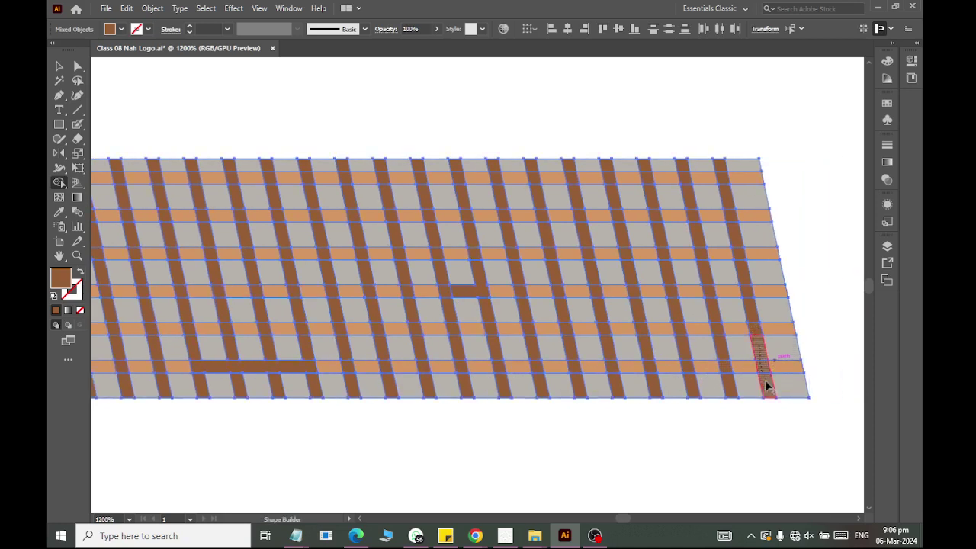
{"action": "left_click_drag", "start_coordinate": [767, 390], "coordinate": [767, 395]}
{"action": "left_click_drag", "start_coordinate": [764, 363], "coordinate": [753, 327]}
{"action": "left_click_drag", "start_coordinate": [761, 365], "coordinate": [748, 367]}
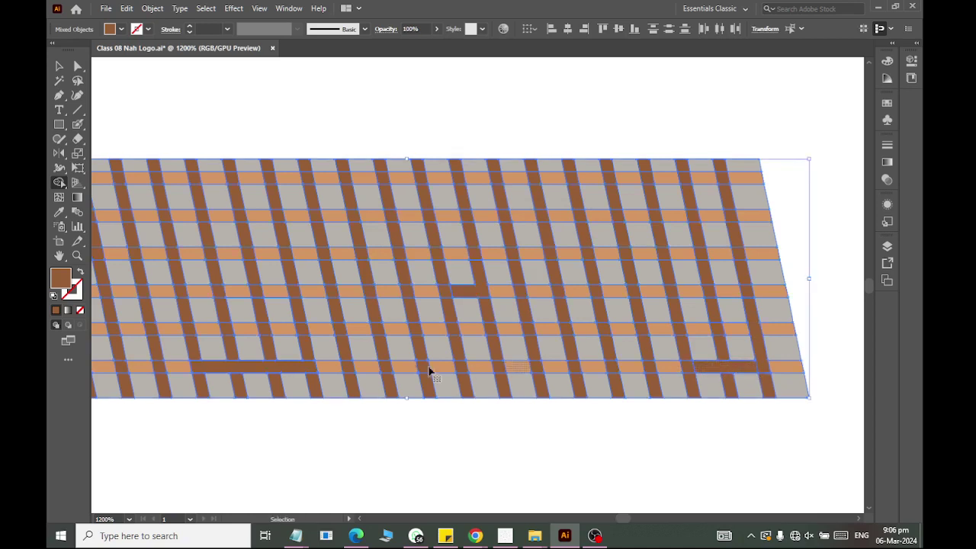
{"action": "scroll", "coordinate": [194, 282], "scroll_direction": "left", "scroll_amount": 2}
{"action": "left_click", "coordinate": [59, 66]}
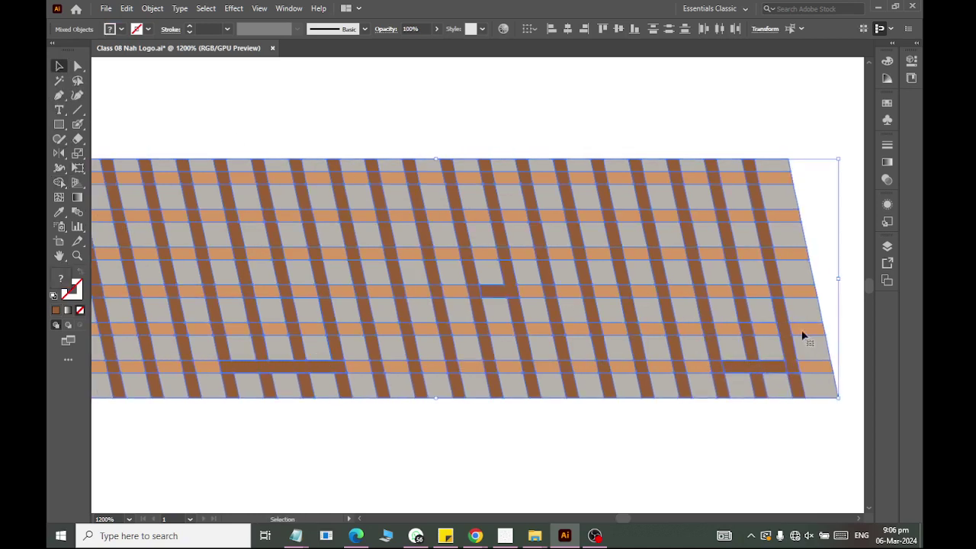
Try brown and grey fills on the selected plaid, then undo both.
{"action": "left_click", "coordinate": [120, 29]}
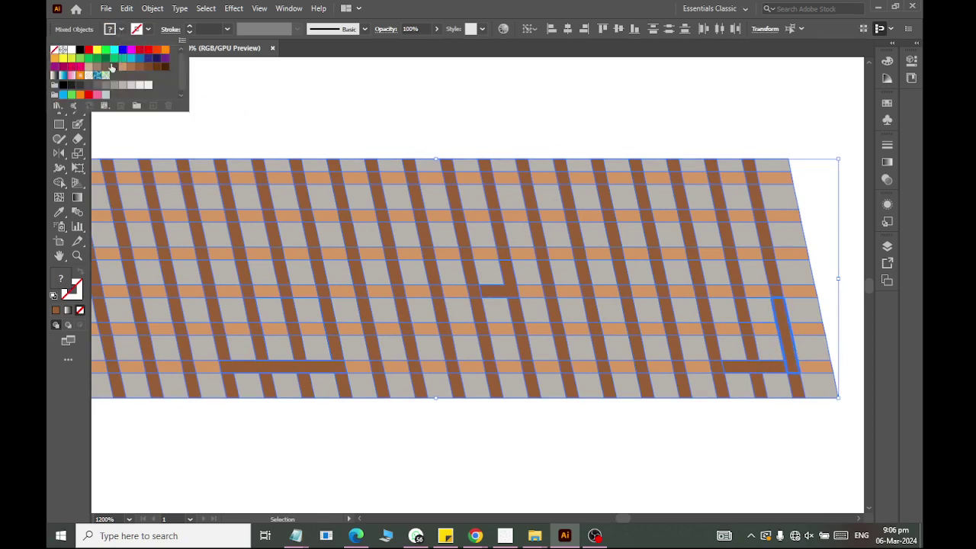
{"action": "left_click", "coordinate": [105, 71]}
{"action": "left_click", "coordinate": [733, 450]}
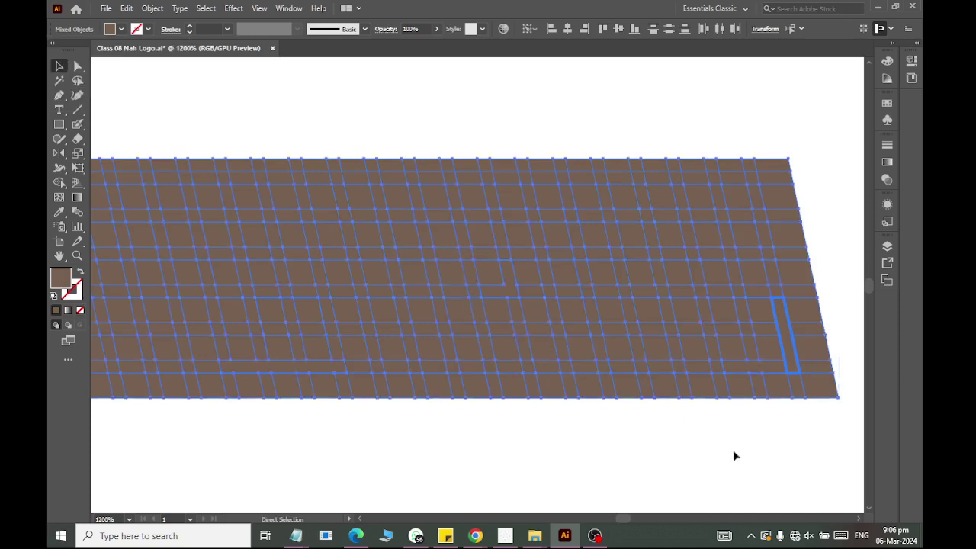
{"action": "key", "text": "ctrl+z"}
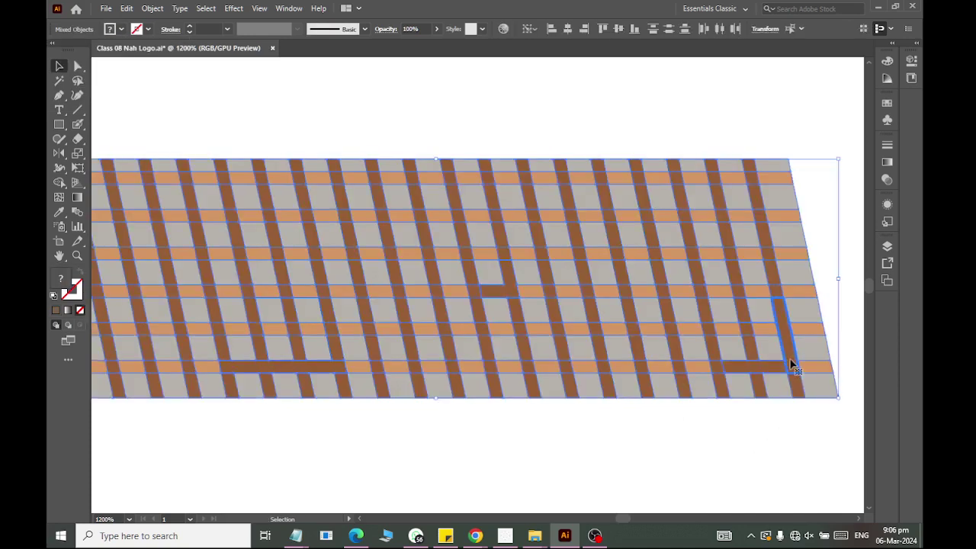
{"action": "left_click", "coordinate": [118, 29]}
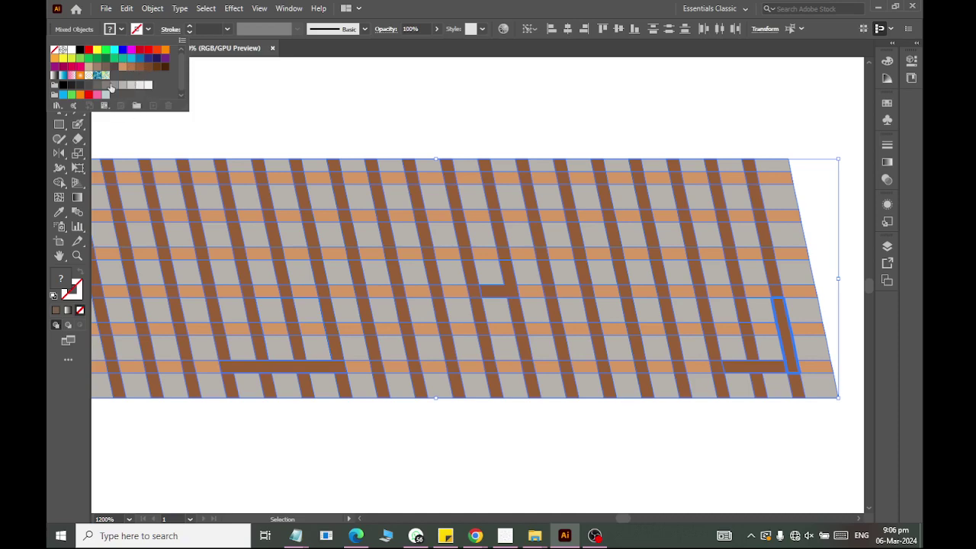
{"action": "left_click", "coordinate": [106, 86]}
{"action": "key", "text": "Escape"}
{"action": "key", "text": "ctrl+z"}
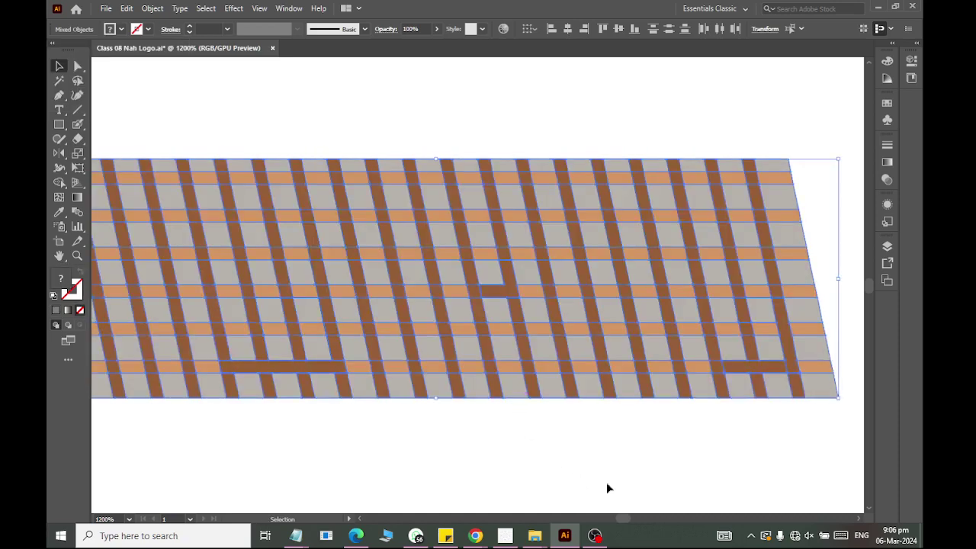
{"action": "left_click", "coordinate": [606, 482]}
Fill the merged stripe piece near the right edge light green.
{"action": "key", "text": "a"}
{"action": "left_click_drag", "start_coordinate": [784, 353], "coordinate": [811, 364]}
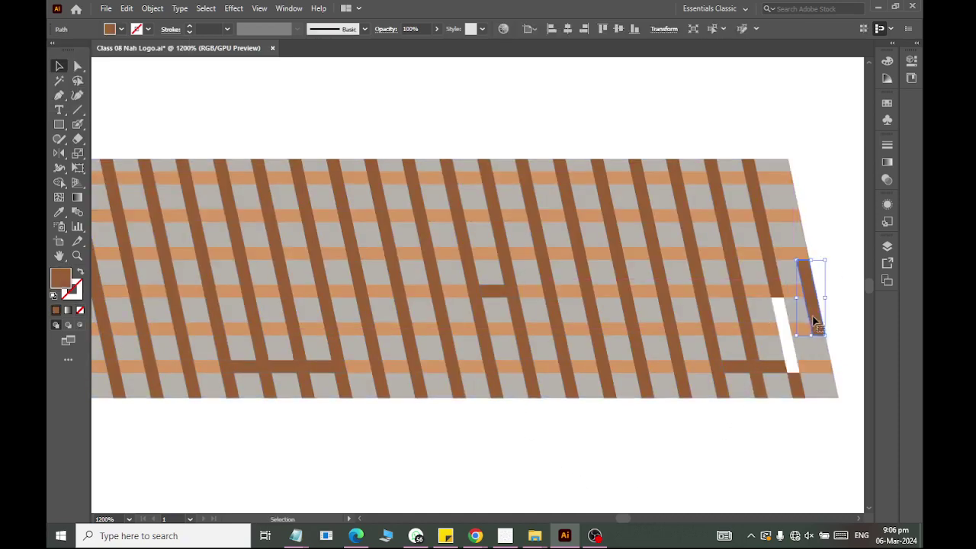
{"action": "key", "text": "v"}
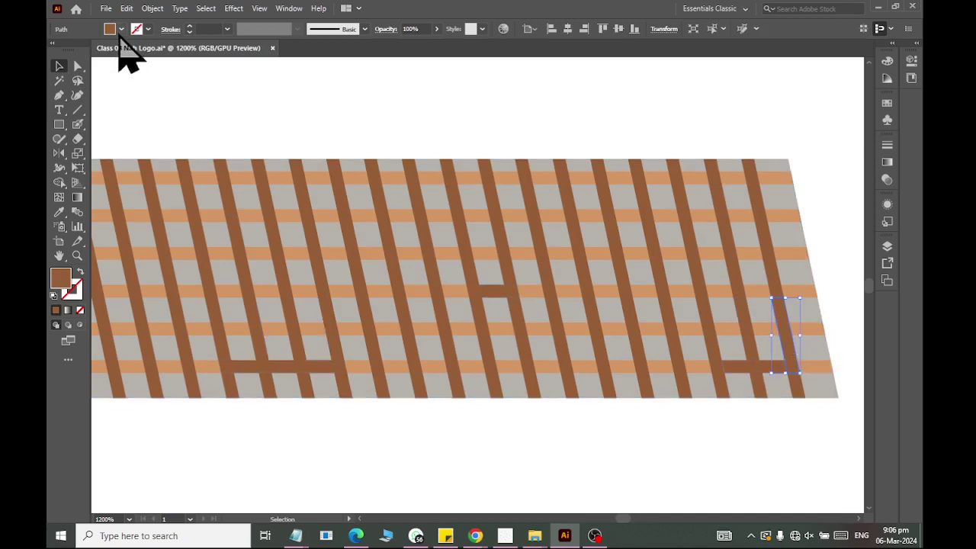
{"action": "left_click", "coordinate": [120, 29]}
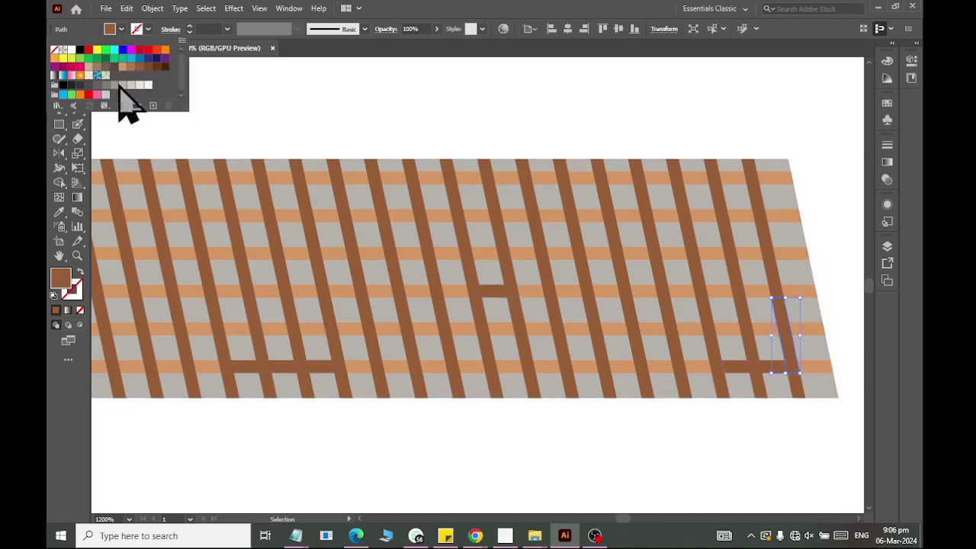
{"action": "left_click", "coordinate": [112, 85]}
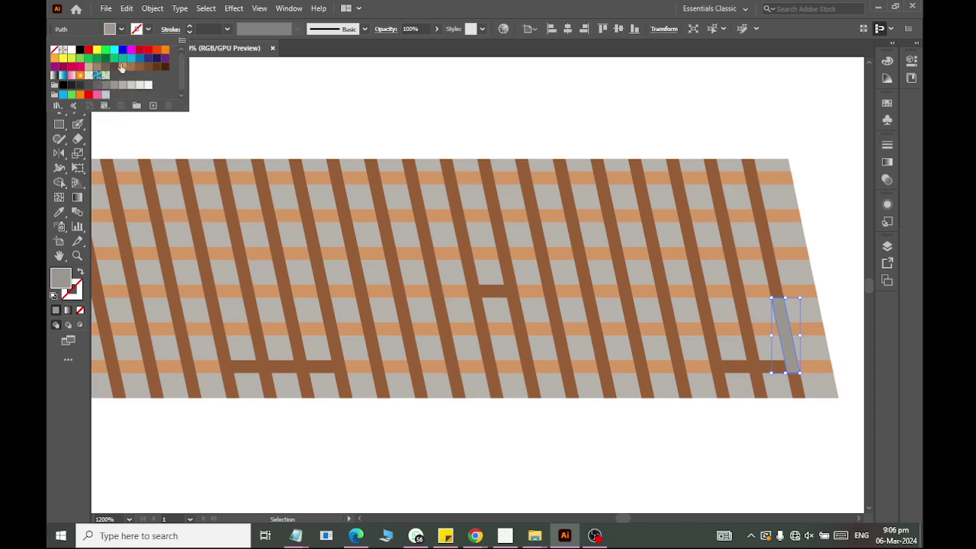
{"action": "left_click", "coordinate": [156, 67]}
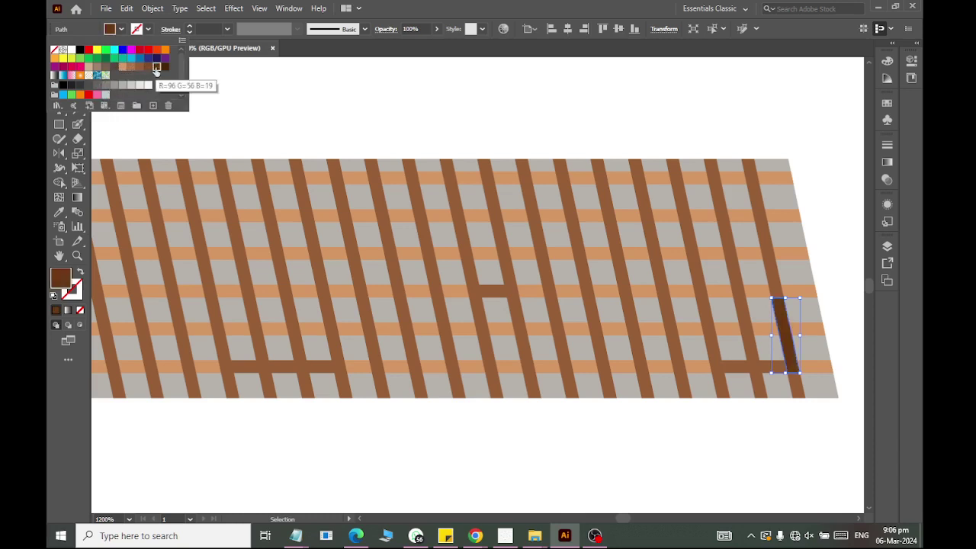
{"action": "left_click", "coordinate": [80, 58]}
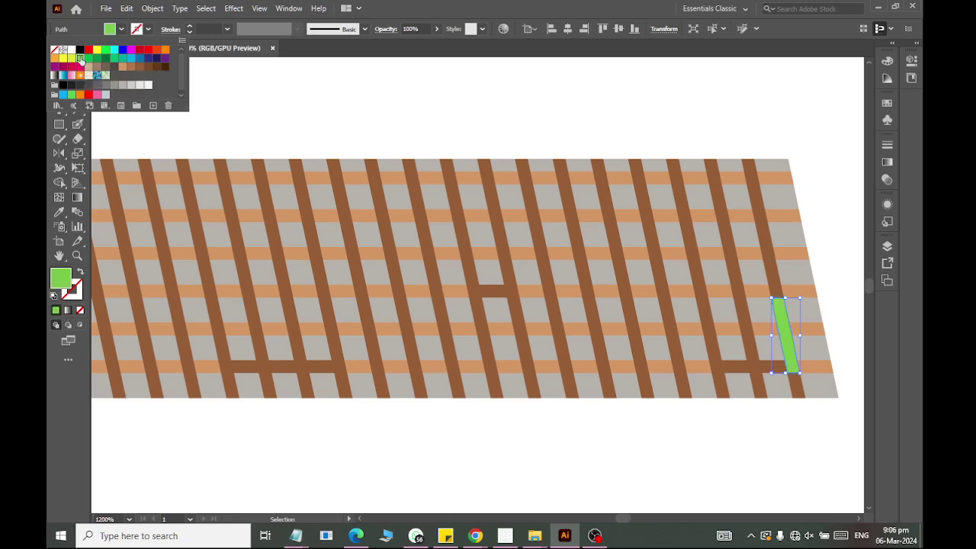
Fill the small horizontal bar near the right edge a darker green.
{"action": "left_click", "coordinate": [758, 369]}
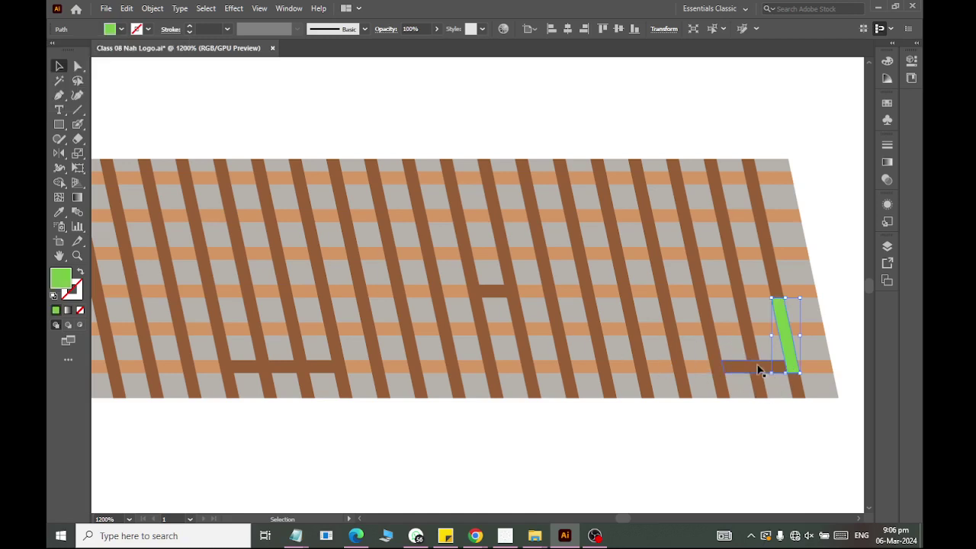
{"action": "left_click", "coordinate": [120, 29]}
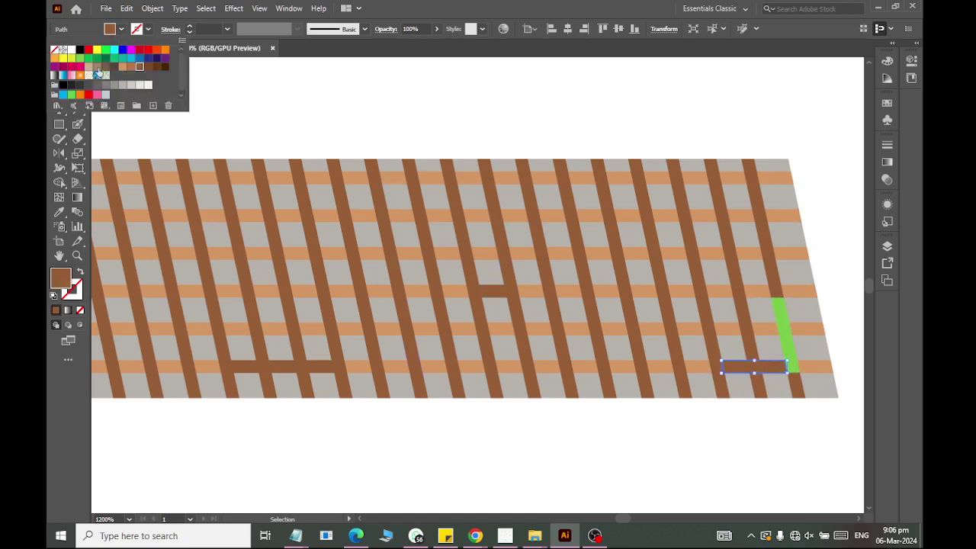
{"action": "left_click", "coordinate": [80, 58]}
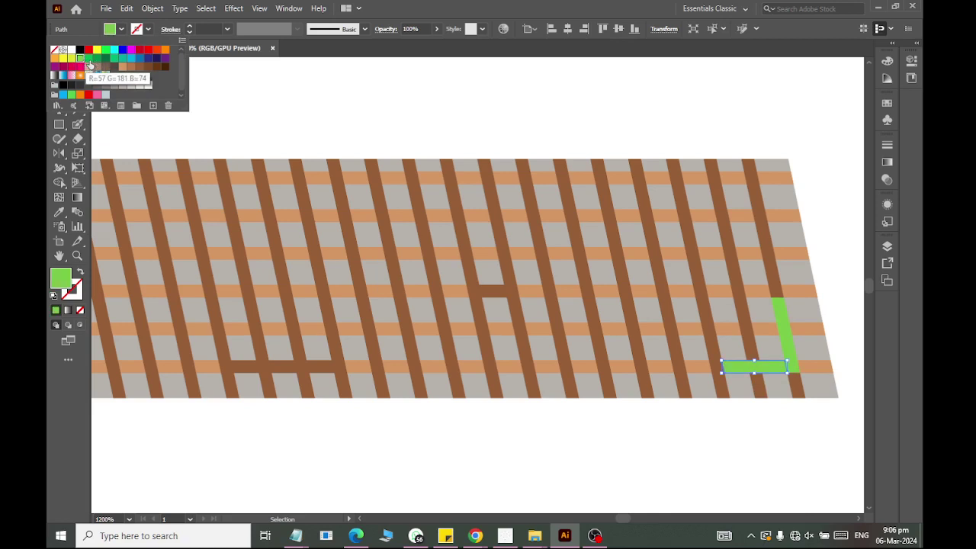
{"action": "left_click", "coordinate": [97, 57]}
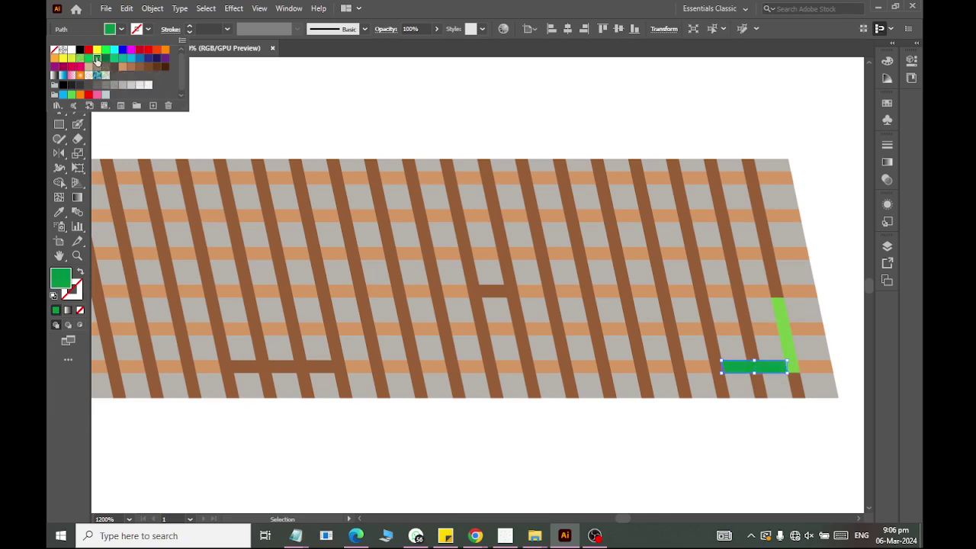
{"action": "key", "text": "Escape"}
Fill the long horizontal bar at lower left bright green.
{"action": "scroll", "coordinate": [472, 450], "scroll_direction": "left", "scroll_amount": 2}
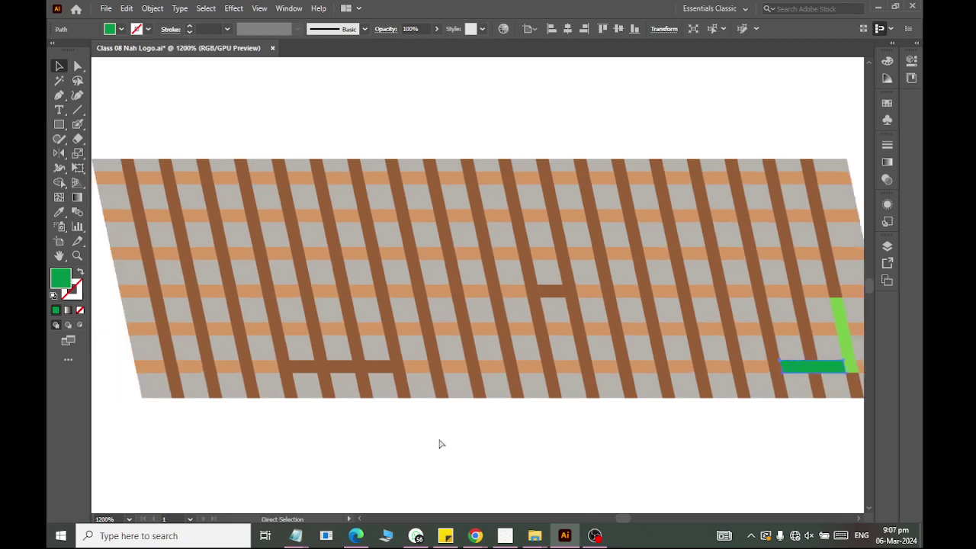
{"action": "scroll", "coordinate": [411, 411], "scroll_direction": "left", "scroll_amount": 1}
{"action": "left_click", "coordinate": [381, 372]}
{"action": "left_click", "coordinate": [114, 29]}
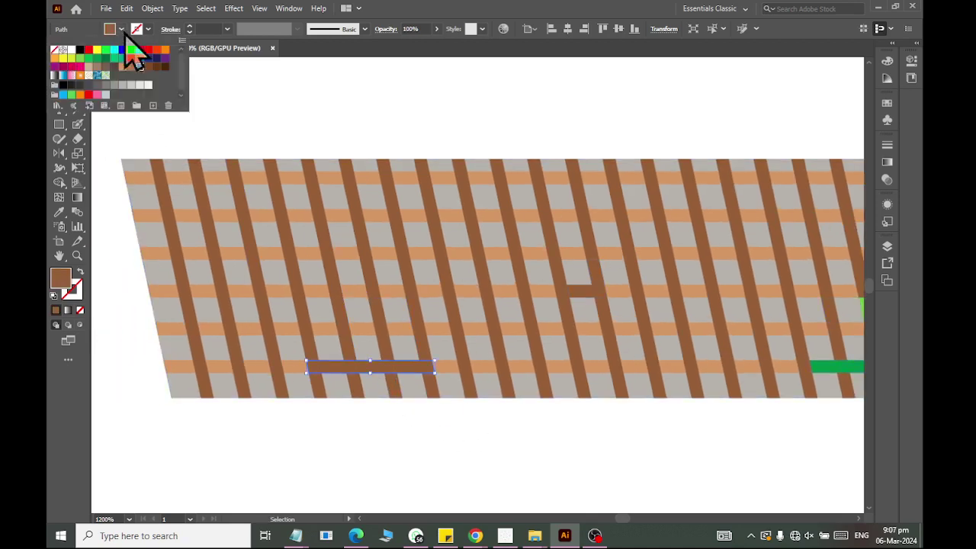
{"action": "left_click", "coordinate": [88, 58]}
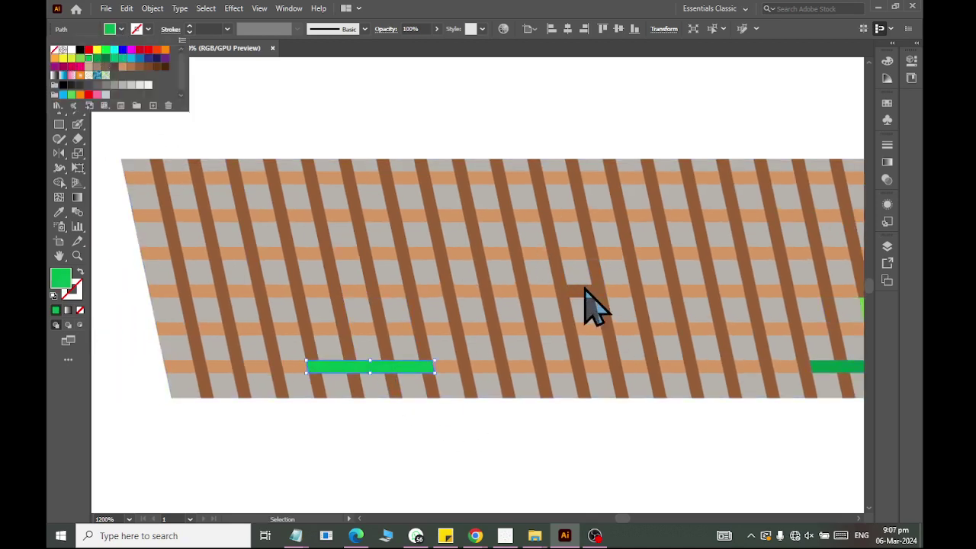
{"action": "key", "text": "Escape"}
Fill the small corner piece near the centre bright green.
{"action": "left_click", "coordinate": [596, 288]}
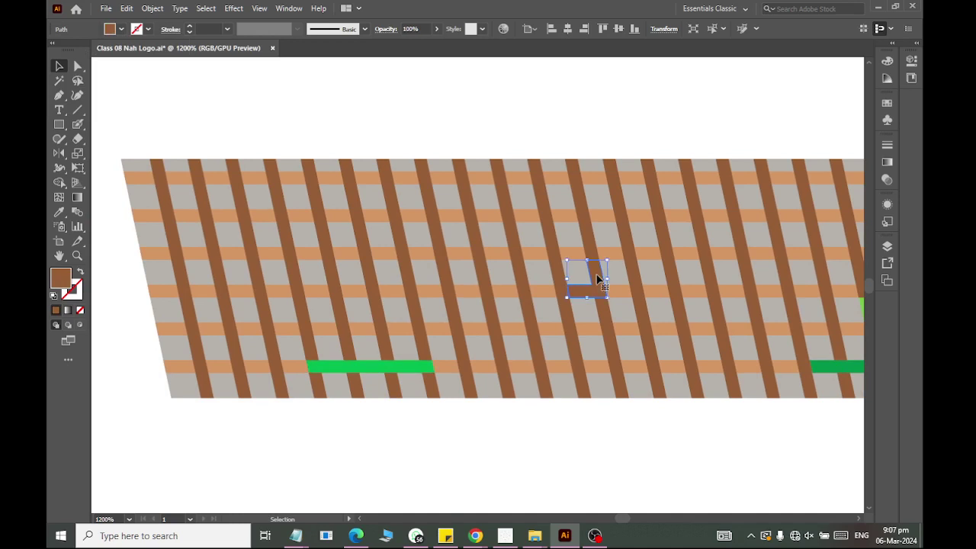
{"action": "left_click", "coordinate": [113, 29]}
{"action": "left_click", "coordinate": [88, 58]}
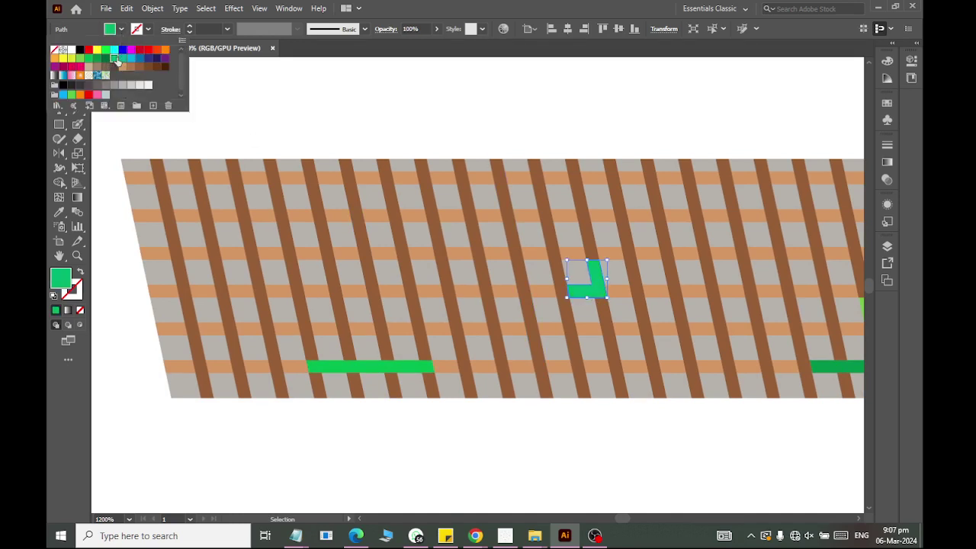
{"action": "key", "text": "Escape"}
{"action": "scroll", "coordinate": [436, 410], "scroll_direction": "down", "scroll_amount": 2}
{"action": "scroll", "coordinate": [473, 389], "scroll_direction": "right", "scroll_amount": 1}
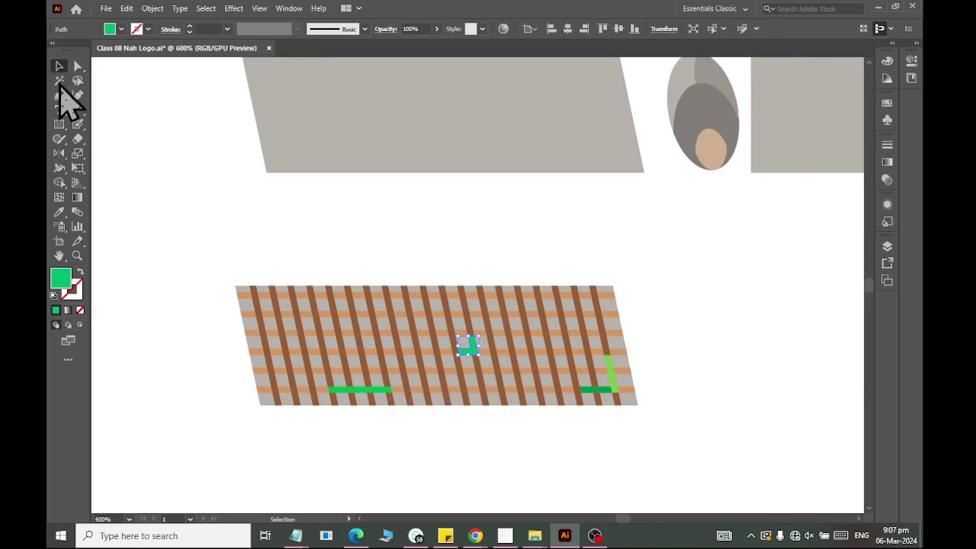
Send the keyboard's grey grid copy behind the striped plaid.
{"action": "left_click", "coordinate": [272, 410]}
{"action": "scroll", "coordinate": [265, 412], "scroll_direction": "up", "scroll_amount": 1}
{"action": "left_click", "coordinate": [267, 397]}
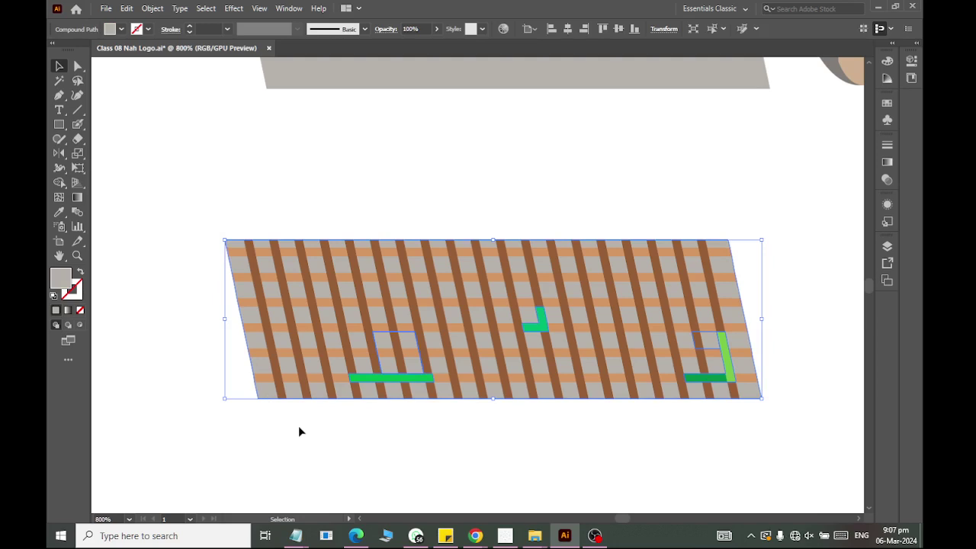
{"action": "scroll", "coordinate": [176, 375], "scroll_direction": "up", "scroll_amount": 1}
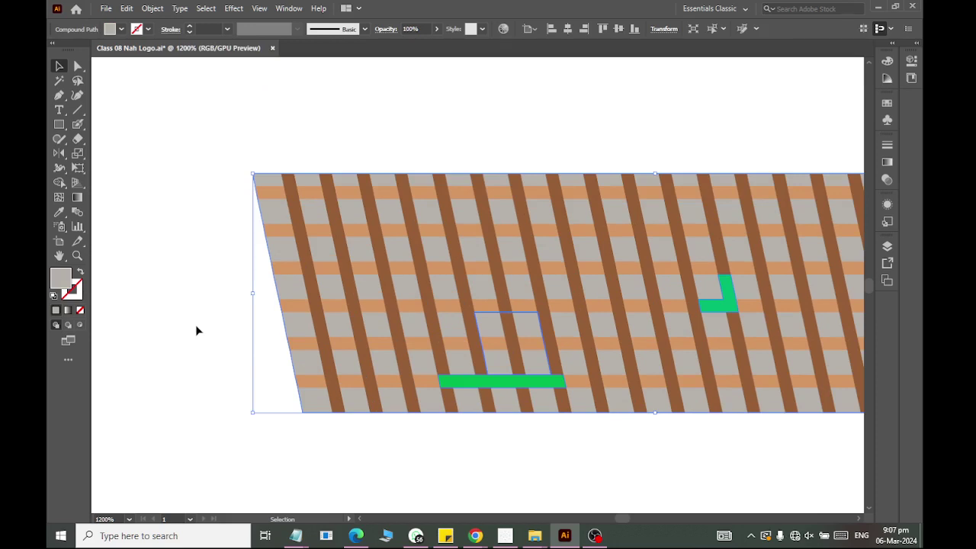
{"action": "key", "text": "ctrl"}
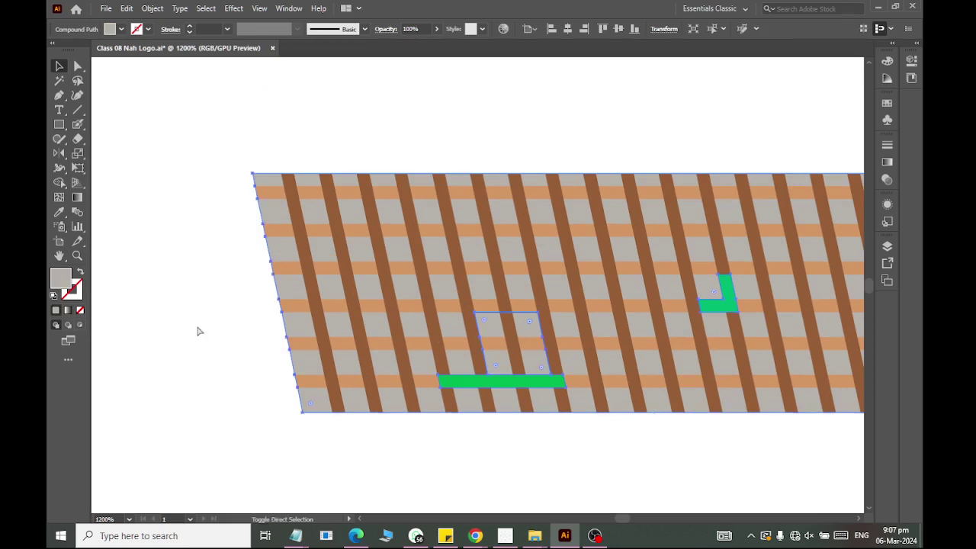
{"action": "key", "text": "ctrl+bracketright"}
{"action": "right_click", "coordinate": [329, 334]}
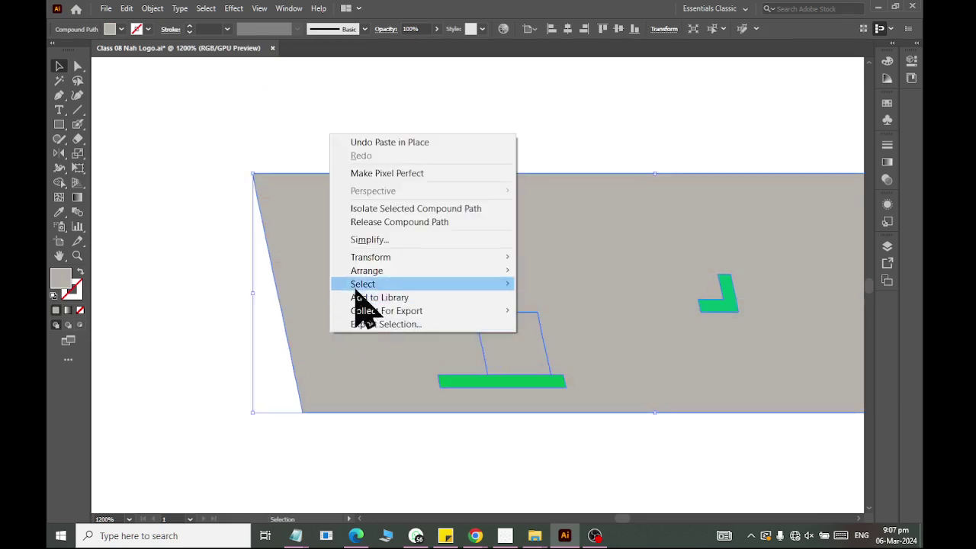
{"action": "left_click", "coordinate": [549, 310]}
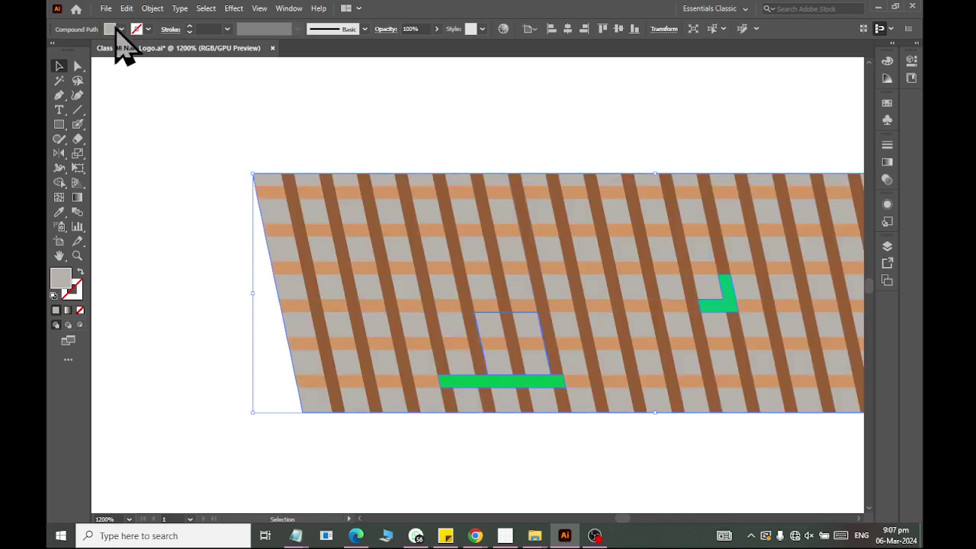
Give the grey copy a darker grey fill and nudge its offset.
{"action": "left_click", "coordinate": [120, 31]}
{"action": "left_click", "coordinate": [98, 85]}
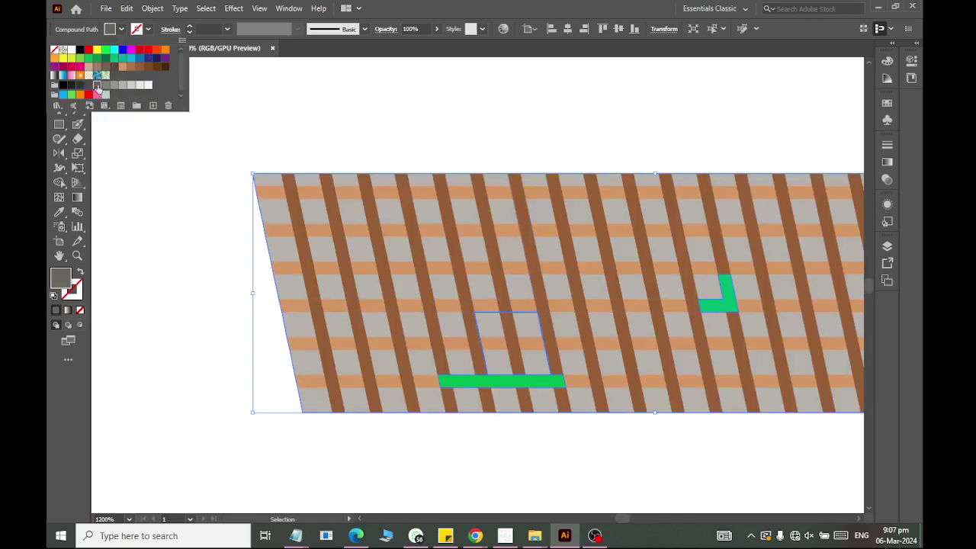
{"action": "left_click", "coordinate": [342, 181]}
{"action": "key", "text": "Left"}
{"action": "key", "text": "Left"}
{"action": "key", "text": "Left"}
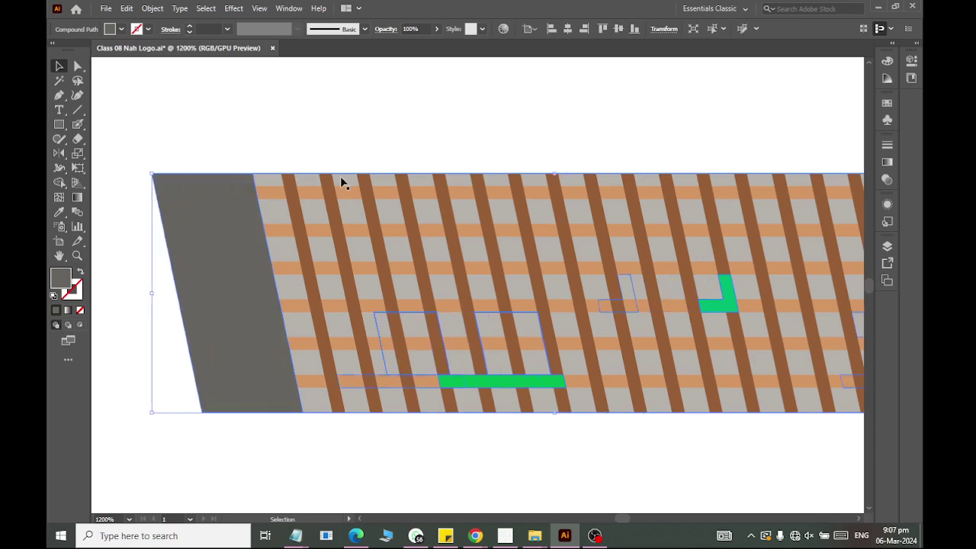
{"action": "key", "text": "Right"}
{"action": "key", "text": "Right"}
{"action": "key", "text": "Right"}
{"action": "key", "text": "Right"}
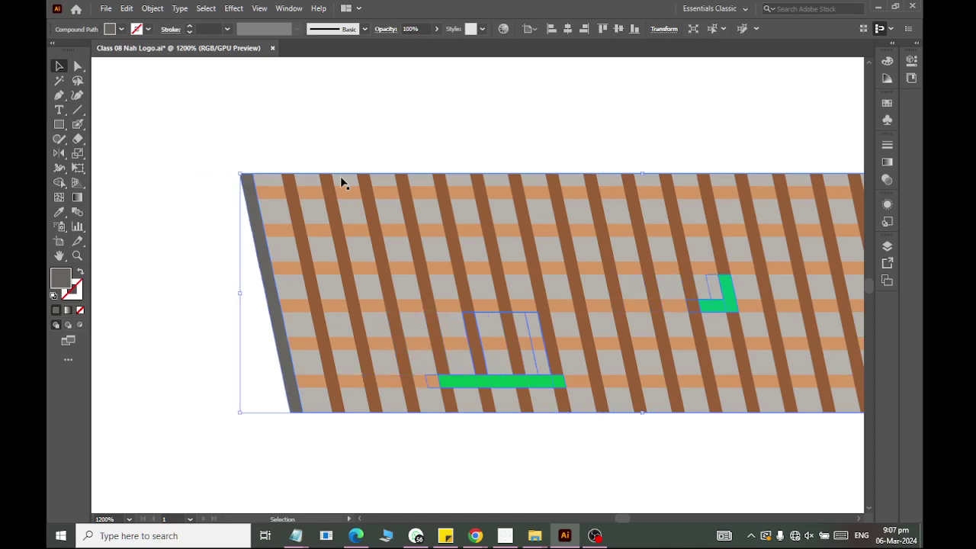
{"action": "scroll", "coordinate": [697, 437], "scroll_direction": "down", "scroll_amount": 1}
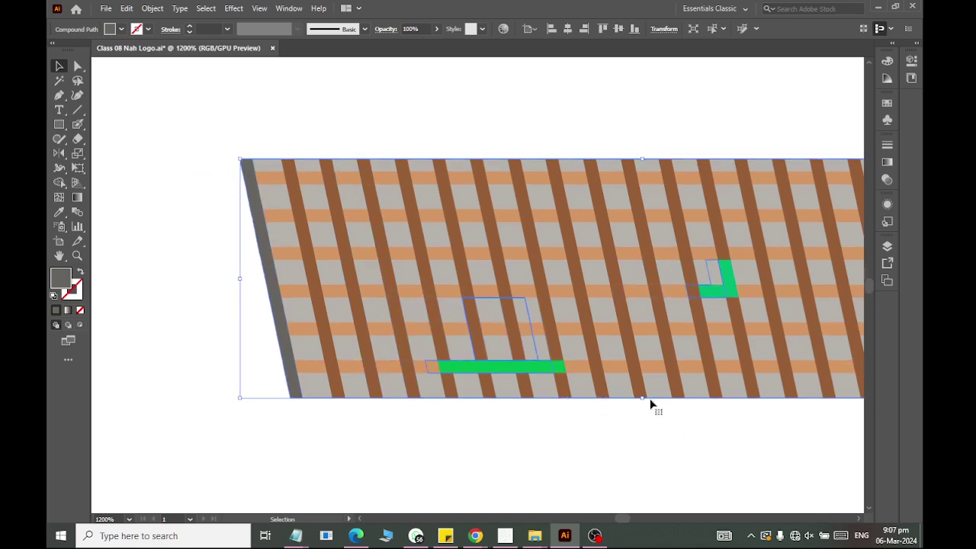
Stretch the dark grey copy's bottom edge down below the plaid.
{"action": "left_click_drag", "start_coordinate": [642, 397], "coordinate": [641, 410]}
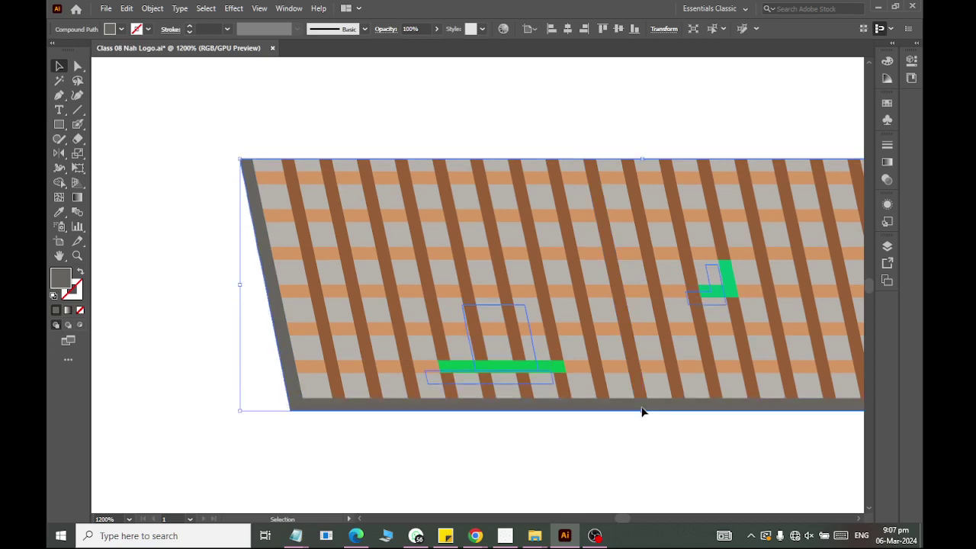
{"action": "scroll", "coordinate": [640, 437], "scroll_direction": "down", "scroll_amount": 2}
{"action": "left_click", "coordinate": [577, 239]}
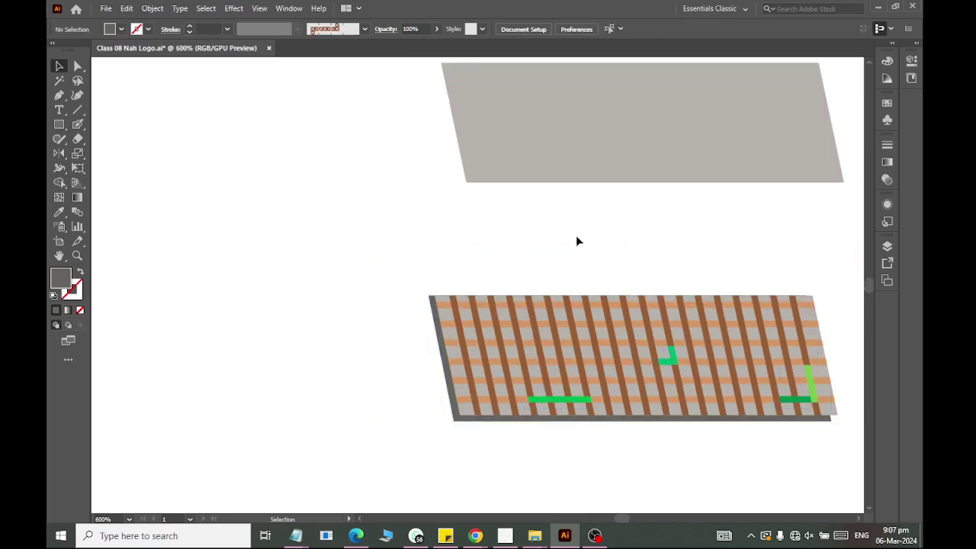
{"action": "scroll", "coordinate": [577, 259], "scroll_direction": "right", "scroll_amount": 1}
{"action": "scroll", "coordinate": [708, 422], "scroll_direction": "up", "scroll_amount": 1}
{"action": "scroll", "coordinate": [731, 411], "scroll_direction": "up", "scroll_amount": 1}
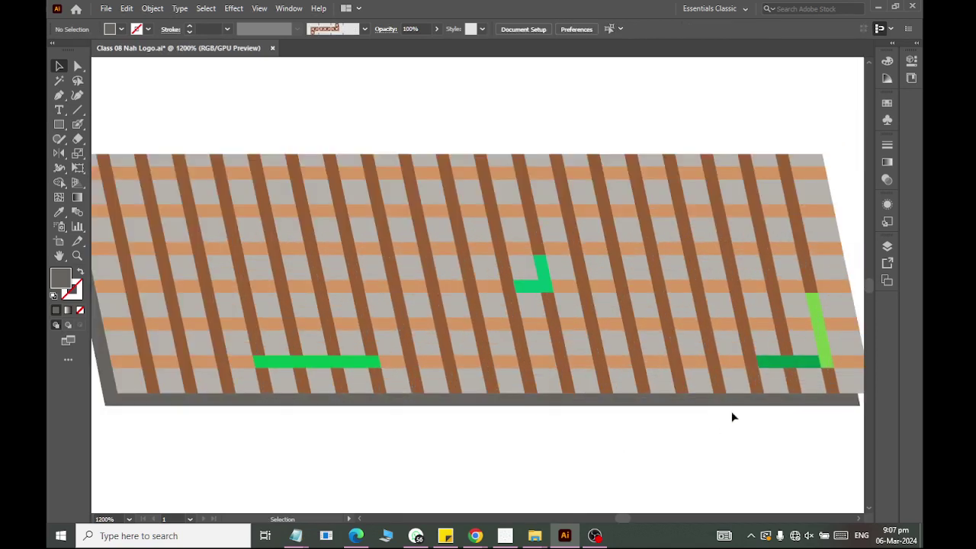
Widen the dark grey edge slightly to the right.
{"action": "left_click", "coordinate": [616, 383]}
{"action": "scroll", "coordinate": [616, 383], "scroll_direction": "right", "scroll_amount": 2}
{"action": "scroll", "coordinate": [616, 383], "scroll_direction": "right", "scroll_amount": 1}
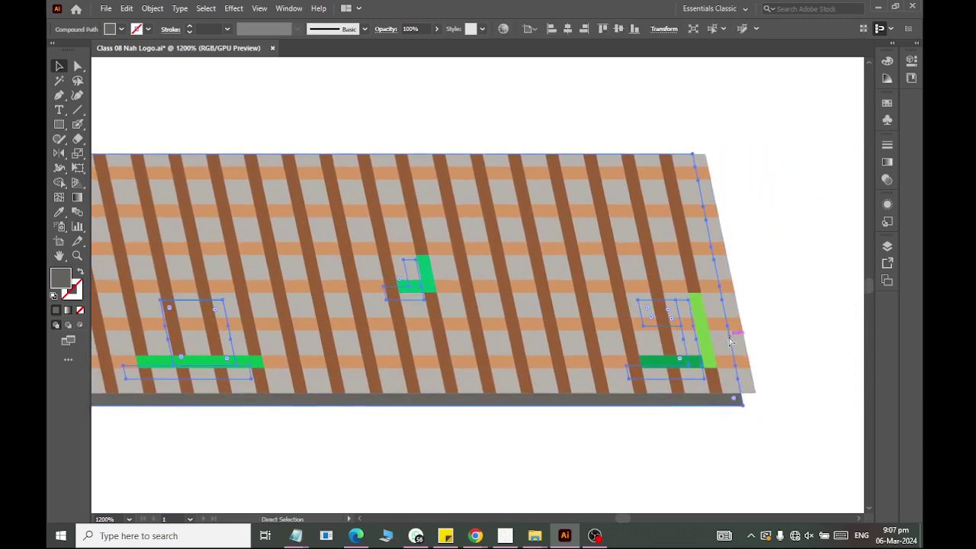
{"action": "key", "text": "v"}
{"action": "left_click_drag", "start_coordinate": [745, 288], "coordinate": [756, 280]}
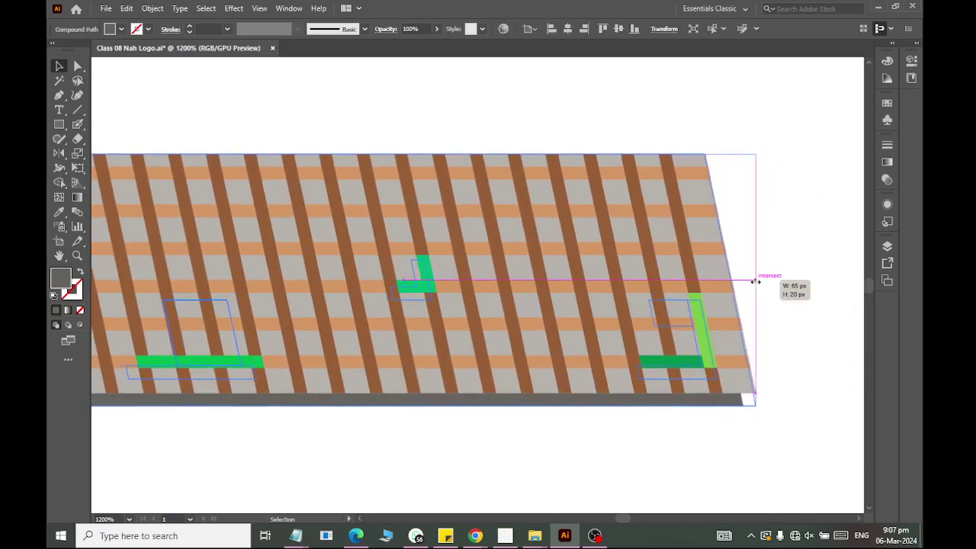
Marquee-select all keyboard pieces and move them up beneath the monitor beside the mouse.
{"action": "scroll", "coordinate": [663, 325], "scroll_direction": "down", "scroll_amount": 2}
{"action": "left_click", "coordinate": [540, 472]}
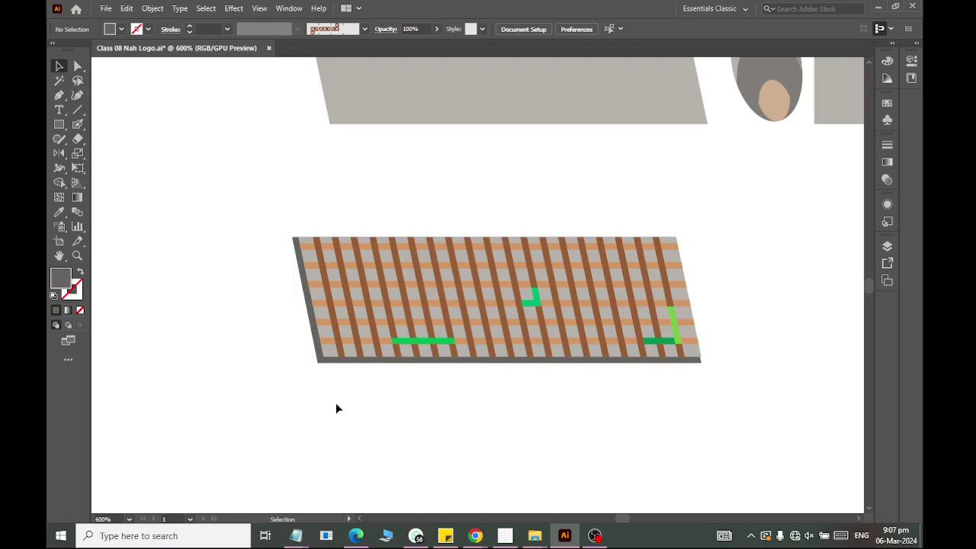
{"action": "scroll", "coordinate": [277, 262], "scroll_direction": "down", "scroll_amount": 1}
{"action": "left_click_drag", "start_coordinate": [229, 218], "coordinate": [672, 375]}
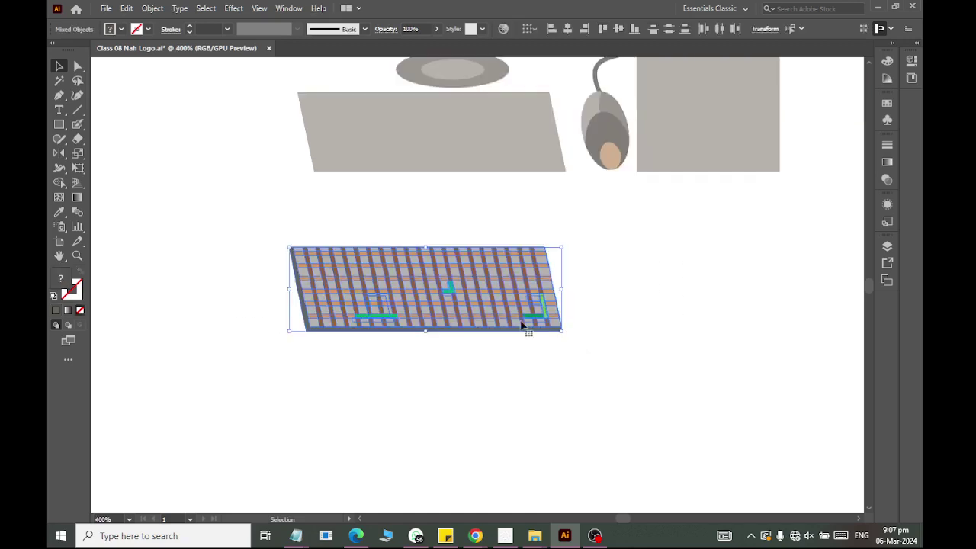
{"action": "left_click_drag", "start_coordinate": [432, 297], "coordinate": [437, 141]}
{"action": "scroll", "coordinate": [404, 244], "scroll_direction": "up", "scroll_amount": 2}
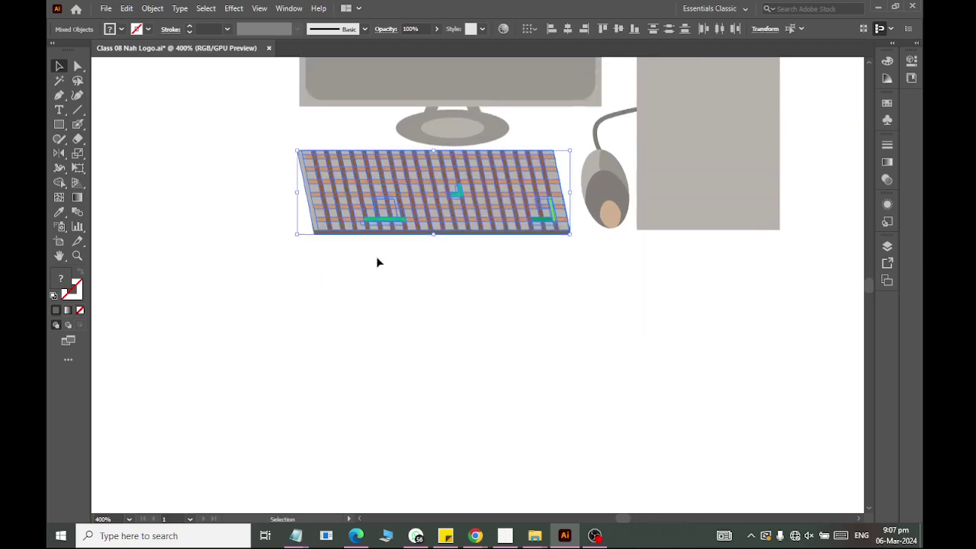
{"action": "scroll", "coordinate": [381, 305], "scroll_direction": "up", "scroll_amount": 1}
{"action": "left_click", "coordinate": [419, 335]}
{"action": "scroll", "coordinate": [448, 356], "scroll_direction": "down", "scroll_amount": 4}
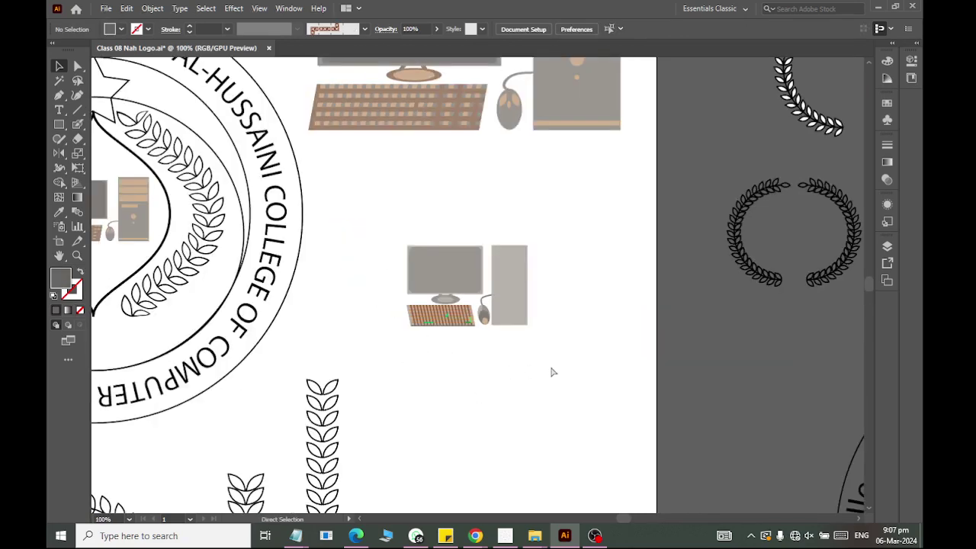
{"action": "scroll", "coordinate": [551, 371], "scroll_direction": "right", "scroll_amount": 2}
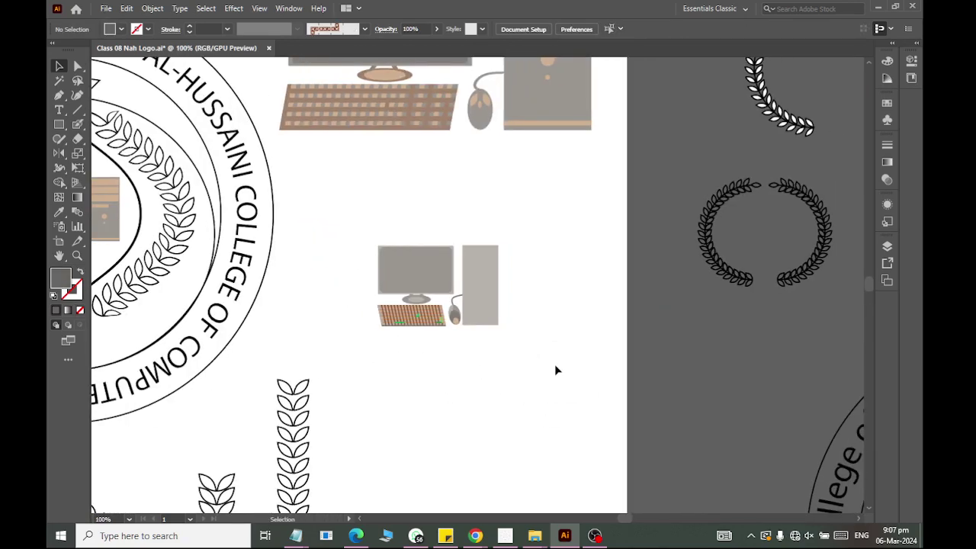
{"action": "scroll", "coordinate": [507, 251], "scroll_direction": "up", "scroll_amount": 2}
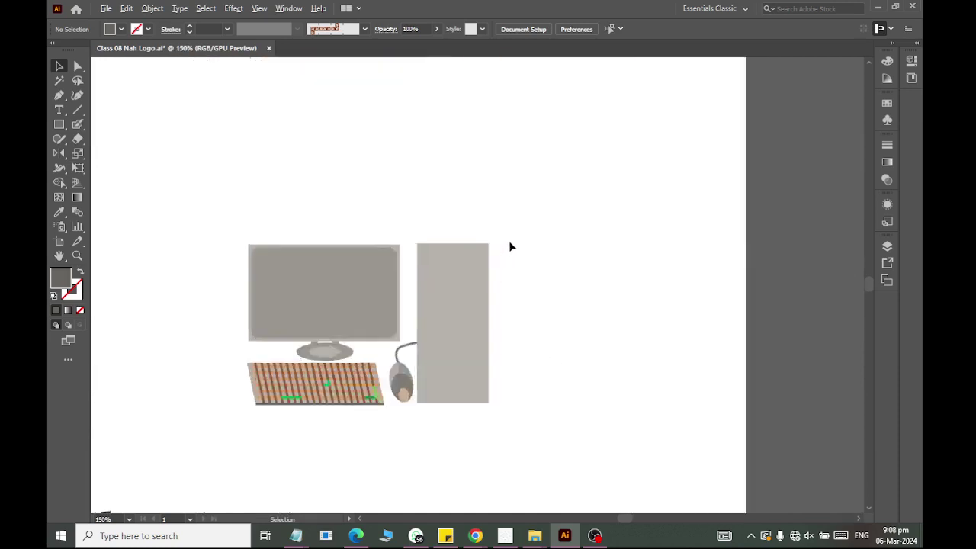
{"action": "scroll", "coordinate": [510, 246], "scroll_direction": "up", "scroll_amount": 2}
{"action": "scroll", "coordinate": [509, 259], "scroll_direction": "down", "scroll_amount": 1}
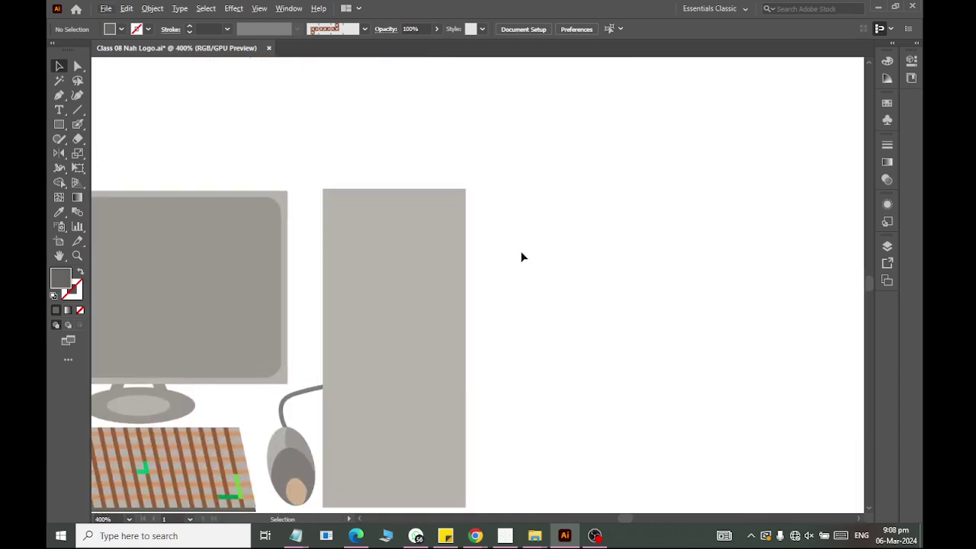
Duplicate the tower rectangle to the right and resize the copy into a small bar.
{"action": "left_click", "coordinate": [408, 221]}
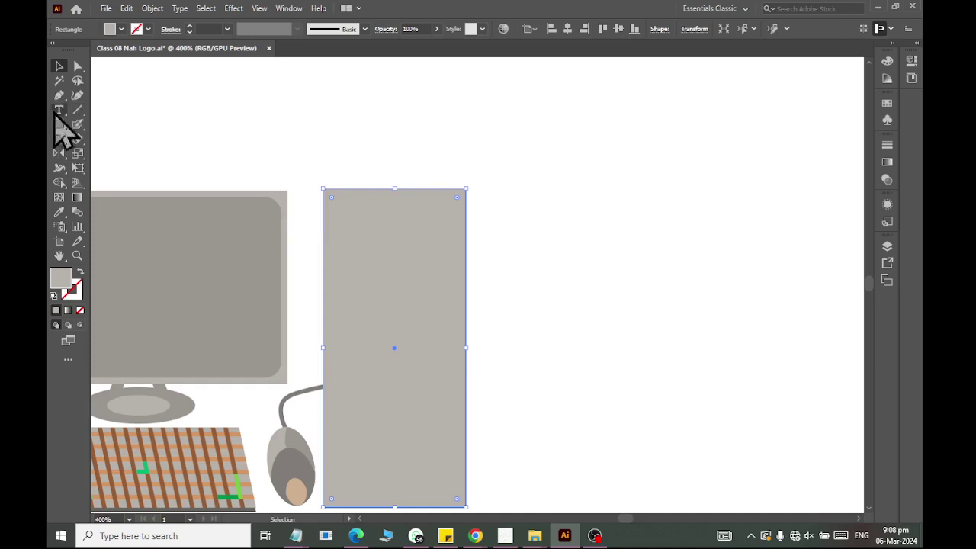
{"action": "mouse_move", "coordinate": [436, 283]}
{"action": "left_mouse_down"}
{"action": "mouse_move", "coordinate": [535, 300]}
{"action": "mouse_move", "coordinate": [645, 338]}
{"action": "left_mouse_up"}
{"action": "scroll", "coordinate": [640, 332], "scroll_direction": "down", "scroll_amount": 2}
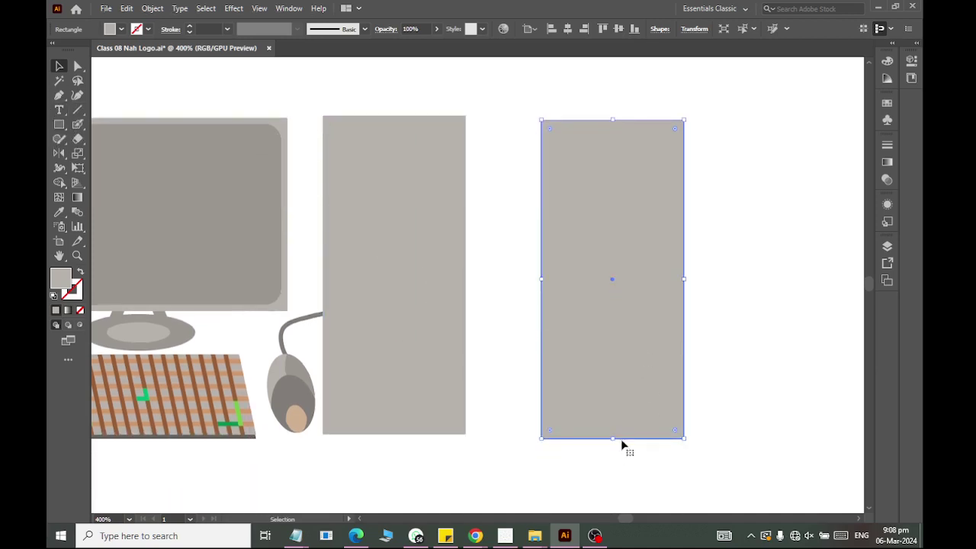
{"action": "left_click_drag", "start_coordinate": [613, 439], "coordinate": [612, 151]}
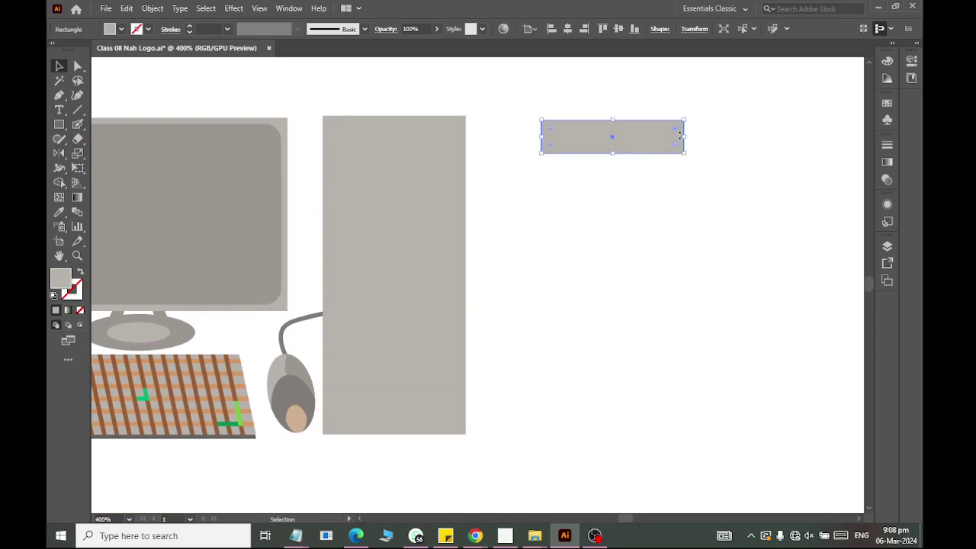
{"action": "left_click_drag", "start_coordinate": [688, 135], "coordinate": [683, 137]}
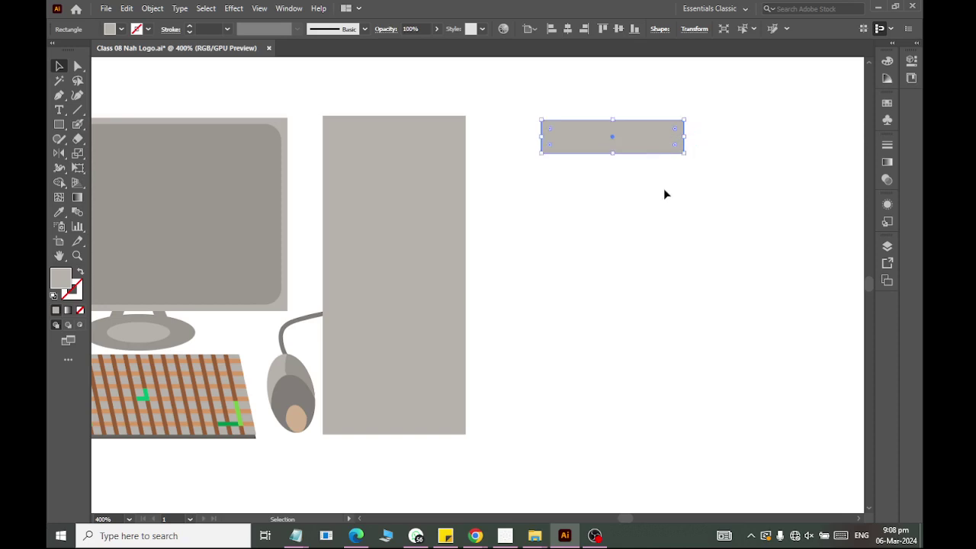
Align the small bar to the tower's top, using the tower as key object.
{"action": "left_click", "coordinate": [411, 176]}
{"action": "left_click", "coordinate": [631, 151], "text": "shift"}
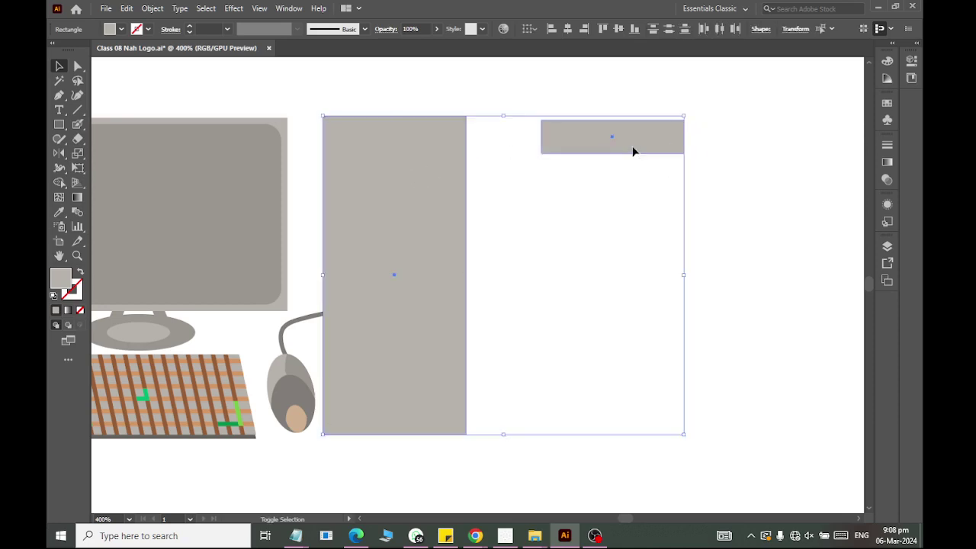
{"action": "left_click", "coordinate": [426, 191]}
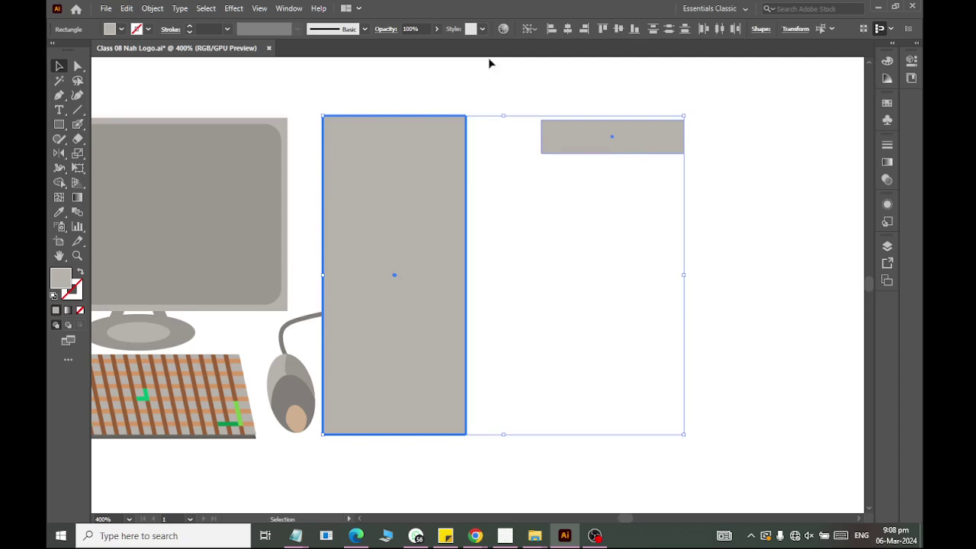
{"action": "left_click", "coordinate": [568, 29]}
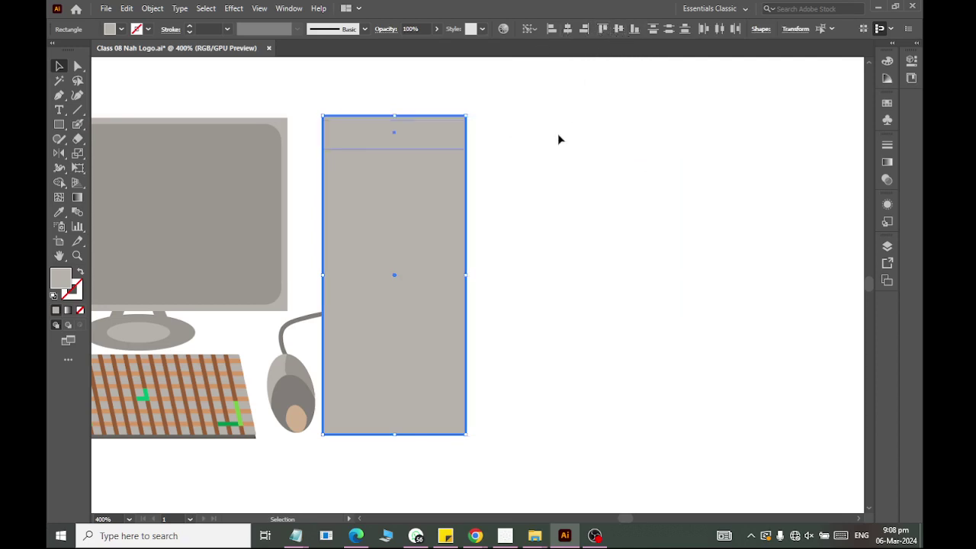
{"action": "left_click", "coordinate": [545, 179]}
{"action": "left_click", "coordinate": [420, 143]}
{"action": "left_click", "coordinate": [120, 29]}
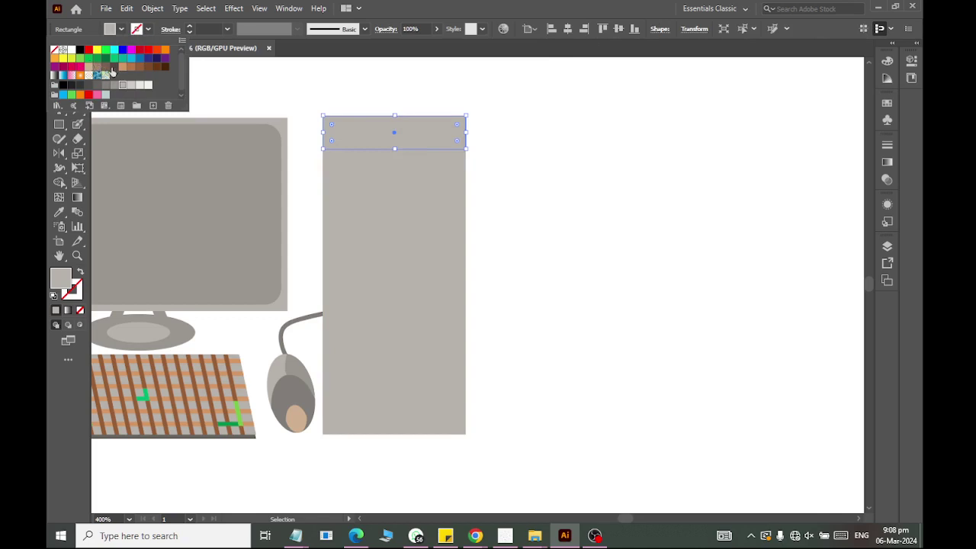
Fill the top bar darker grey, narrow and lower it, then copy it just below.
{"action": "left_click", "coordinate": [114, 85]}
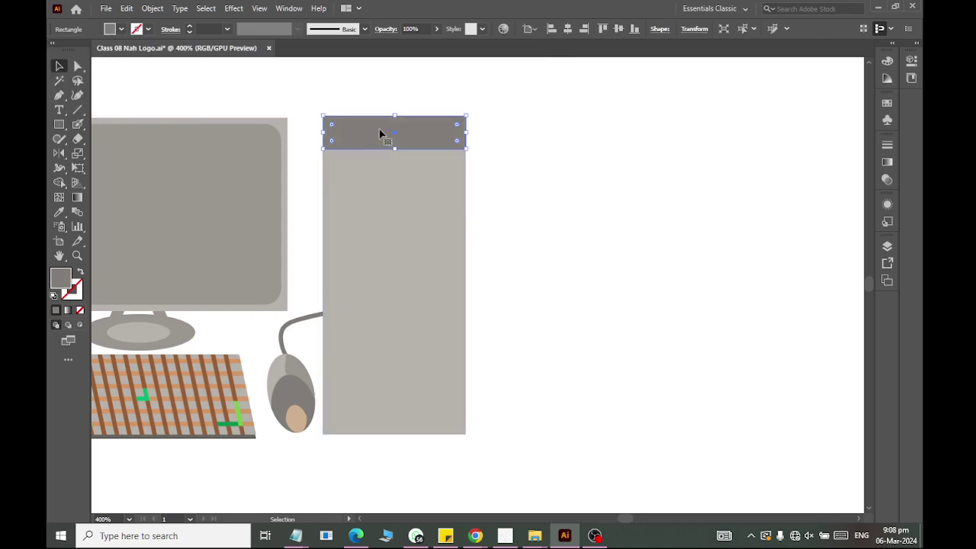
{"action": "scroll", "coordinate": [430, 120], "scroll_direction": "up", "scroll_amount": 1}
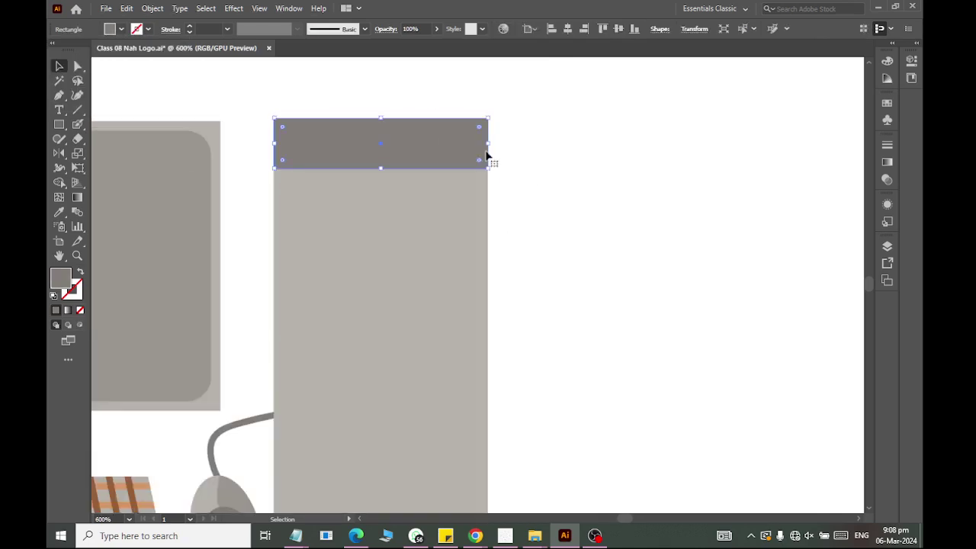
{"action": "left_click_drag", "start_coordinate": [489, 143], "coordinate": [482, 144]}
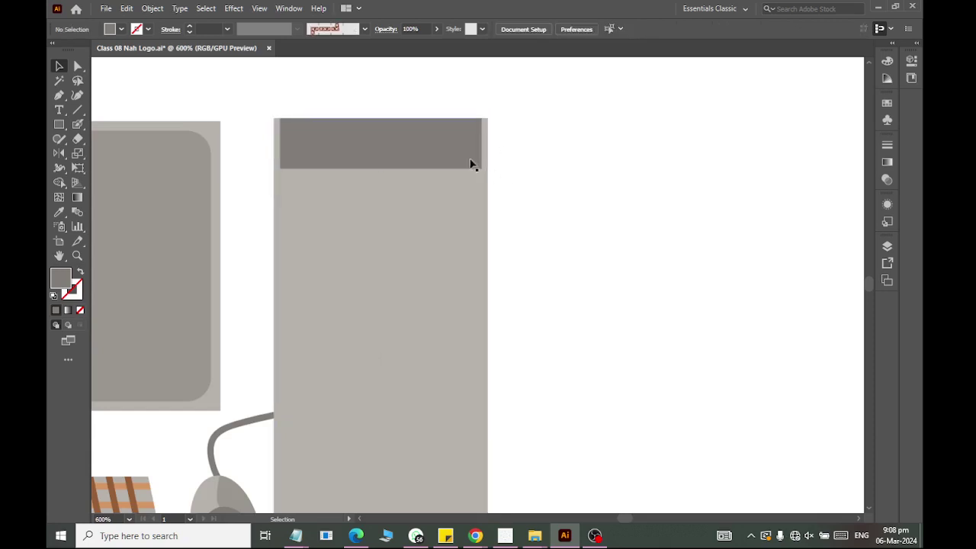
{"action": "key", "text": "Down"}
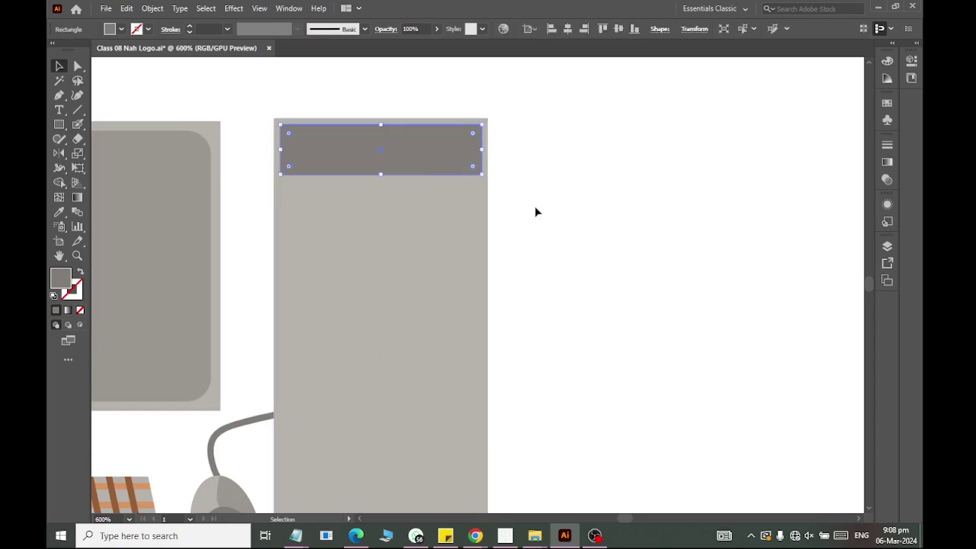
{"action": "left_click", "coordinate": [535, 212]}
{"action": "left_click_drag", "start_coordinate": [402, 166], "coordinate": [402, 222]}
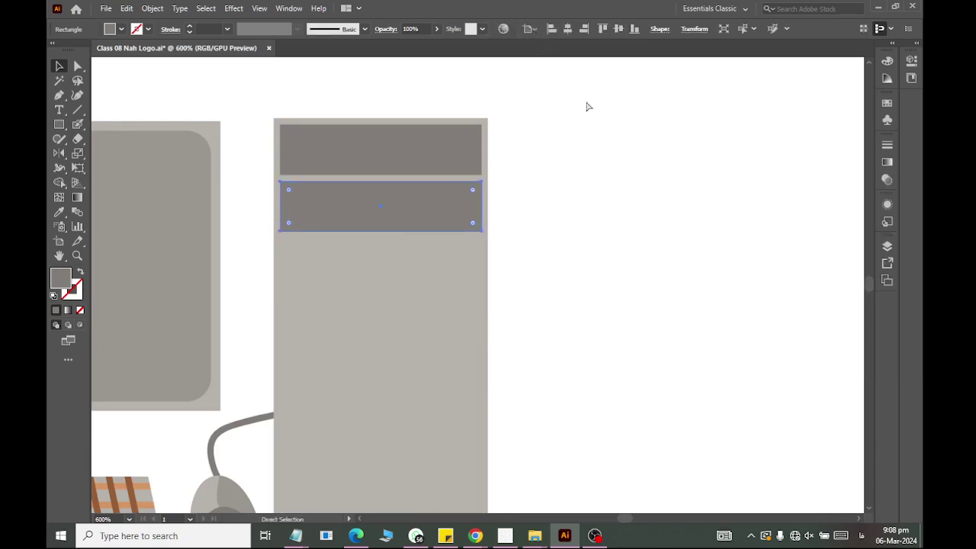
Add a third bar with Ctrl+D, then a fourth copy resized narrower and shorter.
{"action": "key", "text": "ctrl+d"}
{"action": "left_click", "coordinate": [576, 288]}
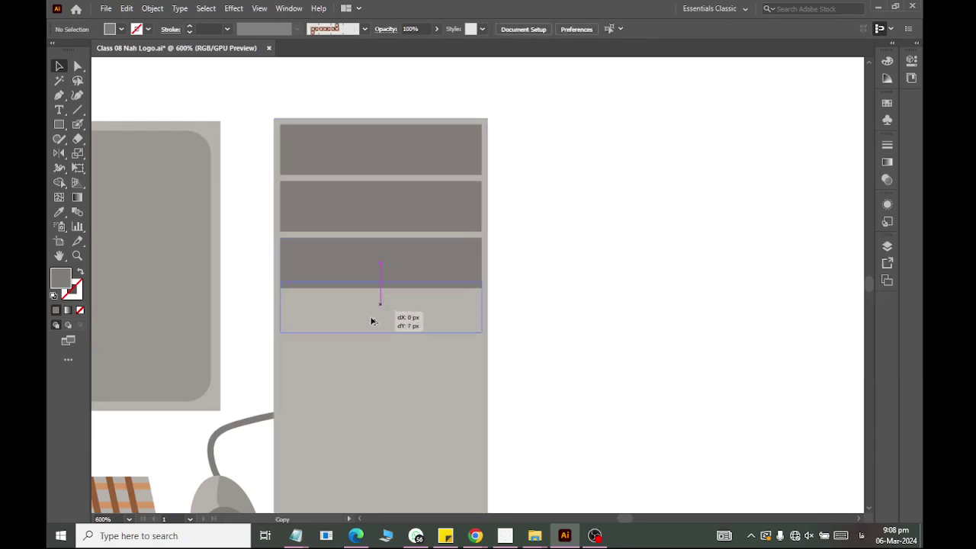
{"action": "left_click_drag", "start_coordinate": [369, 274], "coordinate": [372, 329]}
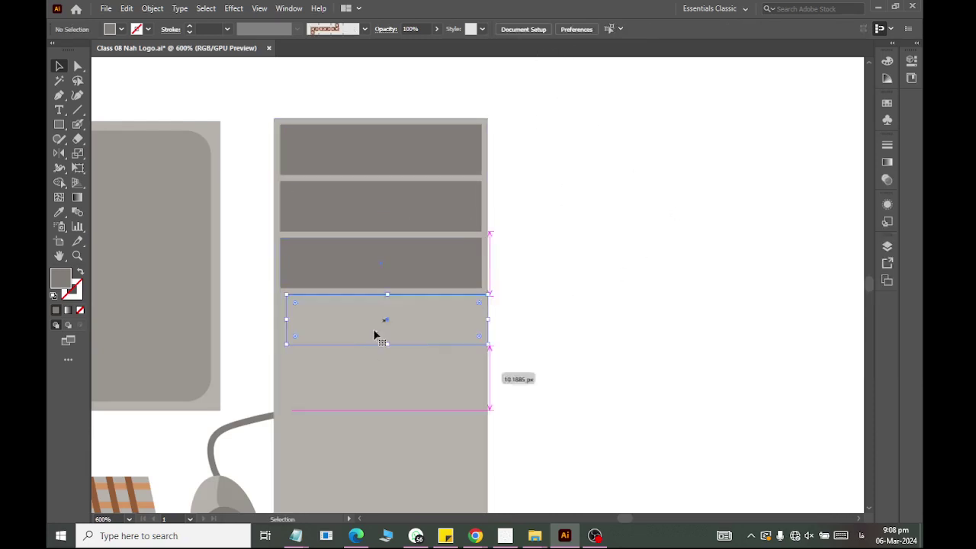
{"action": "left_click", "coordinate": [587, 339]}
{"action": "left_click", "coordinate": [460, 312]}
{"action": "left_click_drag", "start_coordinate": [481, 319], "coordinate": [406, 322]}
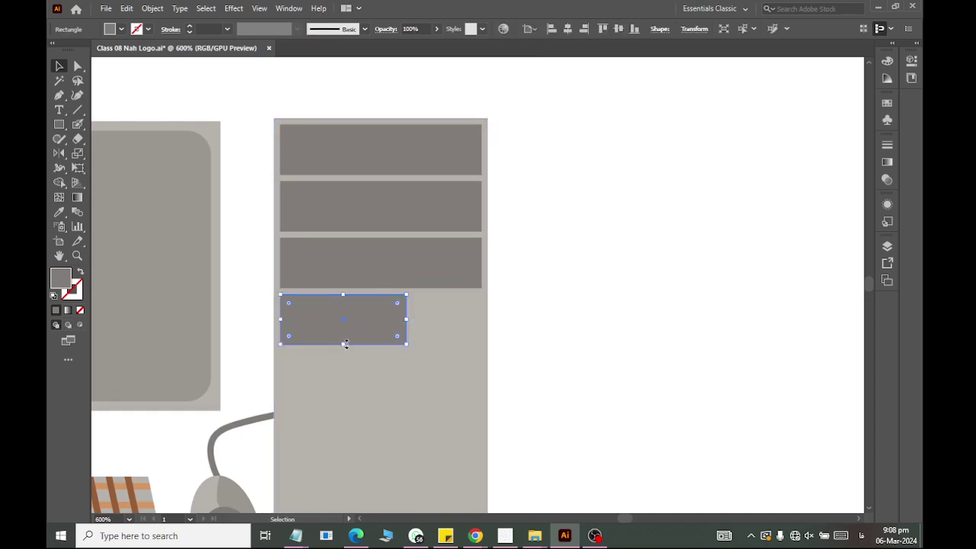
{"action": "left_click_drag", "start_coordinate": [345, 343], "coordinate": [343, 319]}
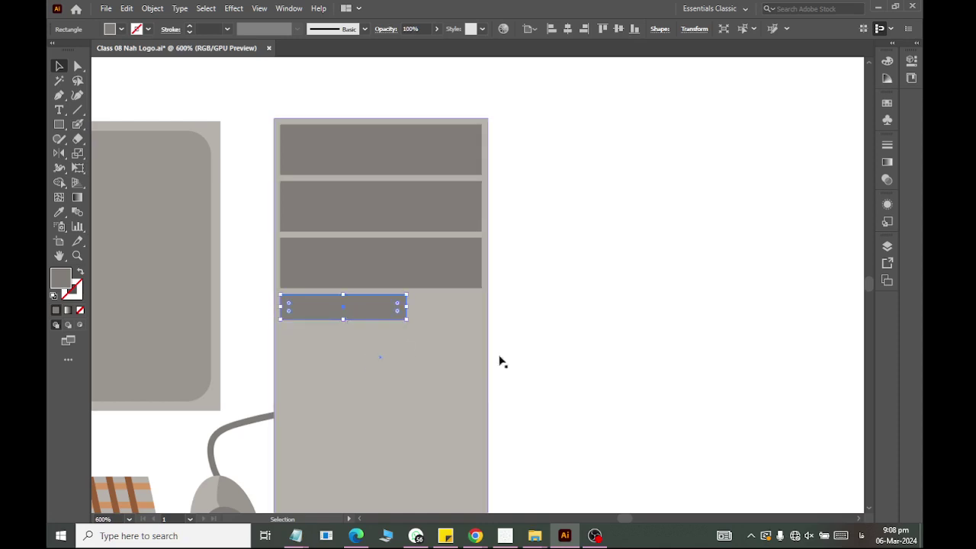
{"action": "left_click", "coordinate": [572, 309]}
{"action": "scroll", "coordinate": [572, 308], "scroll_direction": "down", "scroll_amount": 1}
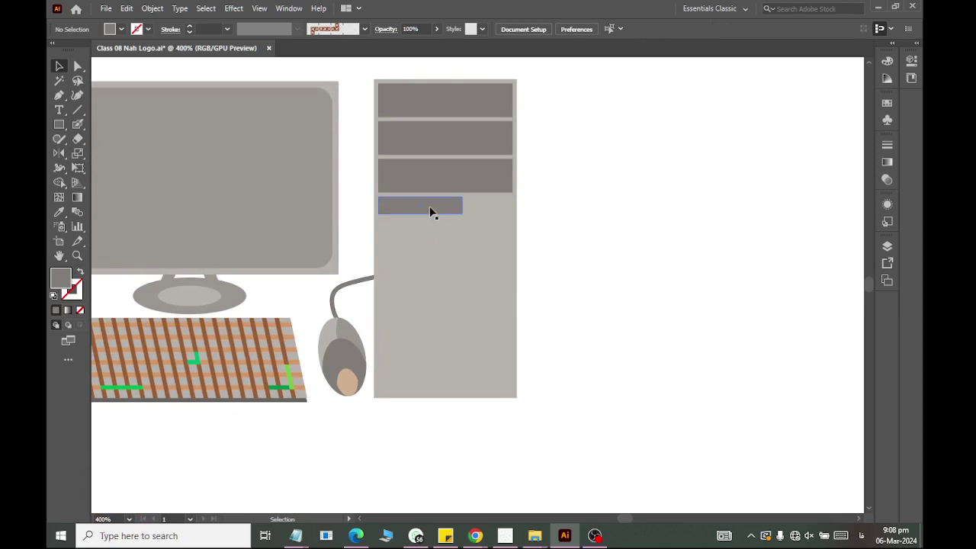
Copy the small bar down to the tower's bottom and make it much thinner.
{"action": "mouse_move", "coordinate": [431, 212]}
{"action": "left_mouse_down"}
{"action": "mouse_move", "coordinate": [422, 372]}
{"action": "mouse_move", "coordinate": [433, 382]}
{"action": "left_mouse_up"}
{"action": "scroll", "coordinate": [432, 373], "scroll_direction": "up", "scroll_amount": 1}
{"action": "scroll", "coordinate": [431, 373], "scroll_direction": "down", "scroll_amount": 1}
{"action": "scroll", "coordinate": [425, 371], "scroll_direction": "up", "scroll_amount": 1}
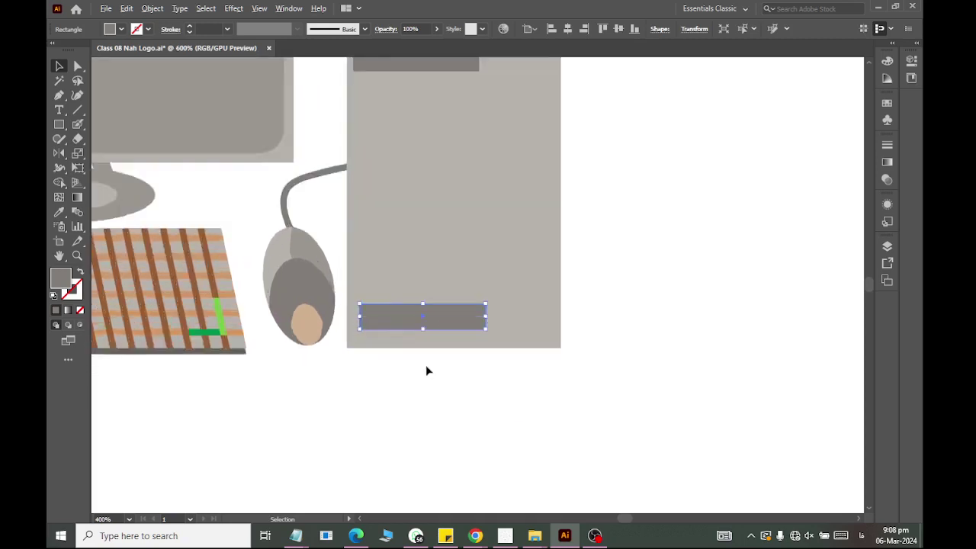
{"action": "scroll", "coordinate": [425, 371], "scroll_direction": "up", "scroll_amount": 5}
{"action": "scroll", "coordinate": [429, 132], "scroll_direction": "up", "scroll_amount": 1}
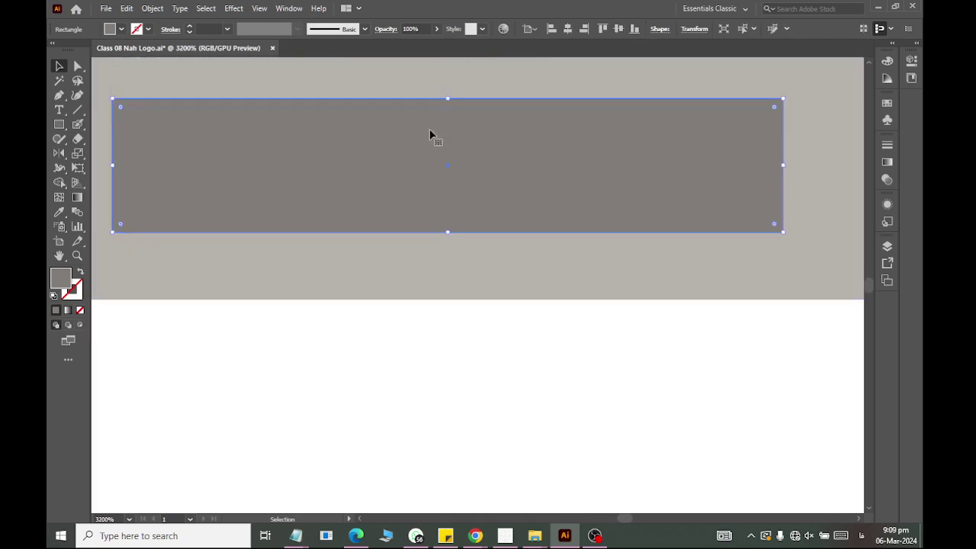
{"action": "key", "text": "Down"}
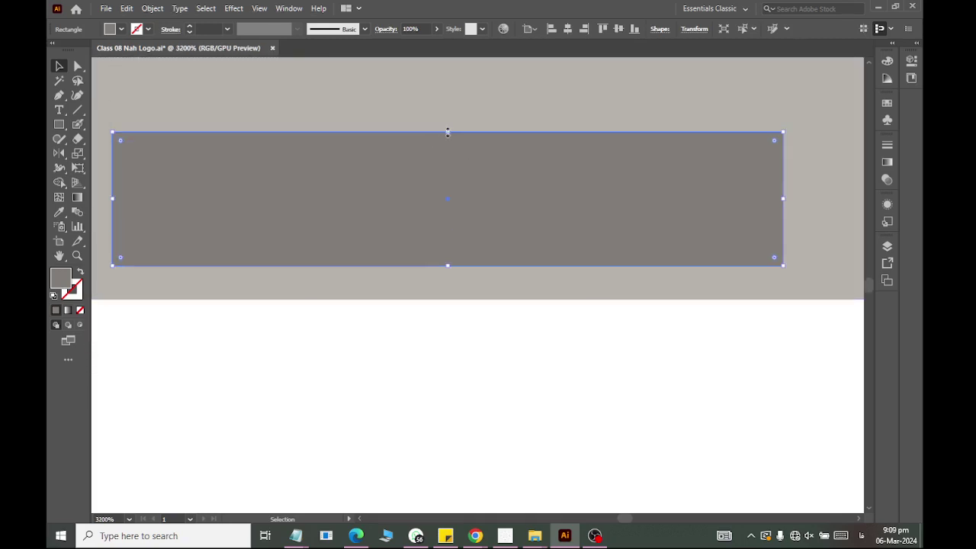
{"action": "left_click_drag", "start_coordinate": [448, 132], "coordinate": [444, 199]}
Stretch the thin bottom strip to span nearly the tower's full width.
{"action": "scroll", "coordinate": [429, 235], "scroll_direction": "right", "scroll_amount": 2}
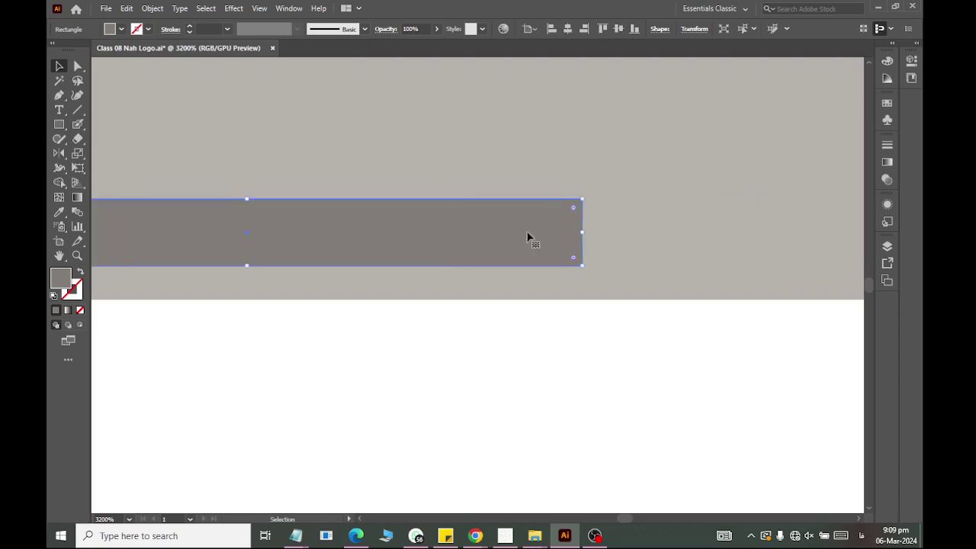
{"action": "scroll", "coordinate": [527, 238], "scroll_direction": "down", "scroll_amount": 3}
{"action": "scroll", "coordinate": [537, 239], "scroll_direction": "down", "scroll_amount": 2}
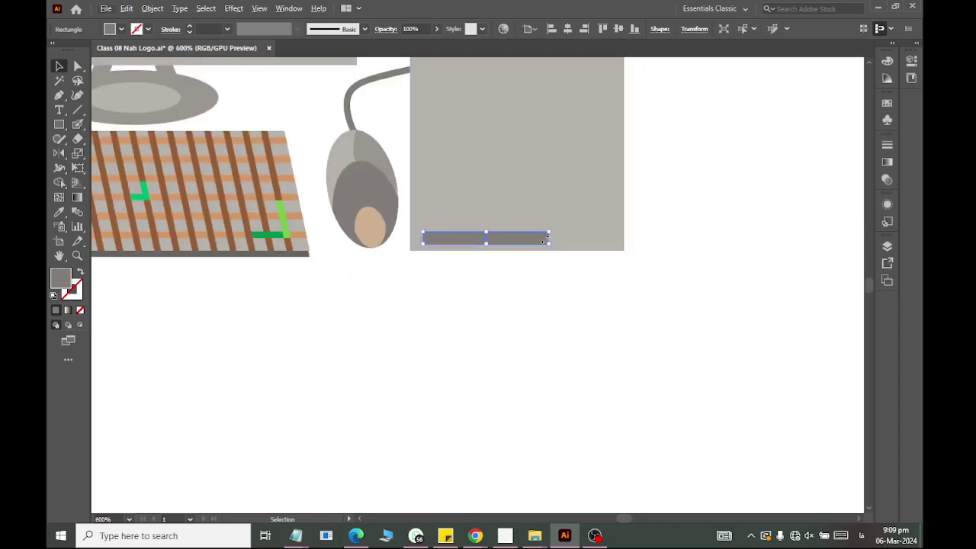
{"action": "scroll", "coordinate": [546, 237], "scroll_direction": "up", "scroll_amount": 5}
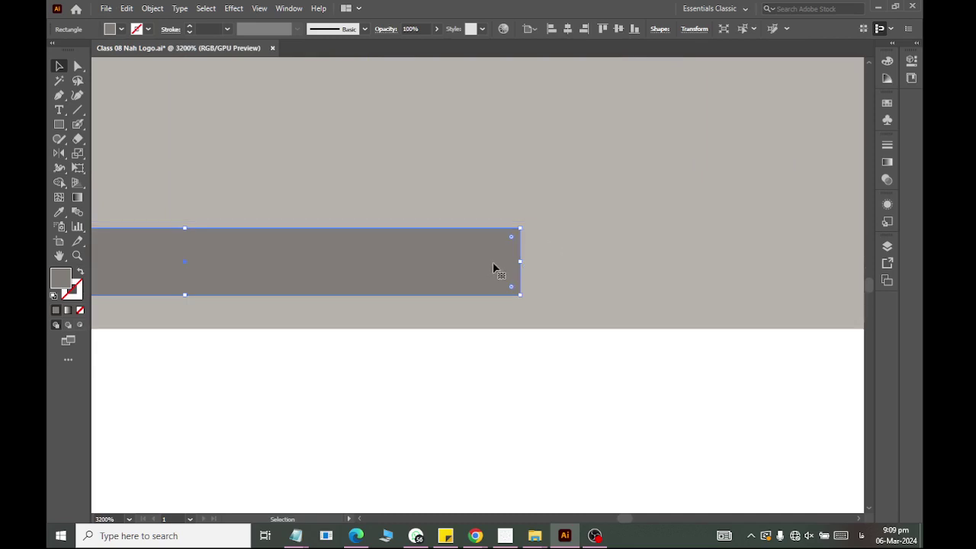
{"action": "left_click_drag", "start_coordinate": [524, 263], "coordinate": [828, 269]}
{"action": "scroll", "coordinate": [813, 303], "scroll_direction": "down", "scroll_amount": 3}
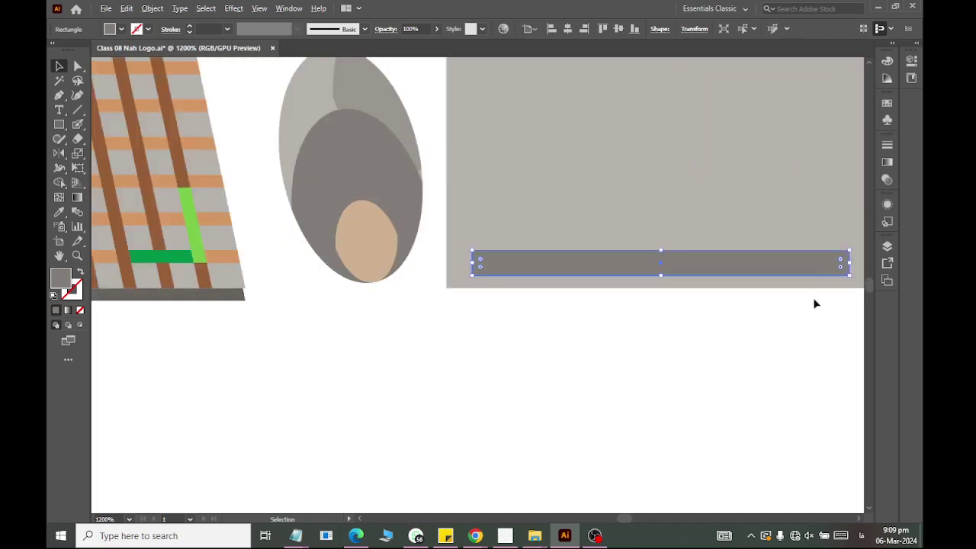
{"action": "scroll", "coordinate": [779, 309], "scroll_direction": "right", "scroll_amount": 2}
{"action": "scroll", "coordinate": [713, 289], "scroll_direction": "right", "scroll_amount": 2}
{"action": "scroll", "coordinate": [576, 309], "scroll_direction": "down", "scroll_amount": 3}
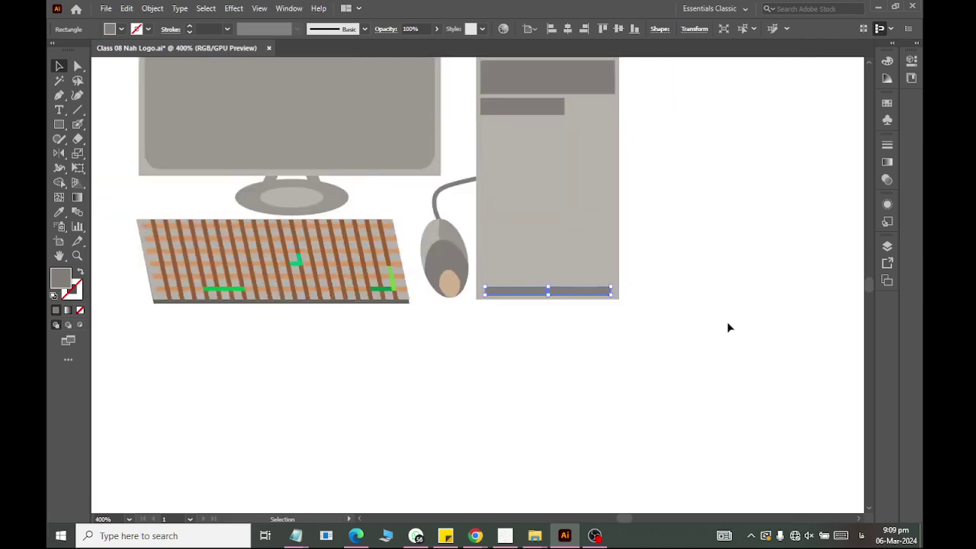
{"action": "left_click", "coordinate": [727, 328]}
{"action": "scroll", "coordinate": [703, 325], "scroll_direction": "up", "scroll_amount": 3}
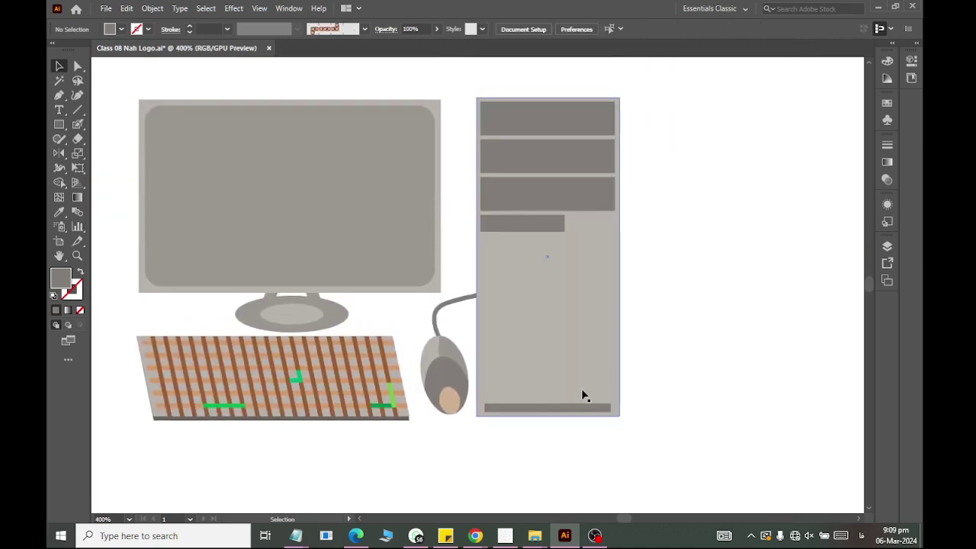
{"action": "scroll", "coordinate": [566, 424], "scroll_direction": "up", "scroll_amount": 1}
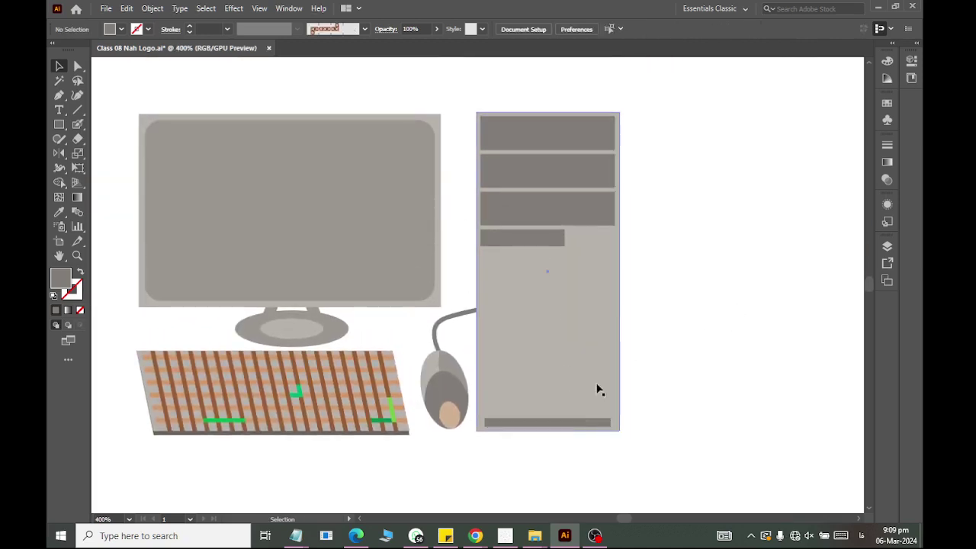
{"action": "scroll", "coordinate": [559, 419], "scroll_direction": "up", "scroll_amount": 3}
{"action": "left_click", "coordinate": [547, 433]}
{"action": "scroll", "coordinate": [546, 434], "scroll_direction": "up", "scroll_amount": 2}
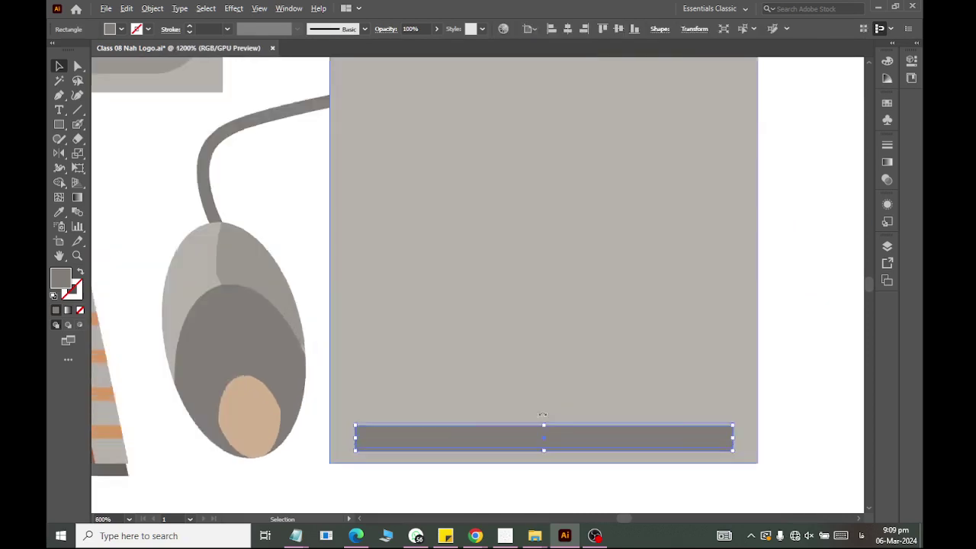
{"action": "scroll", "coordinate": [542, 414], "scroll_direction": "up", "scroll_amount": 1}
{"action": "scroll", "coordinate": [544, 405], "scroll_direction": "up", "scroll_amount": 2}
{"action": "scroll", "coordinate": [584, 305], "scroll_direction": "down", "scroll_amount": 3}
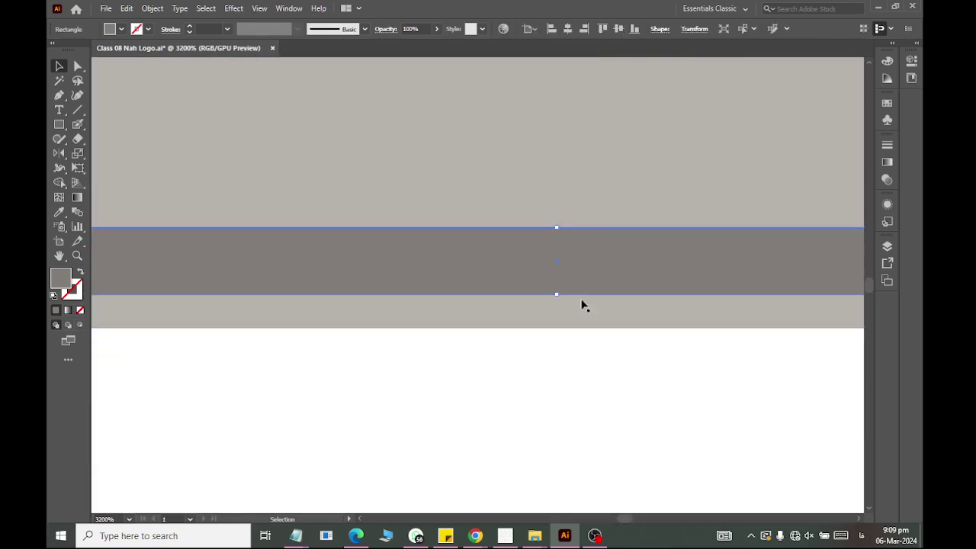
{"action": "left_click", "coordinate": [77, 67]}
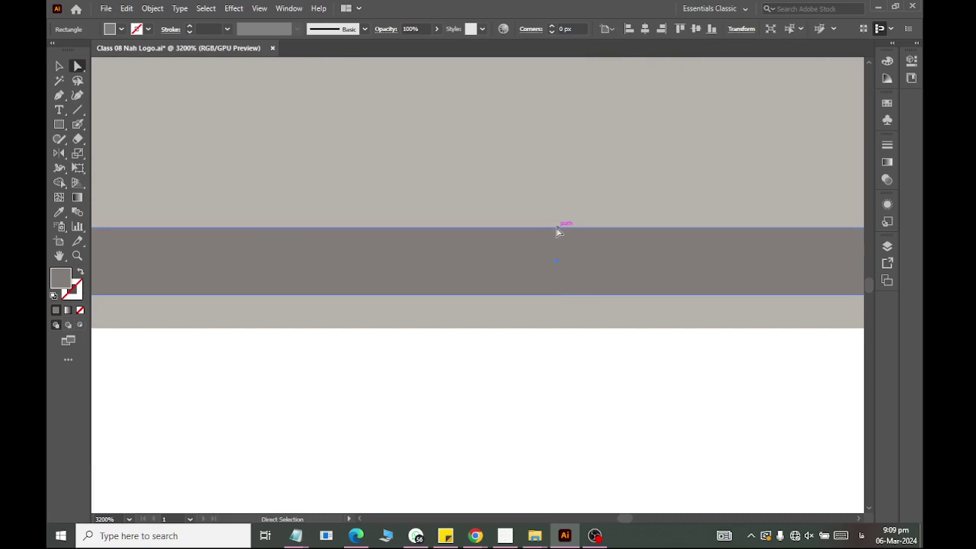
{"action": "scroll", "coordinate": [557, 233], "scroll_direction": "down", "scroll_amount": 2}
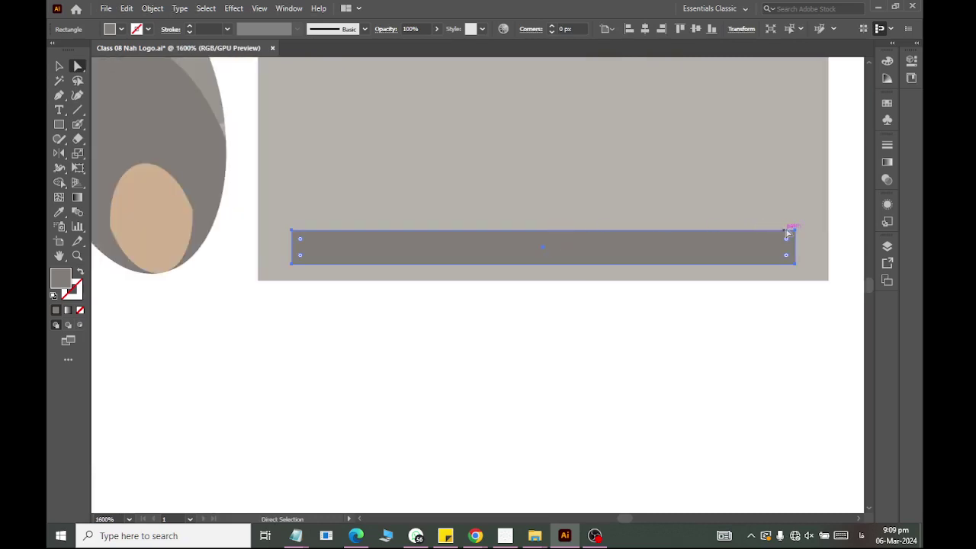
{"action": "scroll", "coordinate": [541, 255], "scroll_direction": "up", "scroll_amount": 2}
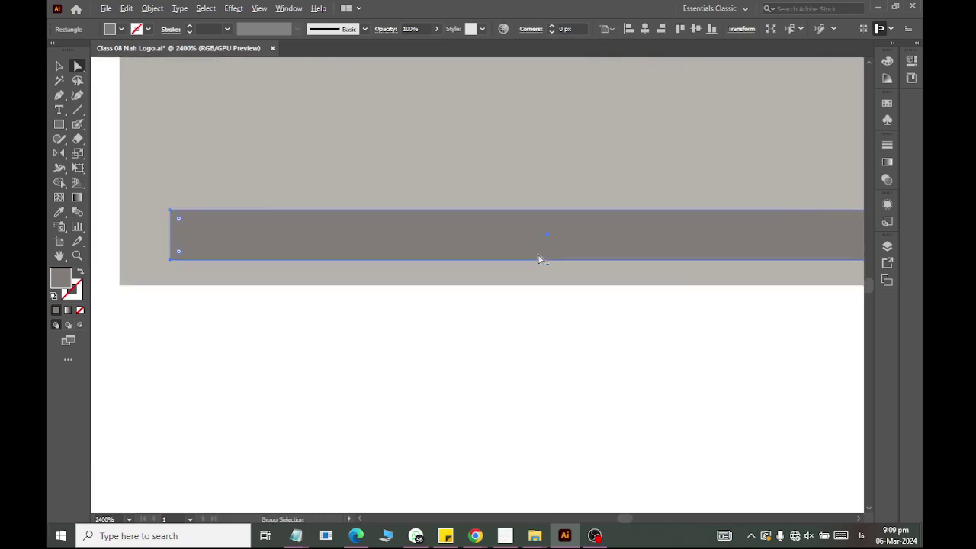
{"action": "scroll", "coordinate": [545, 210], "scroll_direction": "down", "scroll_amount": 1}
Draw an ellipse over the tower's base strip and raise its top edge.
{"action": "left_click", "coordinate": [60, 125]}
{"action": "left_click", "coordinate": [103, 153]}
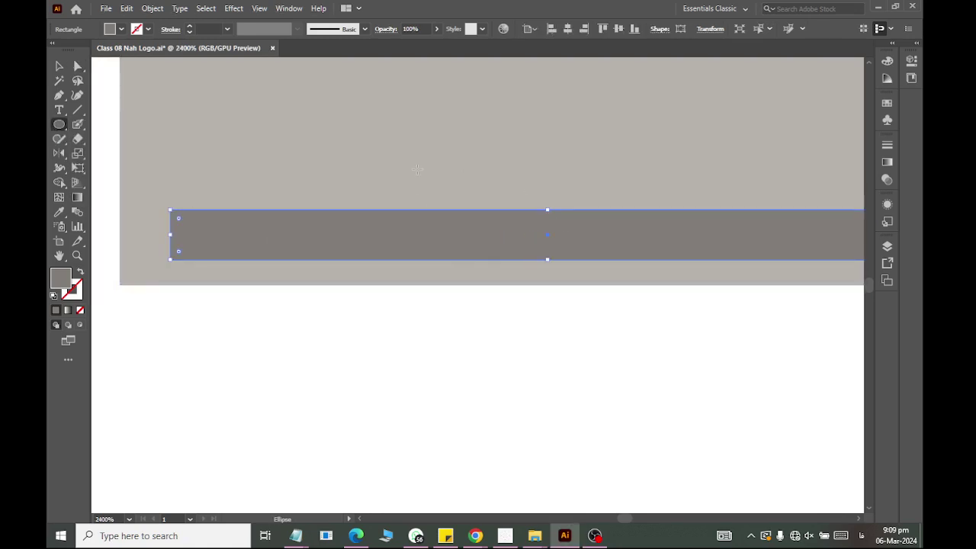
{"action": "mouse_move", "coordinate": [245, 109]}
{"action": "left_mouse_down"}
{"action": "mouse_move", "coordinate": [860, 240]}
{"action": "mouse_move", "coordinate": [645, 257]}
{"action": "left_mouse_up"}
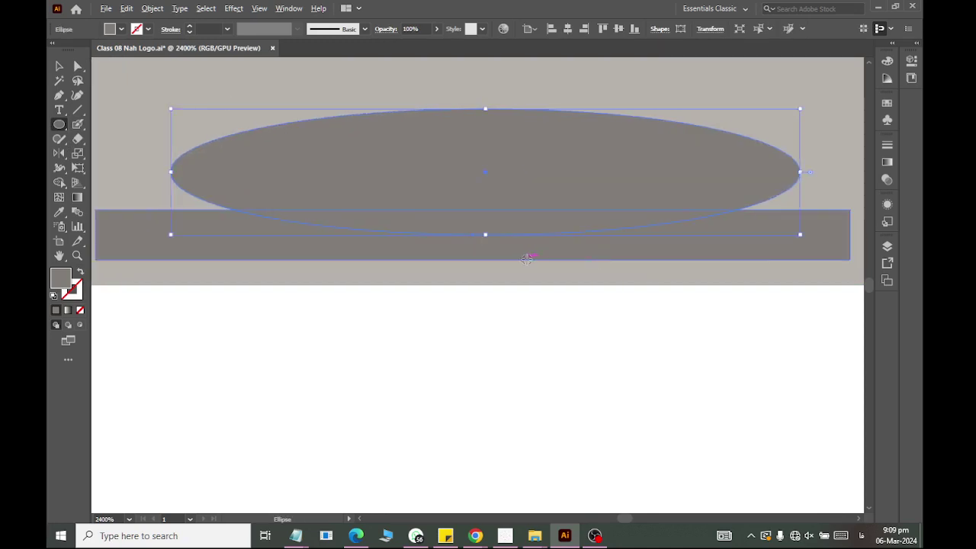
{"action": "scroll", "coordinate": [524, 249], "scroll_direction": "up", "scroll_amount": 2}
{"action": "scroll", "coordinate": [524, 249], "scroll_direction": "down", "scroll_amount": 3}
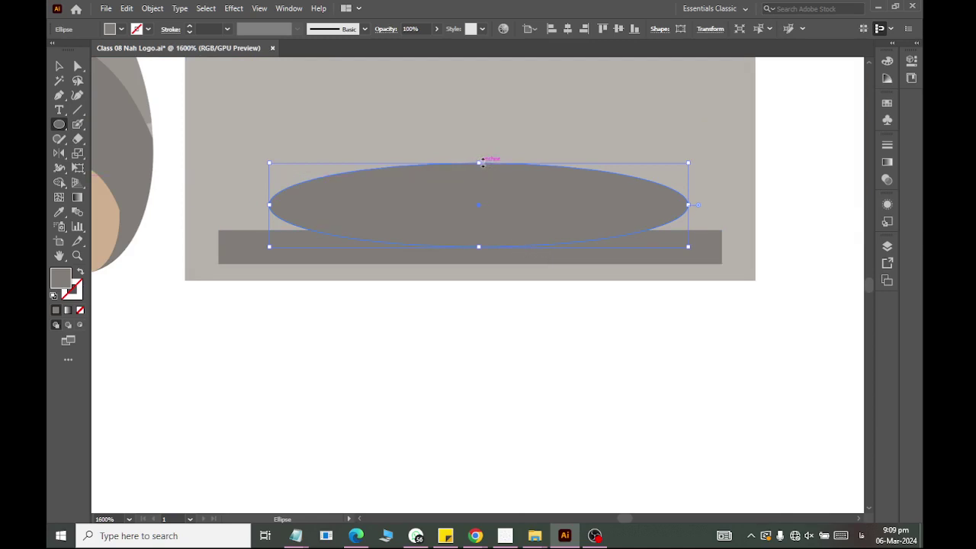
{"action": "left_click_drag", "start_coordinate": [480, 162], "coordinate": [479, 146]}
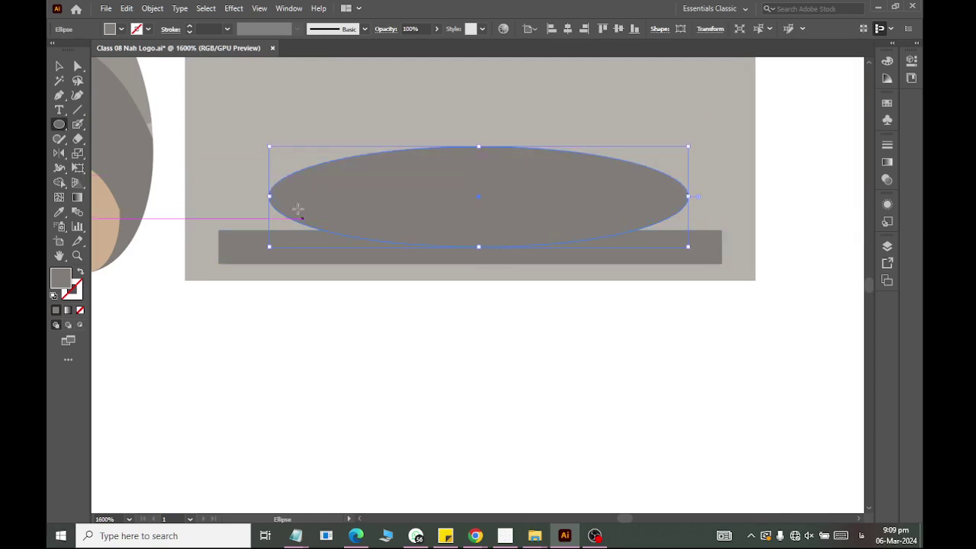
{"action": "scroll", "coordinate": [274, 238], "scroll_direction": "down", "scroll_amount": 1}
{"action": "left_click", "coordinate": [59, 68]}
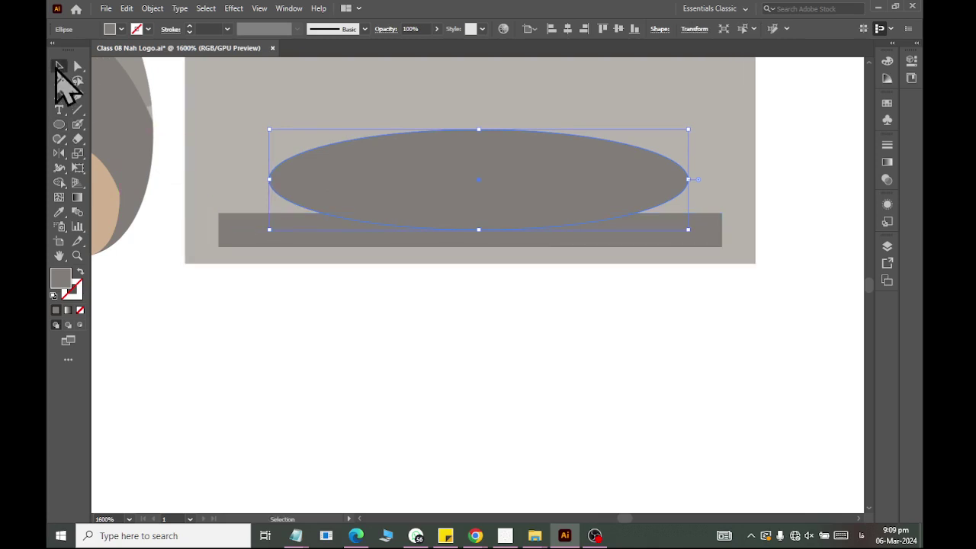
{"action": "left_click", "coordinate": [373, 336]}
Widen the base ellipse to span the strip and nudge it into position.
{"action": "scroll", "coordinate": [427, 294], "scroll_direction": "down", "scroll_amount": 3}
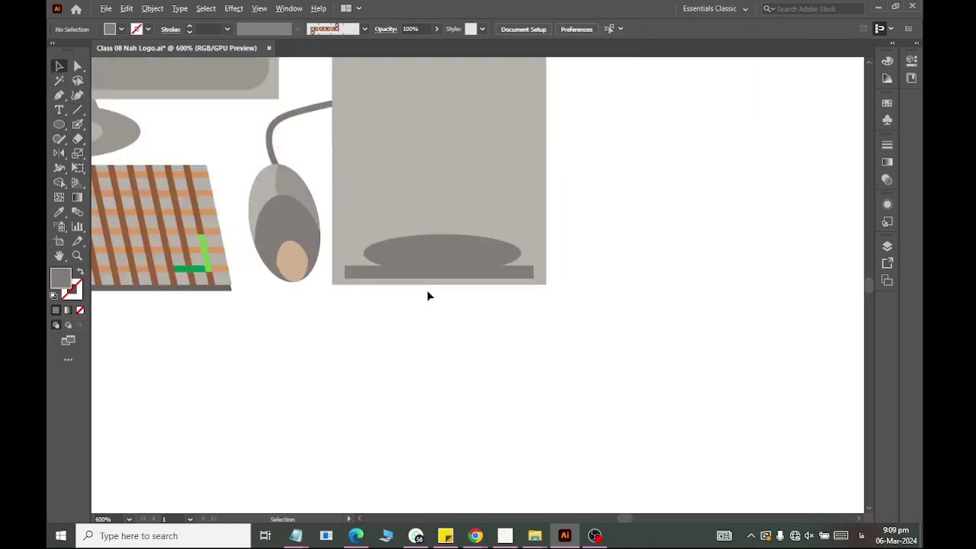
{"action": "scroll", "coordinate": [427, 294], "scroll_direction": "down", "scroll_amount": 3}
{"action": "scroll", "coordinate": [416, 265], "scroll_direction": "up", "scroll_amount": 1}
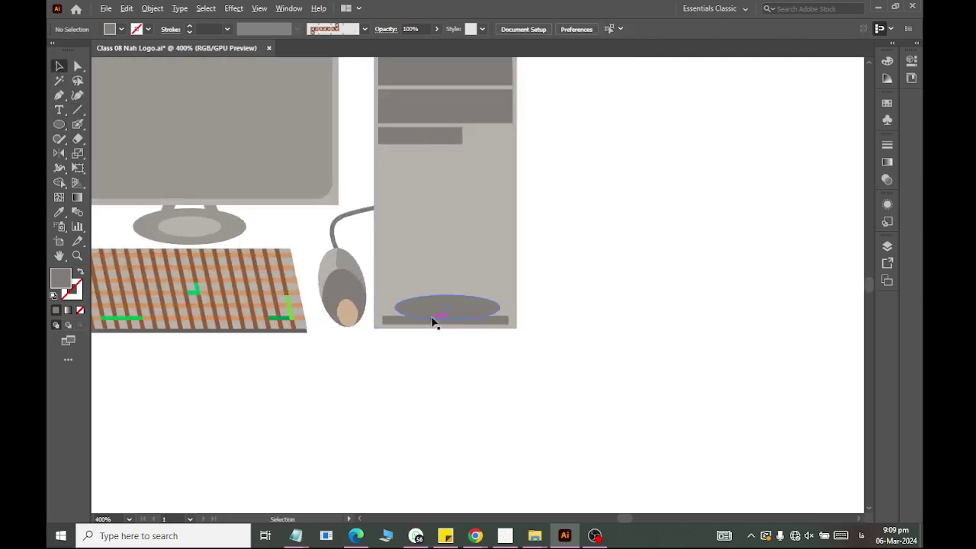
{"action": "left_click", "coordinate": [435, 305]}
{"action": "scroll", "coordinate": [436, 307], "scroll_direction": "up", "scroll_amount": 1}
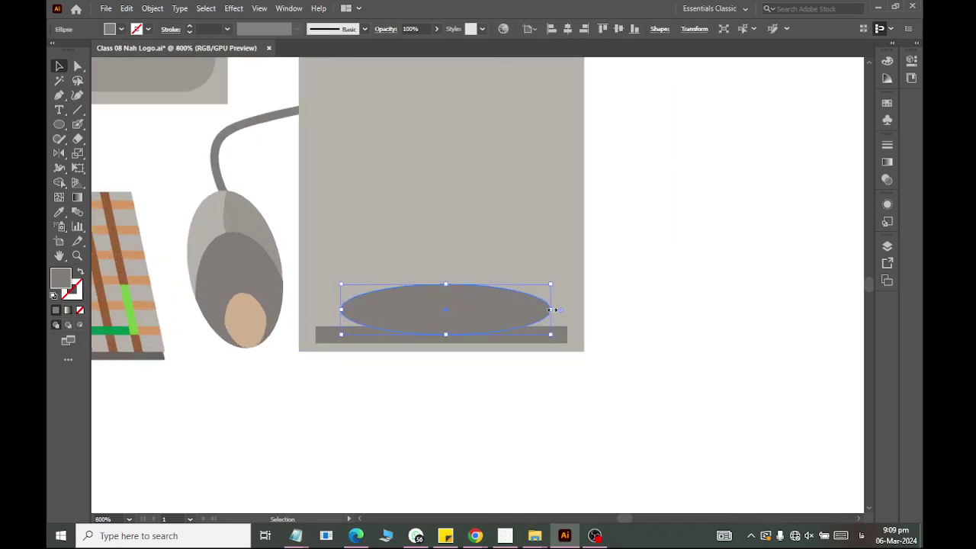
{"action": "left_click_drag", "start_coordinate": [557, 311], "coordinate": [576, 309]}
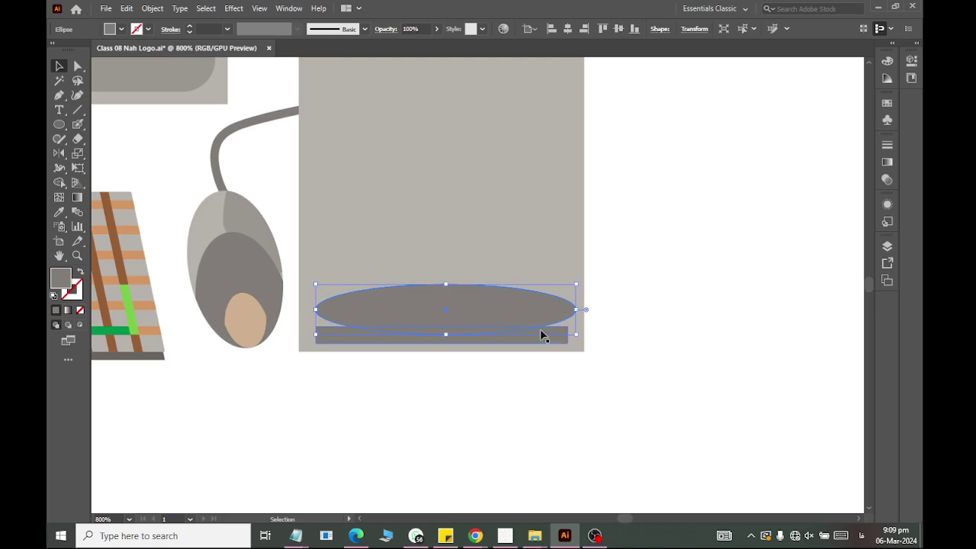
{"action": "key", "text": "Down"}
{"action": "key", "text": "Down"}
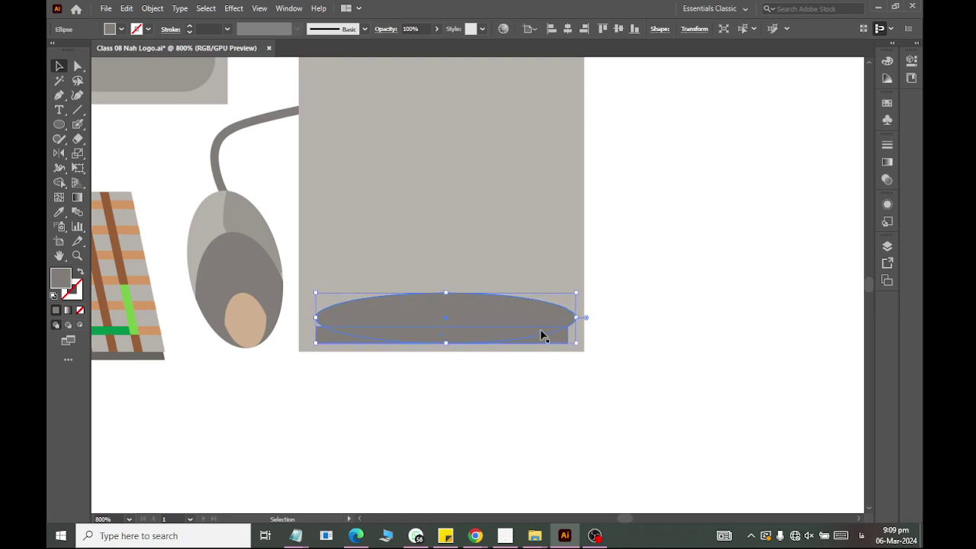
{"action": "key", "text": "Down"}
{"action": "key", "text": "Down"}
{"action": "scroll", "coordinate": [541, 336], "scroll_direction": "up", "scroll_amount": 1}
{"action": "scroll", "coordinate": [562, 289], "scroll_direction": "up", "scroll_amount": 1}
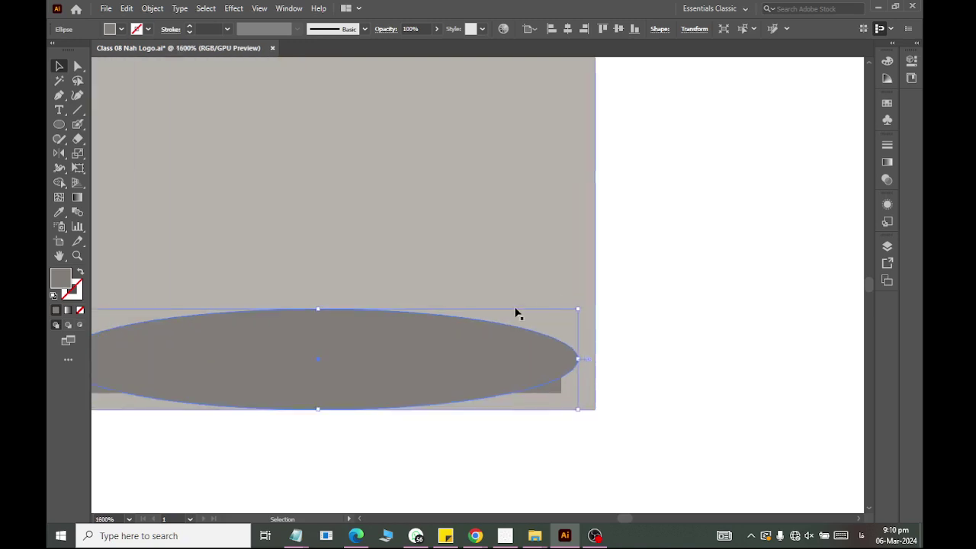
{"action": "scroll", "coordinate": [446, 362], "scroll_direction": "left", "scroll_amount": 1}
{"action": "key", "text": "v"}
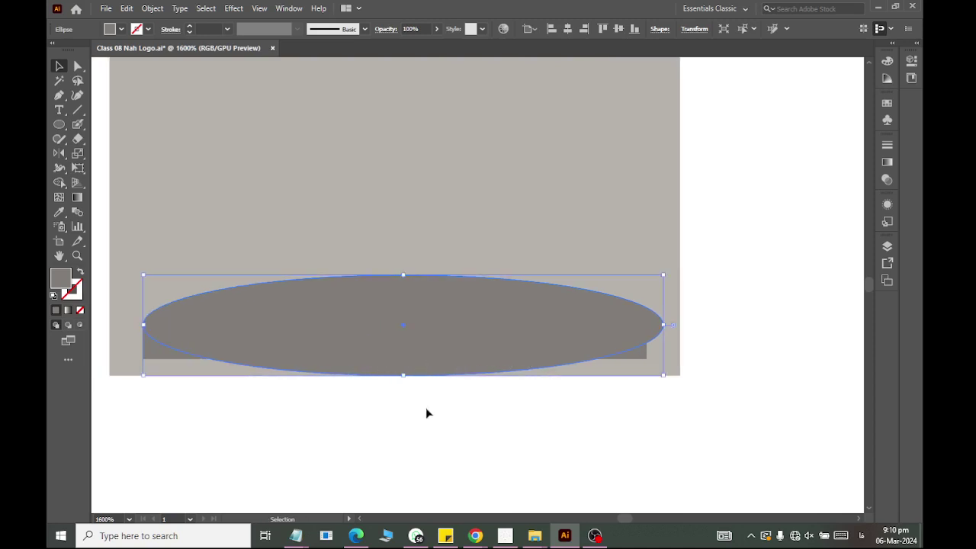
{"action": "key", "text": "Up"}
{"action": "key", "text": "Up"}
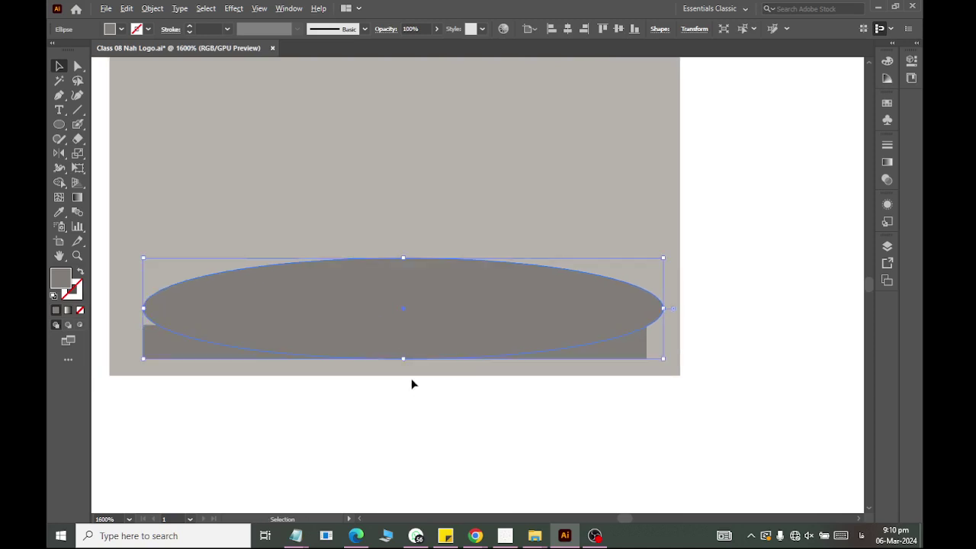
{"action": "scroll", "coordinate": [411, 384], "scroll_direction": "down", "scroll_amount": 1}
Merge the base strip into the ellipse with Shape Builder and delete the leftover strip.
{"action": "left_click", "coordinate": [385, 349], "text": "shift"}
{"action": "left_click", "coordinate": [257, 345], "text": "shift"}
{"action": "left_click", "coordinate": [229, 355], "text": "shift"}
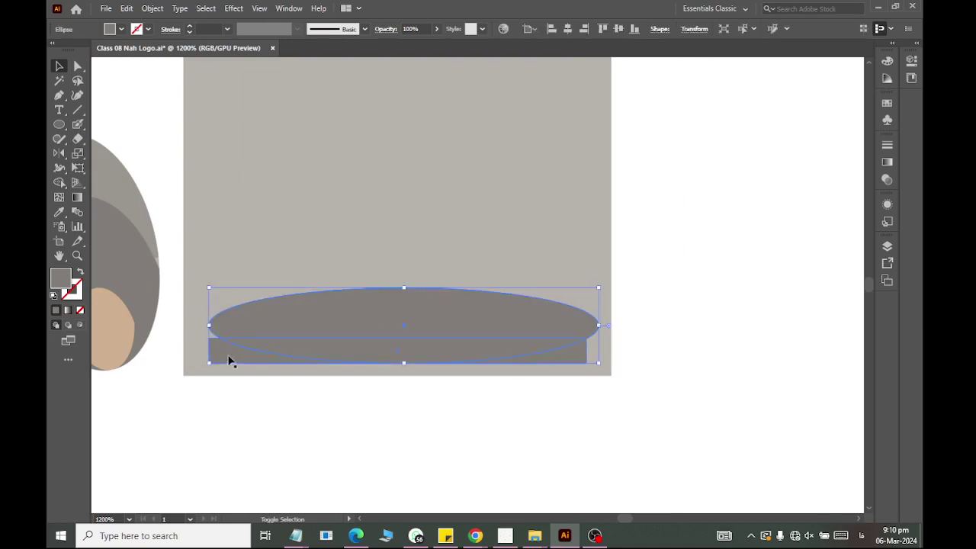
{"action": "left_click", "coordinate": [59, 183]}
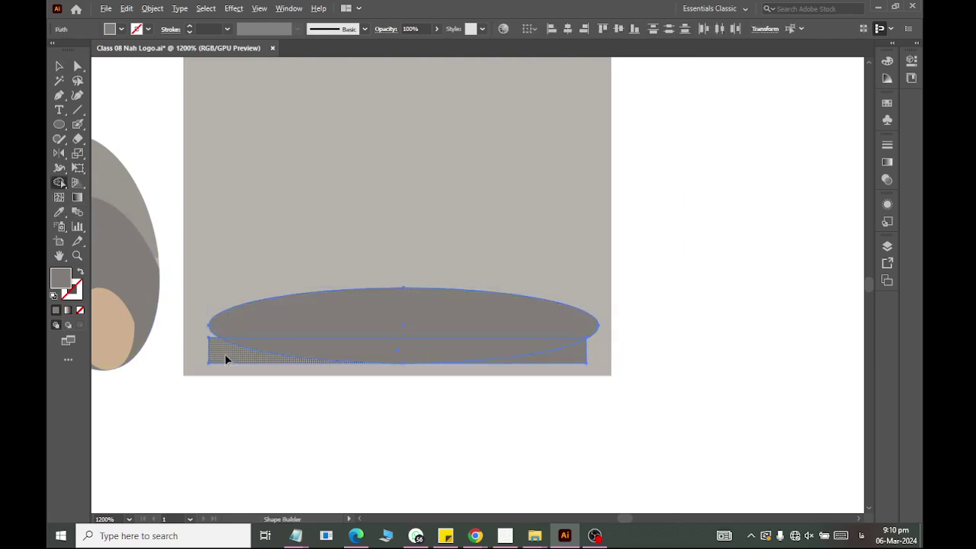
{"action": "left_click_drag", "start_coordinate": [227, 359], "coordinate": [425, 389]}
{"action": "left_click", "coordinate": [577, 363], "text": "alt"}
{"action": "scroll", "coordinate": [434, 371], "scroll_direction": "down", "scroll_amount": 2}
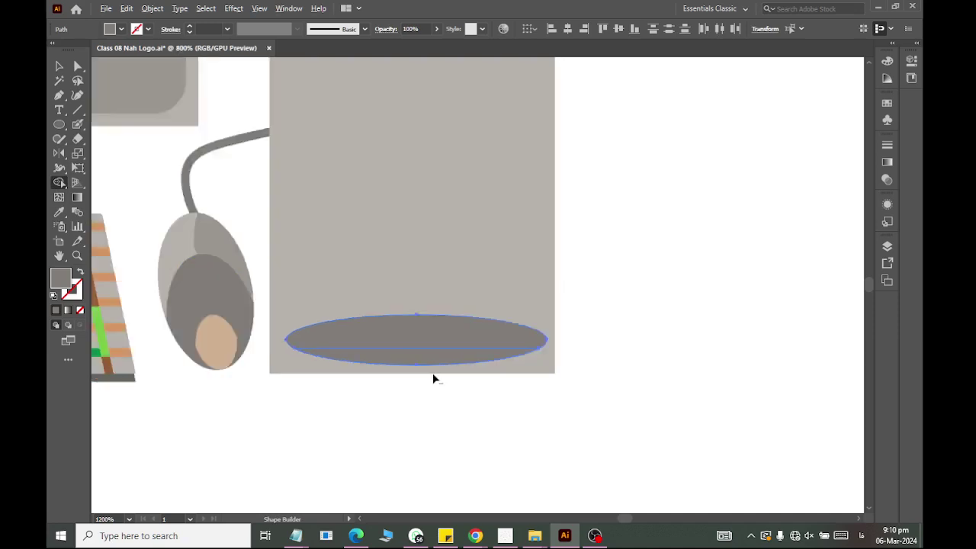
{"action": "left_click", "coordinate": [59, 65]}
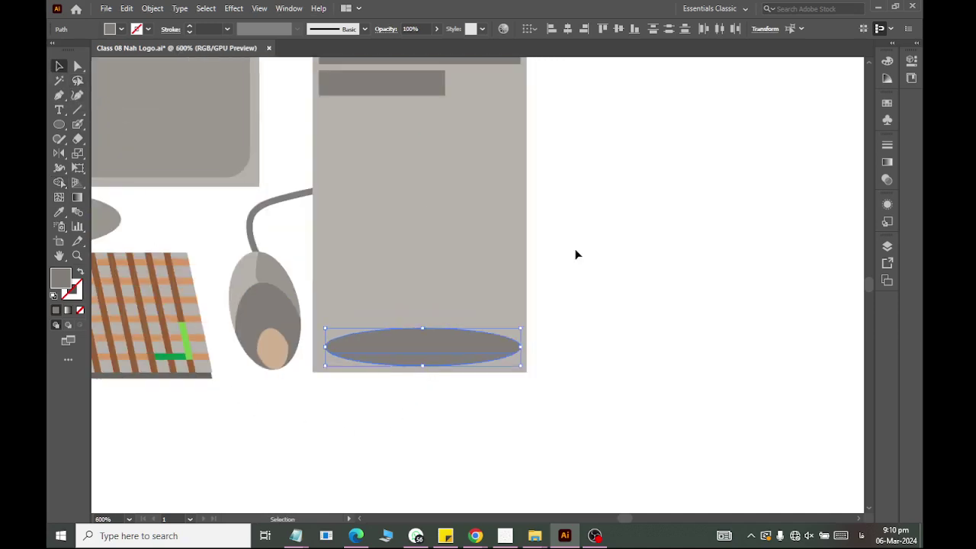
{"action": "left_click", "coordinate": [529, 328]}
{"action": "scroll", "coordinate": [529, 328], "scroll_direction": "down", "scroll_amount": 3}
{"action": "scroll", "coordinate": [585, 365], "scroll_direction": "up", "scroll_amount": 2}
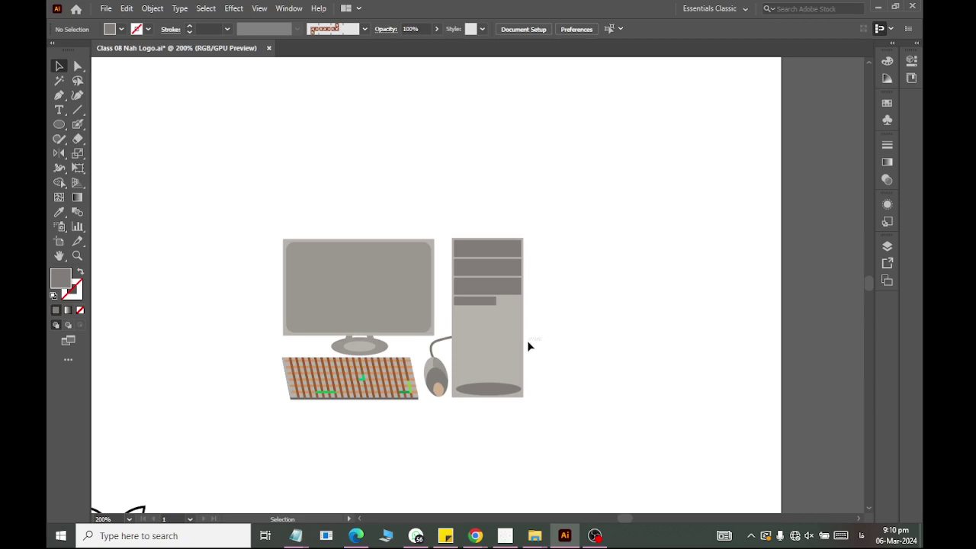
Draw a small circle beside the tower and scale an inner circle inside it.
{"action": "scroll", "coordinate": [528, 346], "scroll_direction": "up", "scroll_amount": 3}
{"action": "left_click", "coordinate": [58, 124]}
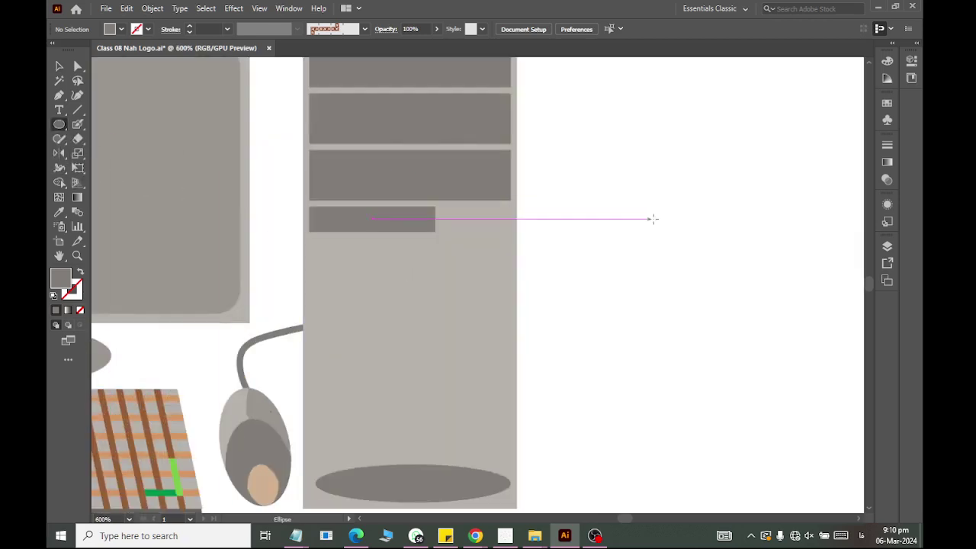
{"action": "left_click_drag", "start_coordinate": [660, 225], "coordinate": [712, 276]}
{"action": "left_click", "coordinate": [59, 66]}
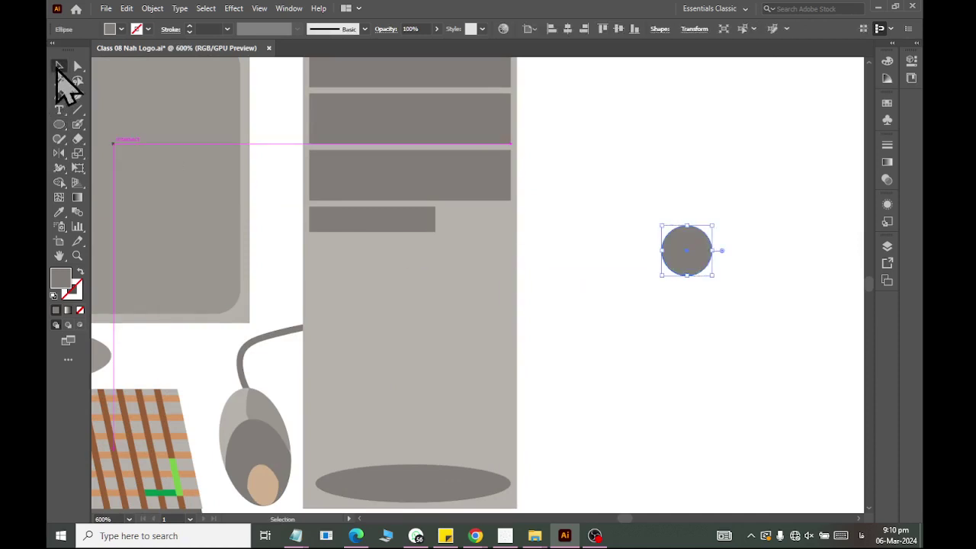
{"action": "left_click", "coordinate": [698, 271], "text": "shift"}
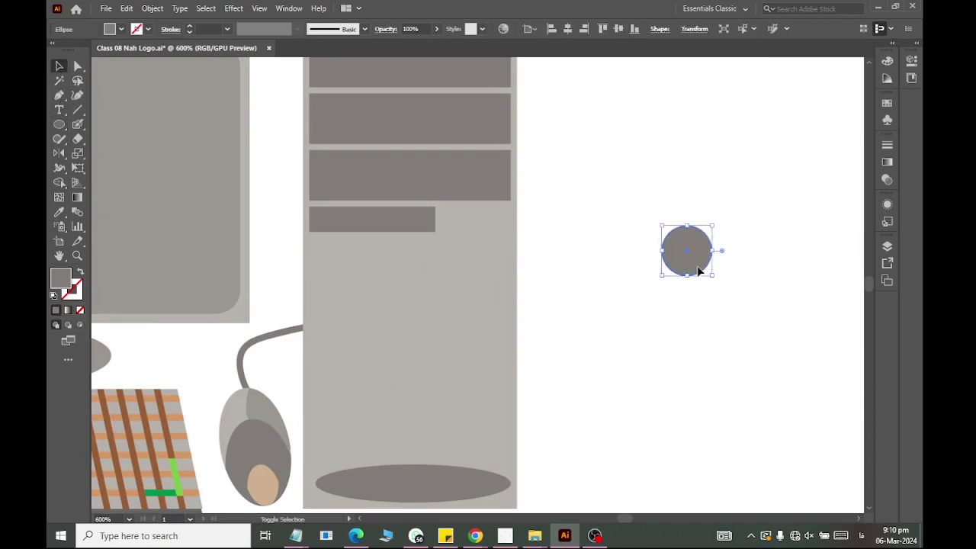
{"action": "left_click_drag", "start_coordinate": [713, 279], "coordinate": [700, 264]}
{"action": "scroll", "coordinate": [762, 255], "scroll_direction": "up", "scroll_amount": 1}
{"action": "scroll", "coordinate": [762, 255], "scroll_direction": "up", "scroll_amount": 2}
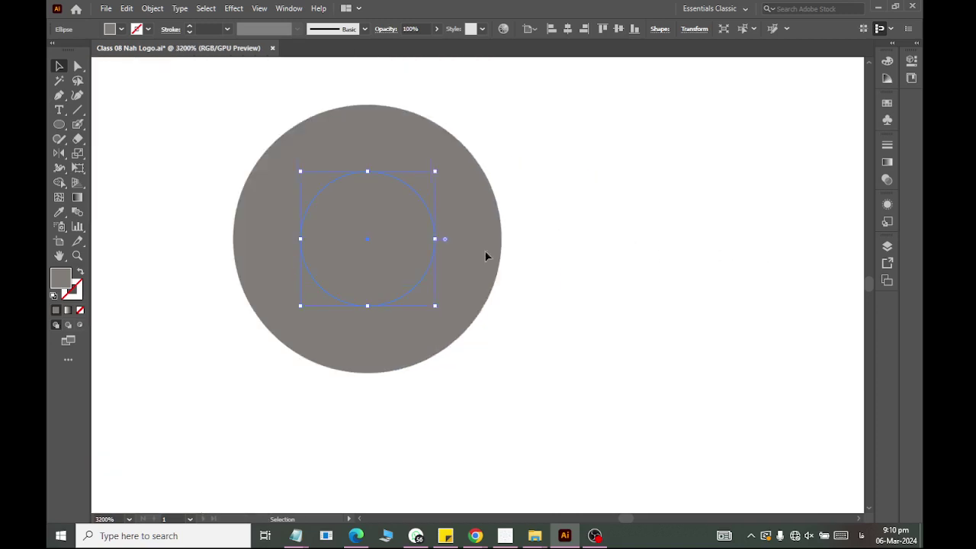
{"action": "left_click_drag", "start_coordinate": [435, 305], "coordinate": [468, 338]}
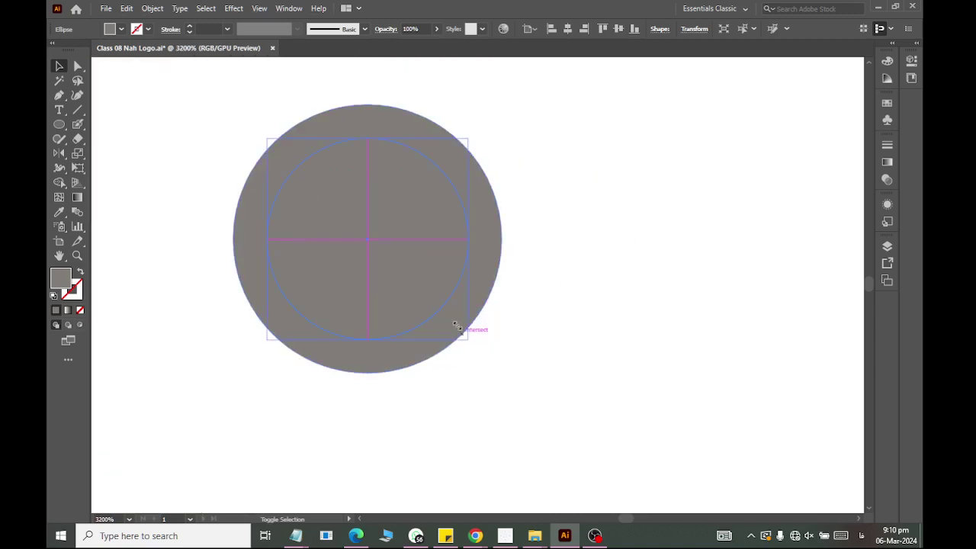
Fill the inner circle with grey from the fill swatches.
{"action": "left_click", "coordinate": [121, 29]}
{"action": "left_click", "coordinate": [121, 30]}
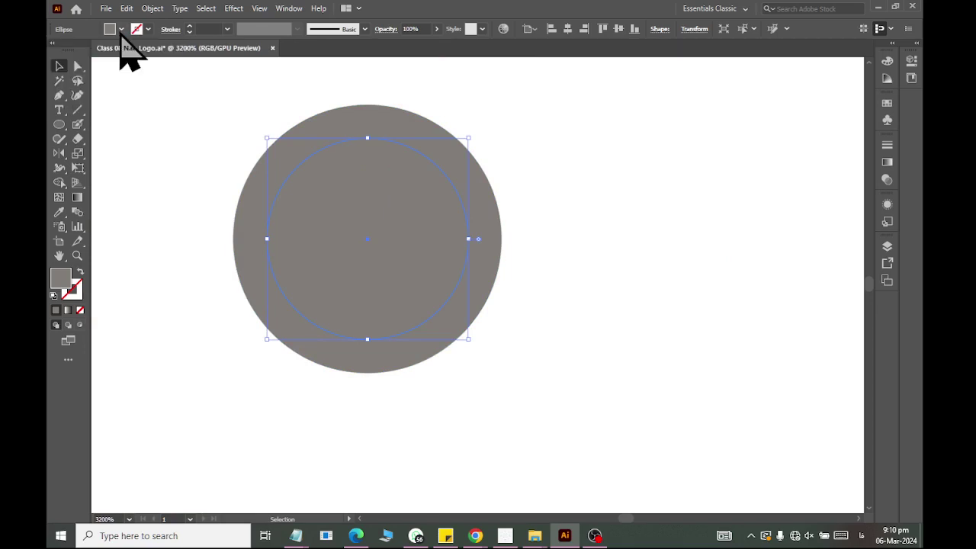
{"action": "left_click", "coordinate": [114, 85]}
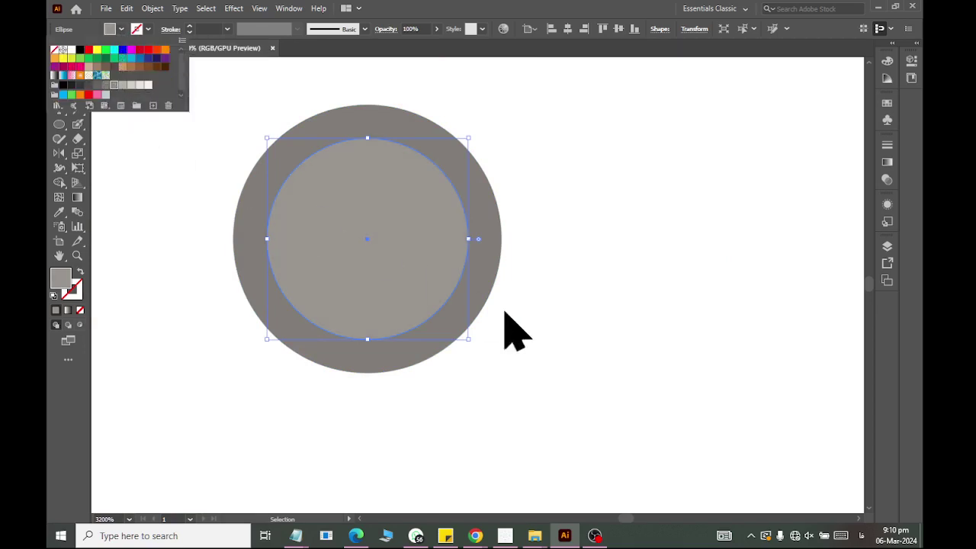
{"action": "left_click", "coordinate": [543, 353]}
{"action": "left_click", "coordinate": [389, 293]}
Shrink the innermost circle to about 4 px and fill it light grey.
{"action": "key", "text": "a"}
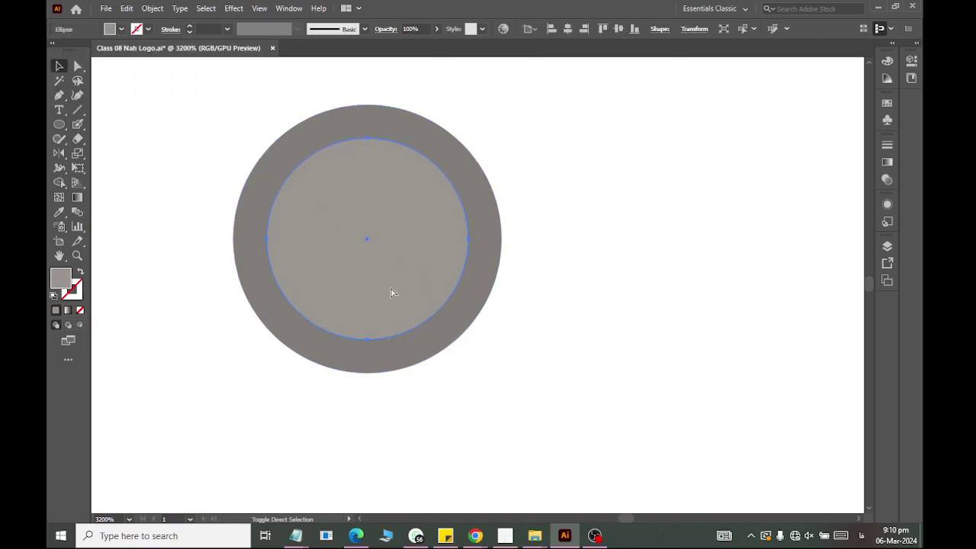
{"action": "key", "text": "v"}
{"action": "left_click_drag", "start_coordinate": [468, 344], "coordinate": [442, 328]}
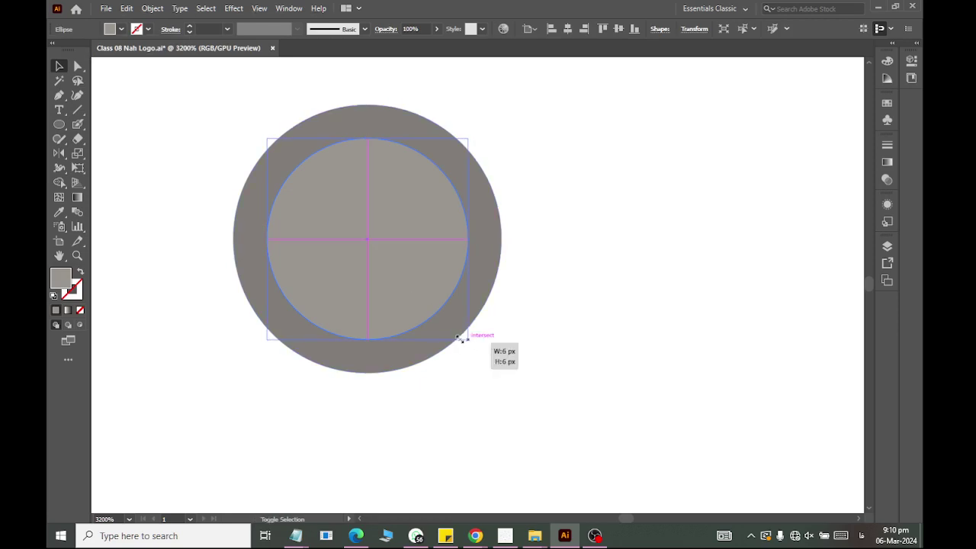
{"action": "left_click", "coordinate": [120, 29]}
{"action": "left_click", "coordinate": [131, 85]}
Group the button's circles and move the button onto the tower below the drive slots.
{"action": "scroll", "coordinate": [526, 305], "scroll_direction": "down", "scroll_amount": 6}
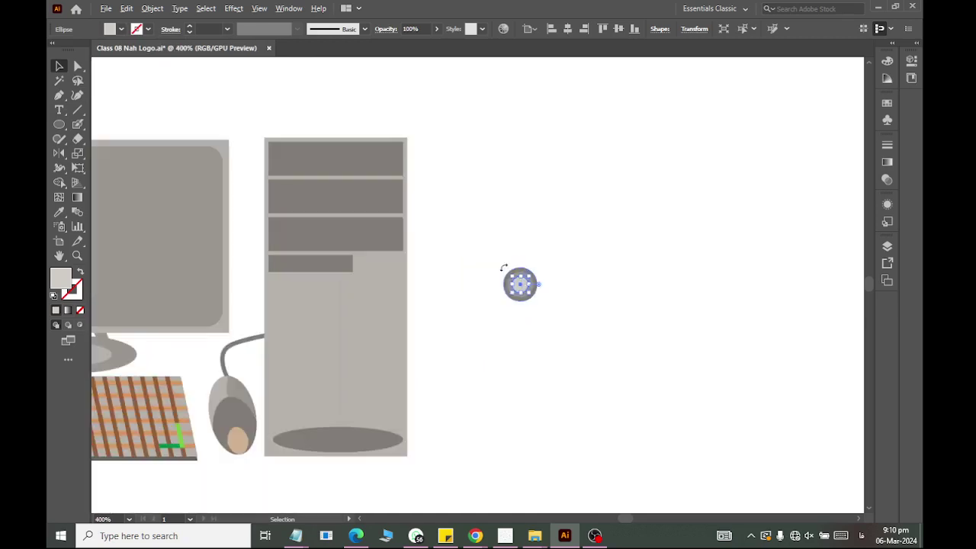
{"action": "right_click", "coordinate": [522, 288]}
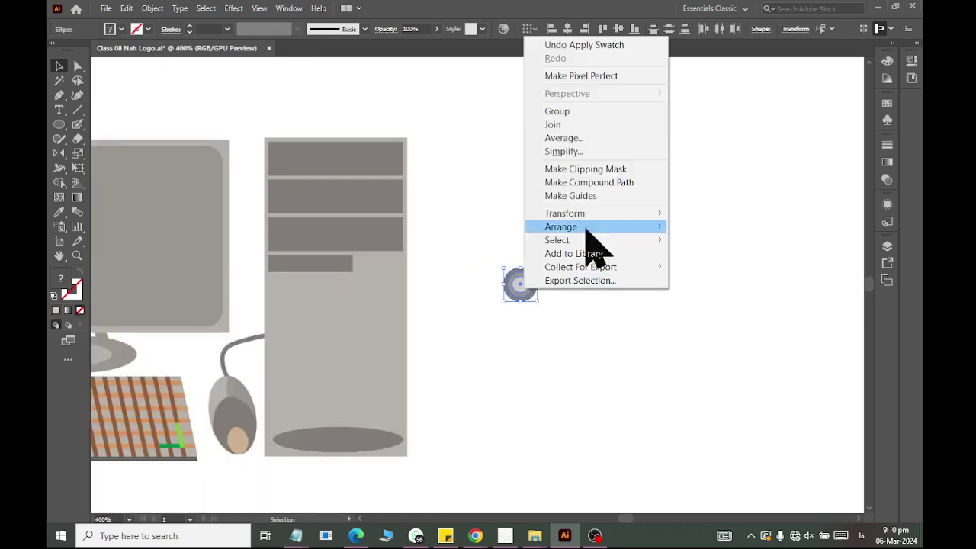
{"action": "left_click", "coordinate": [590, 110]}
{"action": "left_click", "coordinate": [577, 324]}
{"action": "left_click_drag", "start_coordinate": [522, 294], "coordinate": [304, 324]}
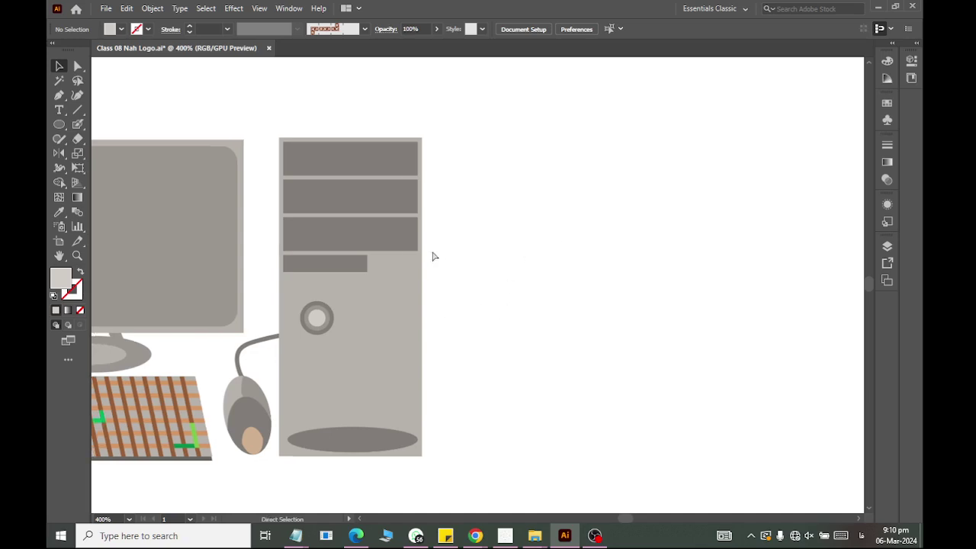
{"action": "scroll", "coordinate": [434, 254], "scroll_direction": "left", "scroll_amount": 5}
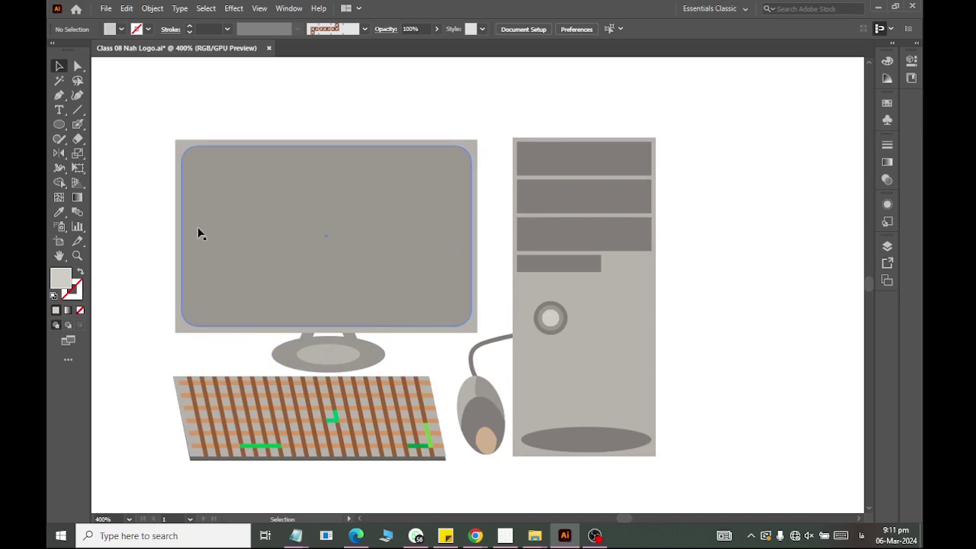
Create a text object above the monitor and select its Lorem ipsum placeholder.
{"action": "key", "text": "t"}
{"action": "left_click", "coordinate": [219, 89]}
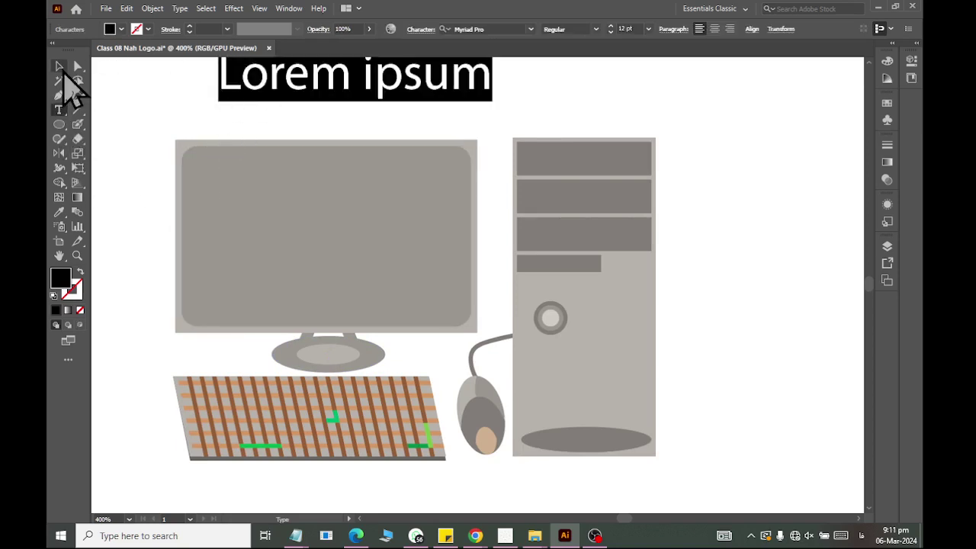
{"action": "left_click", "coordinate": [60, 67]}
{"action": "scroll", "coordinate": [209, 117], "scroll_direction": "down", "scroll_amount": 3}
{"action": "scroll", "coordinate": [244, 97], "scroll_direction": "up", "scroll_amount": 1}
{"action": "scroll", "coordinate": [244, 97], "scroll_direction": "up", "scroll_amount": 2}
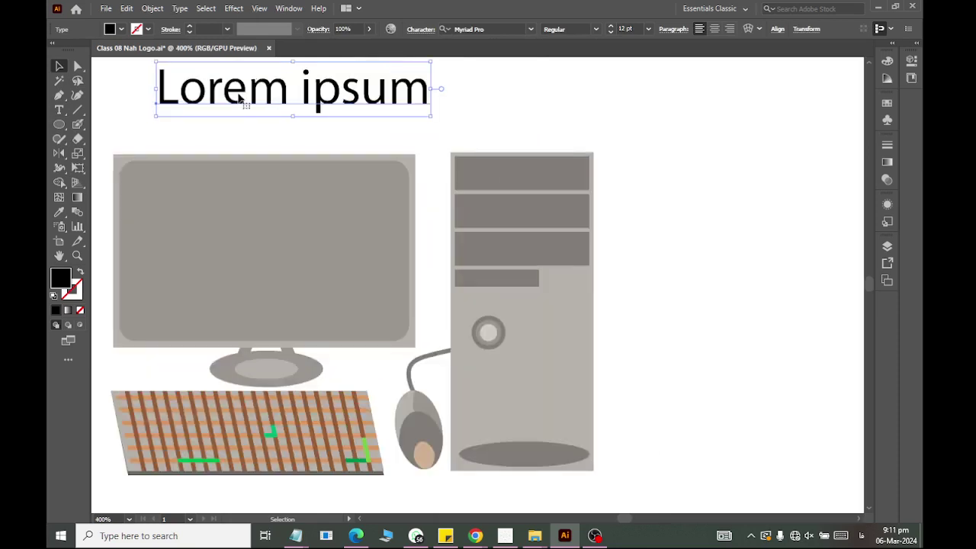
{"action": "key", "text": "t"}
{"action": "scroll", "coordinate": [252, 91], "scroll_direction": "left", "scroll_amount": 1}
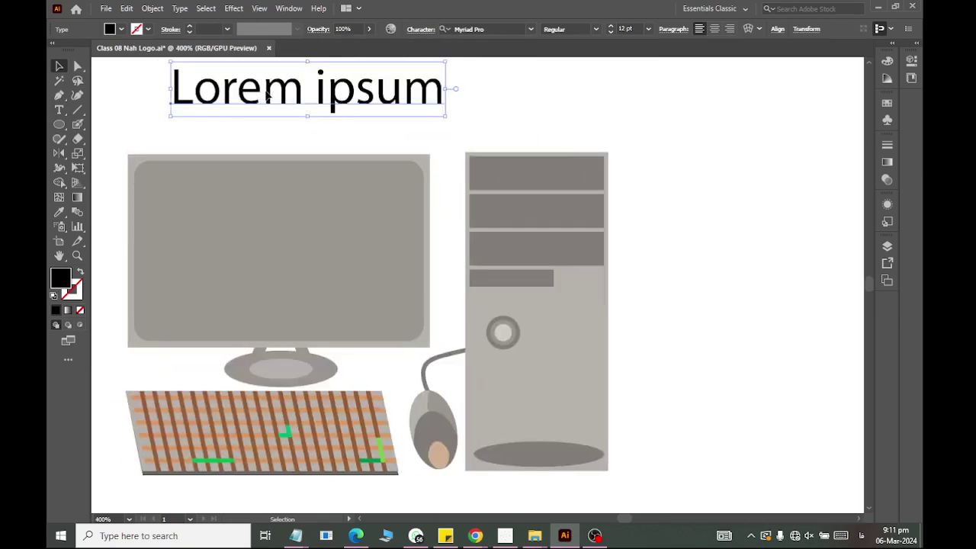
{"action": "left_click", "coordinate": [60, 67]}
{"action": "left_click", "coordinate": [61, 110]}
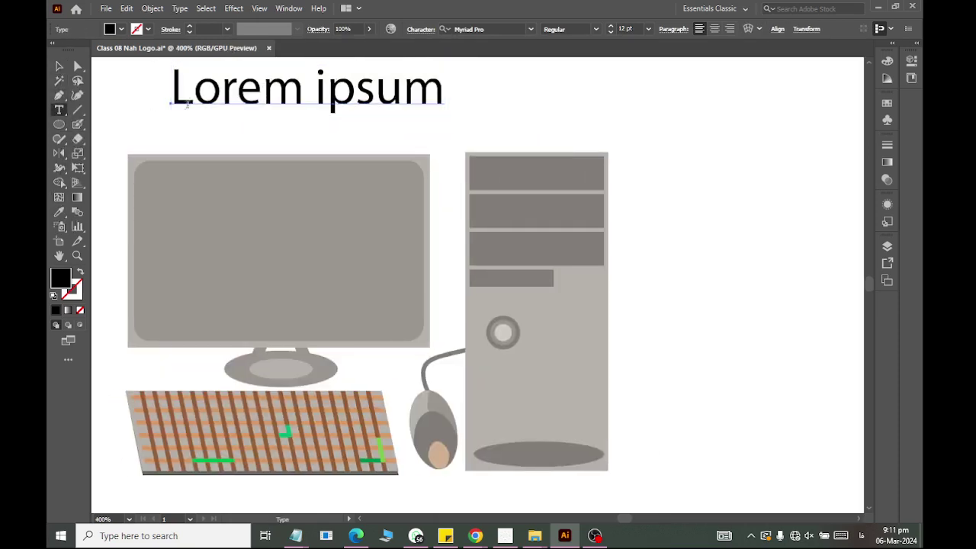
{"action": "triple_click", "coordinate": [193, 93]}
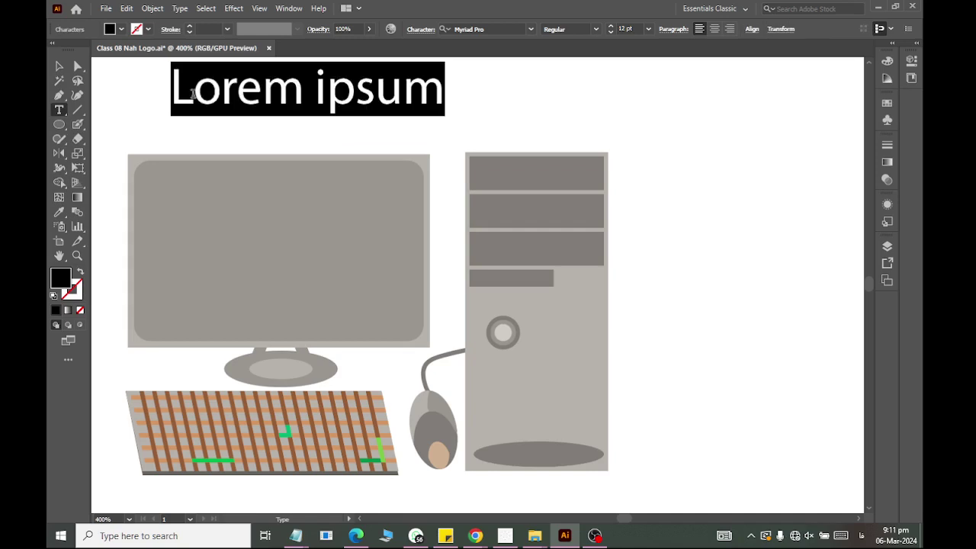
Replace it with 'A PACE TO MODERN EDUCATION', EDUCATION on a second line, centre-aligned.
{"action": "type", "text": "مرُد"}
{"action": "key", "text": "BackSpace"}
{"action": "key", "text": "BackSpace"}
{"action": "key", "text": "BackSpace"}
{"action": "key", "text": "BackSpace"}
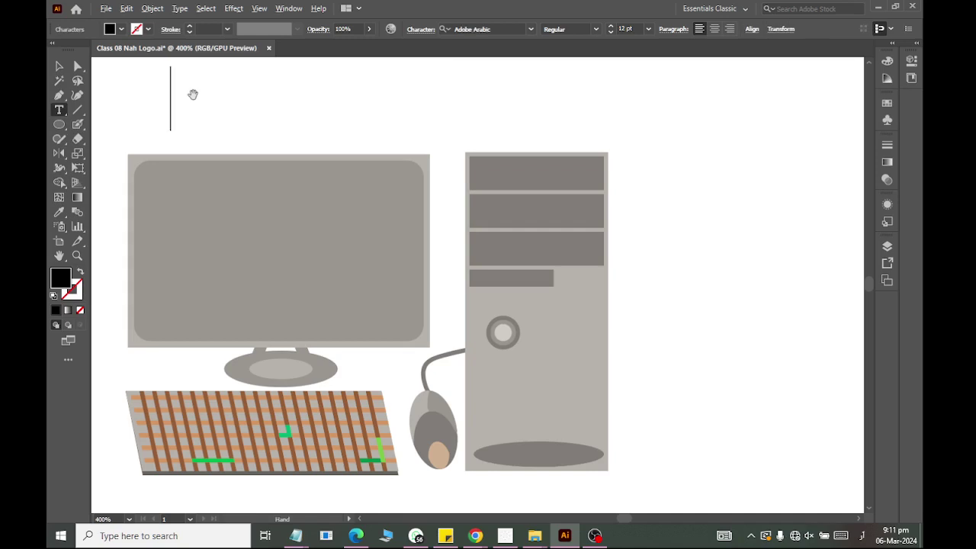
{"action": "type", "text": "A"}
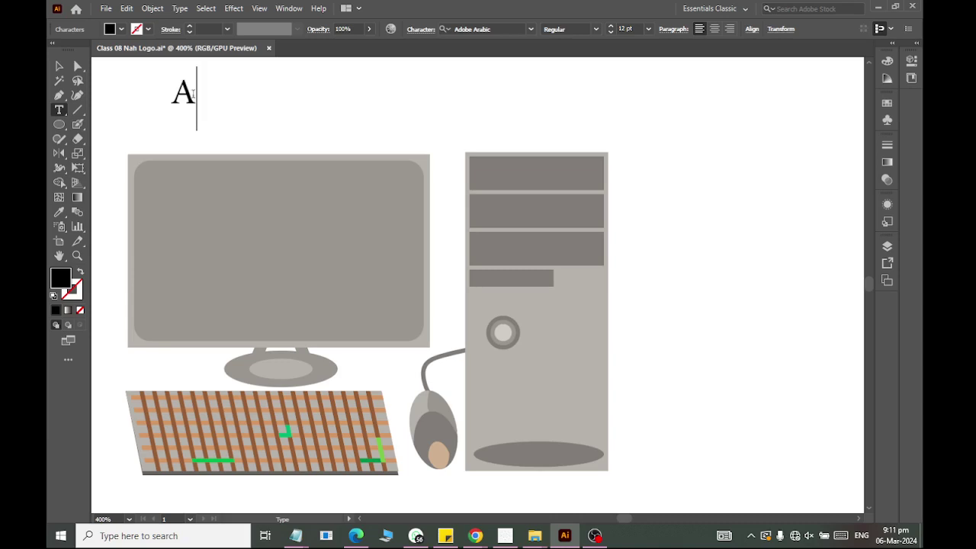
{"action": "type", "text": " PACE TO MO"}
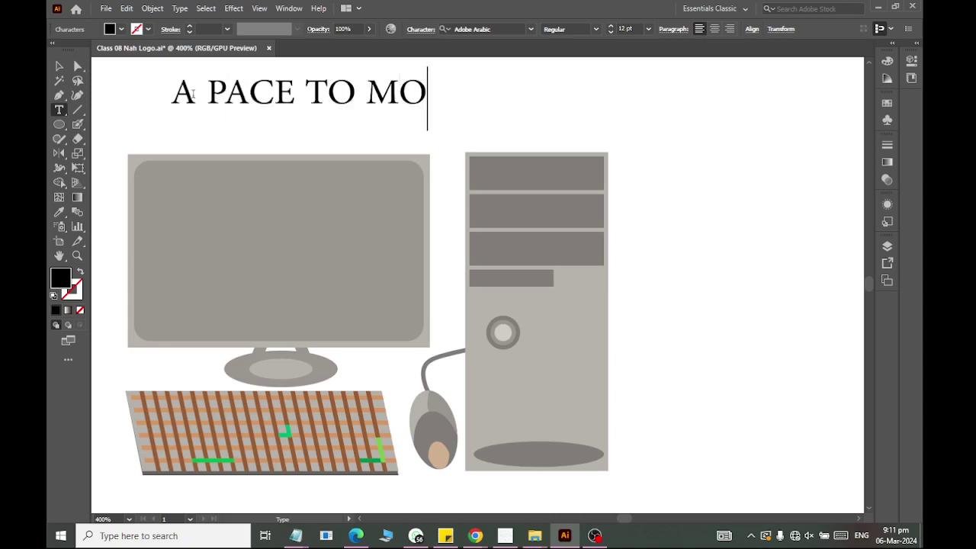
{"action": "type", "text": "DERN EDU"}
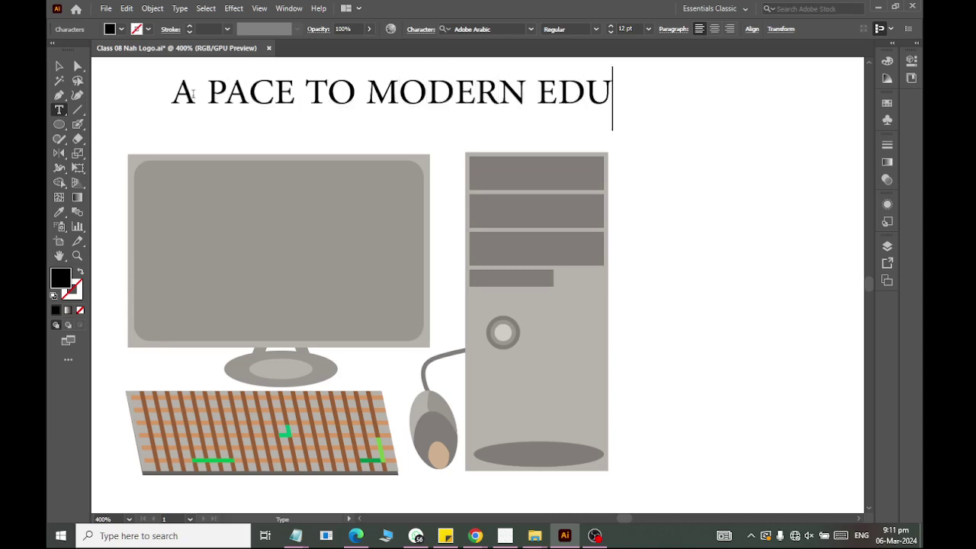
{"action": "type", "text": "CATION"}
{"action": "key", "text": "ctrl+Left"}
{"action": "key", "text": "ctrl+Left"}
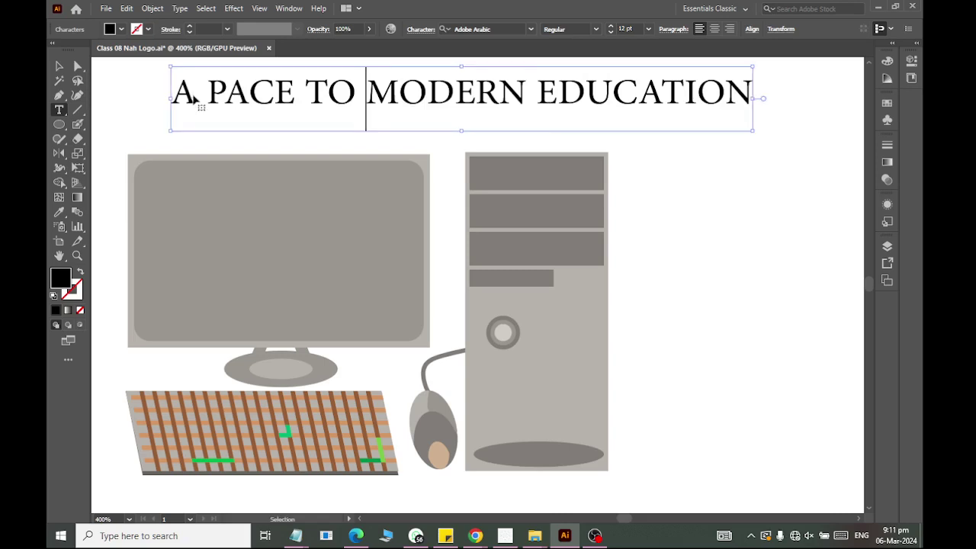
{"action": "key", "text": "Return"}
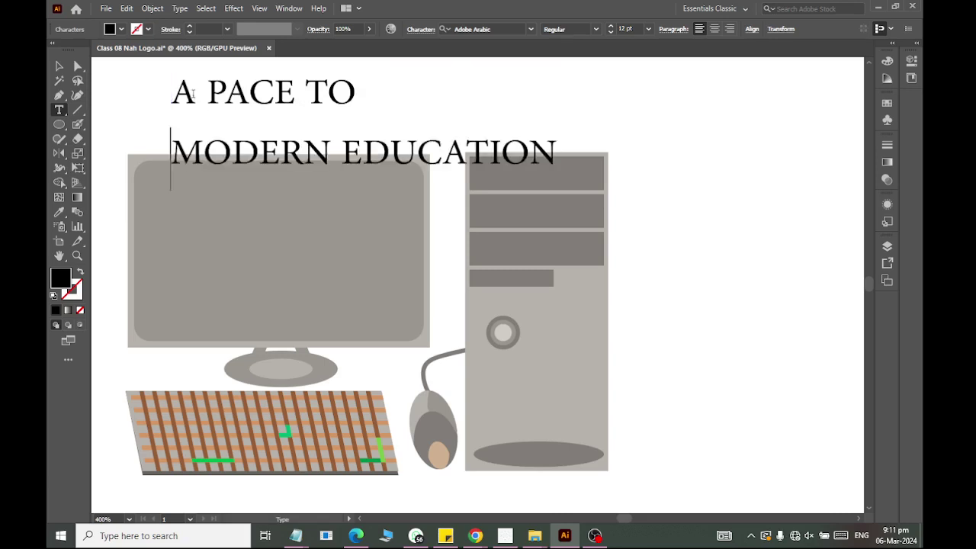
{"action": "key", "text": "BackSpace"}
{"action": "key", "text": "ctrl+Right"}
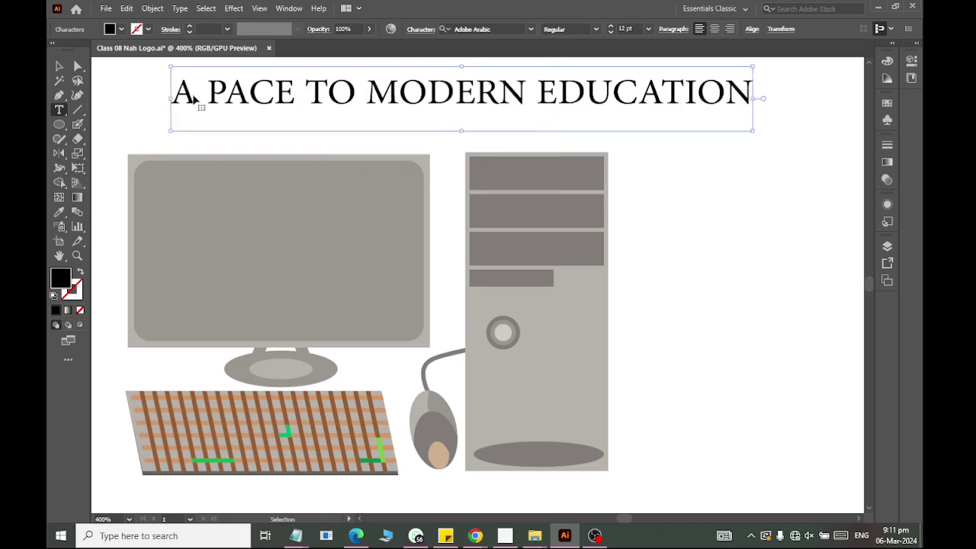
{"action": "key", "text": "Return"}
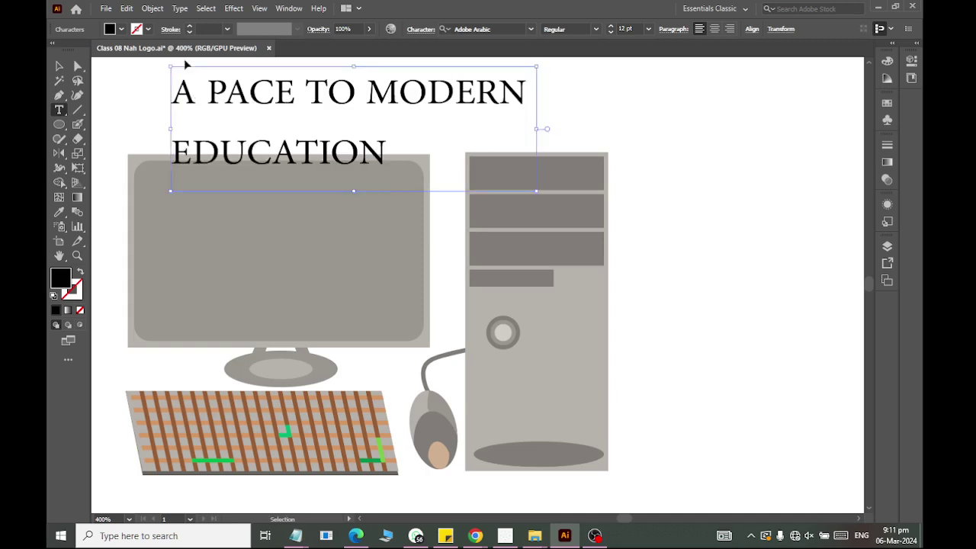
{"action": "key", "text": "ctrl+a"}
{"action": "left_click", "coordinate": [715, 28]}
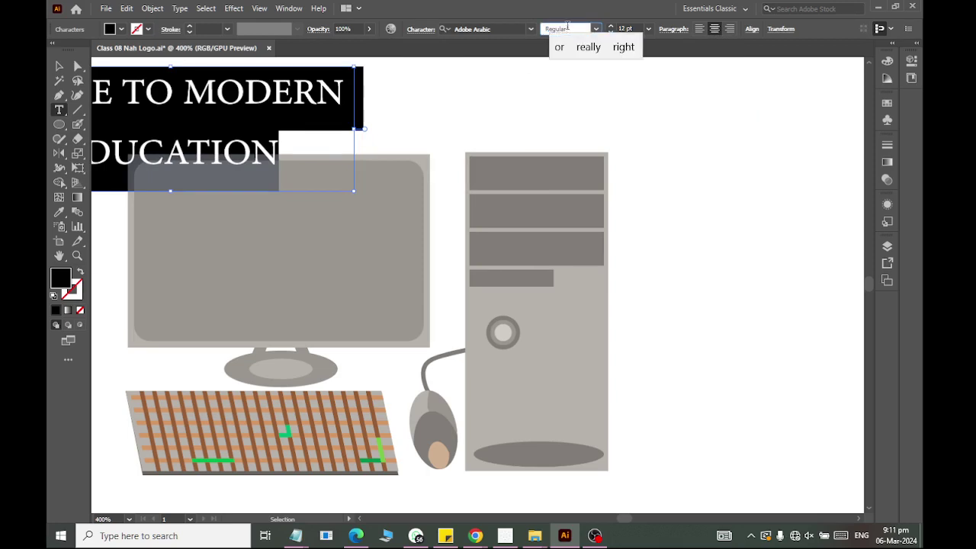
Set the two-line headline's font to Berlin Sans FB Demi Bold from the Control bar.
{"action": "left_click", "coordinate": [486, 27]}
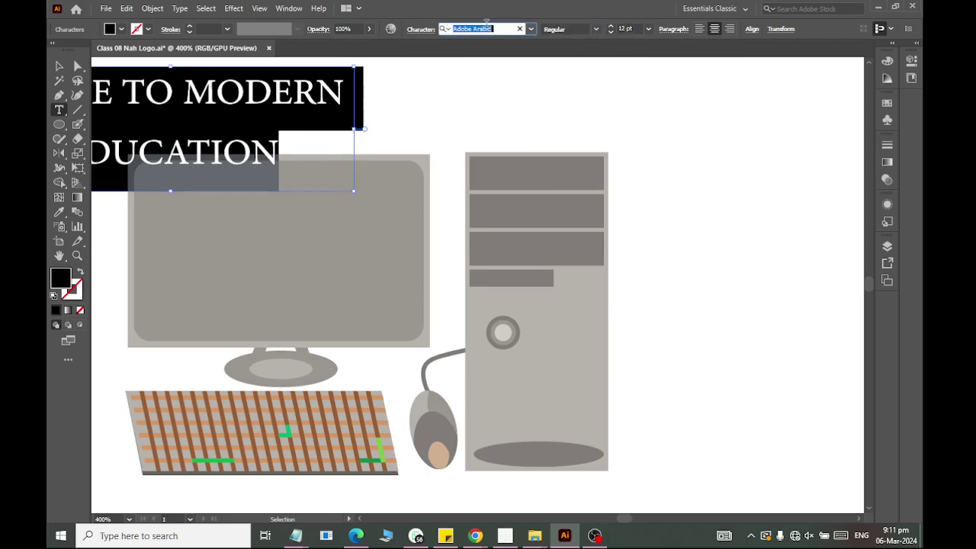
{"action": "left_click", "coordinate": [530, 30]}
{"action": "scroll", "coordinate": [510, 305], "scroll_direction": "down", "scroll_amount": 5}
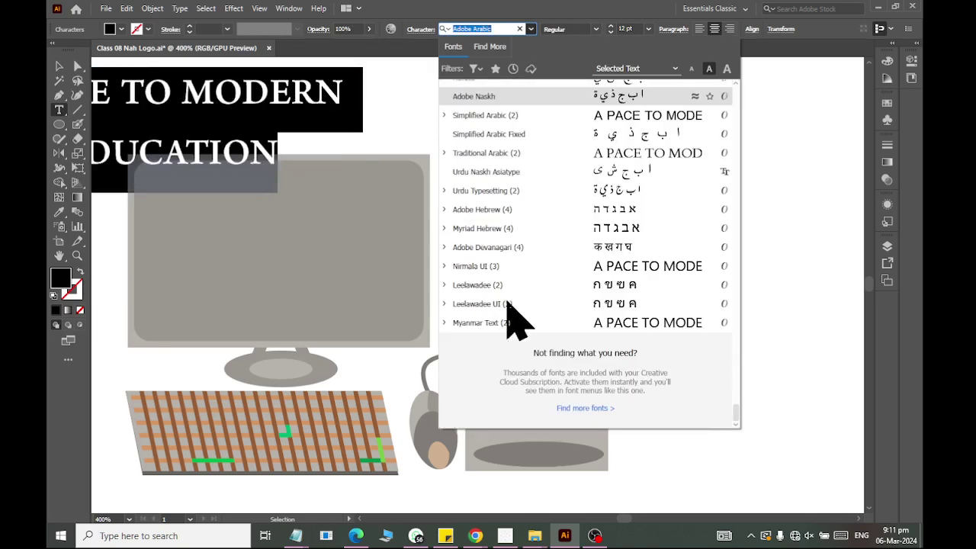
{"action": "scroll", "coordinate": [546, 305], "scroll_direction": "up", "scroll_amount": 3}
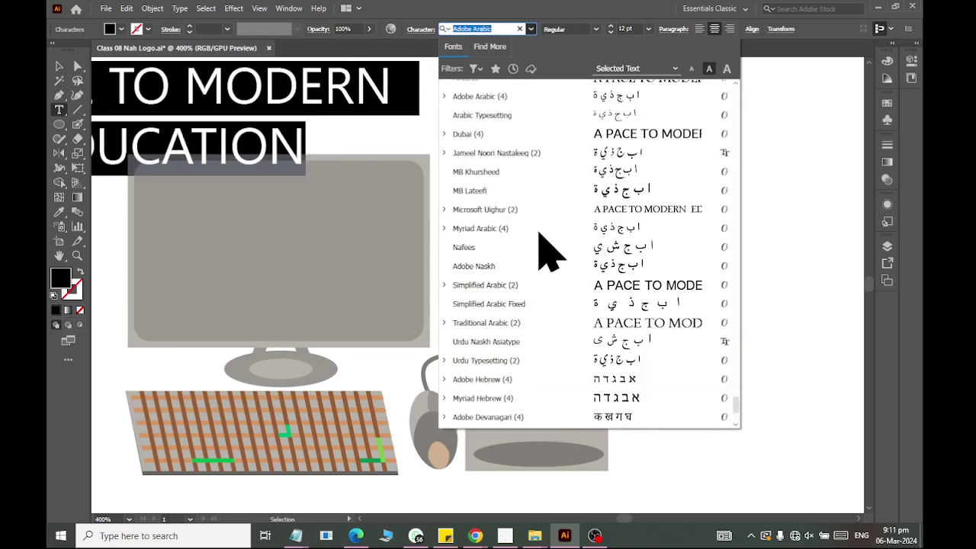
{"action": "scroll", "coordinate": [525, 46], "scroll_direction": "up", "scroll_amount": 5}
{"action": "left_click", "coordinate": [533, 39]}
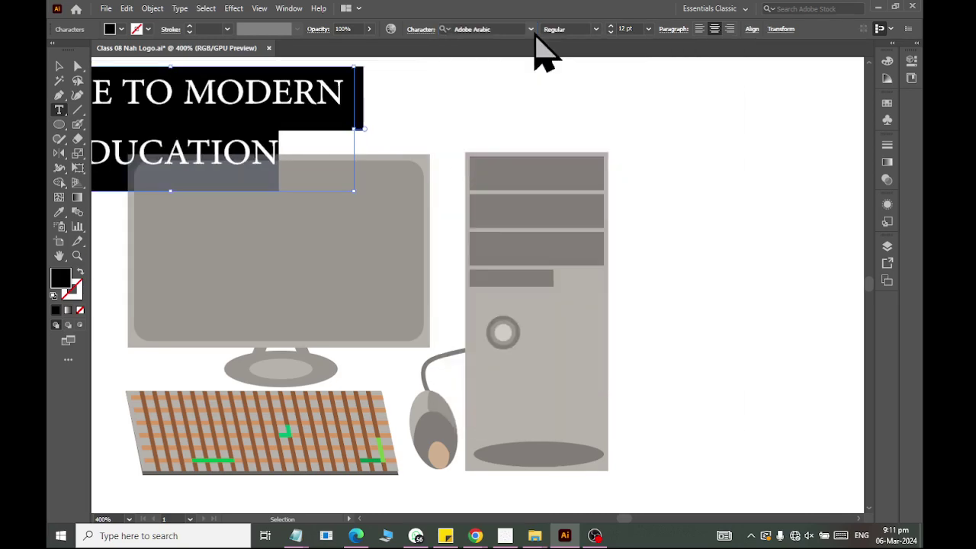
{"action": "key", "text": "Escape"}
{"action": "left_click", "coordinate": [530, 29]}
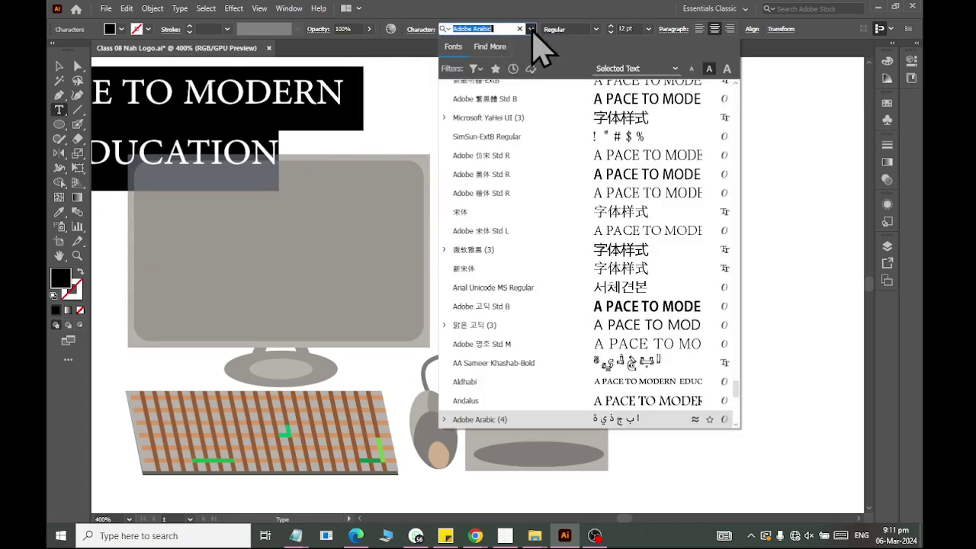
{"action": "left_click_drag", "start_coordinate": [736, 387], "coordinate": [751, 96]}
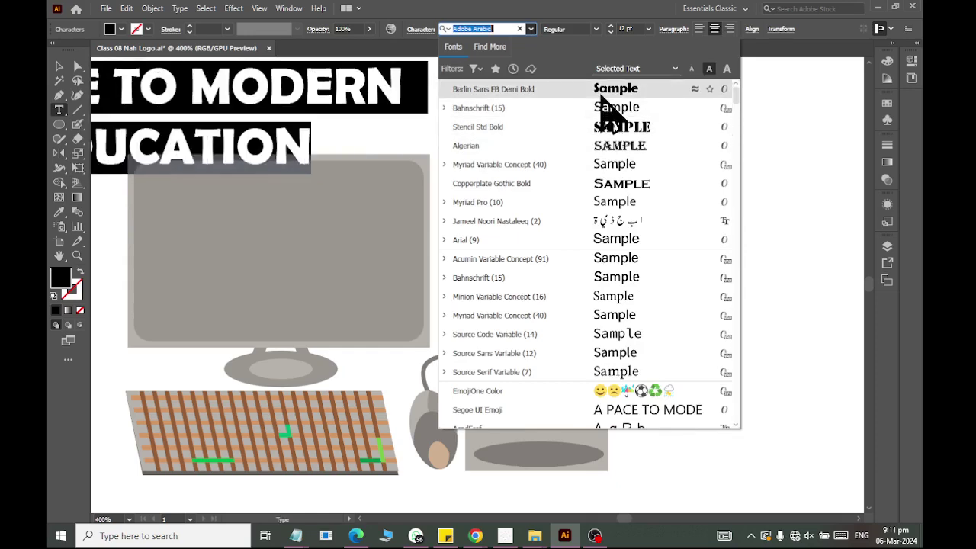
{"action": "left_click", "coordinate": [621, 89]}
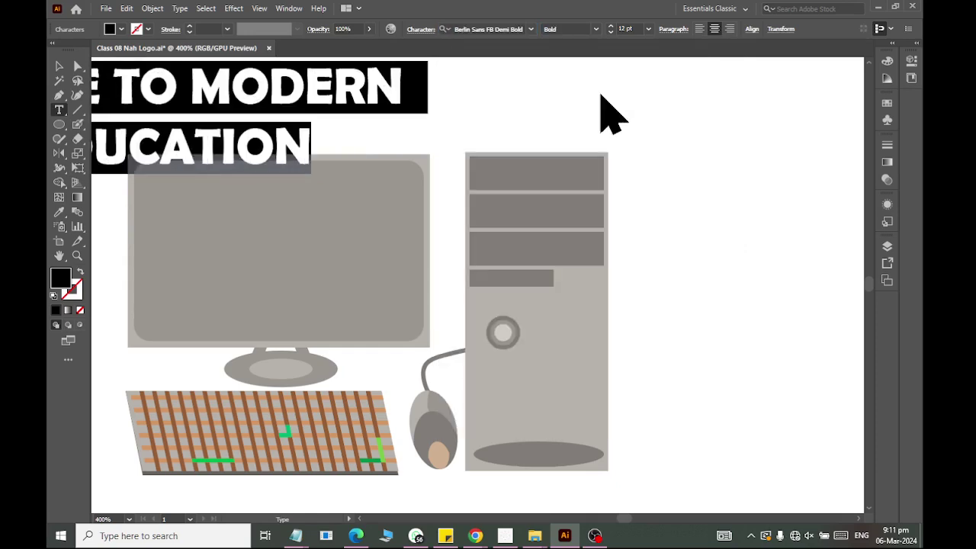
{"action": "left_click", "coordinate": [60, 67]}
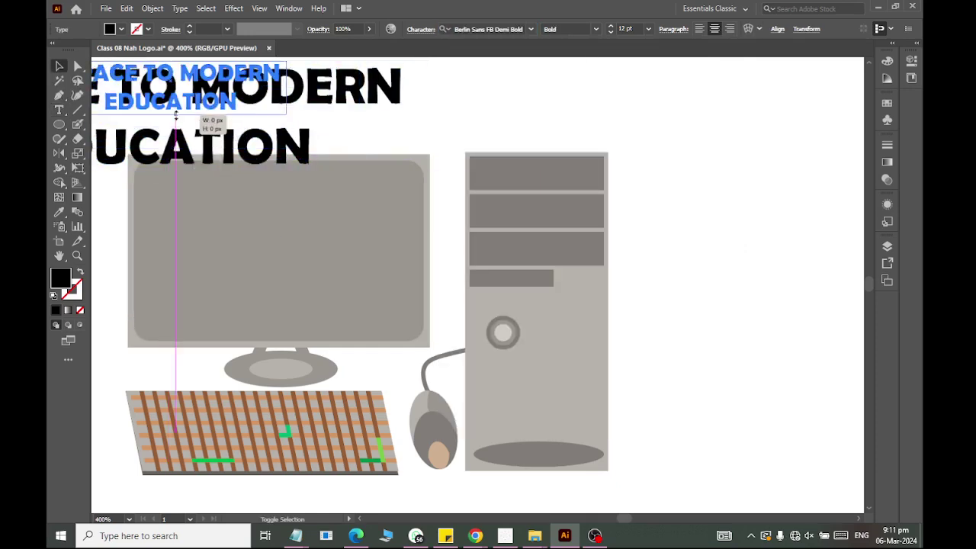
Scale the headline onto the monitor screen and colour it white.
{"action": "mouse_move", "coordinate": [170, 177]}
{"action": "left_mouse_down"}
{"action": "mouse_move", "coordinate": [177, 111]}
{"action": "mouse_move", "coordinate": [277, 263]}
{"action": "mouse_move", "coordinate": [301, 271]}
{"action": "mouse_move", "coordinate": [284, 286]}
{"action": "left_mouse_up"}
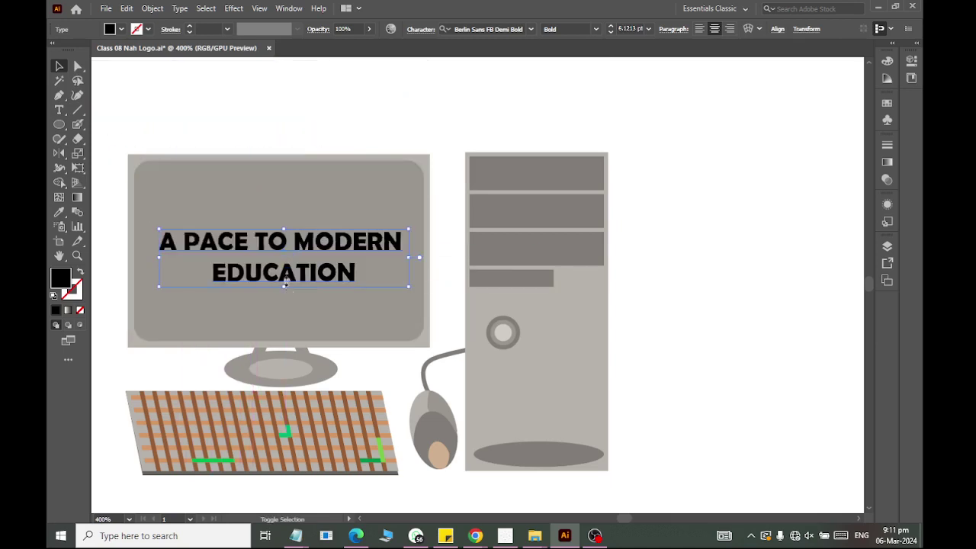
{"action": "left_click", "coordinate": [120, 30]}
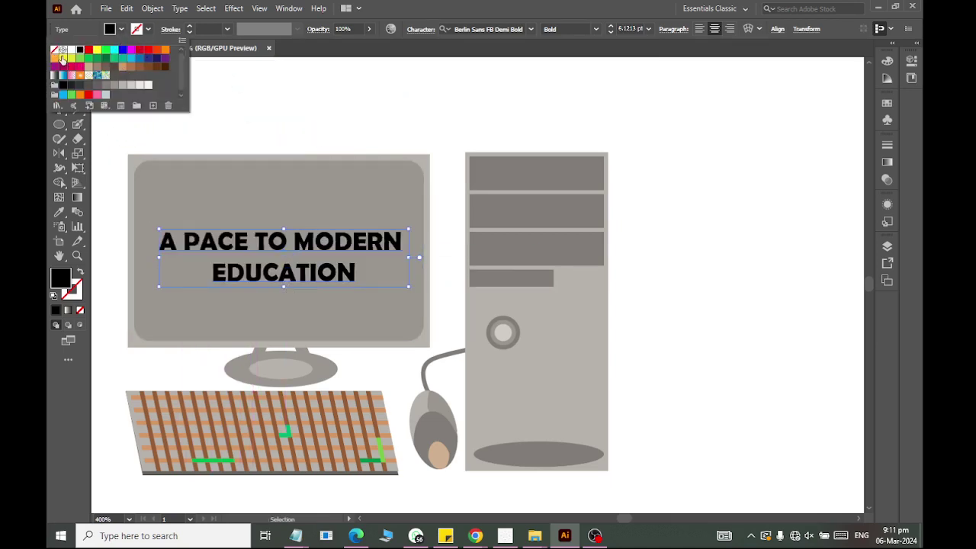
{"action": "left_click", "coordinate": [70, 52]}
{"action": "left_click", "coordinate": [297, 126]}
{"action": "scroll", "coordinate": [296, 110], "scroll_direction": "down", "scroll_amount": 3}
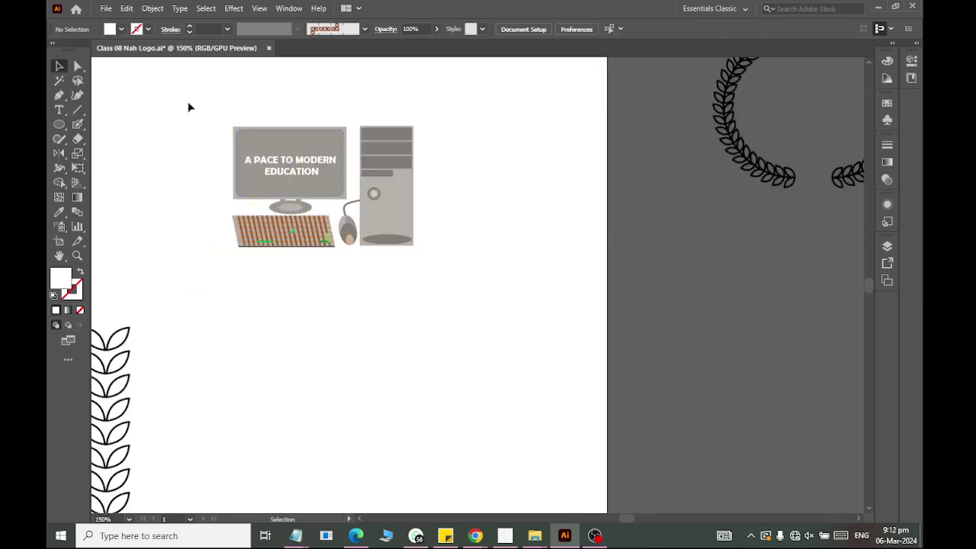
Expand the whole computer illustration into paths with Object > Expand.
{"action": "left_click_drag", "start_coordinate": [191, 97], "coordinate": [385, 275]}
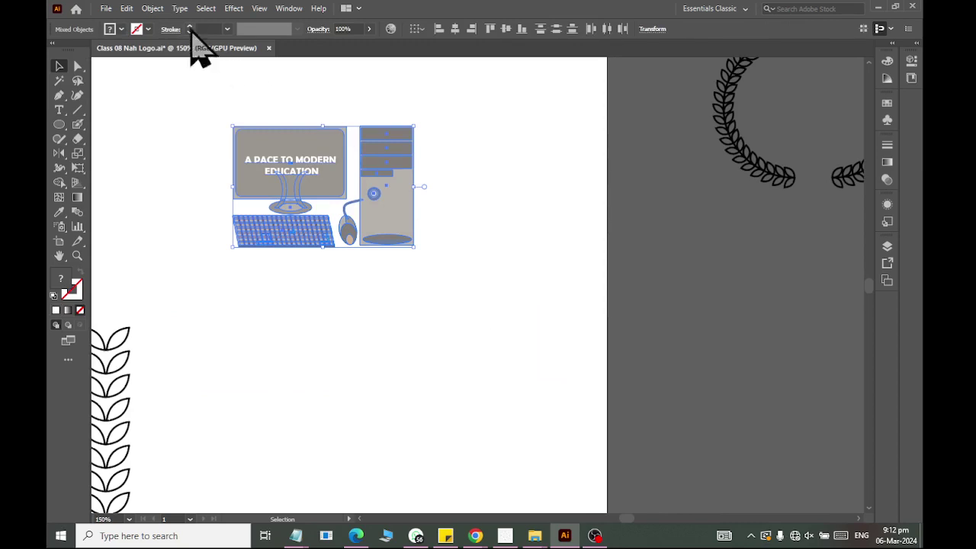
{"action": "left_click", "coordinate": [152, 8]}
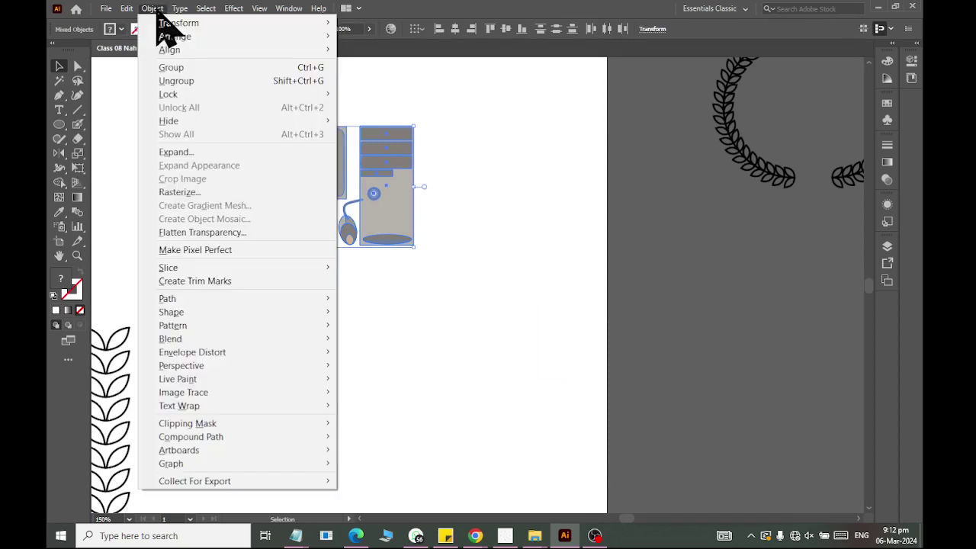
{"action": "left_click", "coordinate": [174, 157]}
{"action": "left_click", "coordinate": [512, 338]}
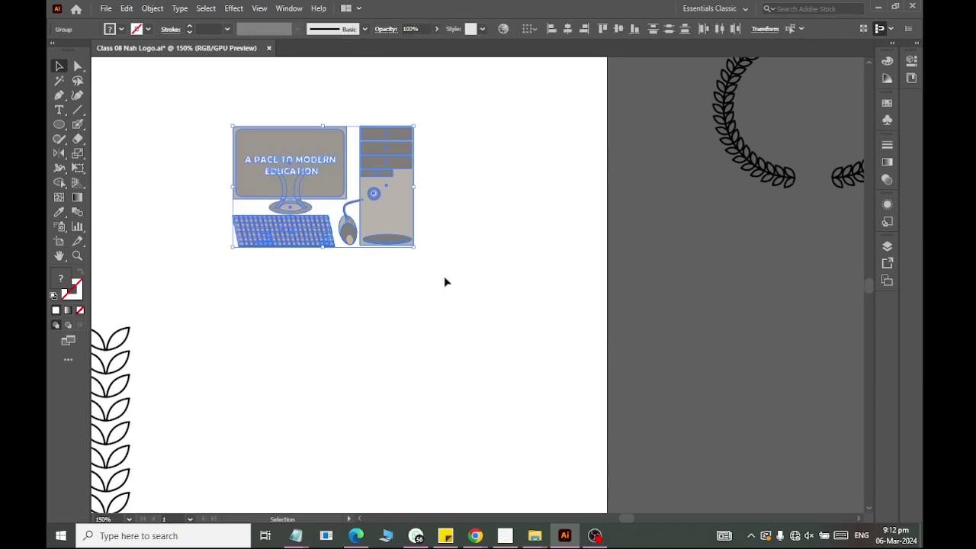
{"action": "left_click", "coordinate": [153, 9]}
{"action": "key", "text": "Escape"}
{"action": "left_click", "coordinate": [323, 260]}
Shrink the computer illustration down to a small icon.
{"action": "scroll", "coordinate": [297, 129], "scroll_direction": "up", "scroll_amount": 3}
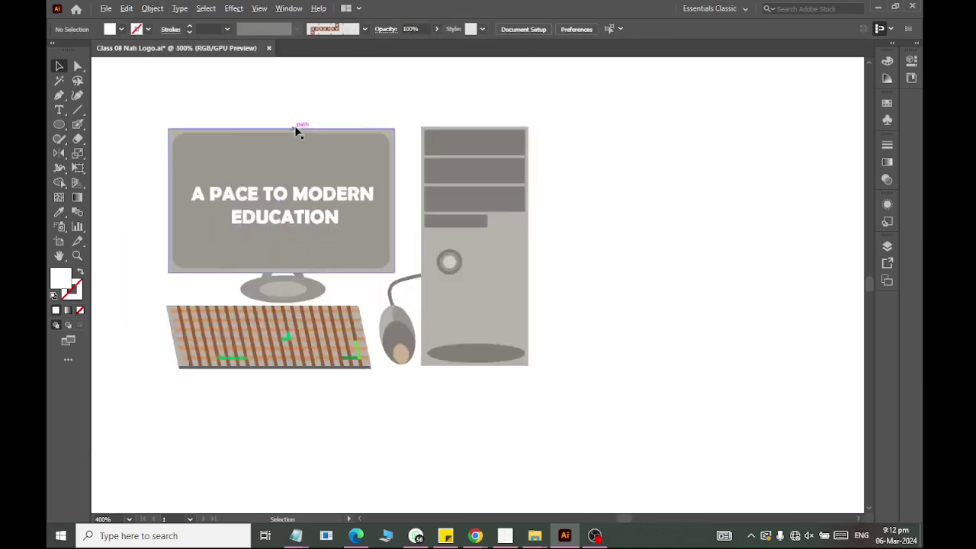
{"action": "scroll", "coordinate": [297, 131], "scroll_direction": "down", "scroll_amount": 3}
{"action": "scroll", "coordinate": [297, 160], "scroll_direction": "up", "scroll_amount": 2}
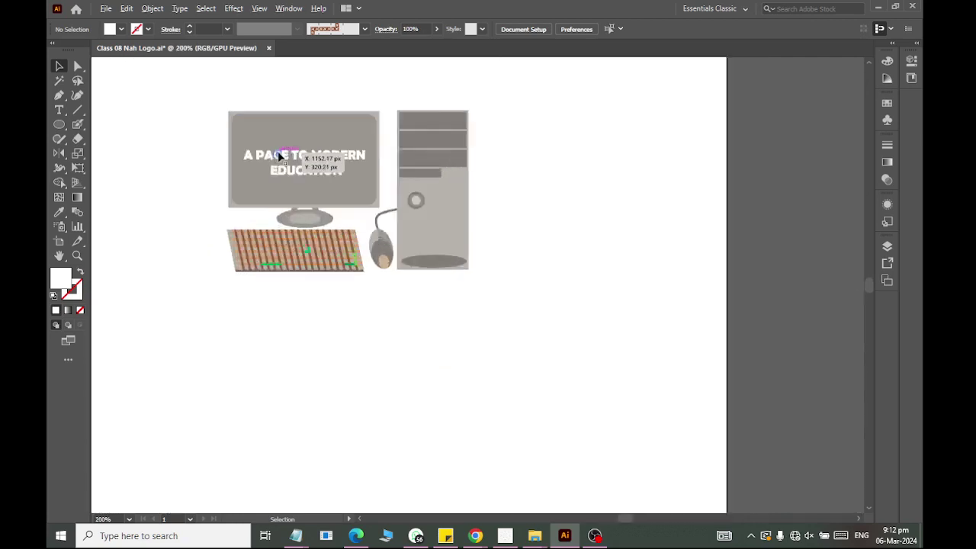
{"action": "scroll", "coordinate": [168, 122], "scroll_direction": "up", "scroll_amount": 2}
{"action": "scroll", "coordinate": [169, 122], "scroll_direction": "down", "scroll_amount": 1}
{"action": "scroll", "coordinate": [171, 124], "scroll_direction": "up", "scroll_amount": 1}
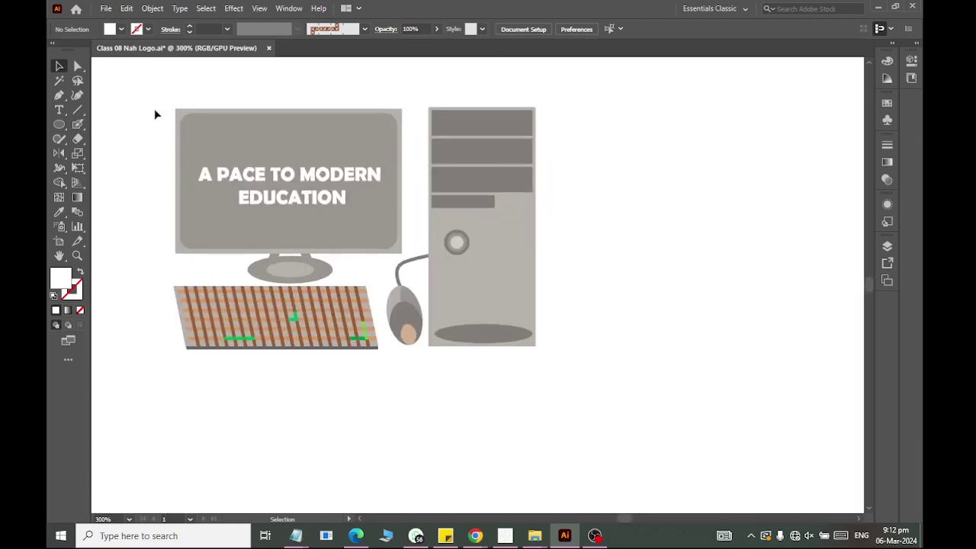
{"action": "left_click_drag", "start_coordinate": [590, 343], "coordinate": [579, 361]}
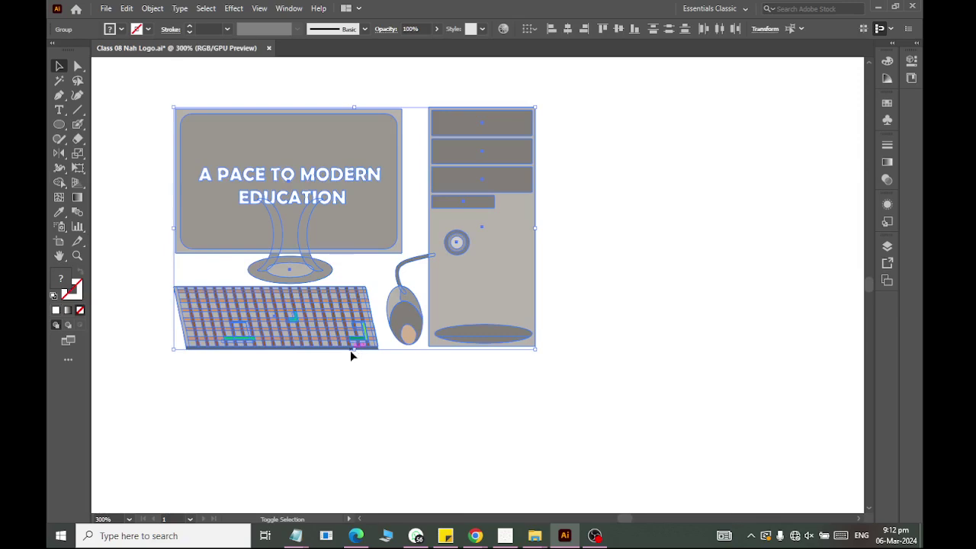
{"action": "left_click_drag", "start_coordinate": [353, 350], "coordinate": [358, 129]}
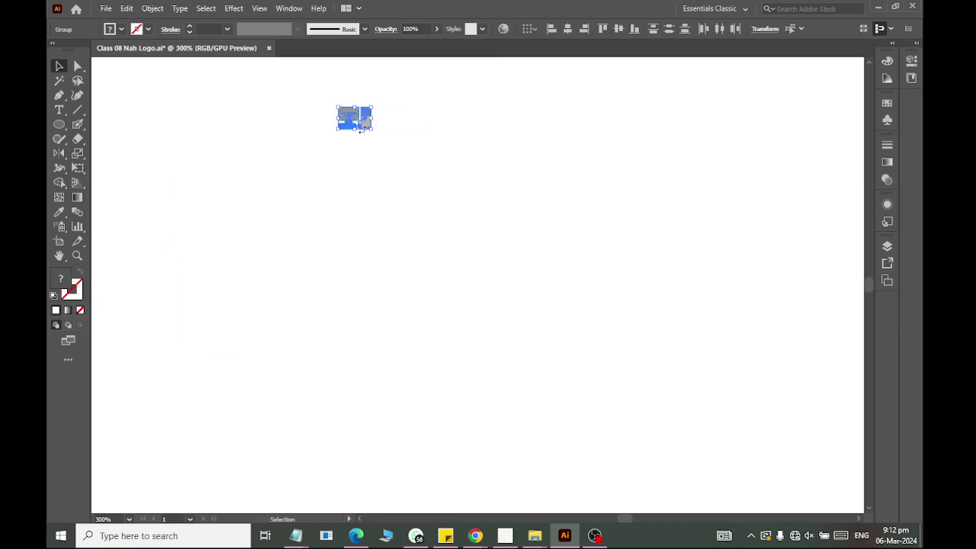
Select all of the illustration's objects and open the Object menu without choosing anything.
{"action": "scroll", "coordinate": [354, 115], "scroll_direction": "up", "scroll_amount": 3}
{"action": "scroll", "coordinate": [352, 122], "scroll_direction": "up", "scroll_amount": 3}
{"action": "scroll", "coordinate": [353, 126], "scroll_direction": "up", "scroll_amount": 3}
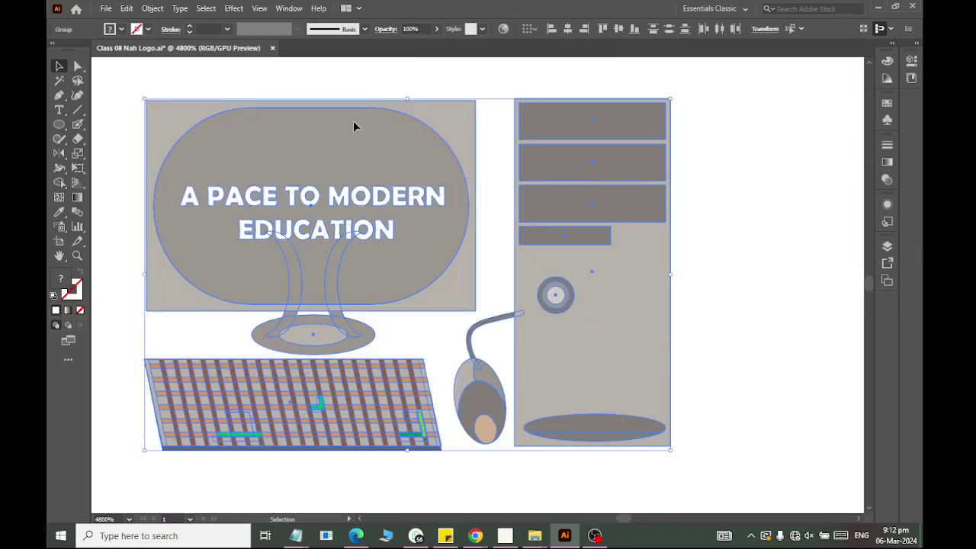
{"action": "scroll", "coordinate": [353, 121], "scroll_direction": "down", "scroll_amount": 3}
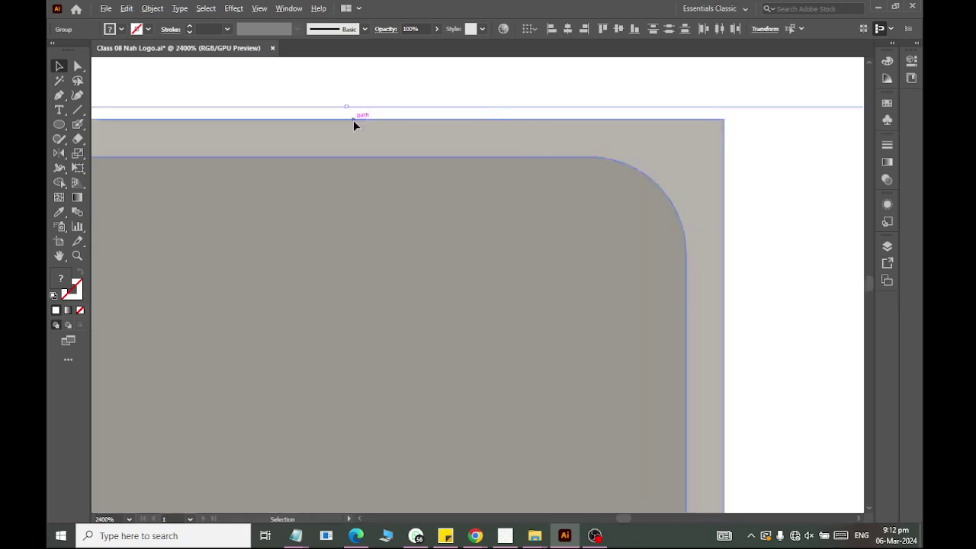
{"action": "scroll", "coordinate": [353, 121], "scroll_direction": "down", "scroll_amount": 4}
{"action": "scroll", "coordinate": [353, 122], "scroll_direction": "down", "scroll_amount": 1}
{"action": "left_click", "coordinate": [164, 192]}
{"action": "left_click_drag", "start_coordinate": [145, 96], "coordinate": [670, 391]}
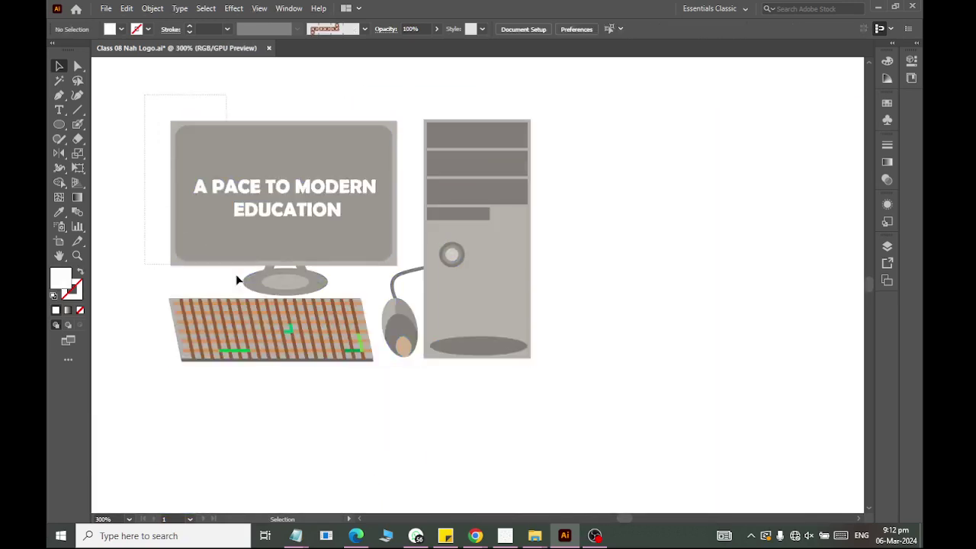
{"action": "left_click", "coordinate": [153, 8]}
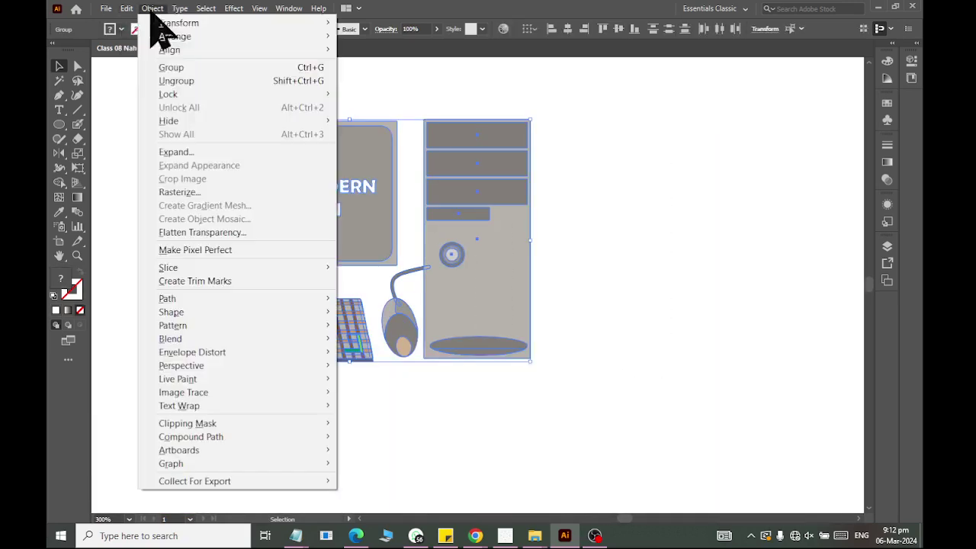
{"action": "key", "text": "Escape"}
Move the small computer illustration into the left college seal's lens shape.
{"action": "left_click", "coordinate": [297, 417]}
{"action": "scroll", "coordinate": [207, 233], "scroll_direction": "down", "scroll_amount": 3}
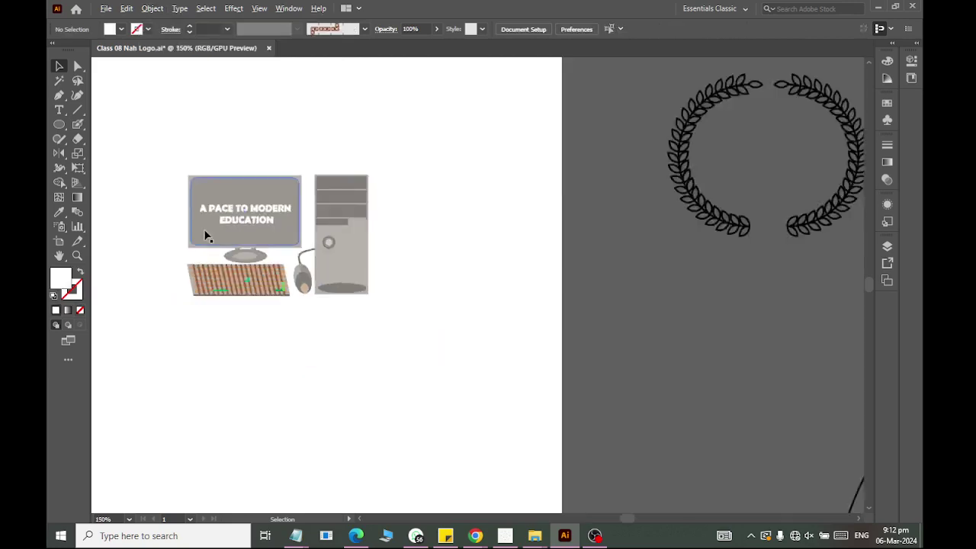
{"action": "scroll", "coordinate": [207, 233], "scroll_direction": "down", "scroll_amount": 3}
{"action": "scroll", "coordinate": [193, 221], "scroll_direction": "up", "scroll_amount": 2}
{"action": "scroll", "coordinate": [194, 220], "scroll_direction": "up", "scroll_amount": 2}
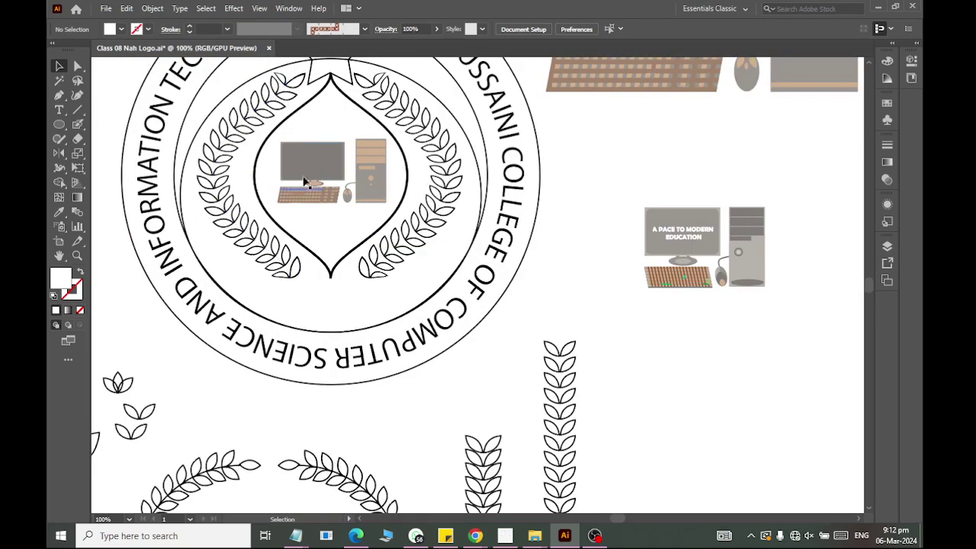
{"action": "scroll", "coordinate": [304, 180], "scroll_direction": "up", "scroll_amount": 1}
{"action": "scroll", "coordinate": [309, 216], "scroll_direction": "up", "scroll_amount": 2}
{"action": "scroll", "coordinate": [312, 216], "scroll_direction": "down", "scroll_amount": 3}
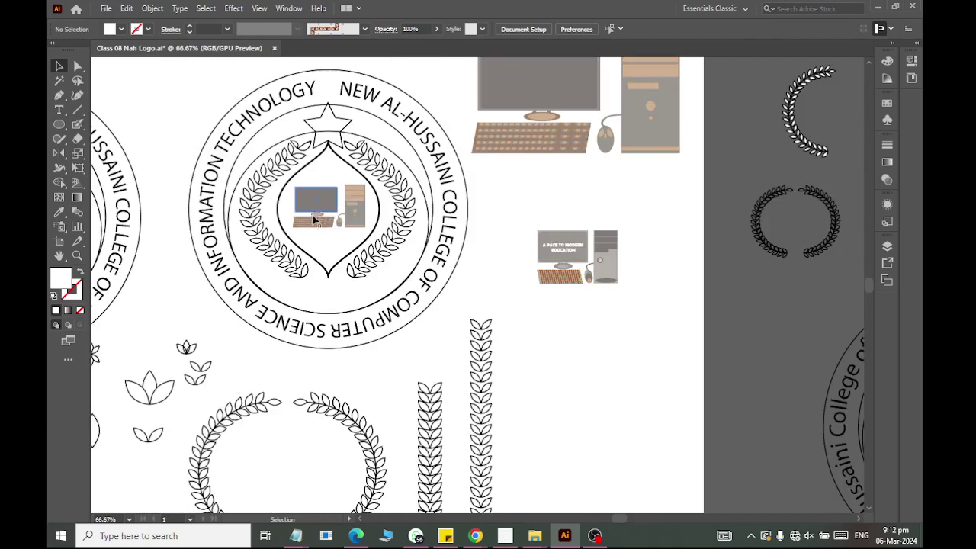
{"action": "scroll", "coordinate": [313, 219], "scroll_direction": "left", "scroll_amount": 2}
{"action": "scroll", "coordinate": [707, 303], "scroll_direction": "left", "scroll_amount": 2}
{"action": "left_click_drag", "start_coordinate": [666, 208], "coordinate": [791, 311]}
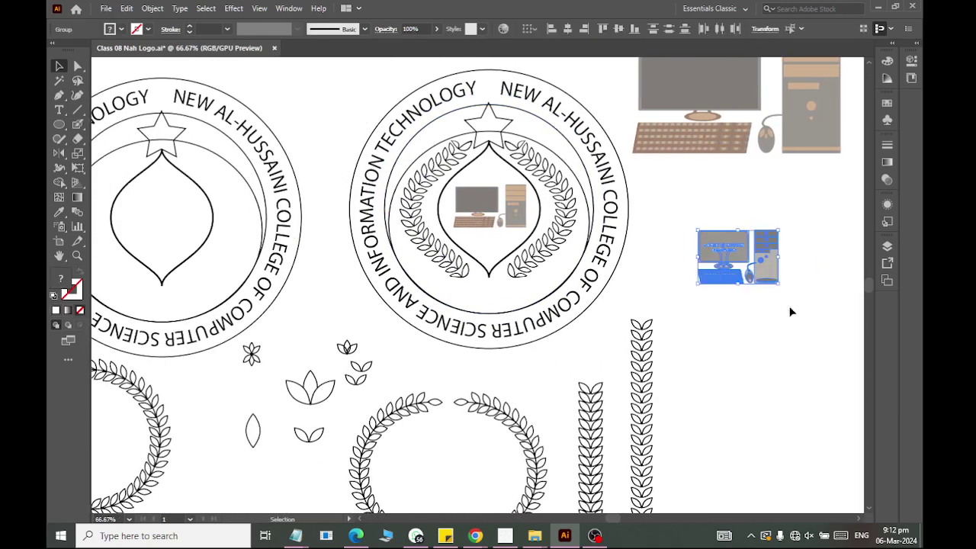
{"action": "mouse_move", "coordinate": [777, 268]}
{"action": "left_mouse_down"}
{"action": "mouse_move", "coordinate": [196, 233]}
{"action": "mouse_move", "coordinate": [196, 241]}
{"action": "mouse_move", "coordinate": [159, 239]}
{"action": "left_mouse_up"}
{"action": "right_click", "coordinate": [157, 217]}
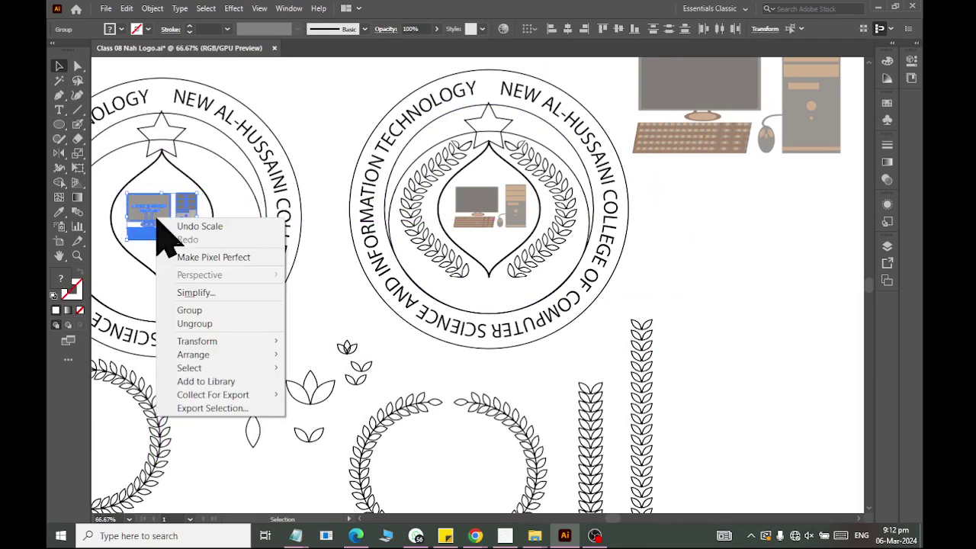
{"action": "left_click", "coordinate": [180, 308]}
{"action": "left_click", "coordinate": [313, 325]}
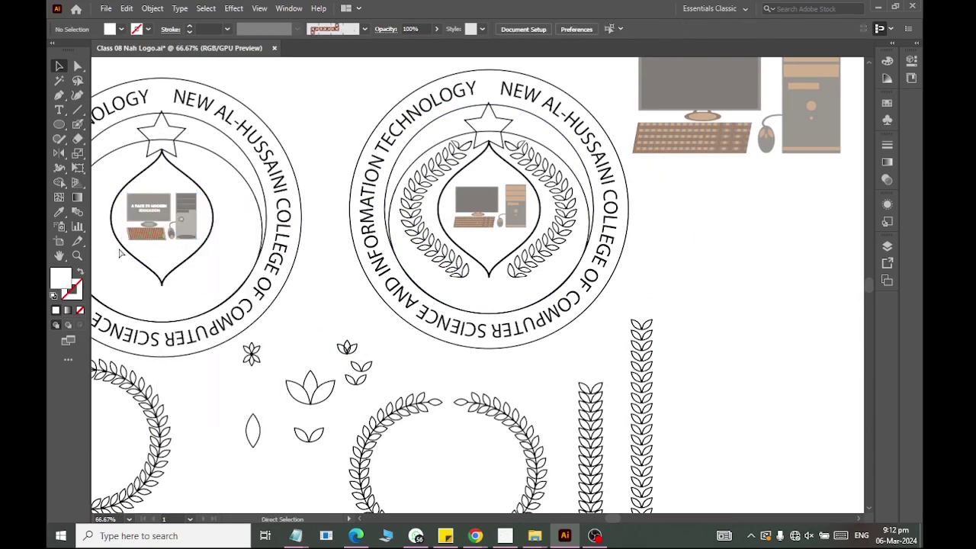
Centre the computer illustration within the lens outline using the align controls.
{"action": "scroll", "coordinate": [189, 278], "scroll_direction": "left", "scroll_amount": 1}
{"action": "left_click", "coordinate": [193, 281]}
{"action": "left_click", "coordinate": [213, 225], "text": "shift"}
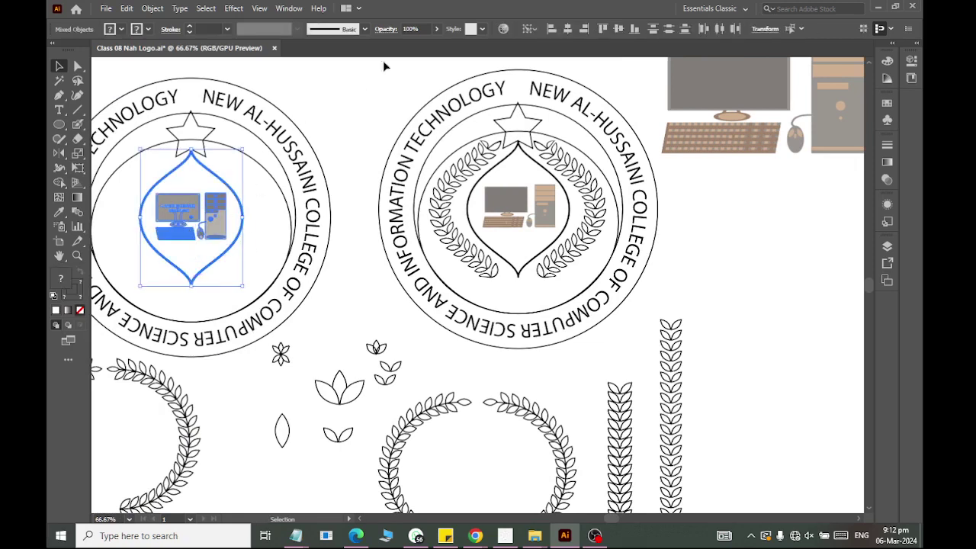
{"action": "left_click", "coordinate": [618, 29]}
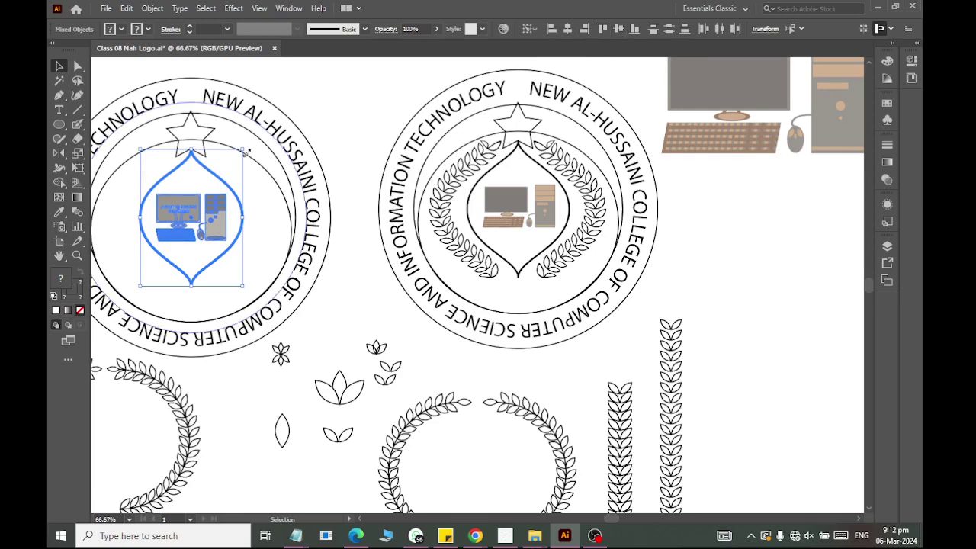
{"action": "scroll", "coordinate": [178, 187], "scroll_direction": "up", "scroll_amount": 2}
{"action": "scroll", "coordinate": [217, 240], "scroll_direction": "up", "scroll_amount": 1}
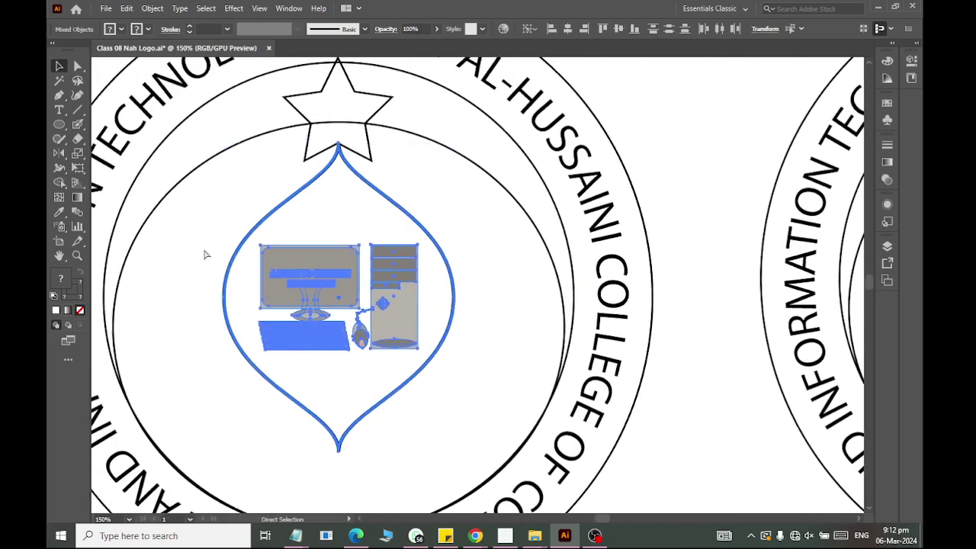
{"action": "scroll", "coordinate": [239, 291], "scroll_direction": "up", "scroll_amount": 2}
{"action": "left_click", "coordinate": [712, 260]}
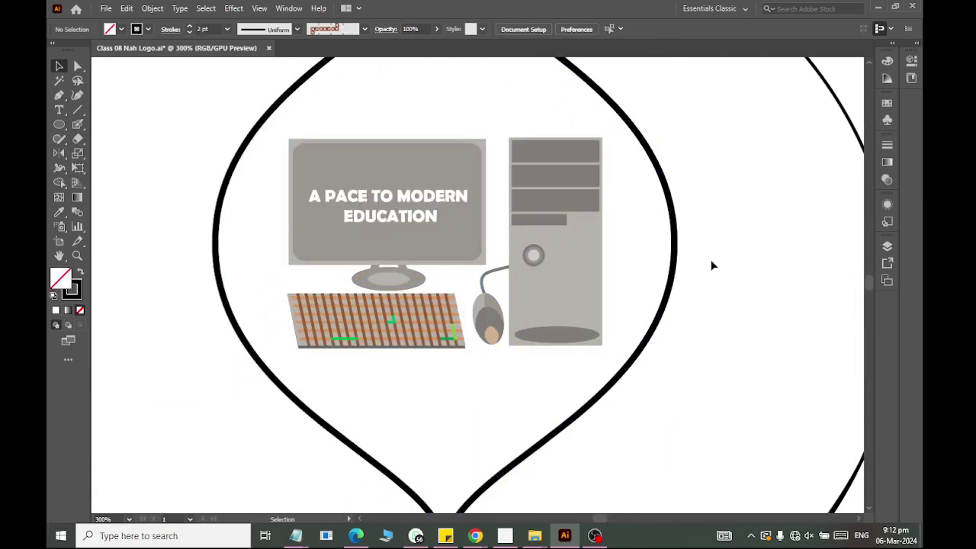